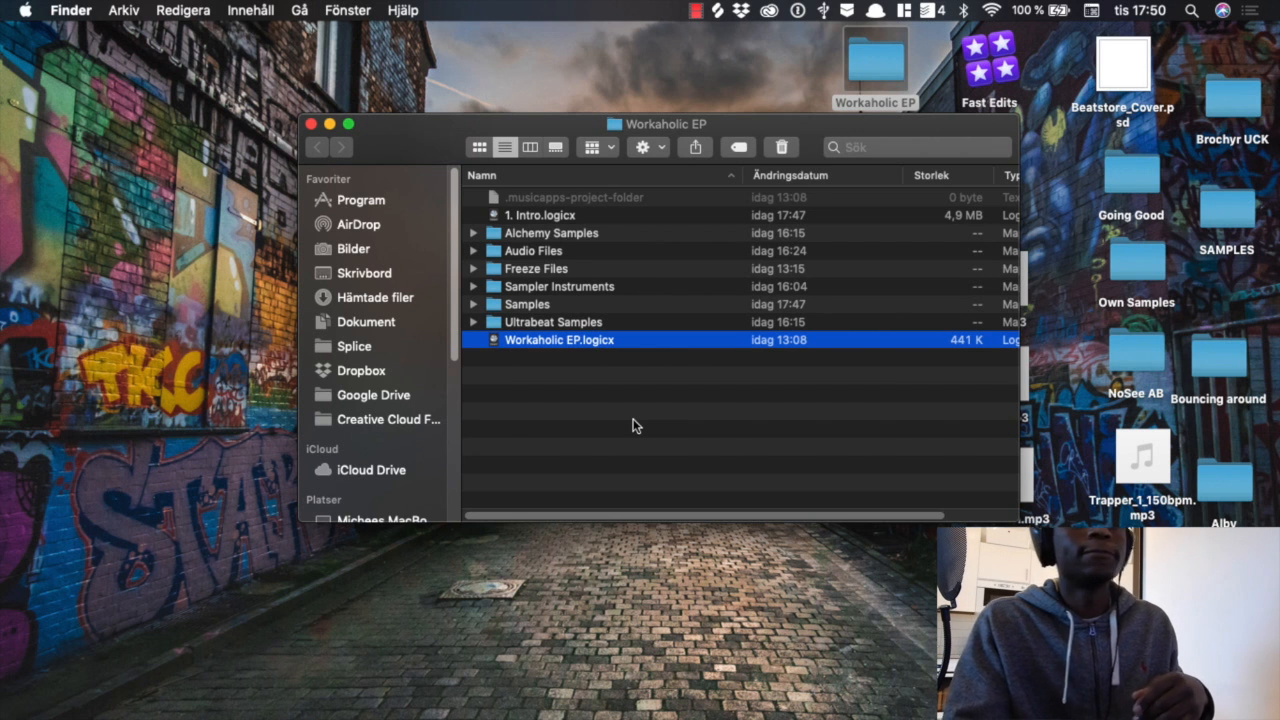
Step: Open the notes overlay and read the Workaholic project's genre lines, from "Mellow Project (Hip Hop)" to "Mellow trap (Think Post)"
scroll(654, 5, down, 2)
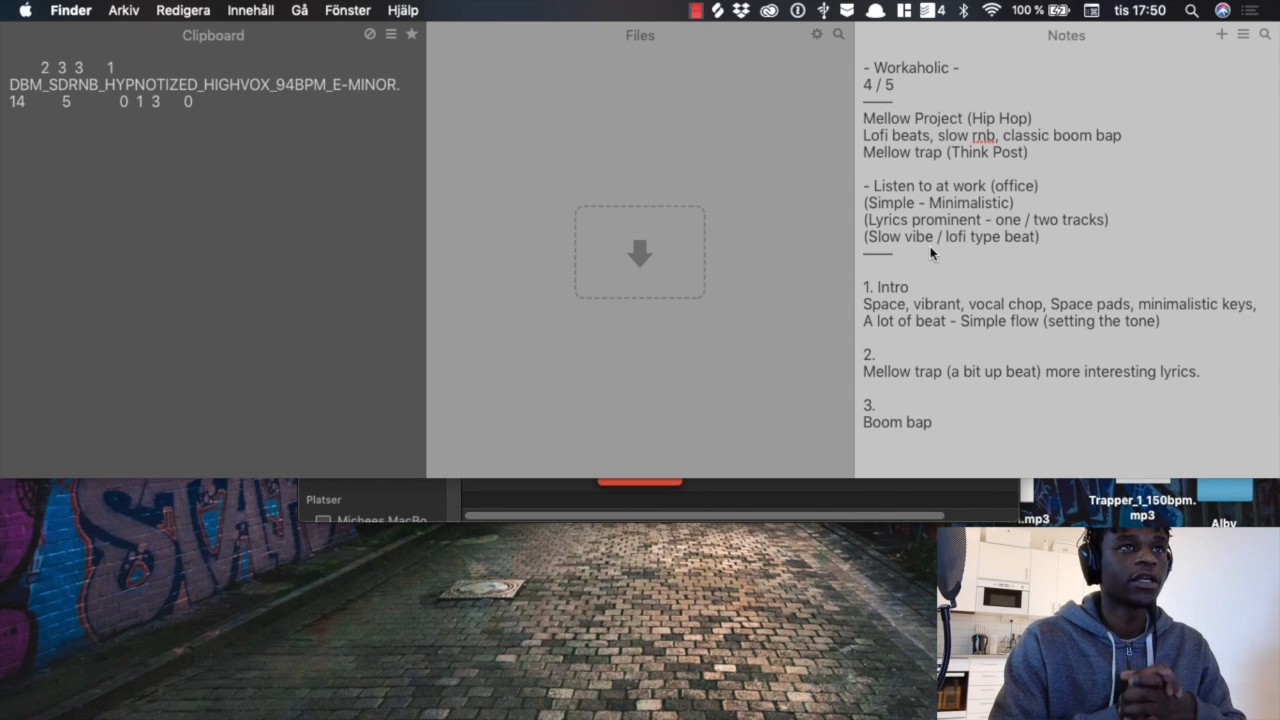
click(944, 426)
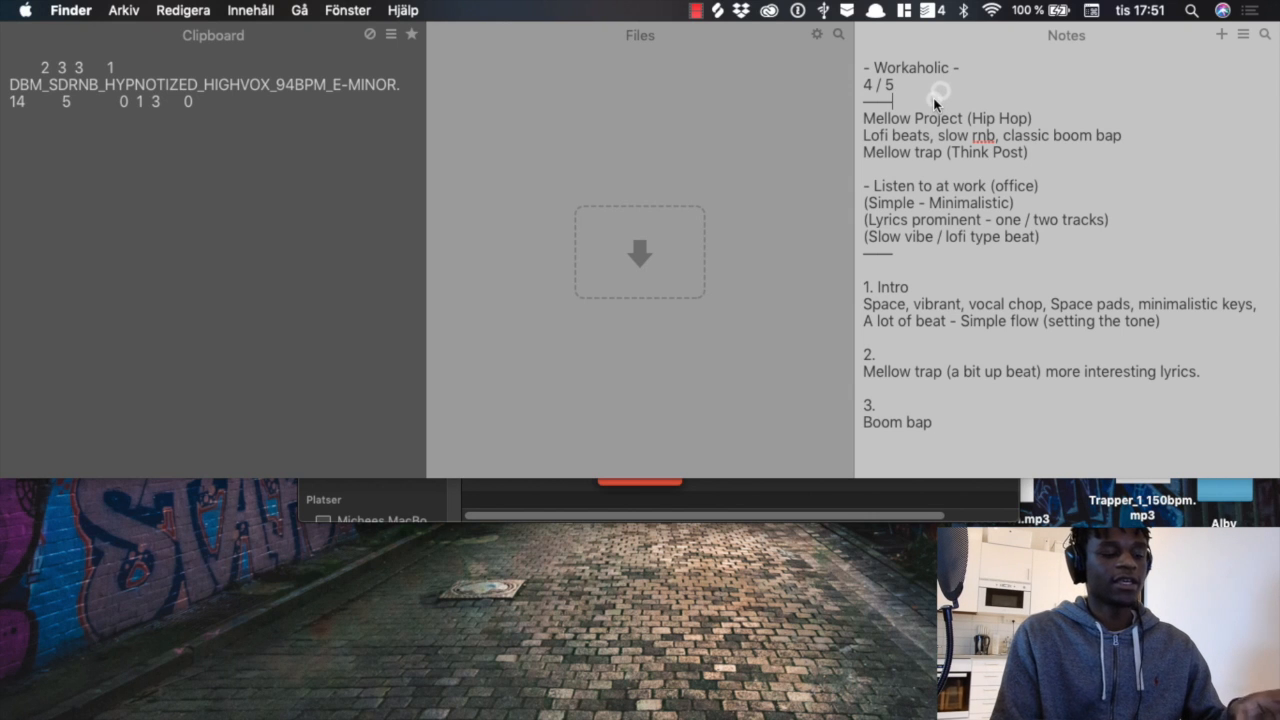
click(934, 101)
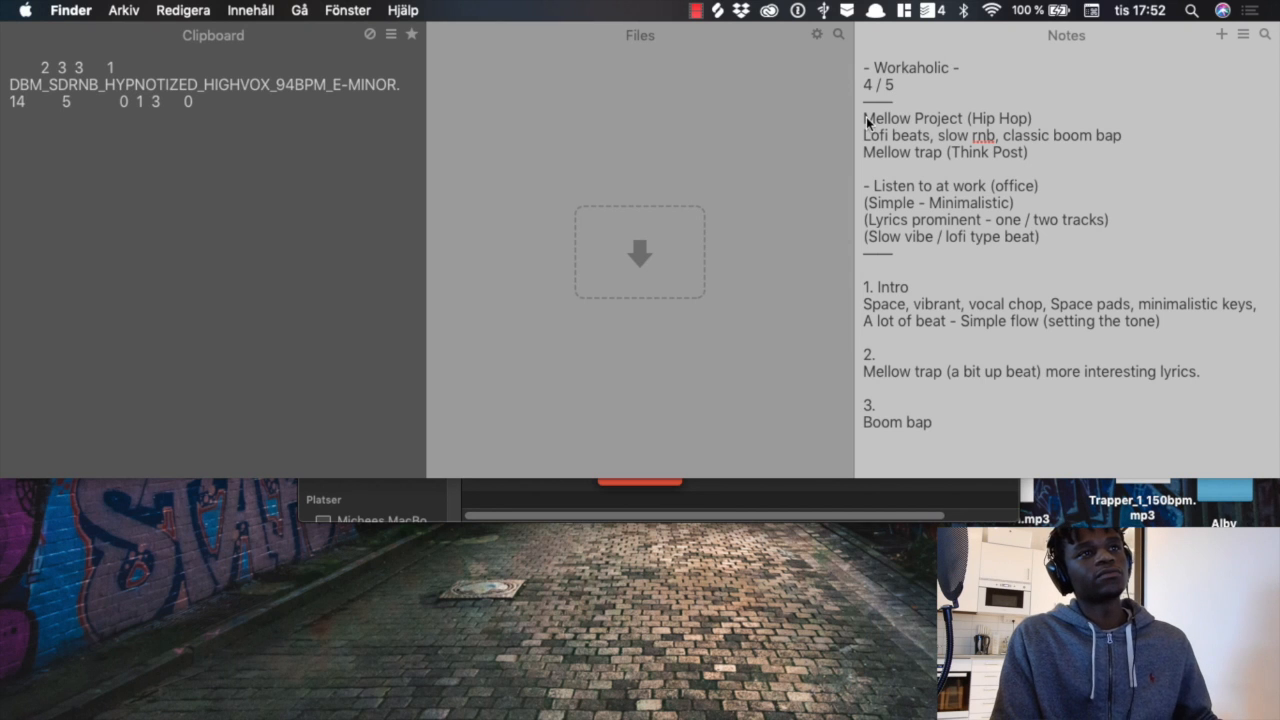
drag(867, 121, 1193, 121)
click(1103, 123)
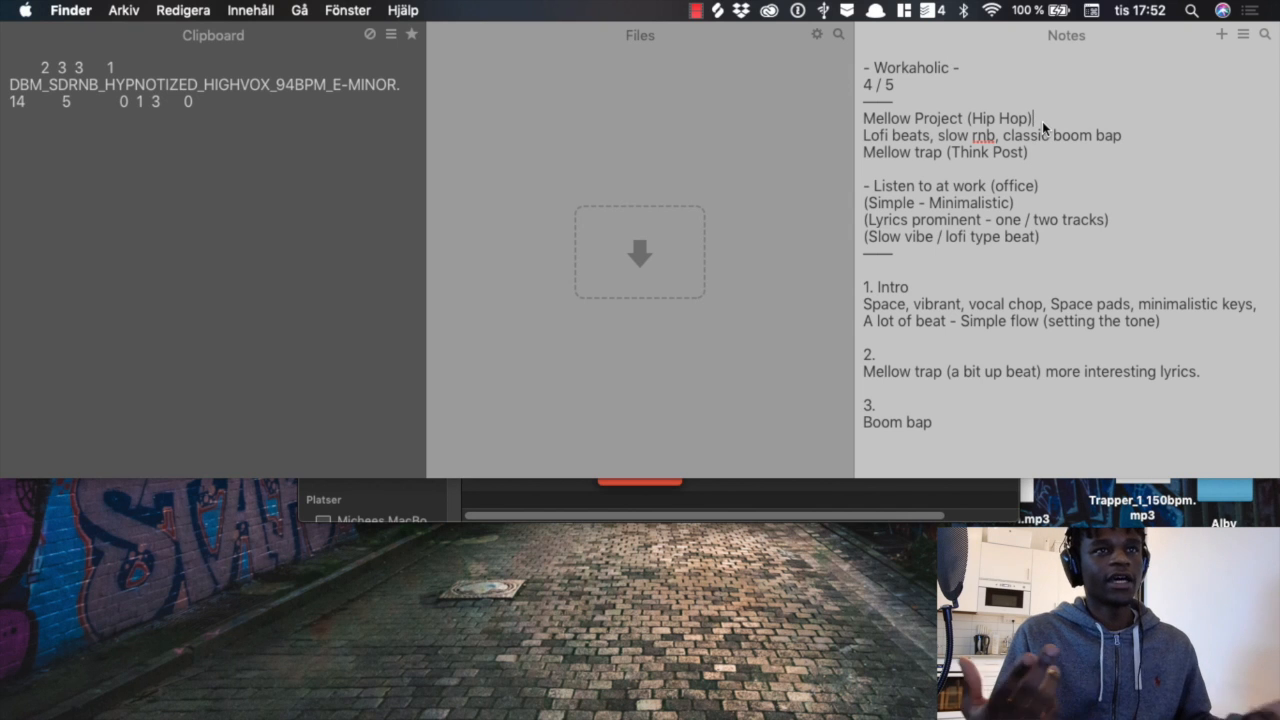
drag(865, 138, 932, 140)
click(944, 138)
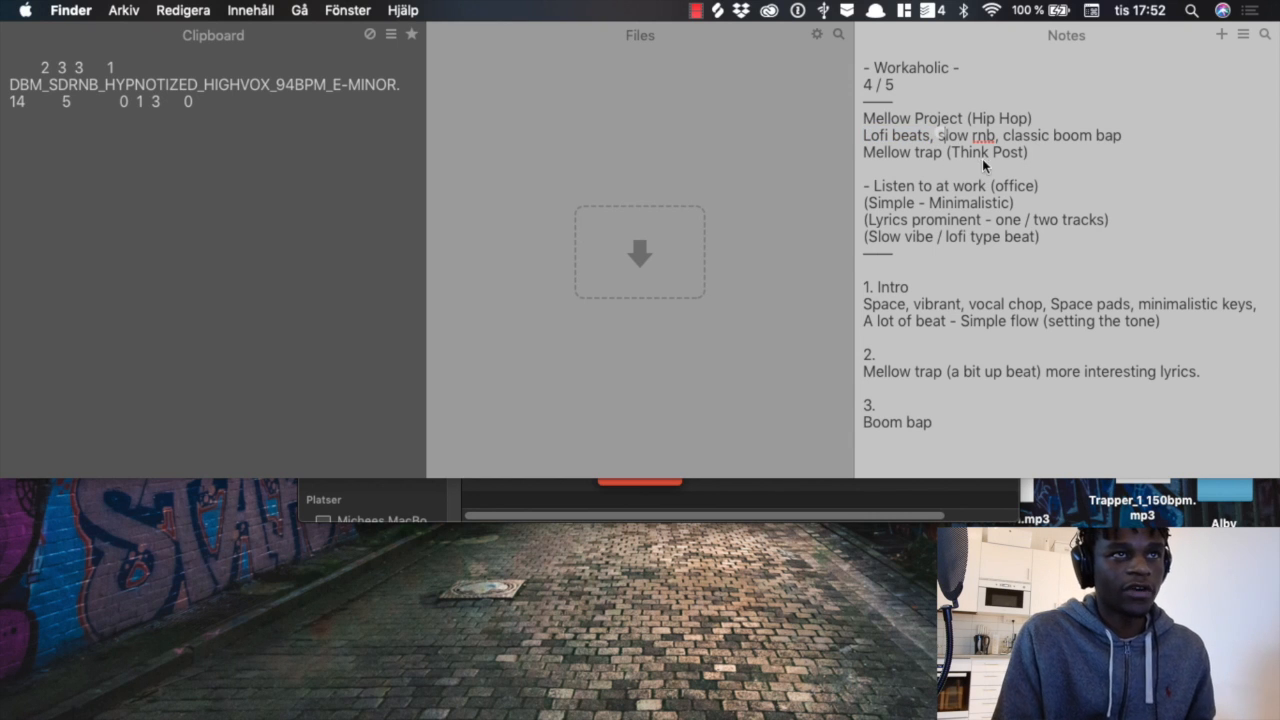
click(996, 135)
click(1135, 145)
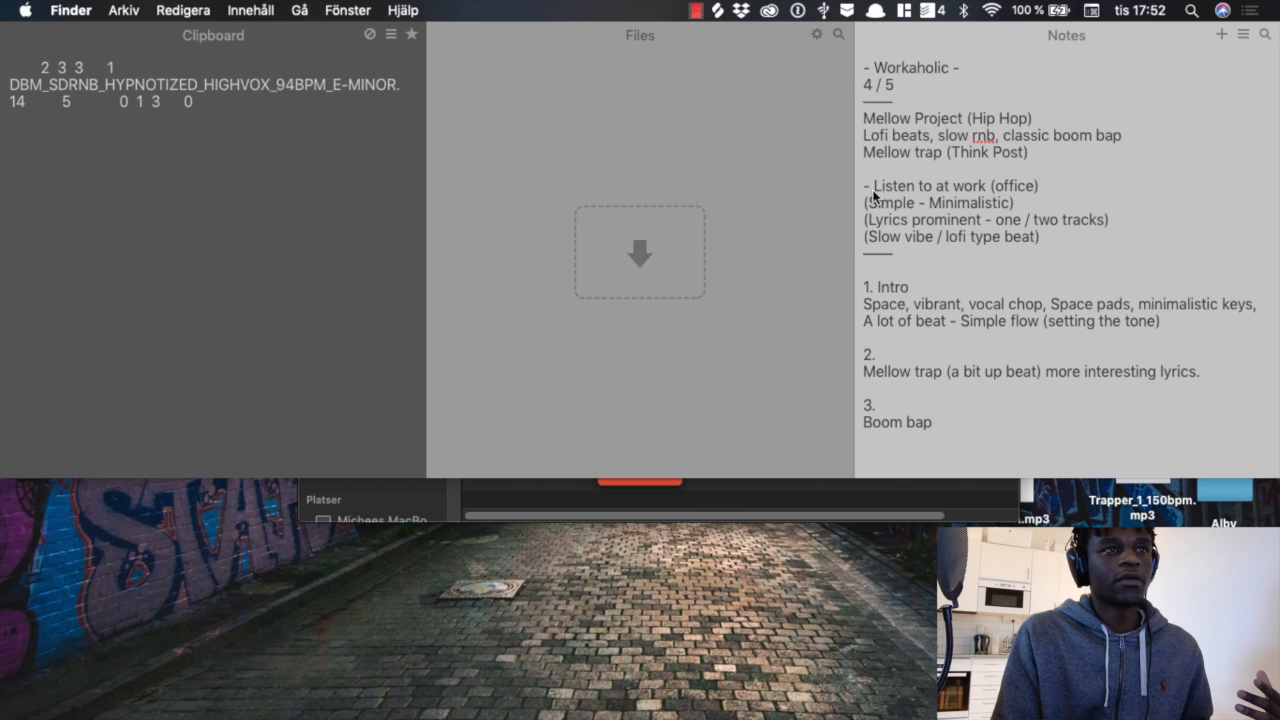
Step: Examine the notes on listening context and style, covering office listening, simplicity, prominent lyrics and slow lofi vibe
drag(874, 188, 1050, 190)
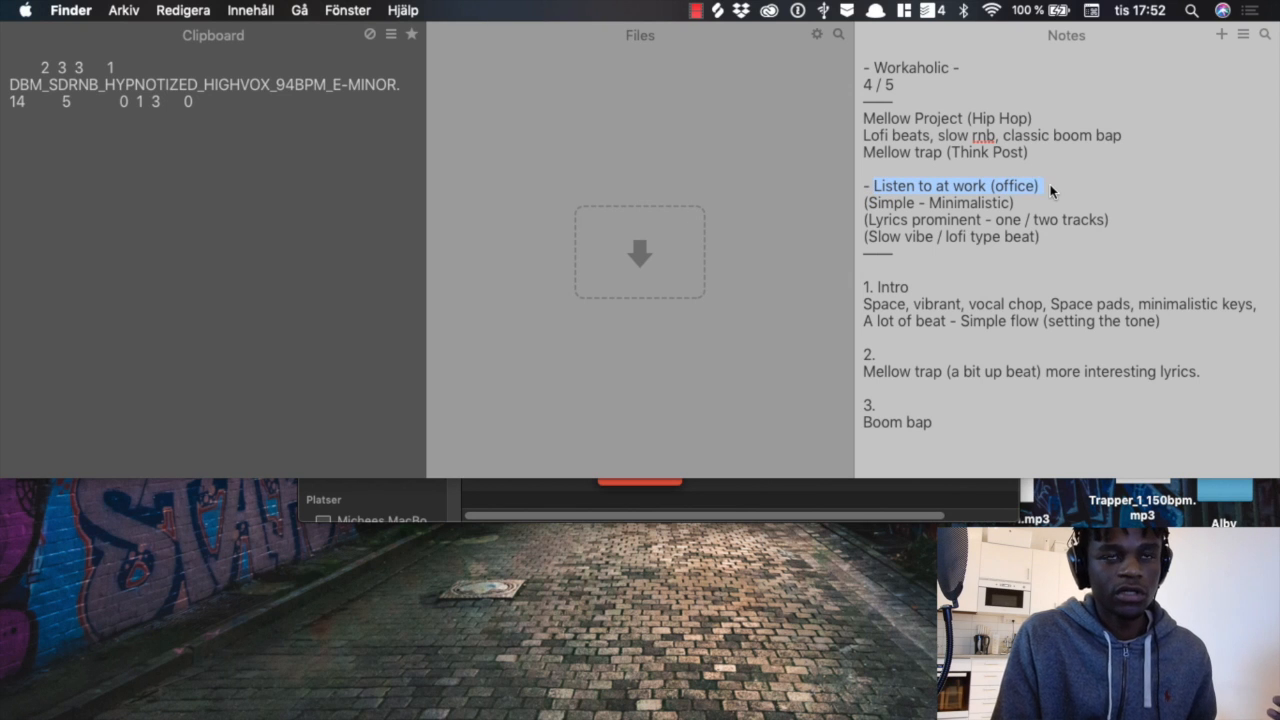
click(1034, 190)
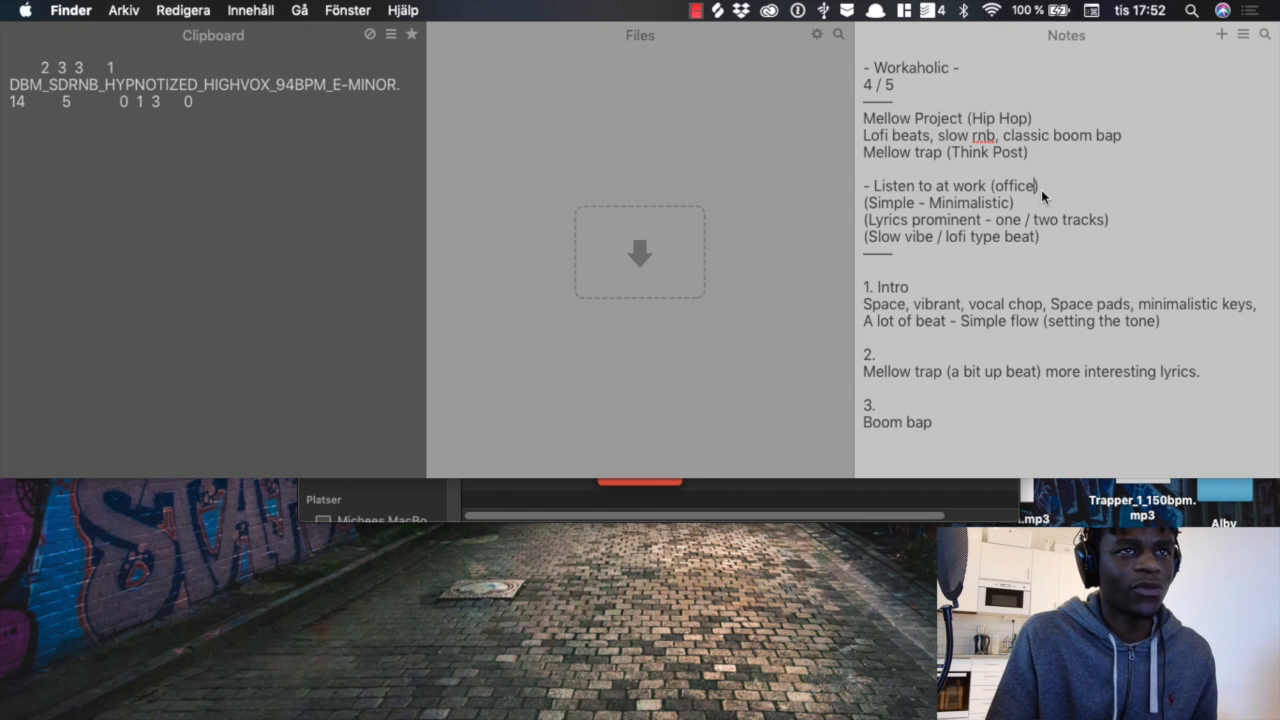
key(shift+Left)
key(shift+Left)
key(shift+Left)
key(shift+Left)
key(shift+Left)
key(shift+Left)
key(shift+Left)
key(shift+Left)
key(shift+Left)
key(shift+Left)
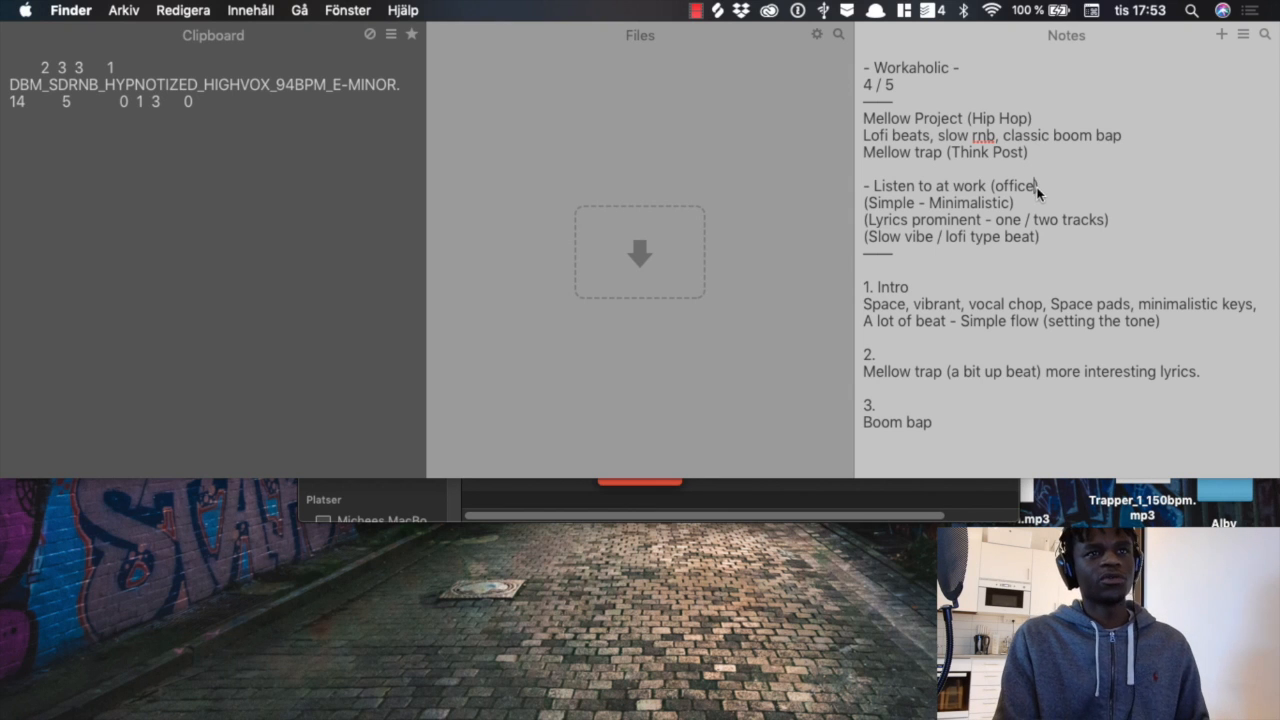
click(1043, 189)
click(948, 191)
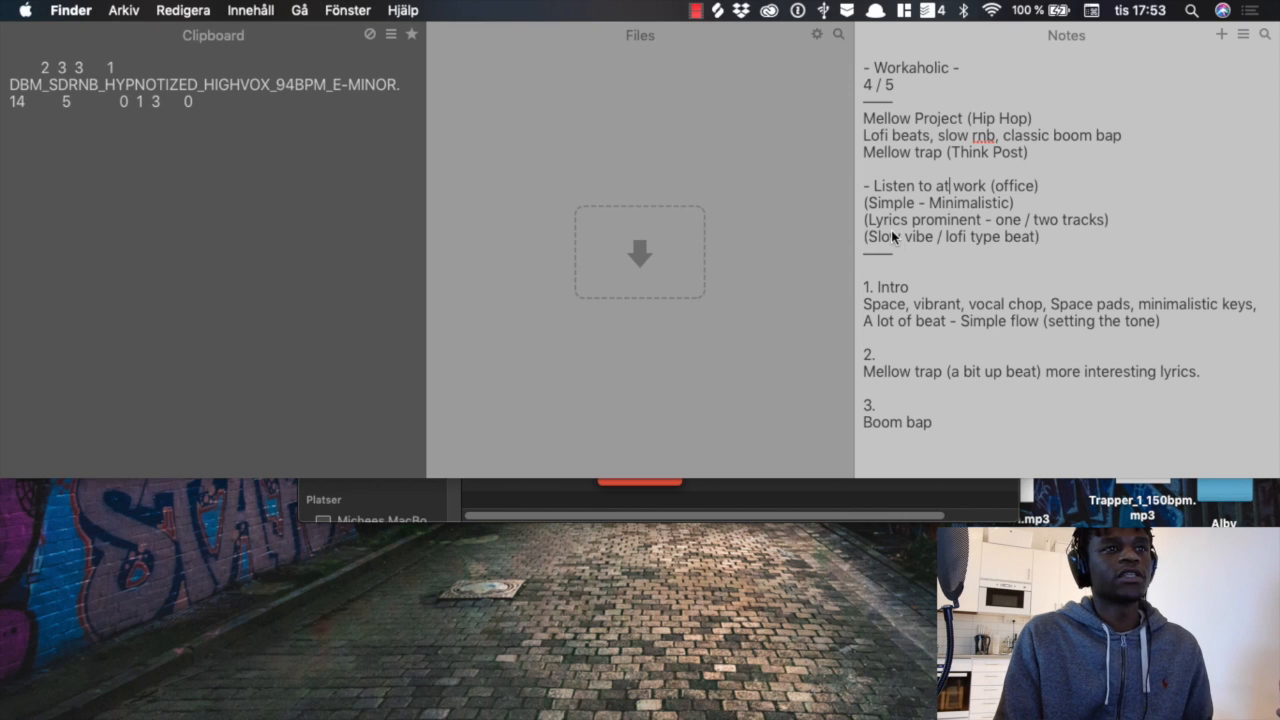
drag(868, 221, 981, 222)
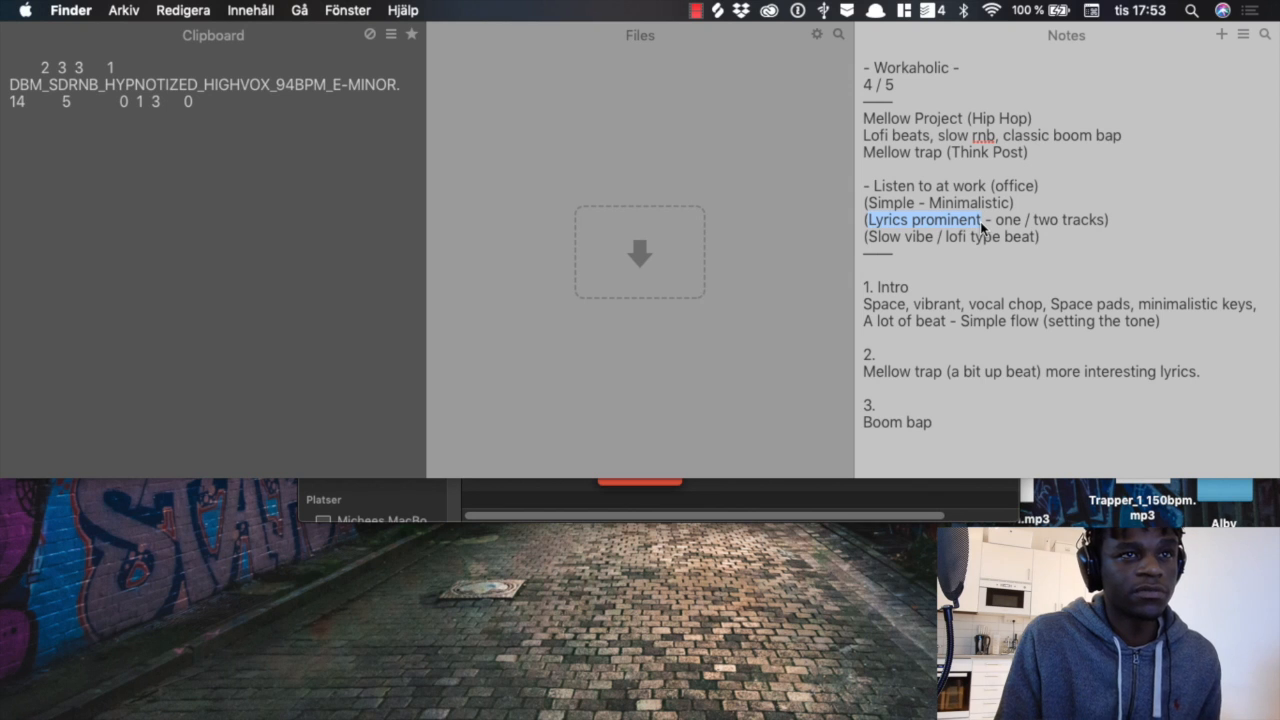
click(1017, 221)
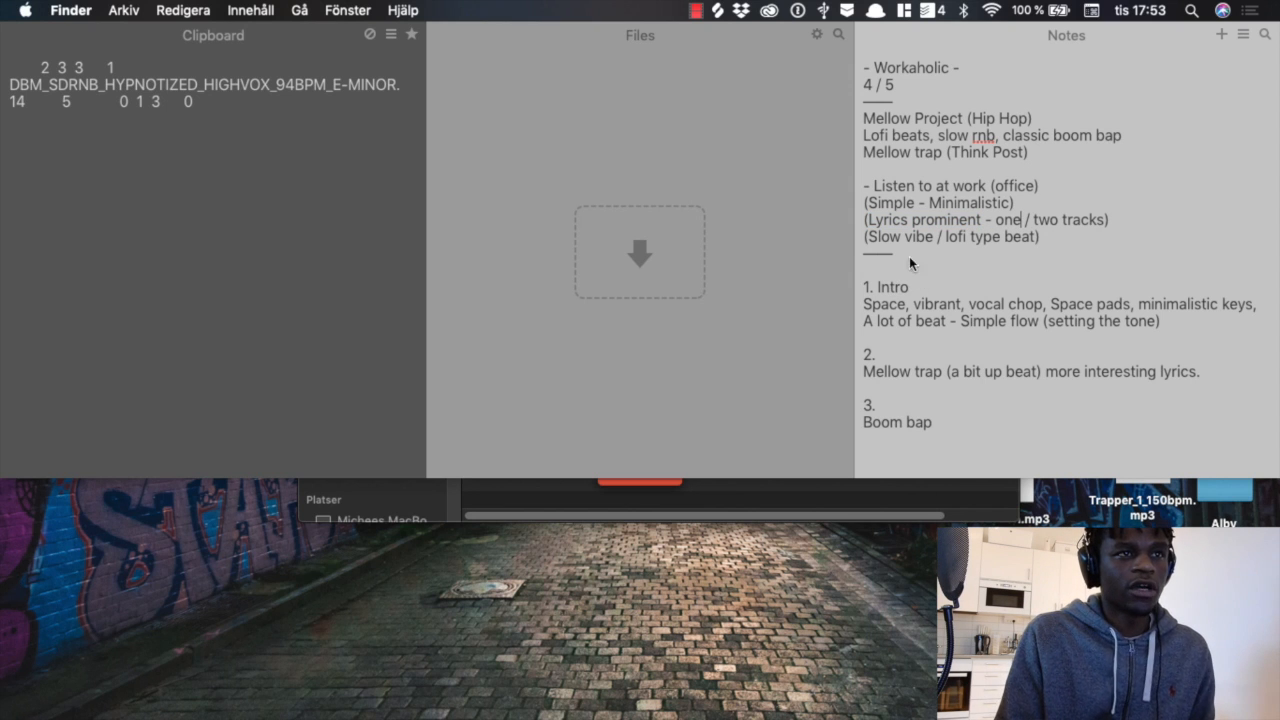
click(1060, 237)
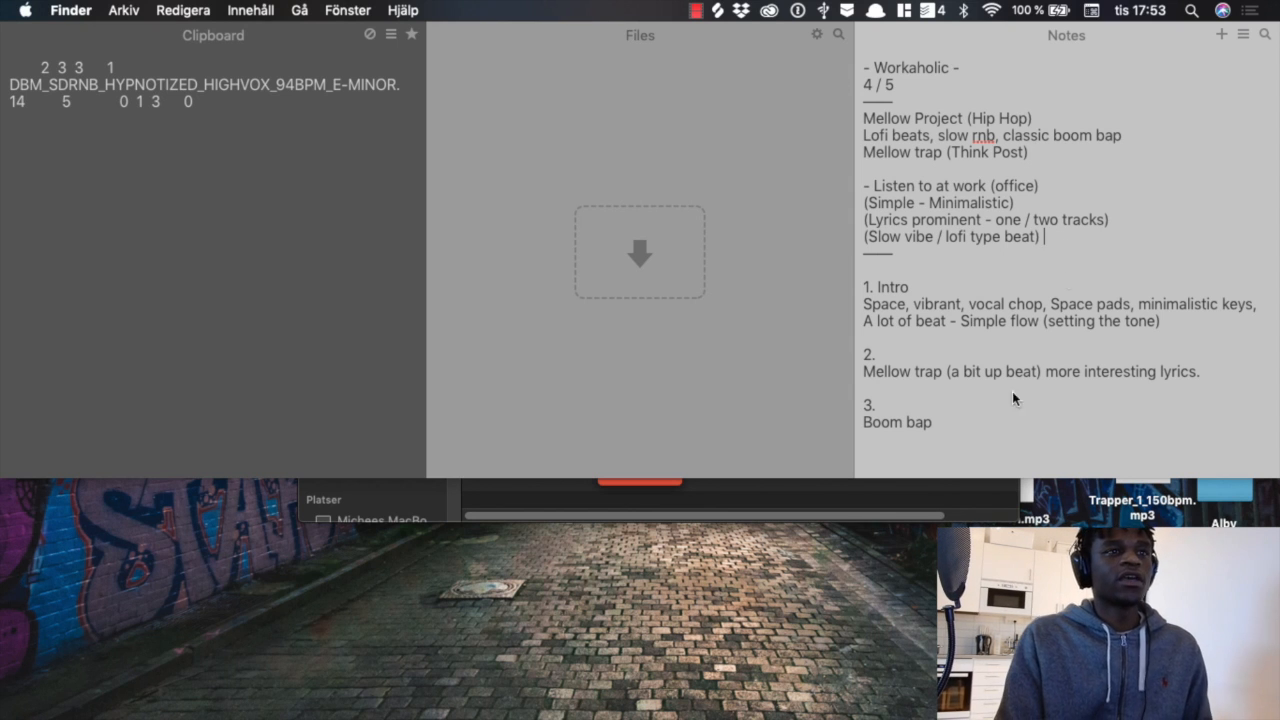
Step: Examine the track plan's notes for the intro and for track 2, including vocal chop, space pads and mellow trap
click(926, 304)
drag(863, 287, 947, 288)
click(929, 289)
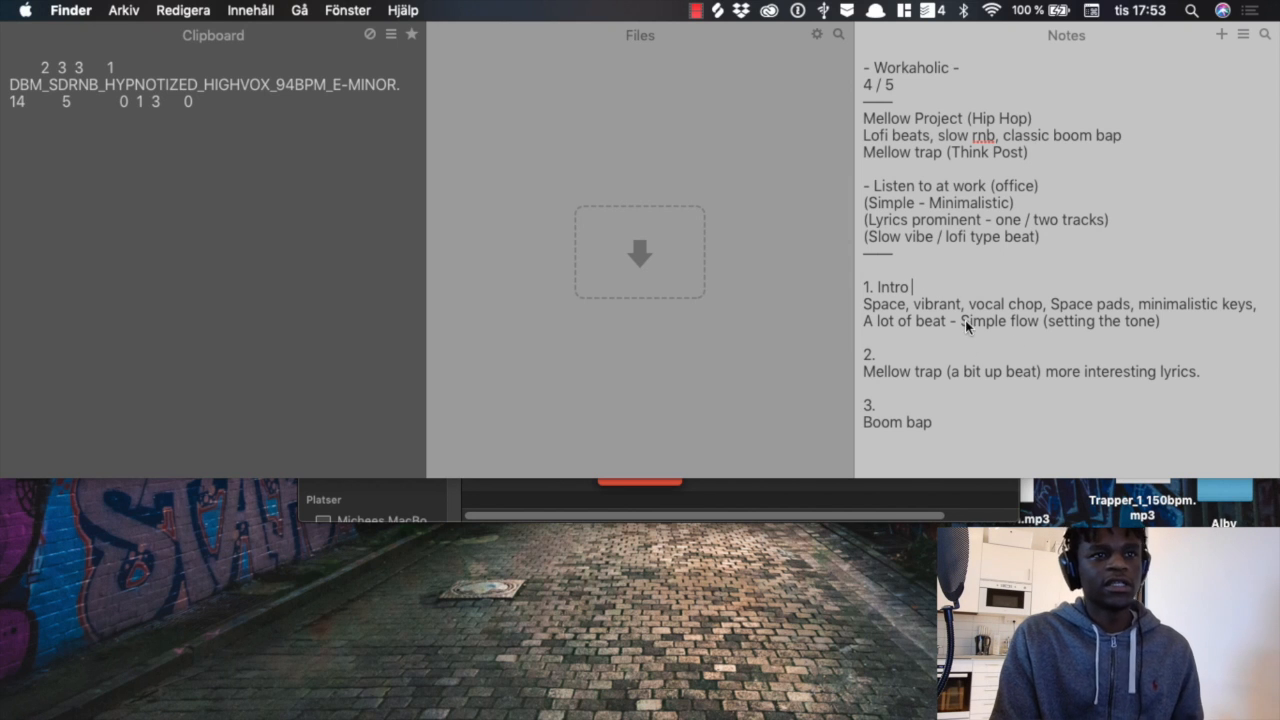
drag(972, 304, 1040, 312)
click(1040, 312)
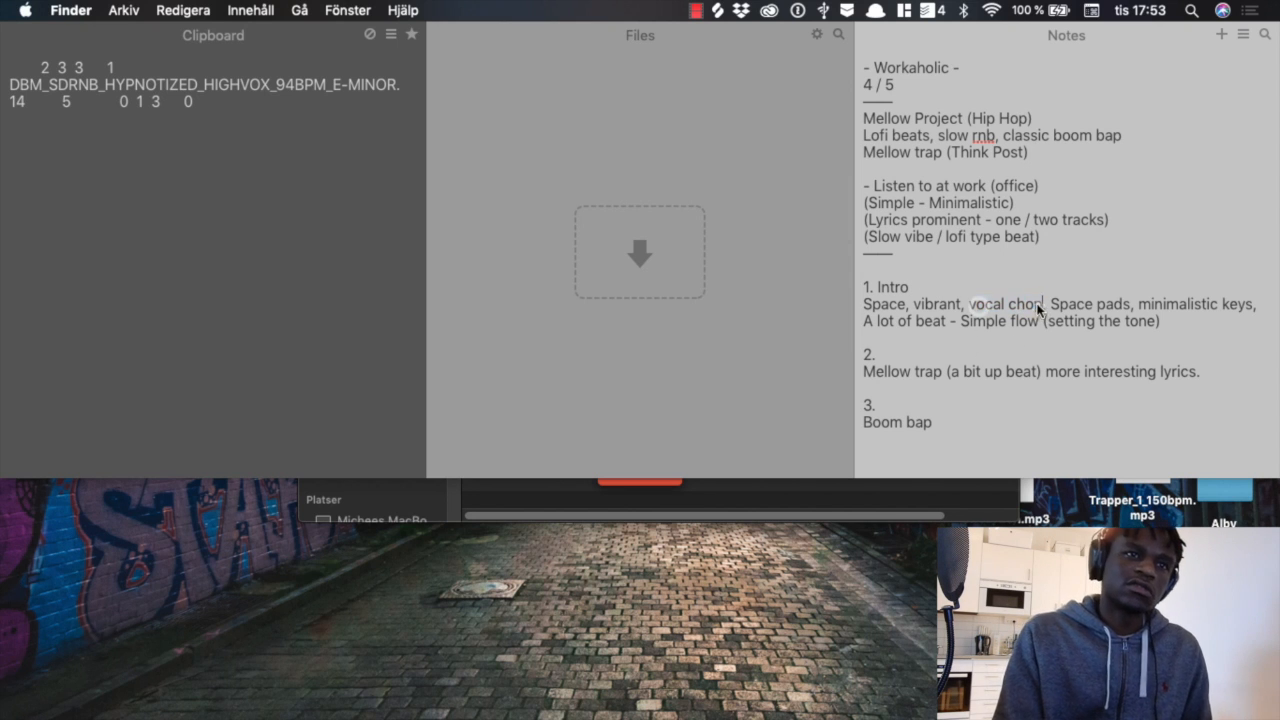
drag(1052, 306, 1131, 308)
click(1097, 310)
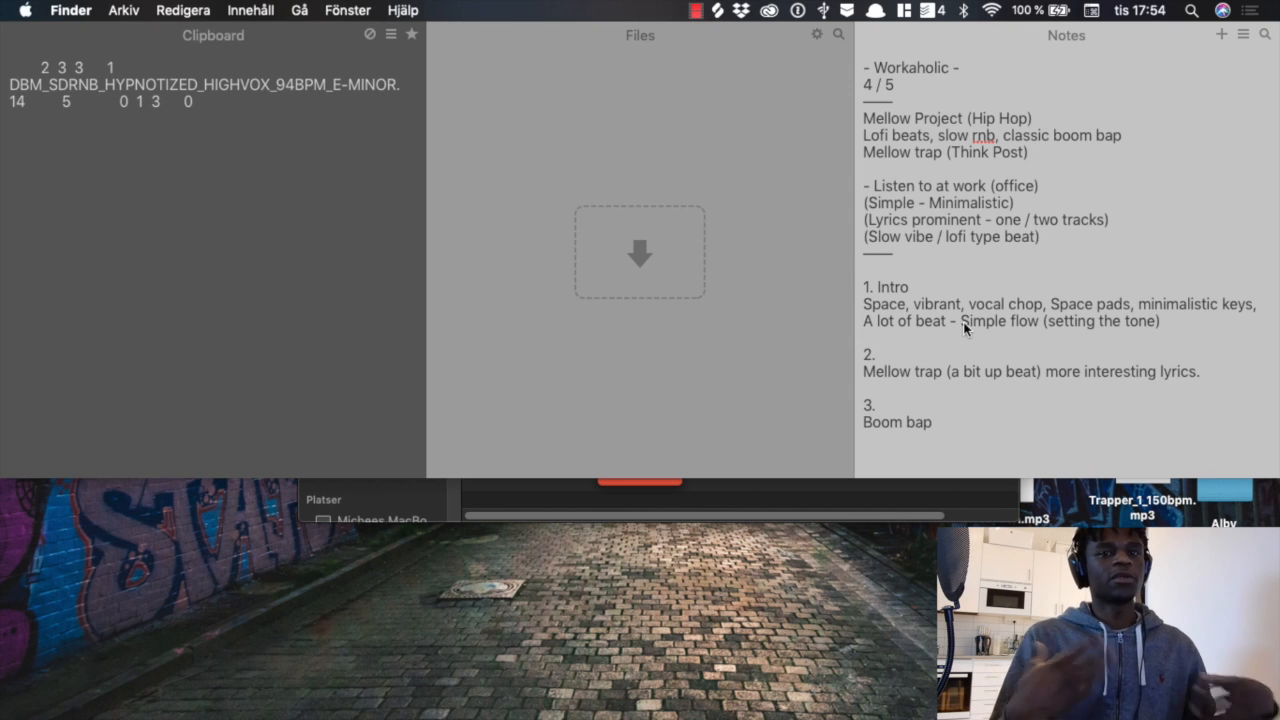
click(929, 349)
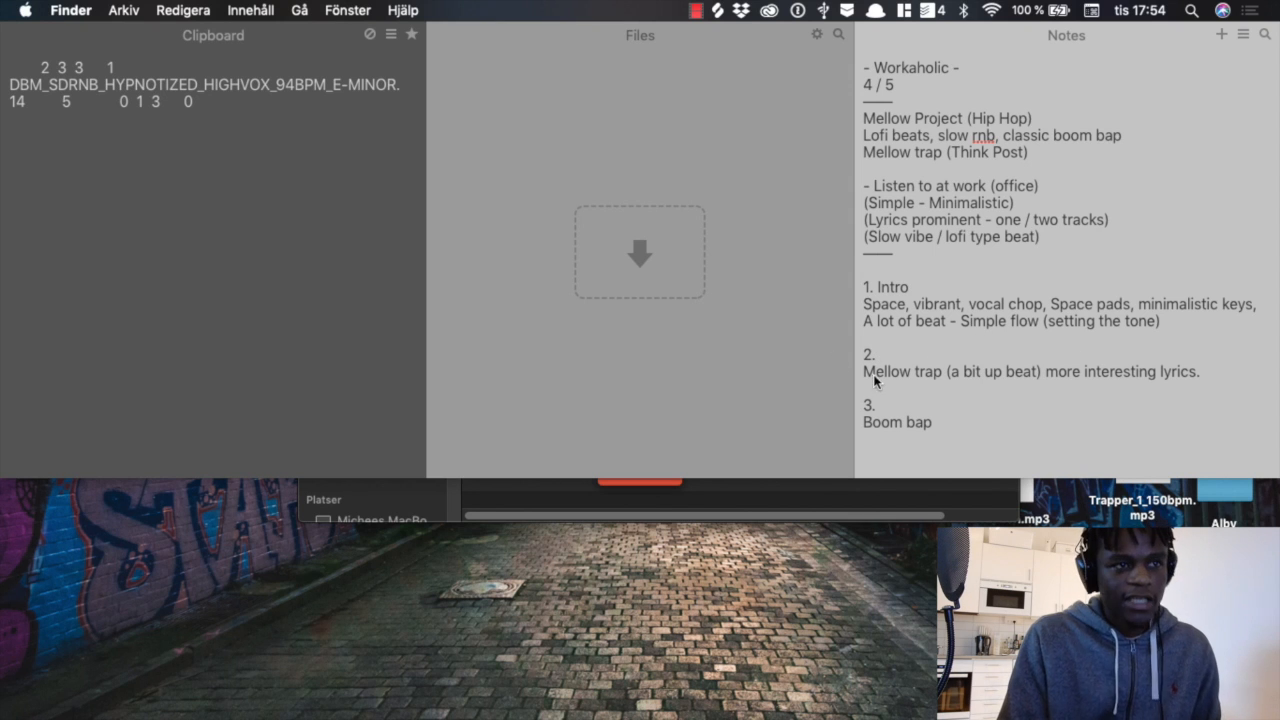
drag(866, 371, 942, 375)
click(942, 371)
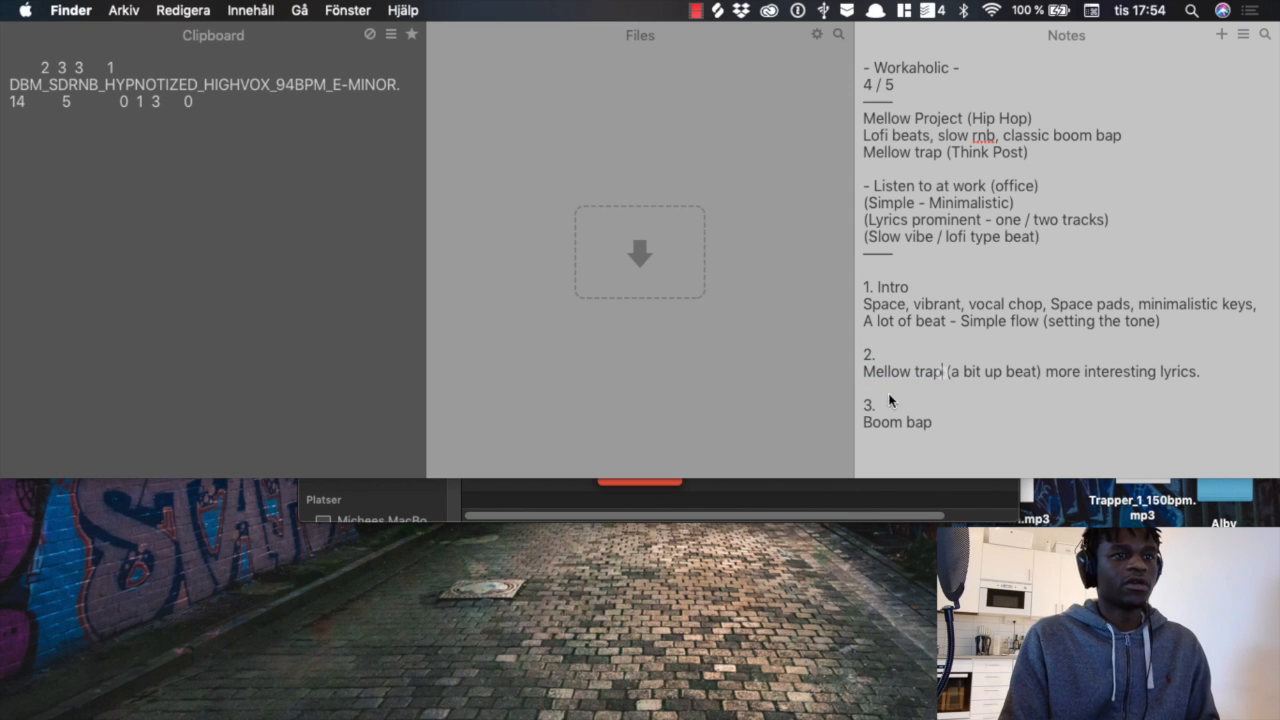
drag(866, 371, 943, 371)
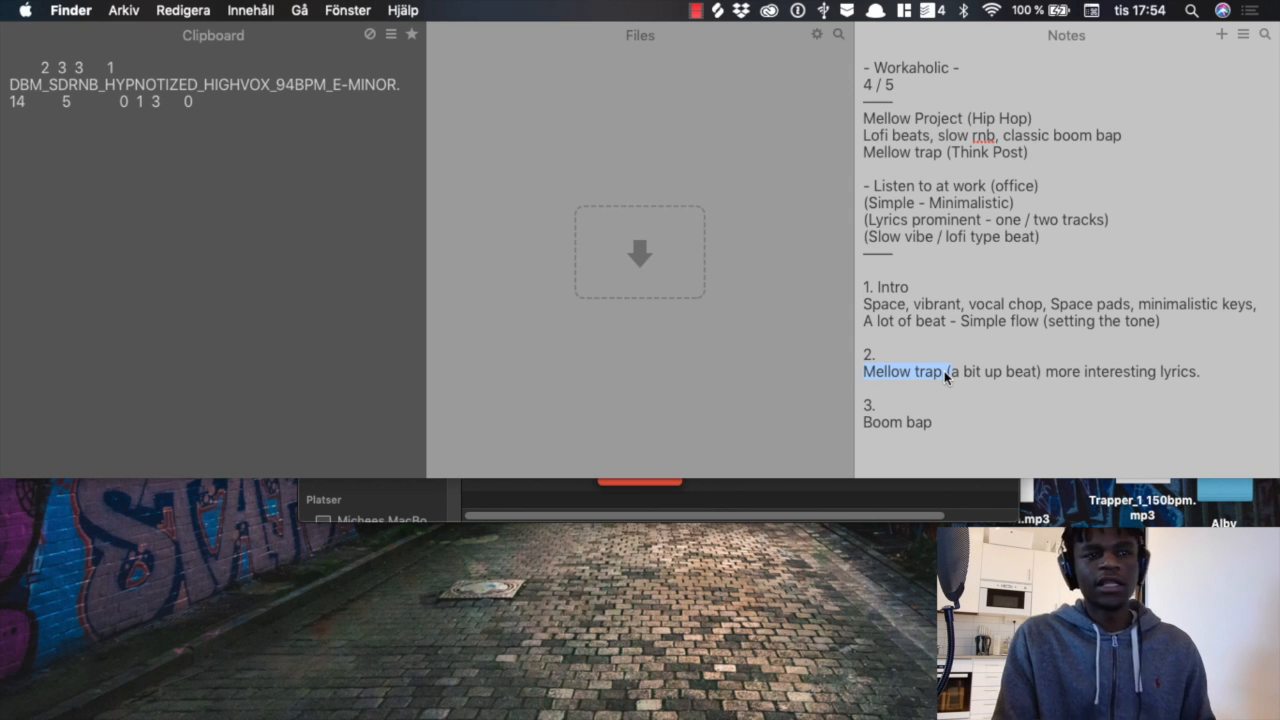
click(946, 373)
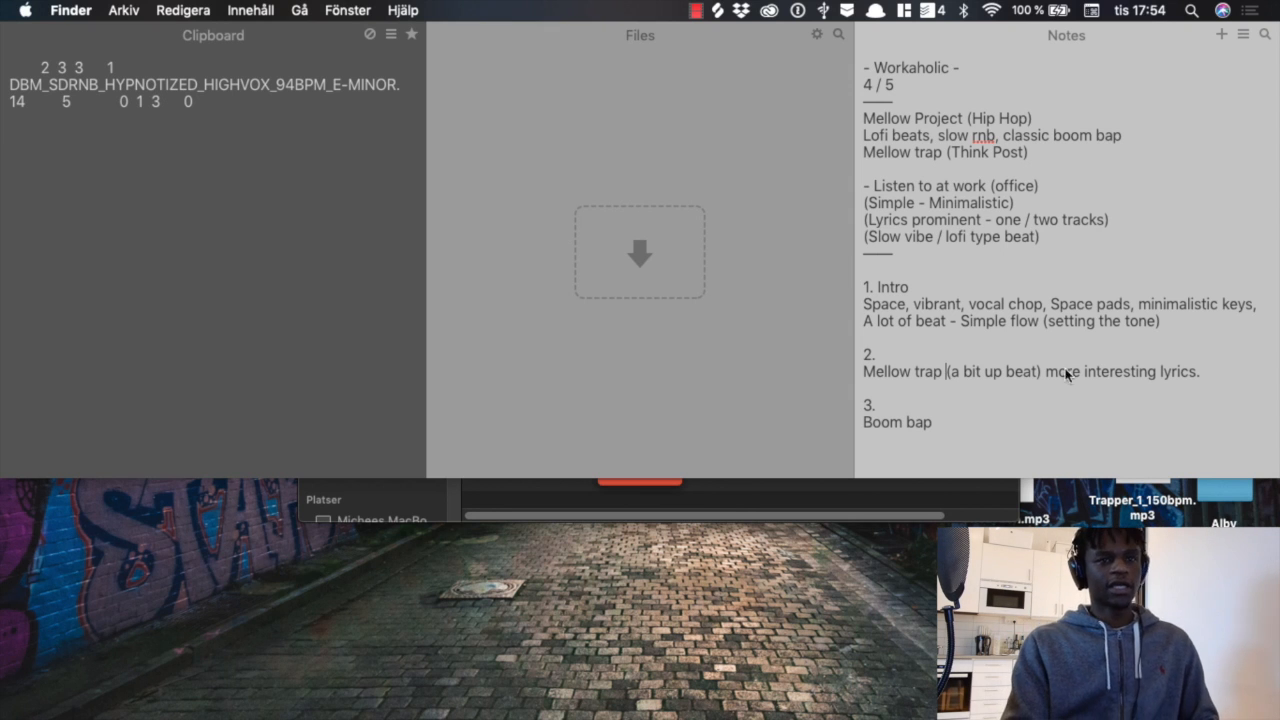
drag(995, 375, 885, 378)
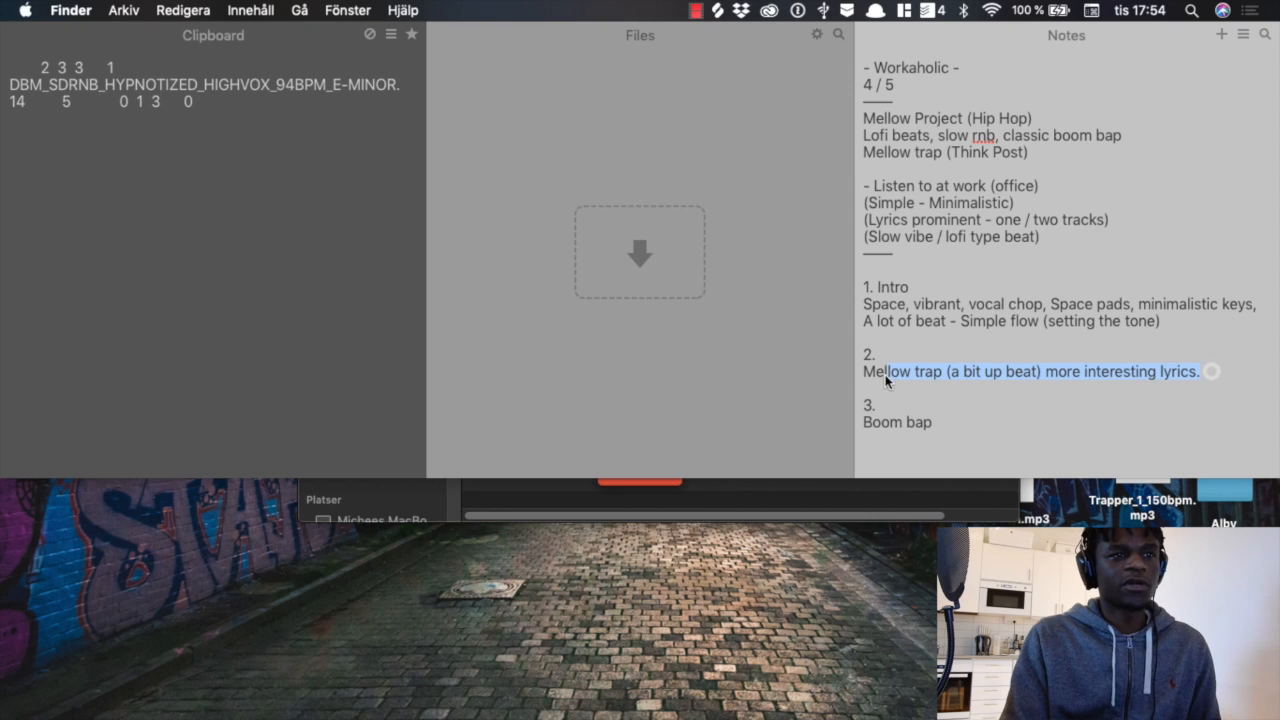
click(878, 377)
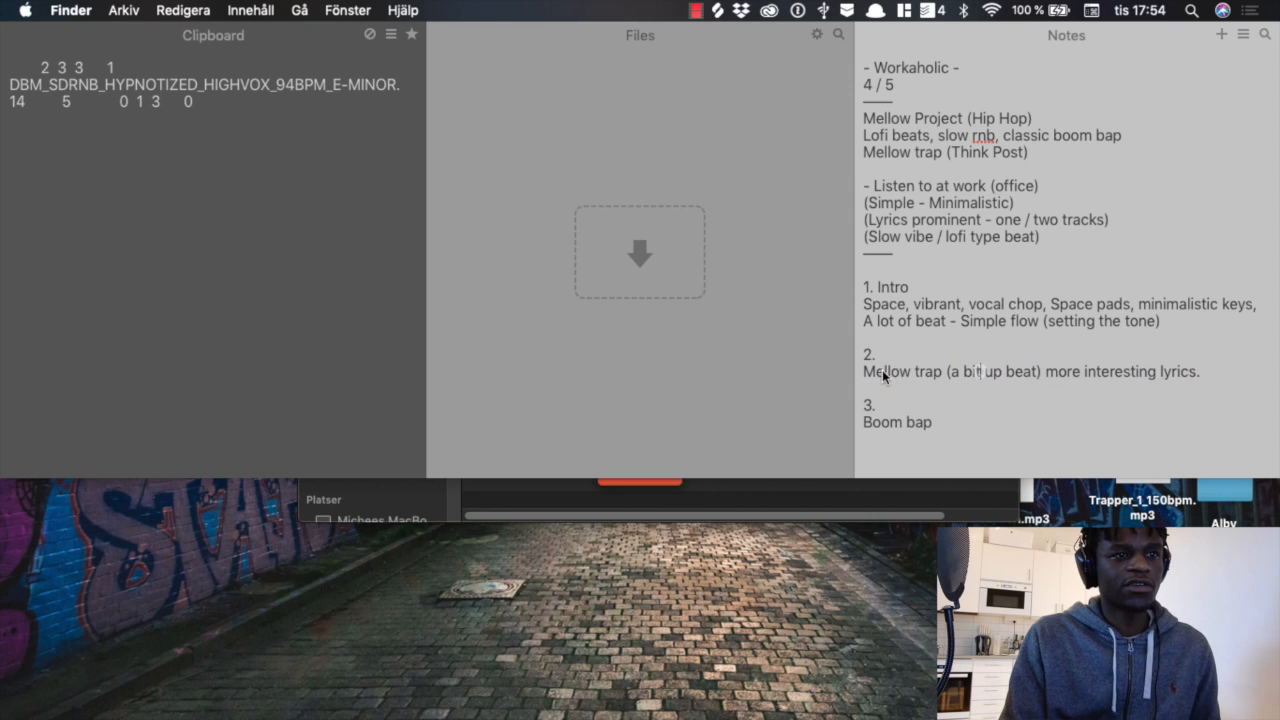
Step: Put a question mark after "Boom bap" in the track plan and add the entries "4. Lofi" and "5. Outro?"
click(929, 423)
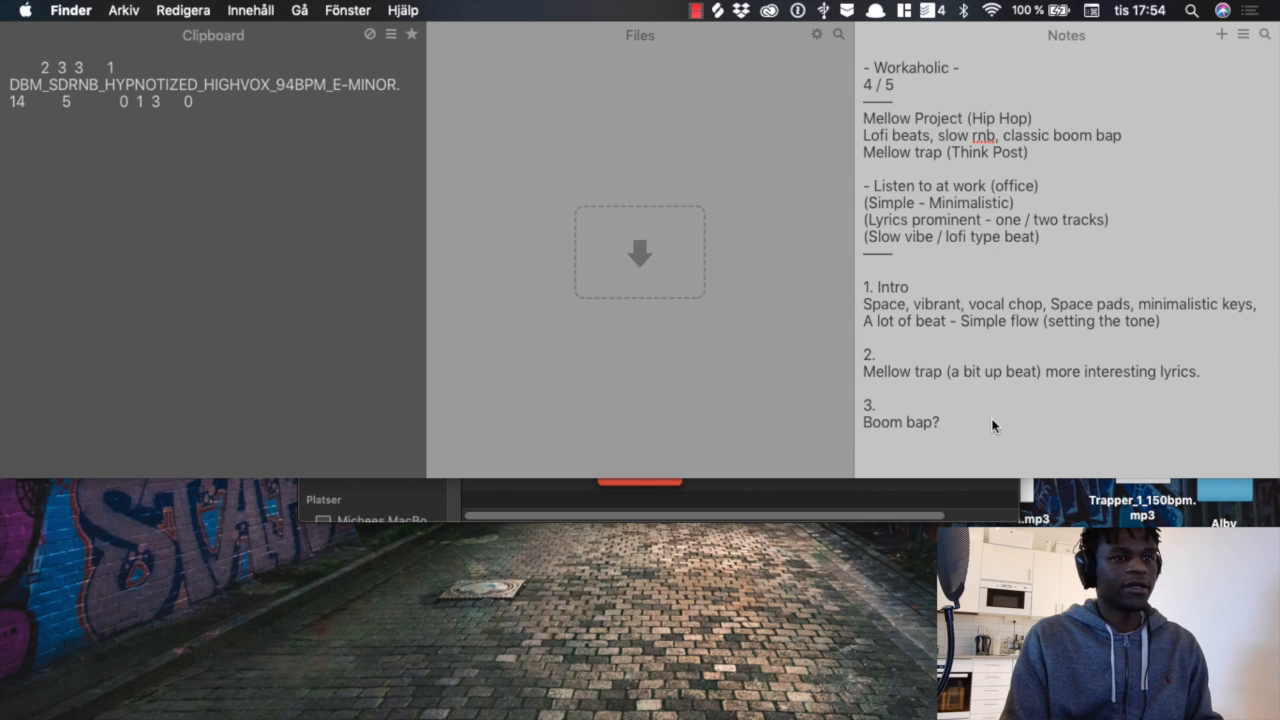
key(Return)
key(Return)
text(4)
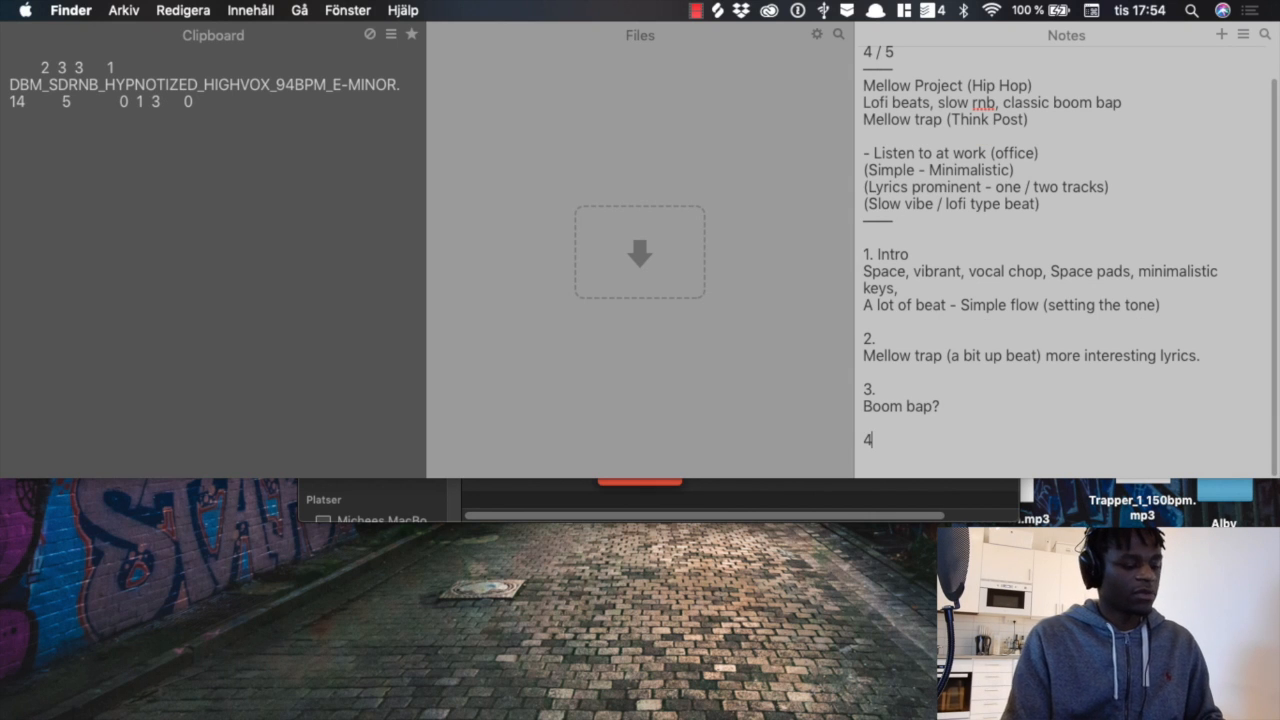
text(. Lofi)
key(Return)
key(Return)
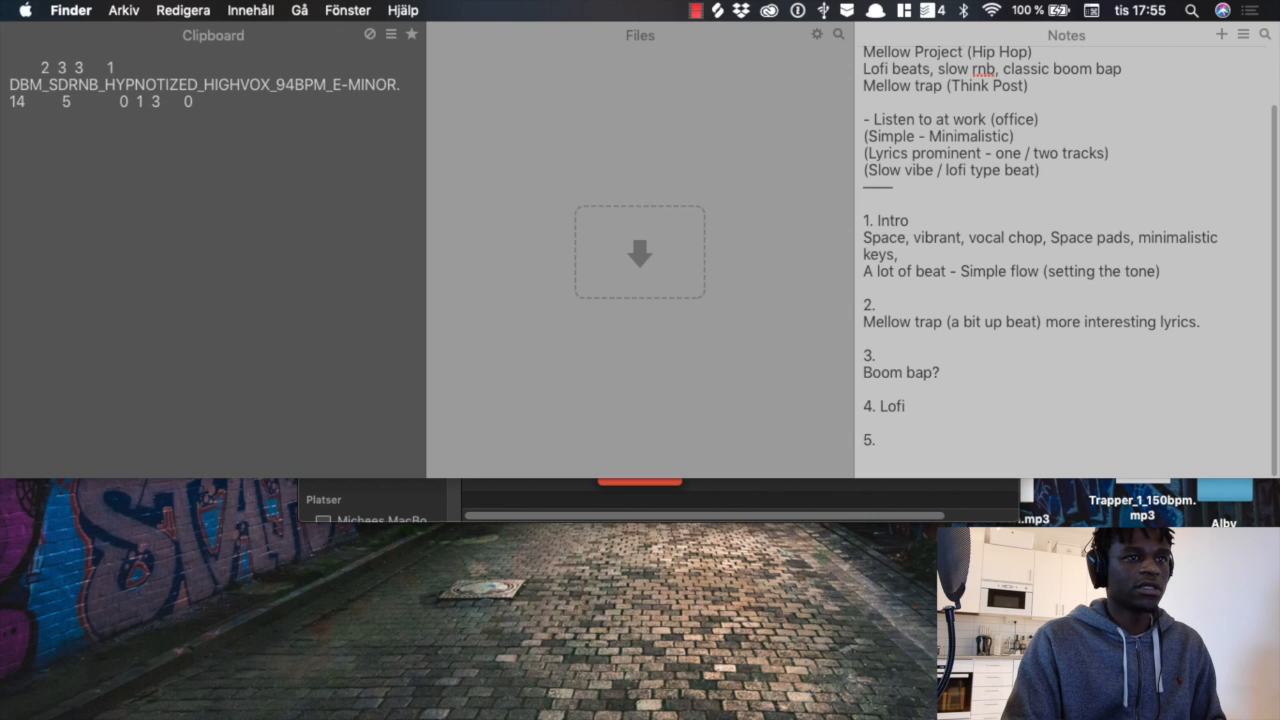
text(5. Outro)
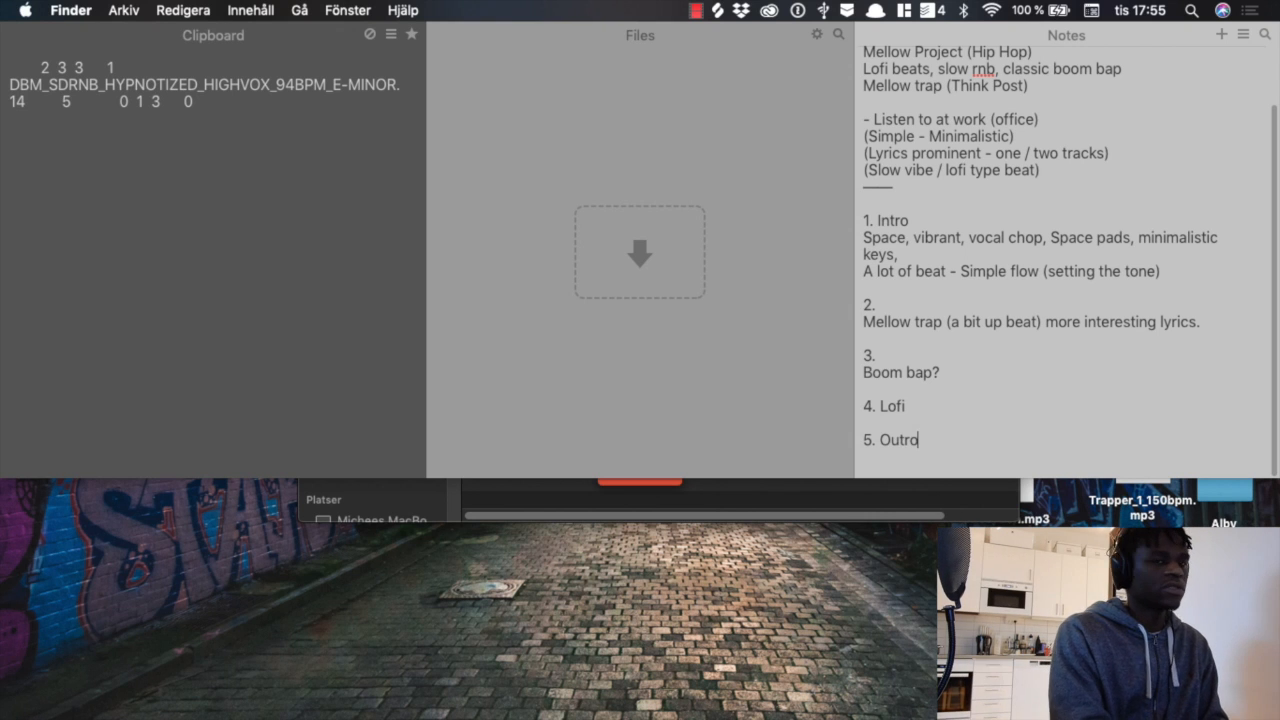
text(?)
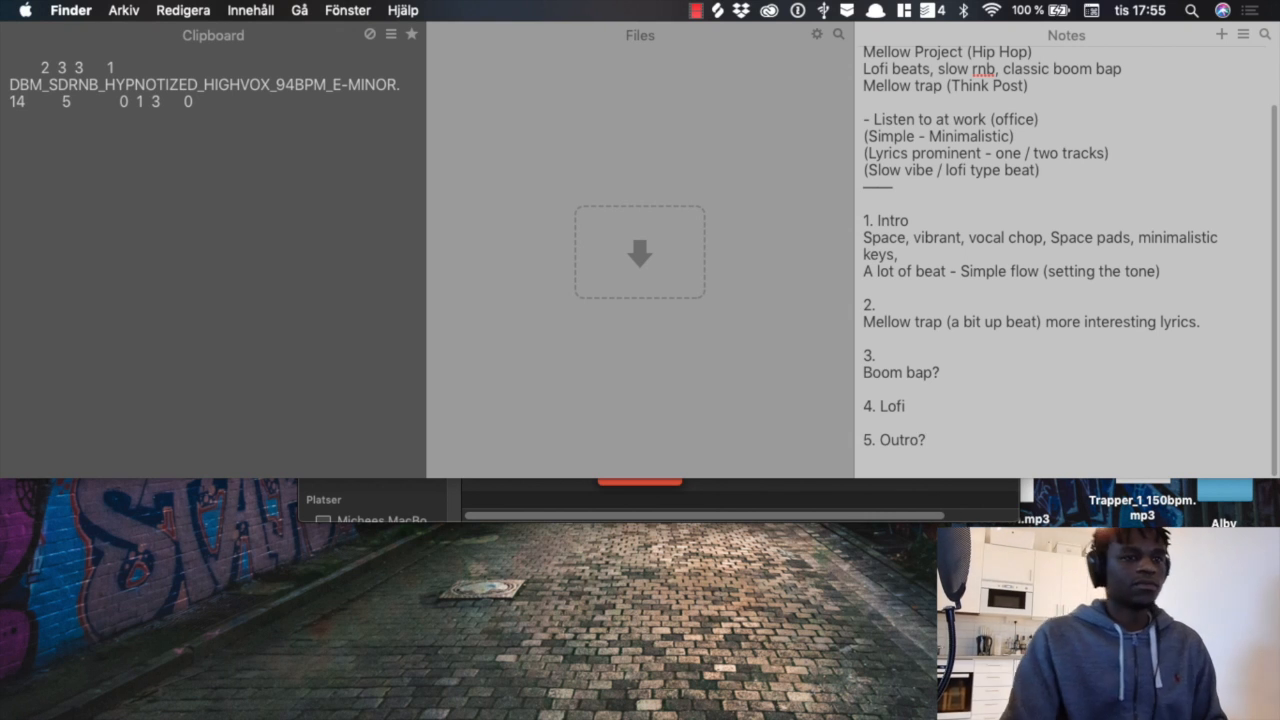
Step: Replace the question mark in the track 3 note so that it reads "Boom bap / lofi"
drag(943, 443, 880, 257)
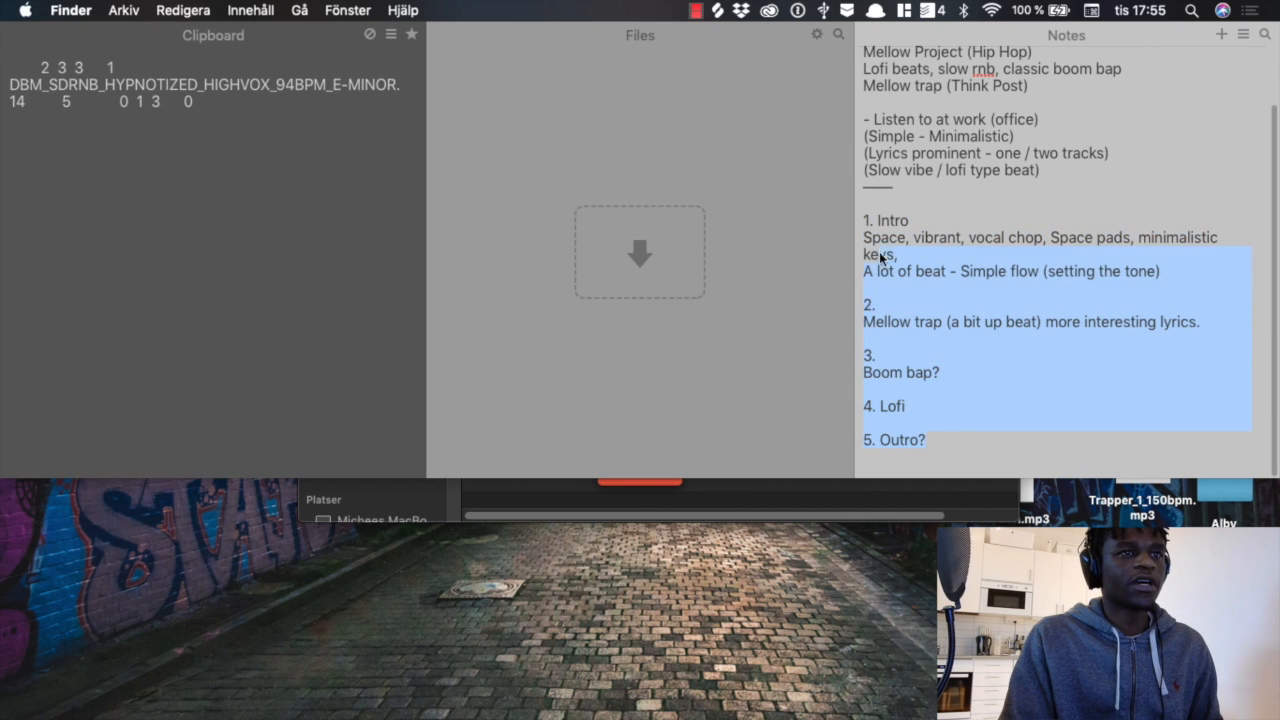
click(930, 308)
click(919, 405)
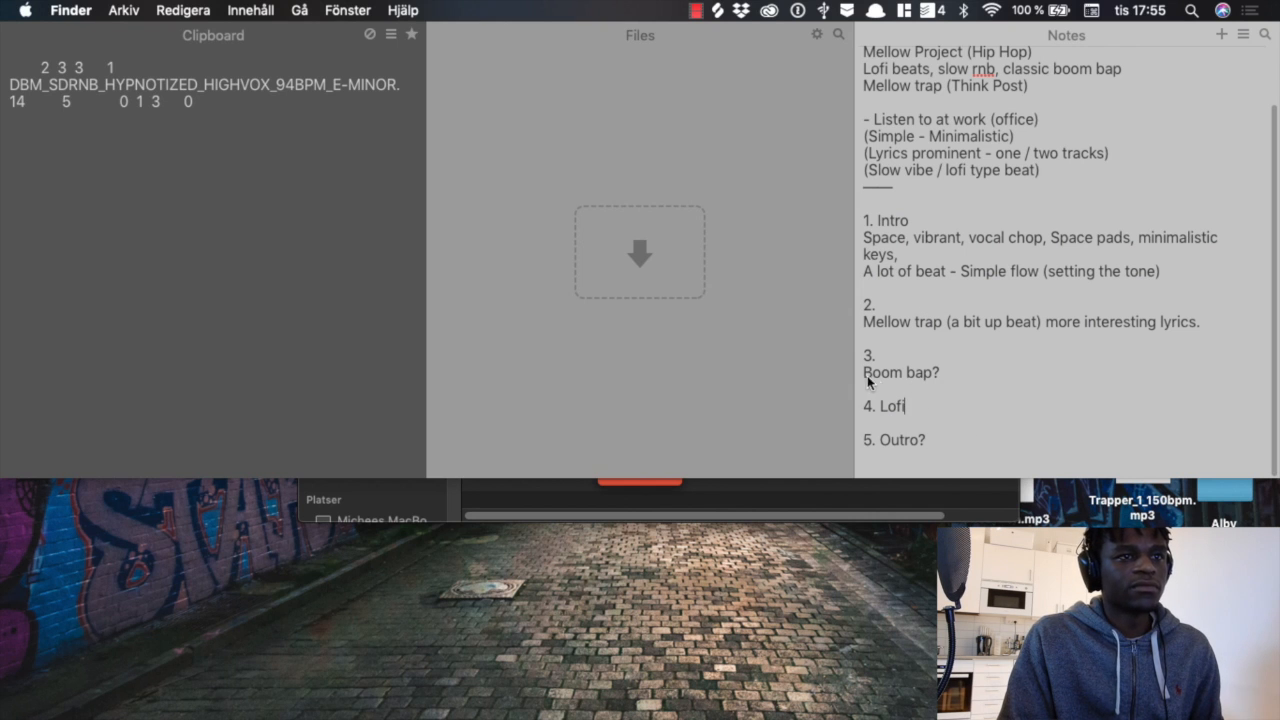
click(950, 370)
key(BackSpace)
text(/ lofi)
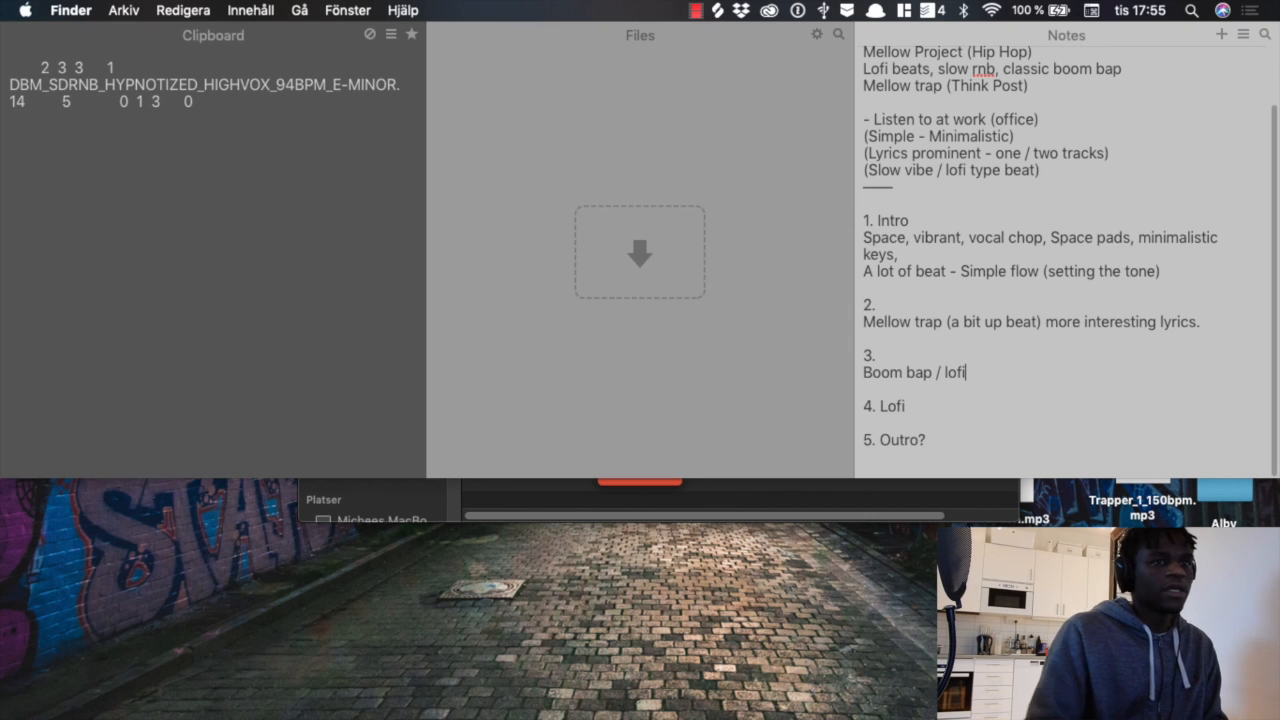
click(968, 403)
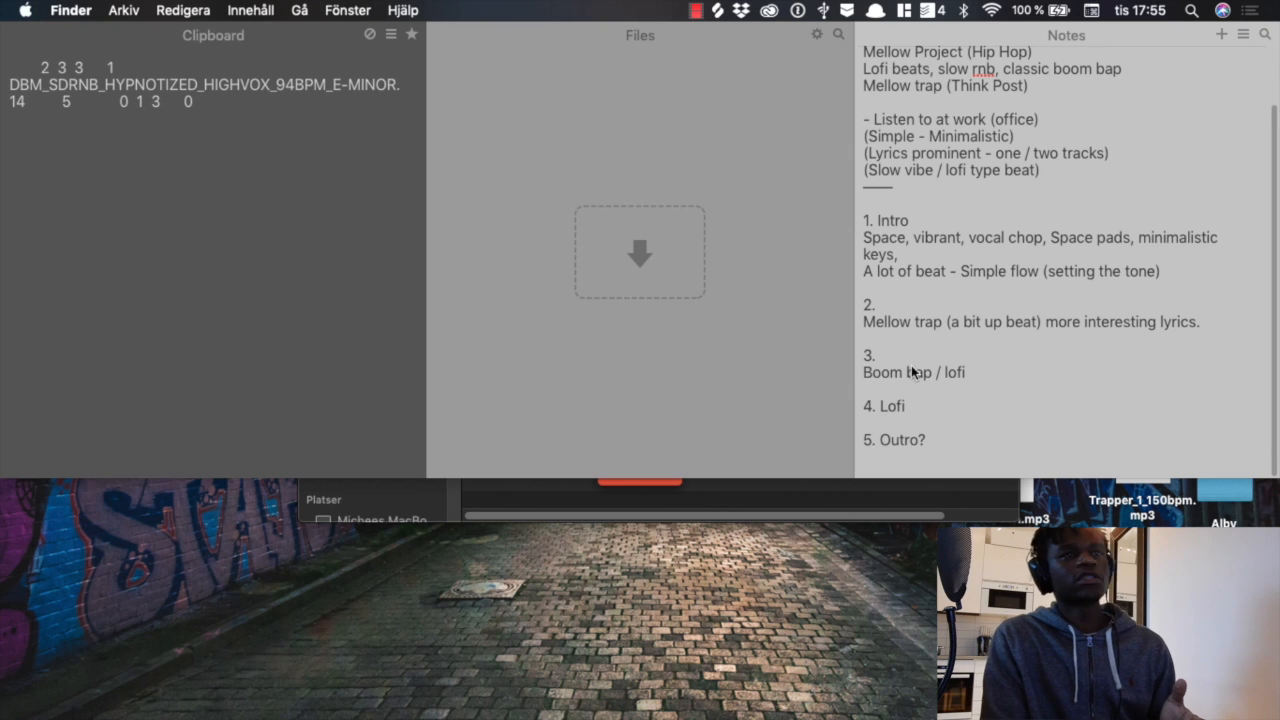
Step: Close the notes overlay, move the Workaholic EP folder window clear of the desktop audio files, and deselect Workaholic EP.logicx
scroll(930, 350, up, 3)
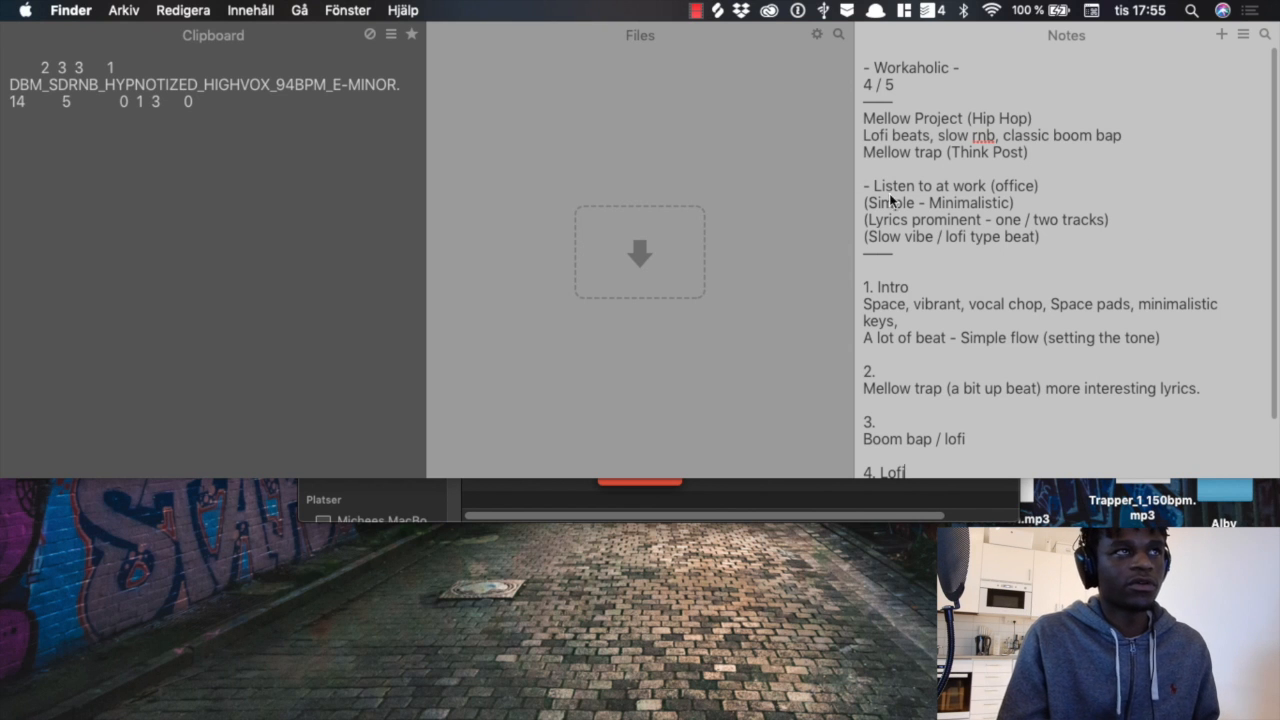
click(874, 8)
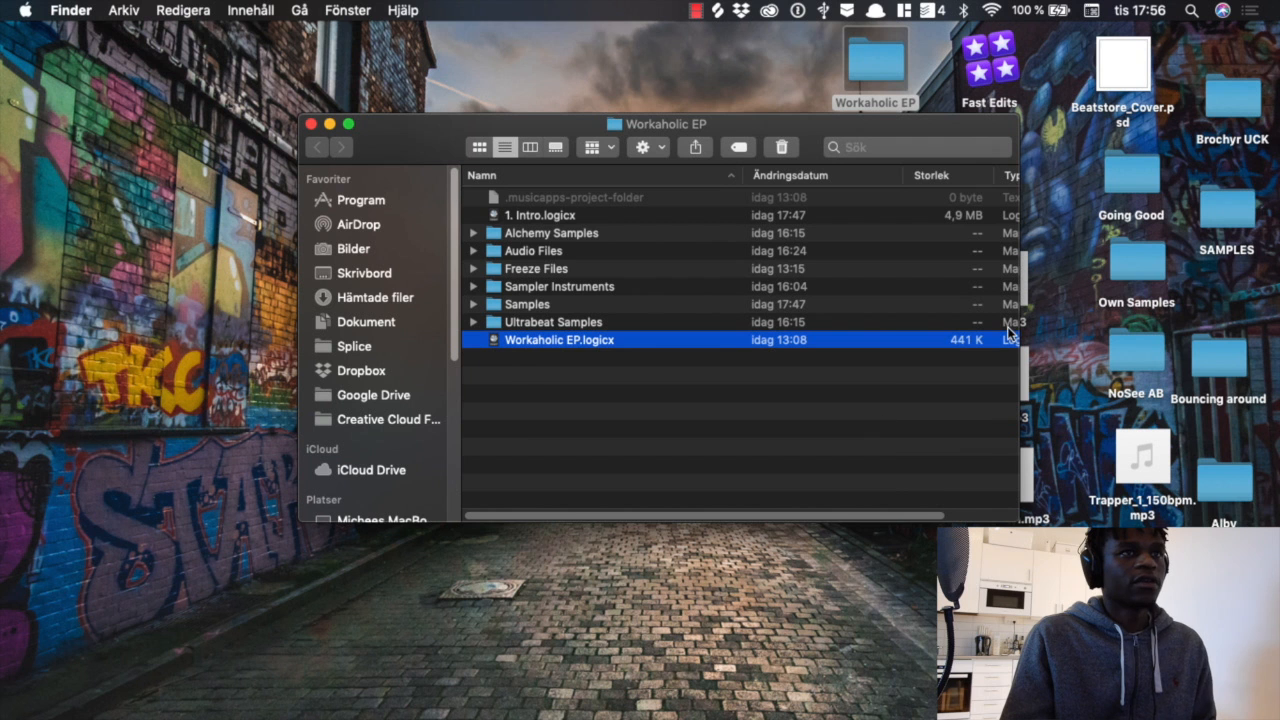
drag(804, 129, 724, 151)
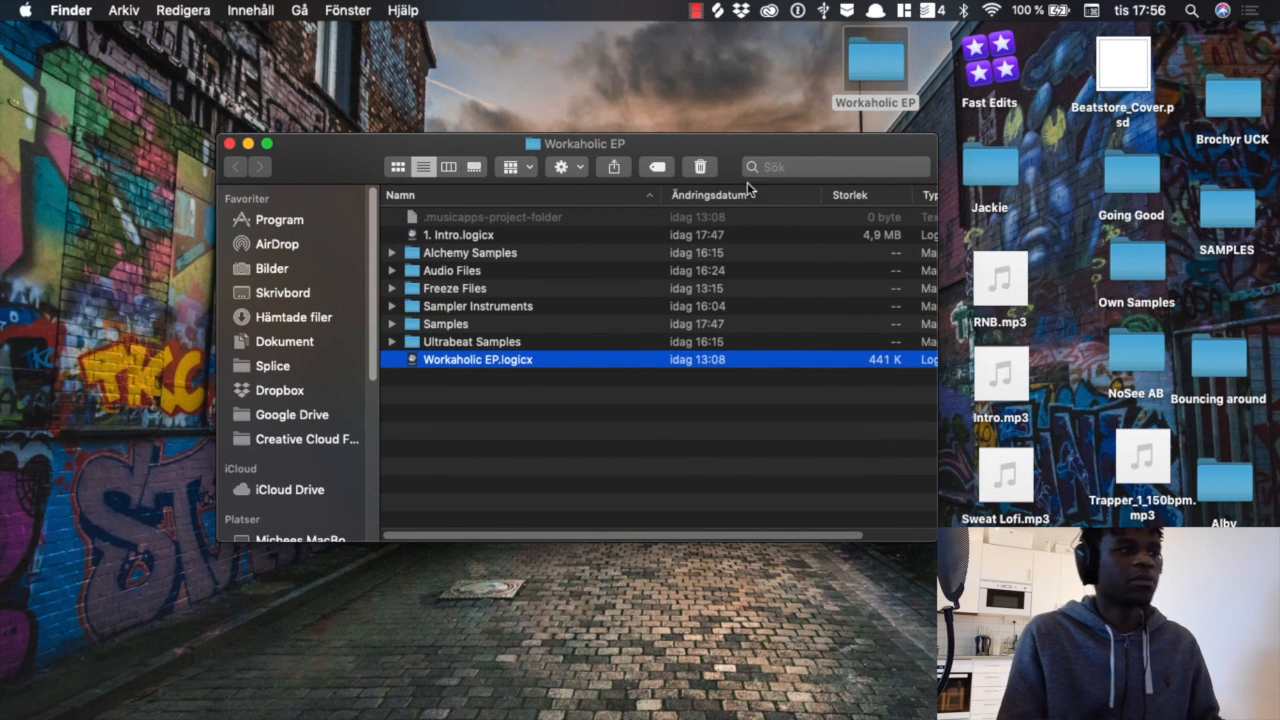
click(726, 404)
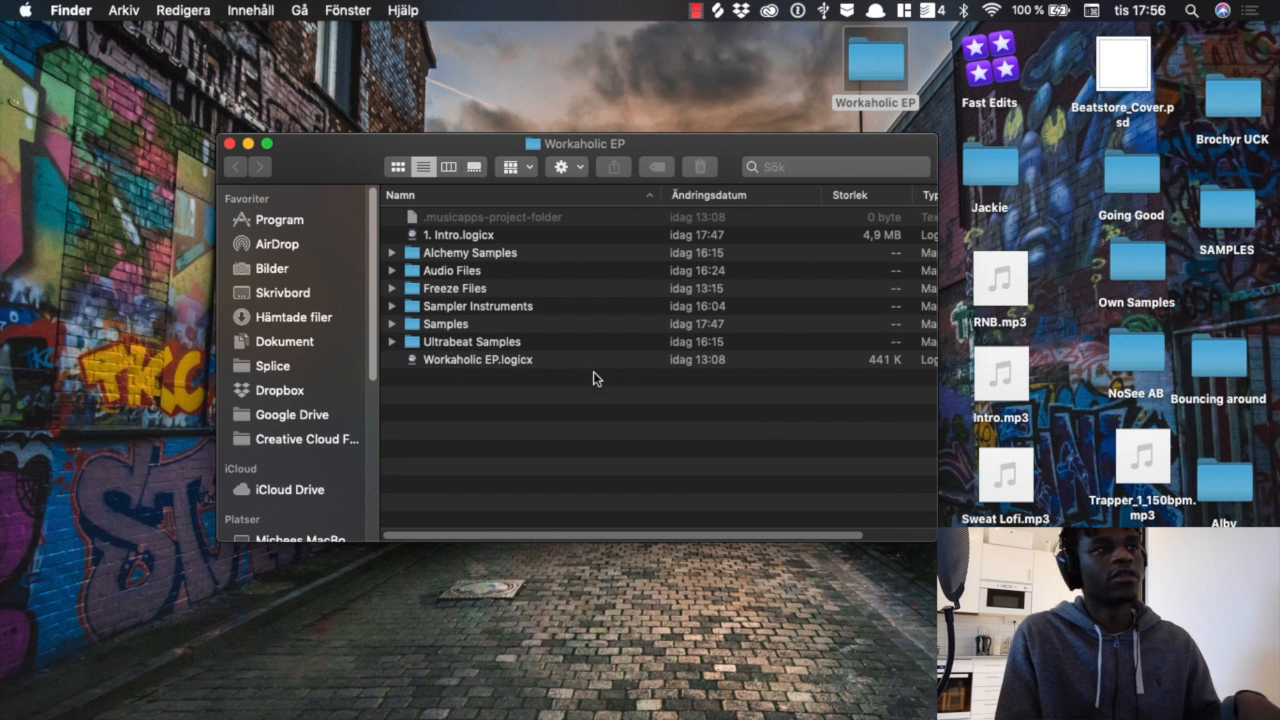
Step: Open the project 1. Intro.logicx in Logic Pro X and briefly play its arrangement from the beginning
double_click(488, 238)
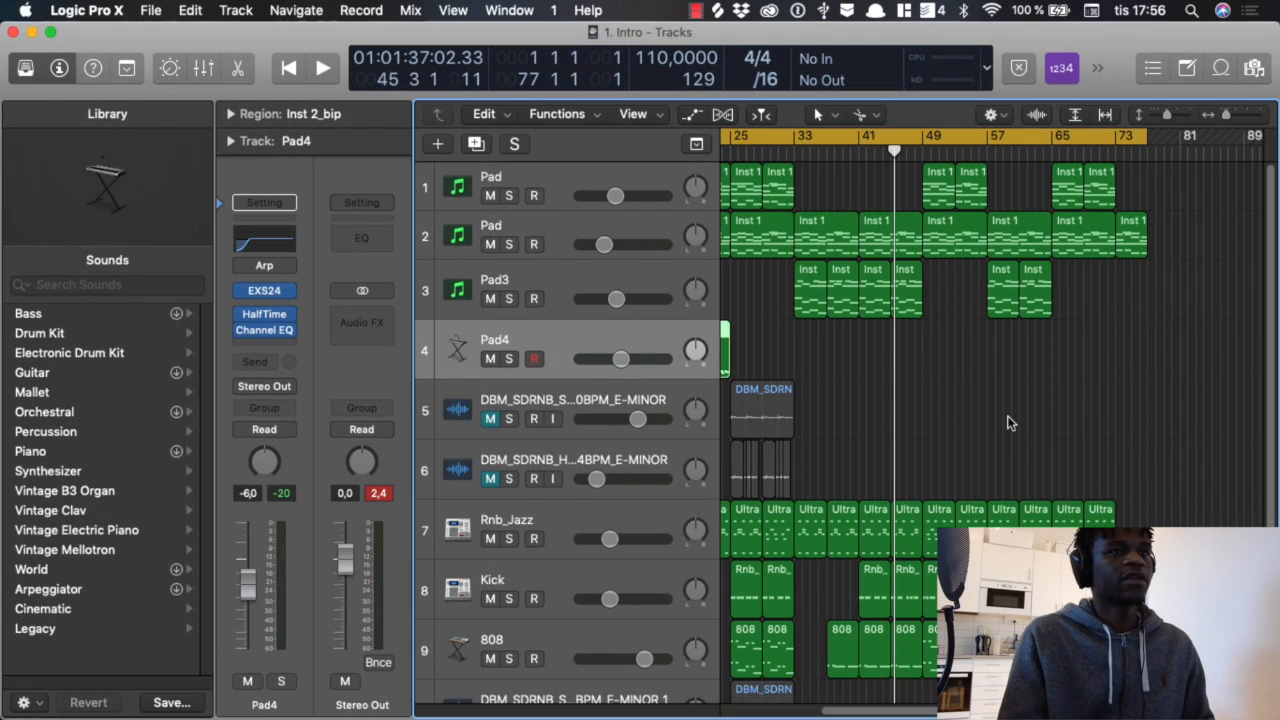
click(1007, 417)
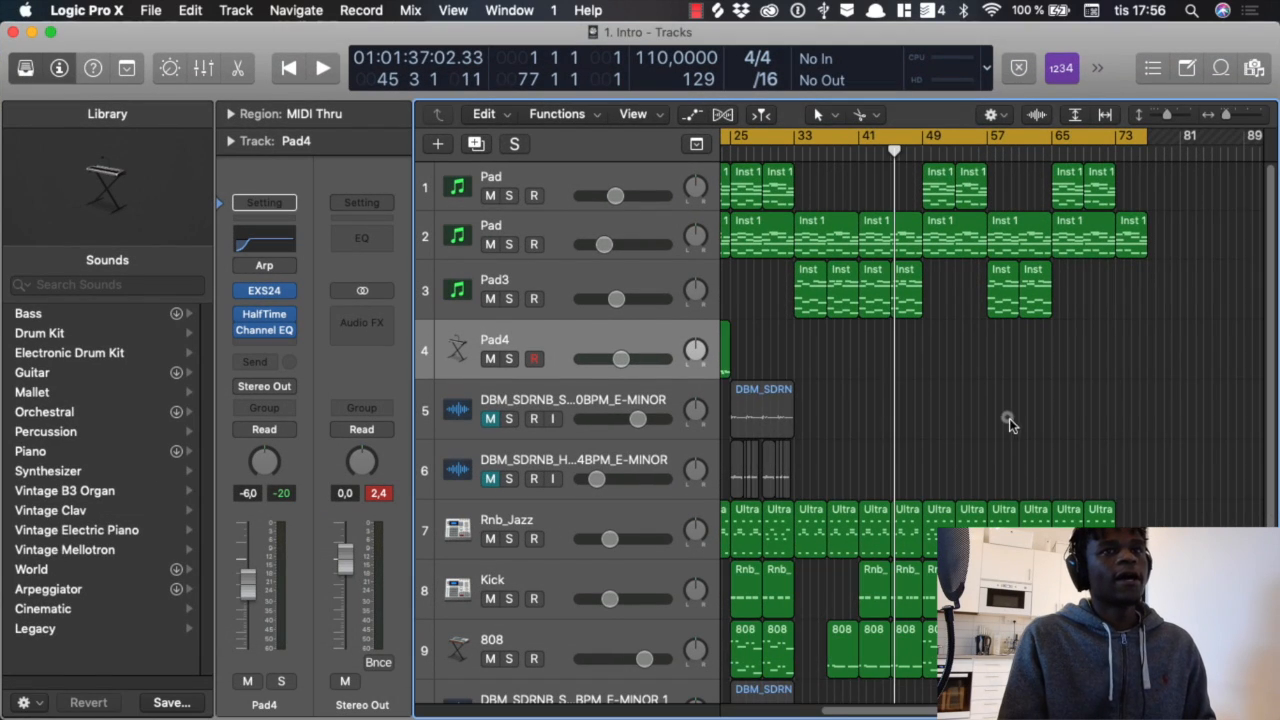
scroll(1007, 418, left, 4)
scroll(1009, 437, left, 1)
key(space)
key(space)
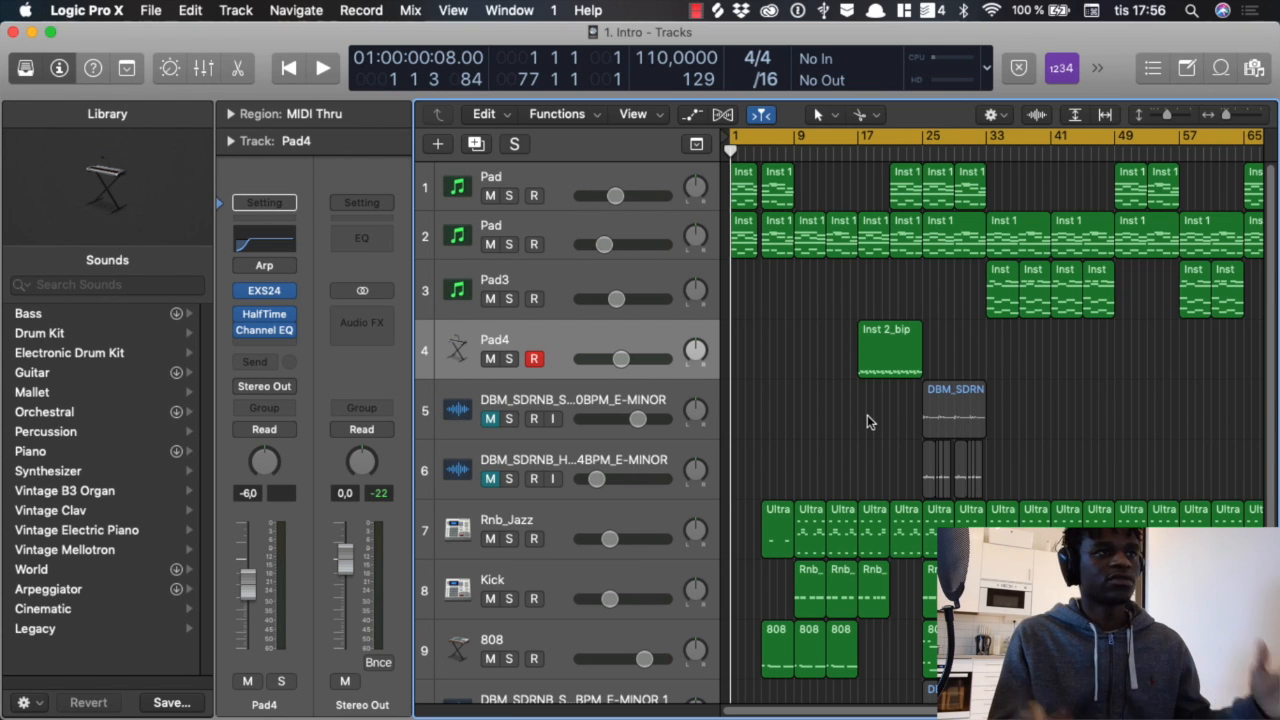
Step: Rename the second Pad track as Pad2
double_click(493, 222)
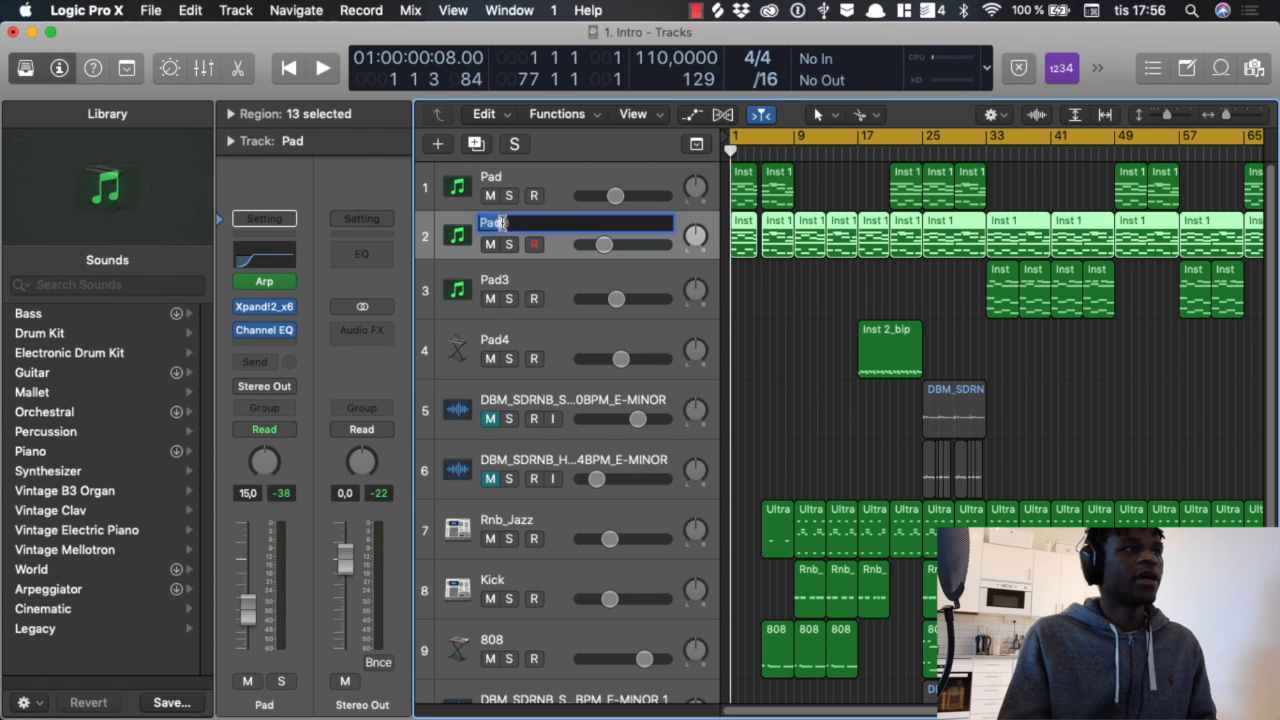
click(507, 223)
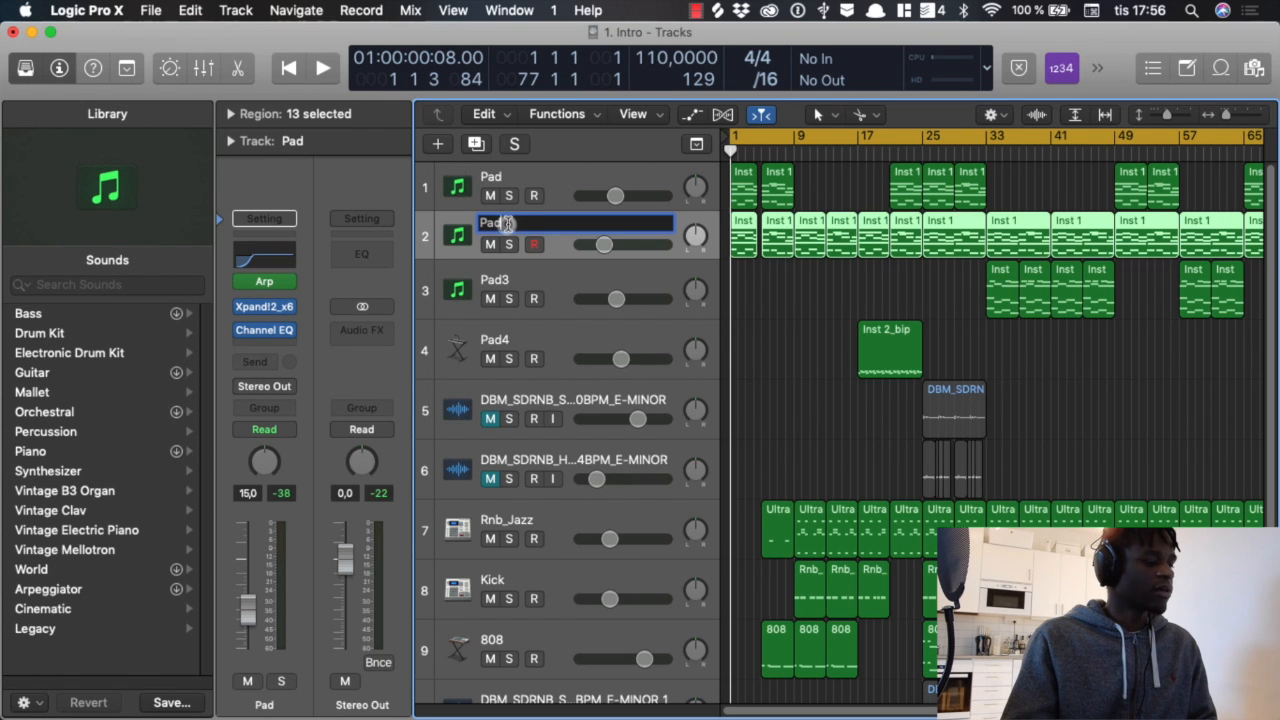
text(2)
key(Return)
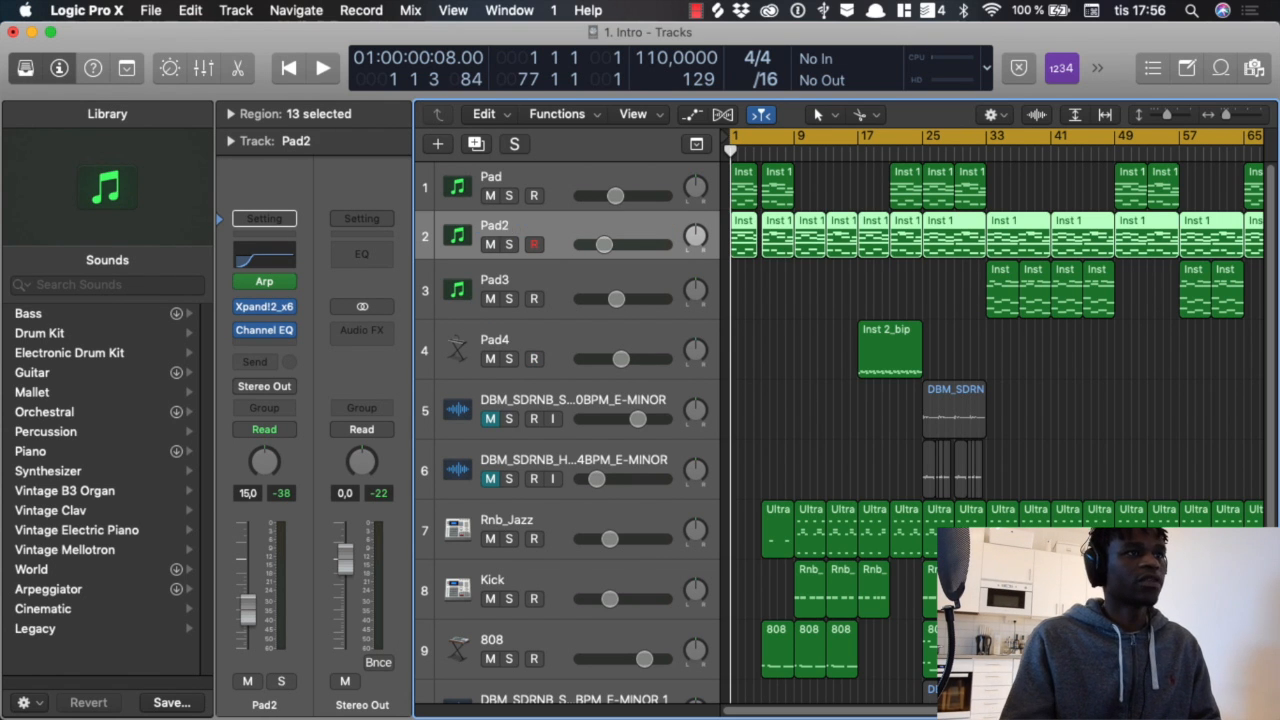
Step: Solo the first Pad track and examine its Xpand!2 instrument's sound setup, closing the plug-in window when finished
click(508, 195)
click(523, 177)
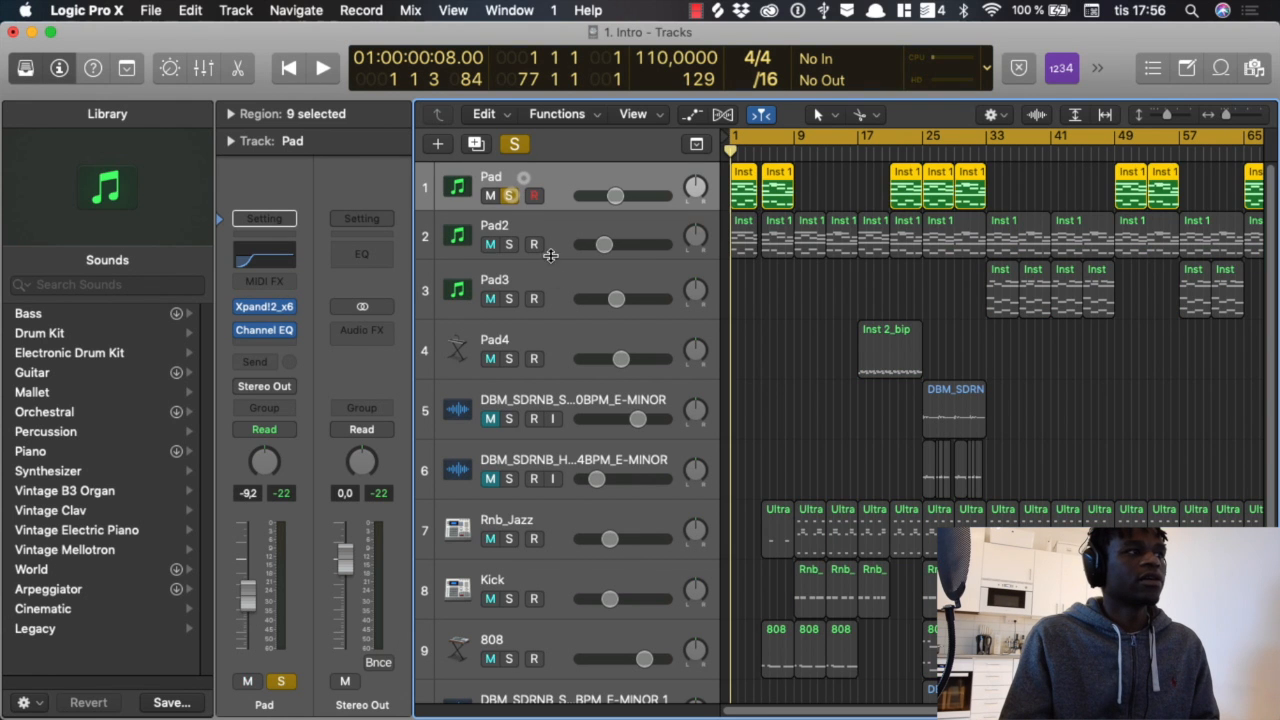
click(258, 307)
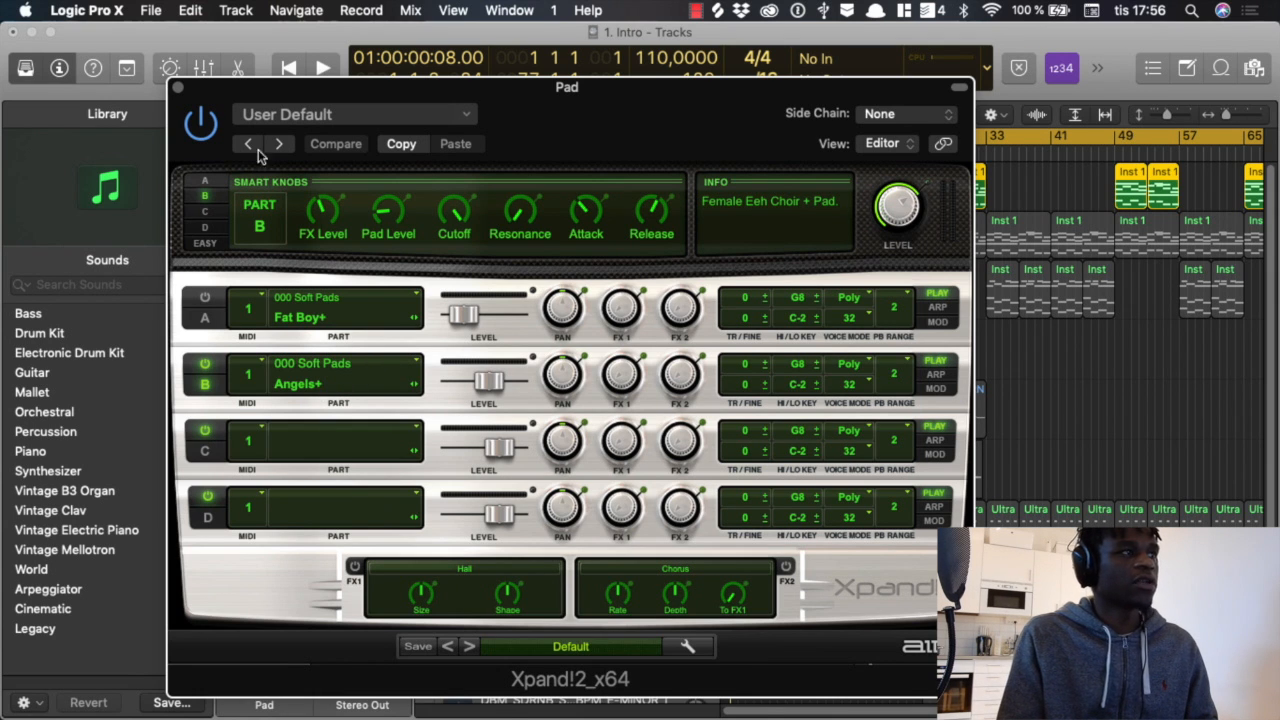
click(177, 91)
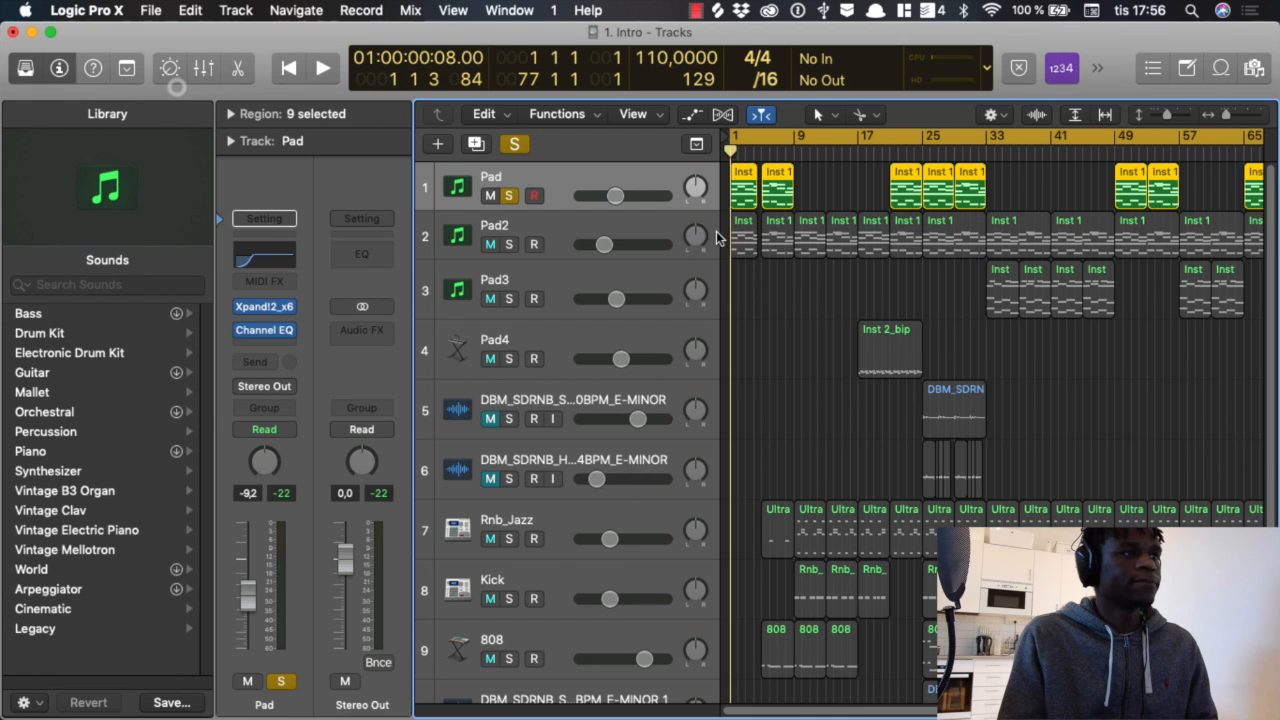
Step: Open the Pad track's first region in the Piano Roll and enlarge the editor to examine its chord notes
double_click(743, 188)
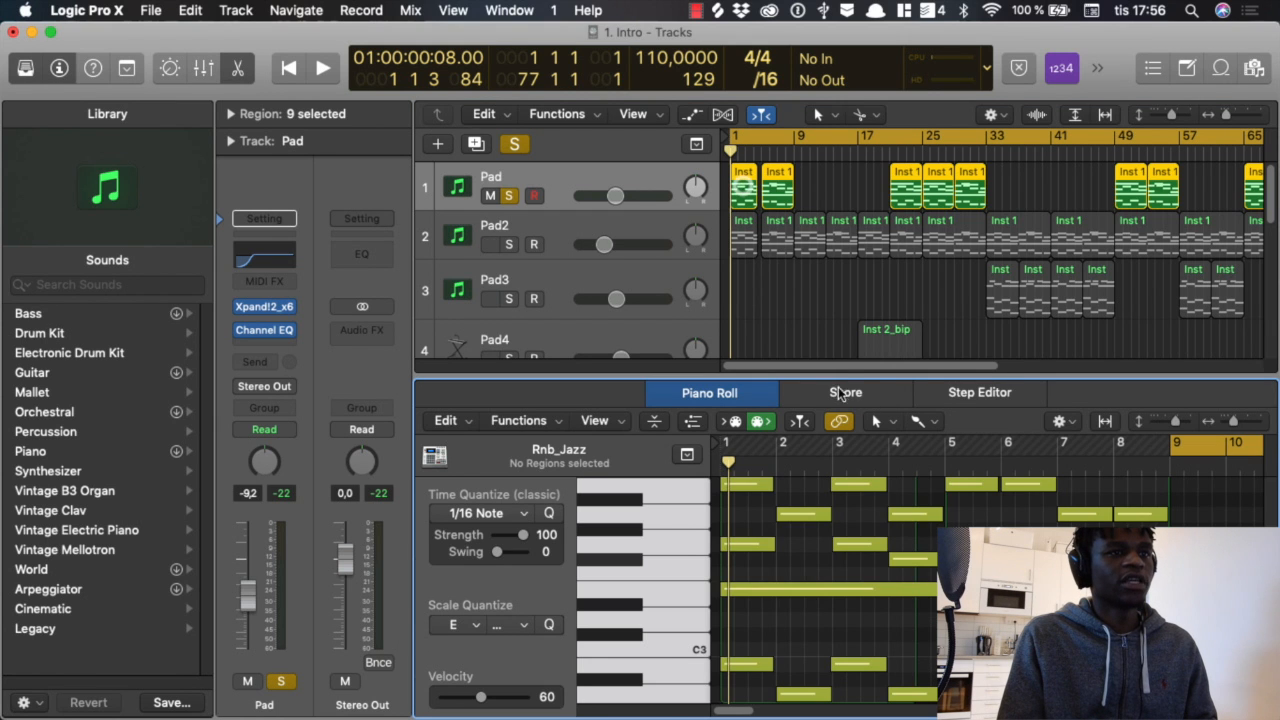
drag(839, 376, 840, 105)
scroll(845, 380, up, 5)
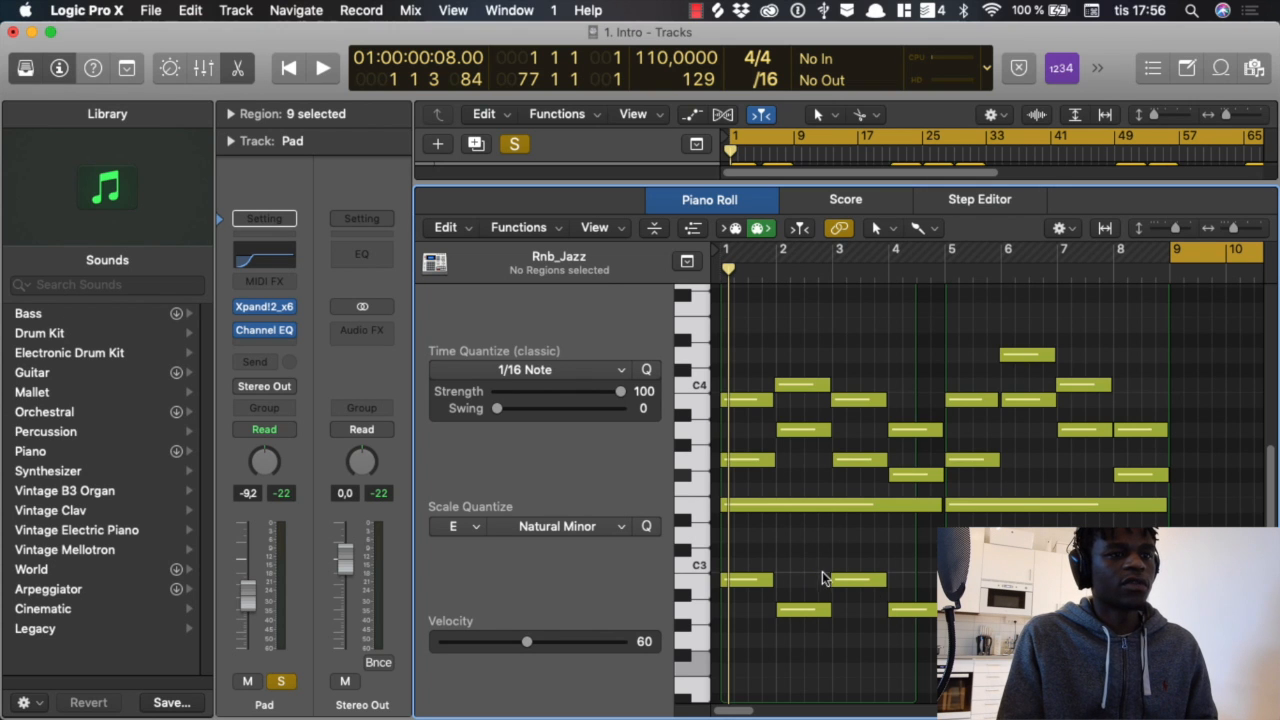
key(super+Right)
key(super+Right)
key(super+Left)
key(super+Left)
Step: Try the first two Pad regions without the long E3 notes and the low notes beneath, and restore the notes after playback
drag(940, 655, 718, 495)
key(BackSpace)
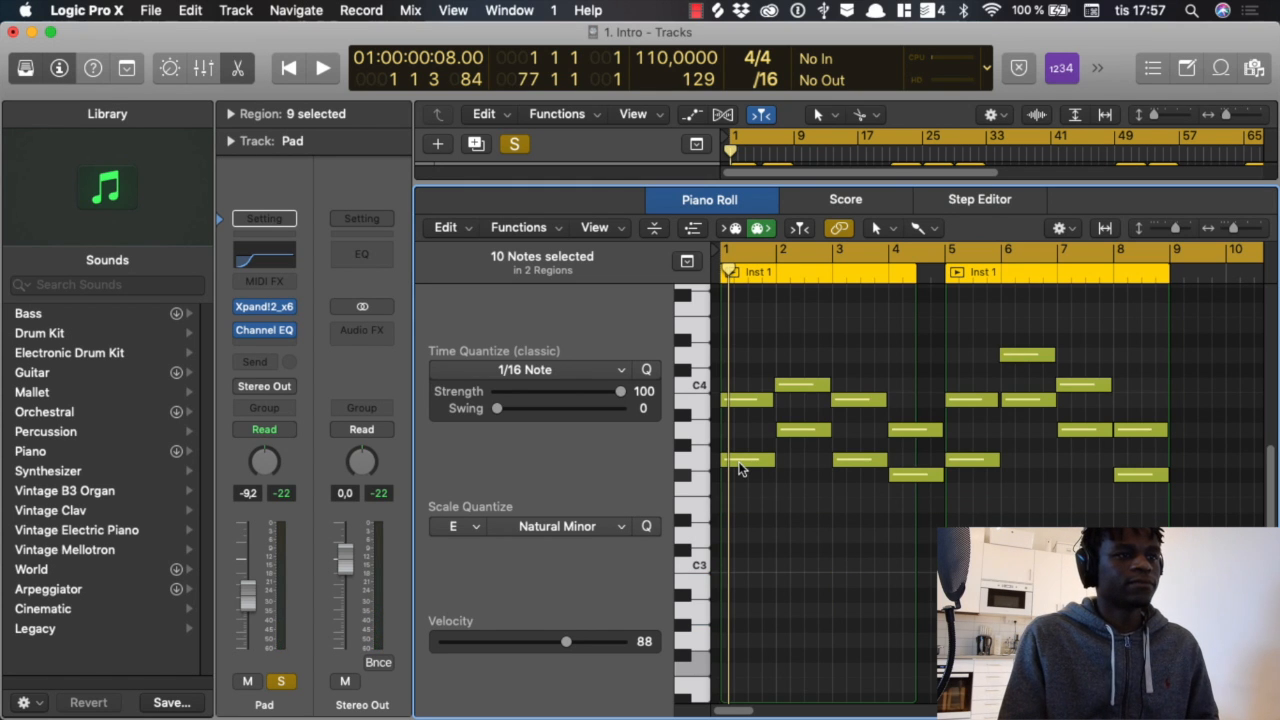
mouse_move(740, 469)
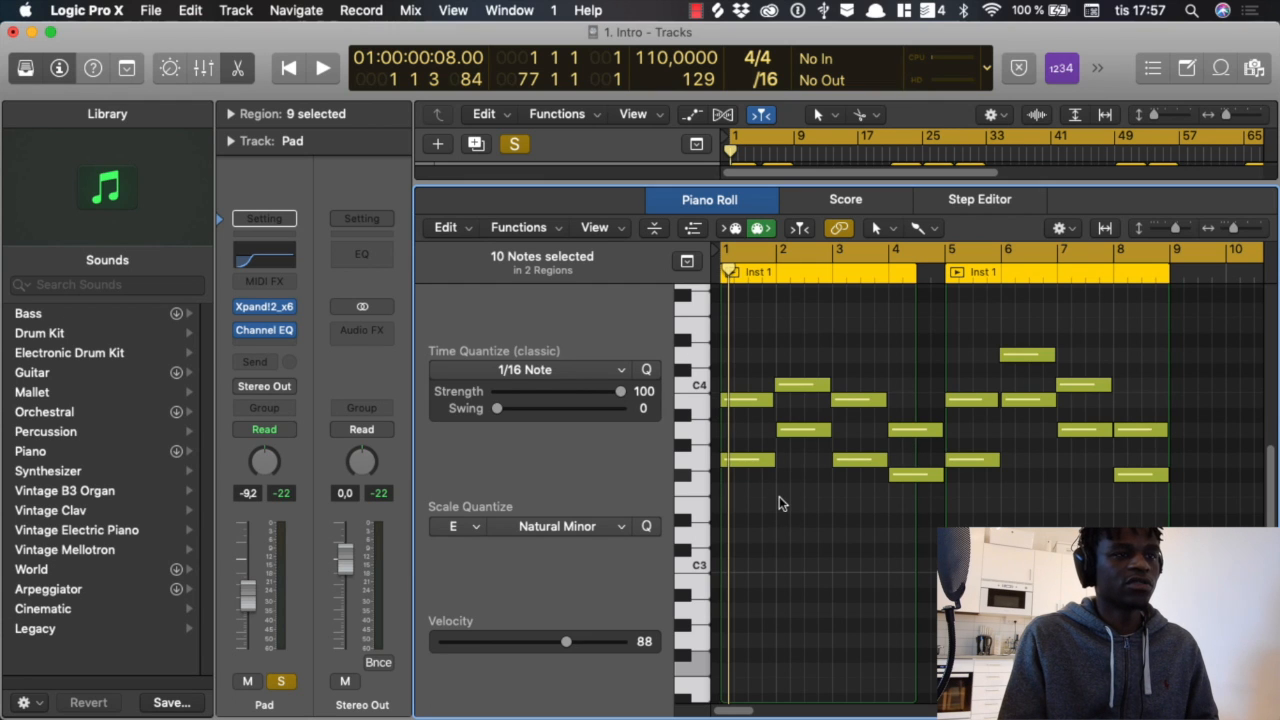
key(space)
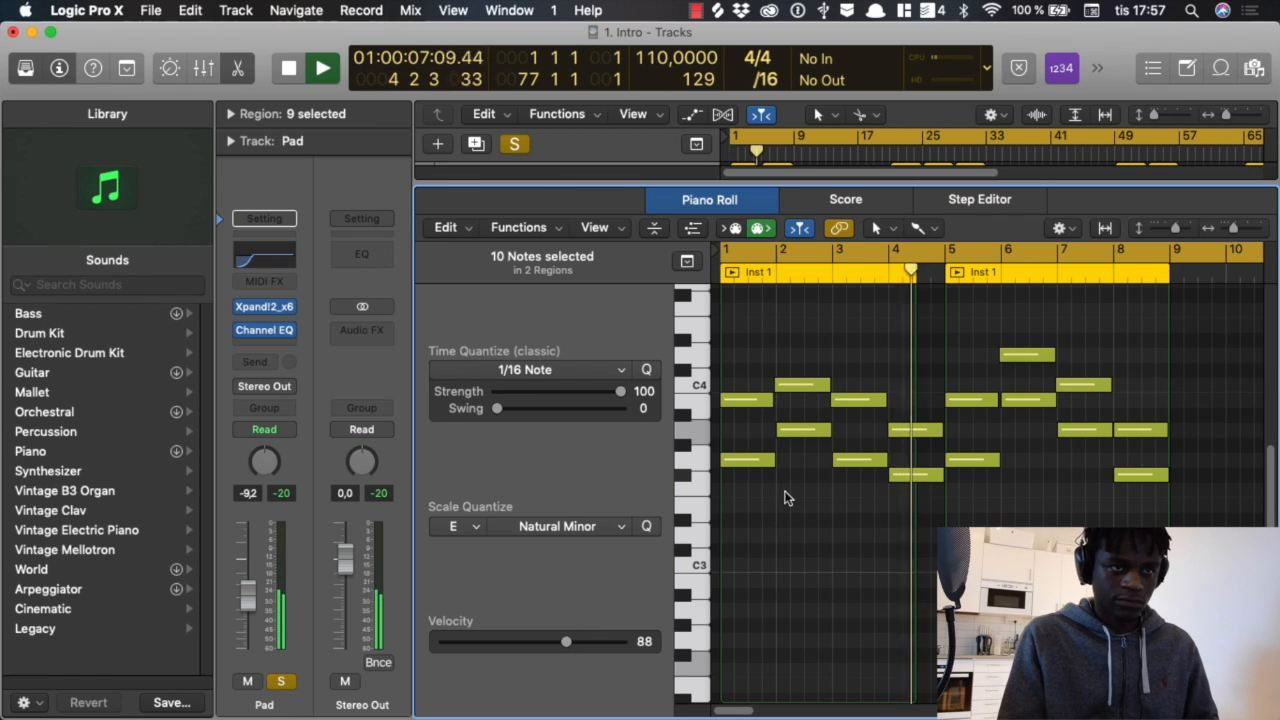
key(space)
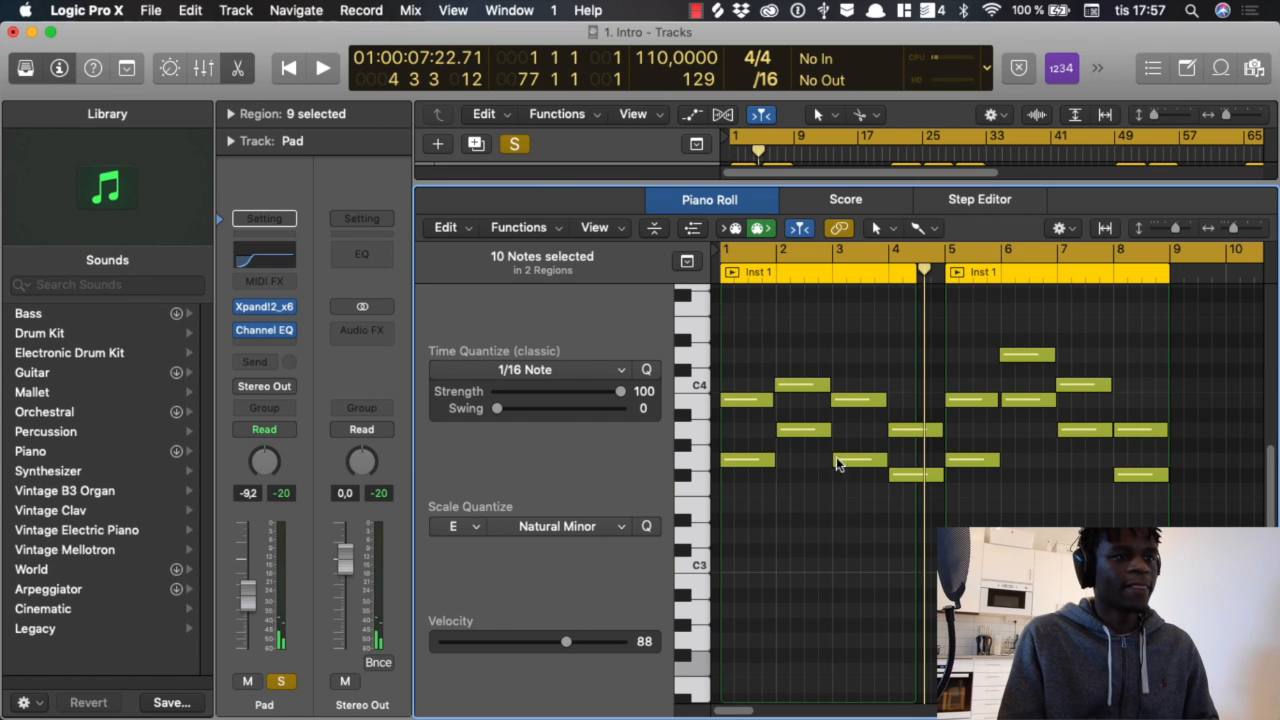
click(805, 522)
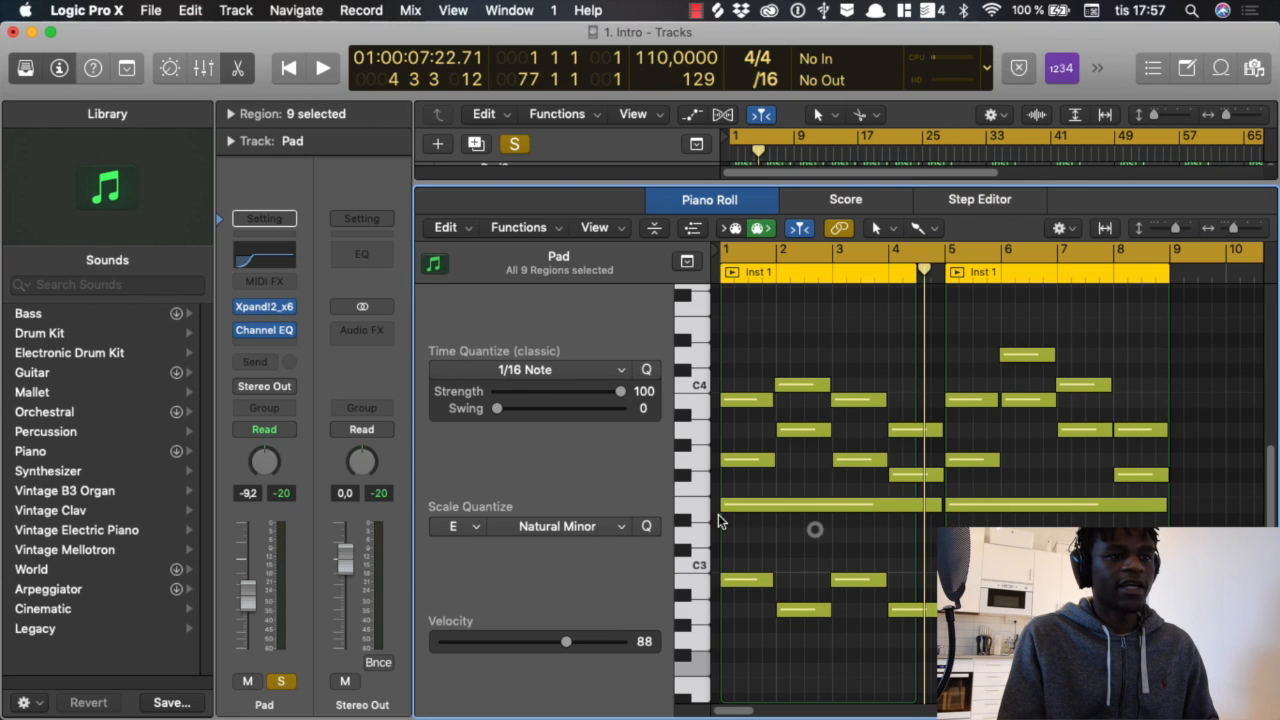
Step: Audition and highlight all E3 notes in the Pad regions, and clear the selection
mouse_move(765, 512)
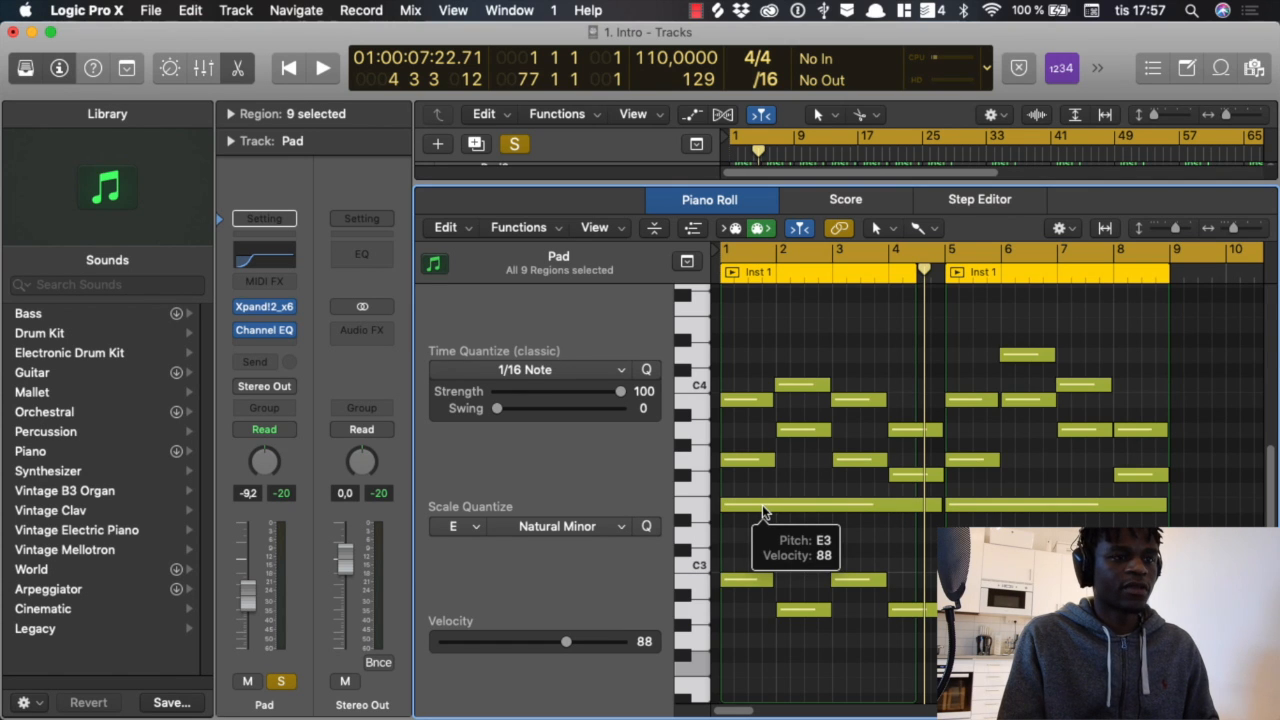
click(700, 507)
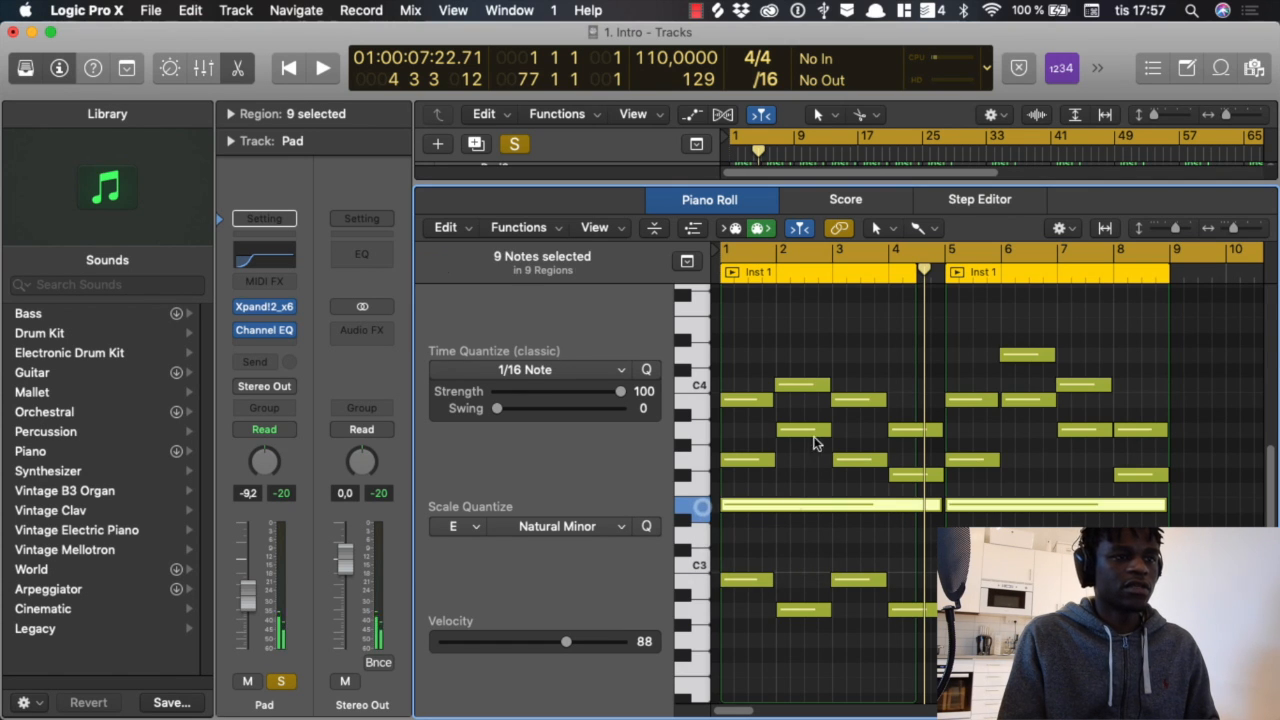
click(808, 528)
Step: Delete the four low notes just below C3 in bars 1 to 4, play from the start, and undo the deletion
scroll(810, 530, down, 3)
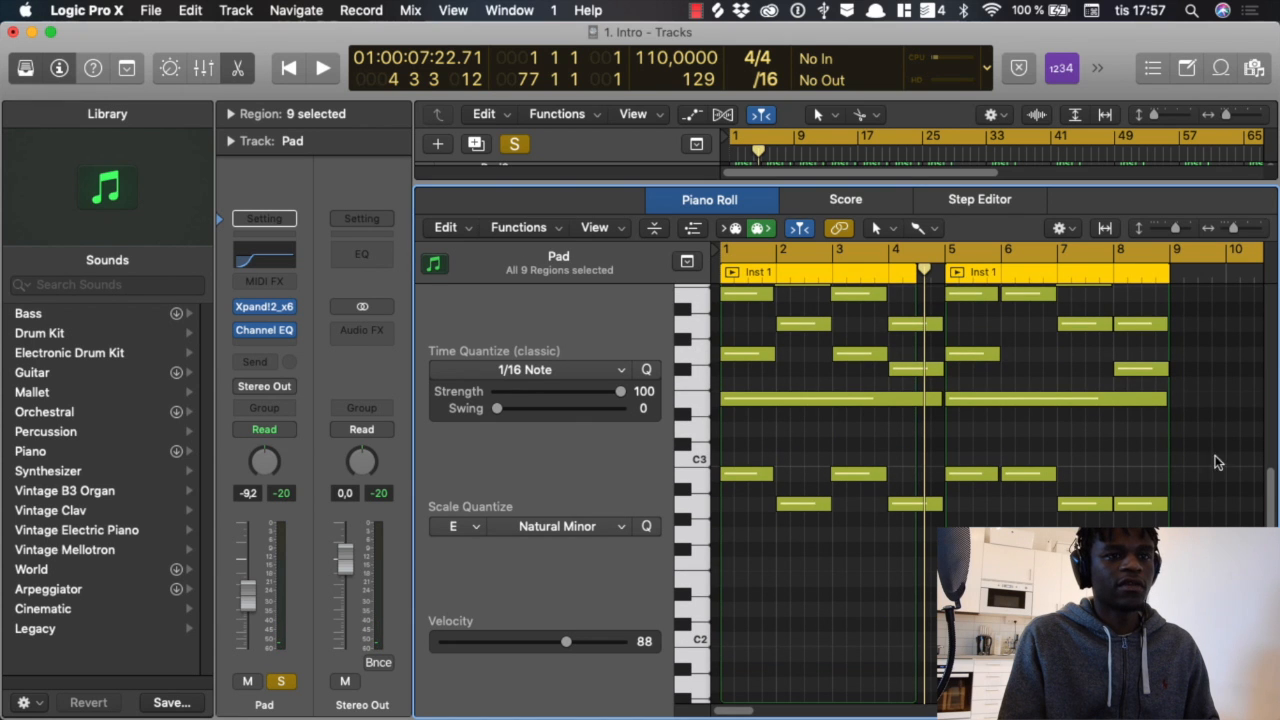
drag(734, 446, 924, 546)
key(Delete)
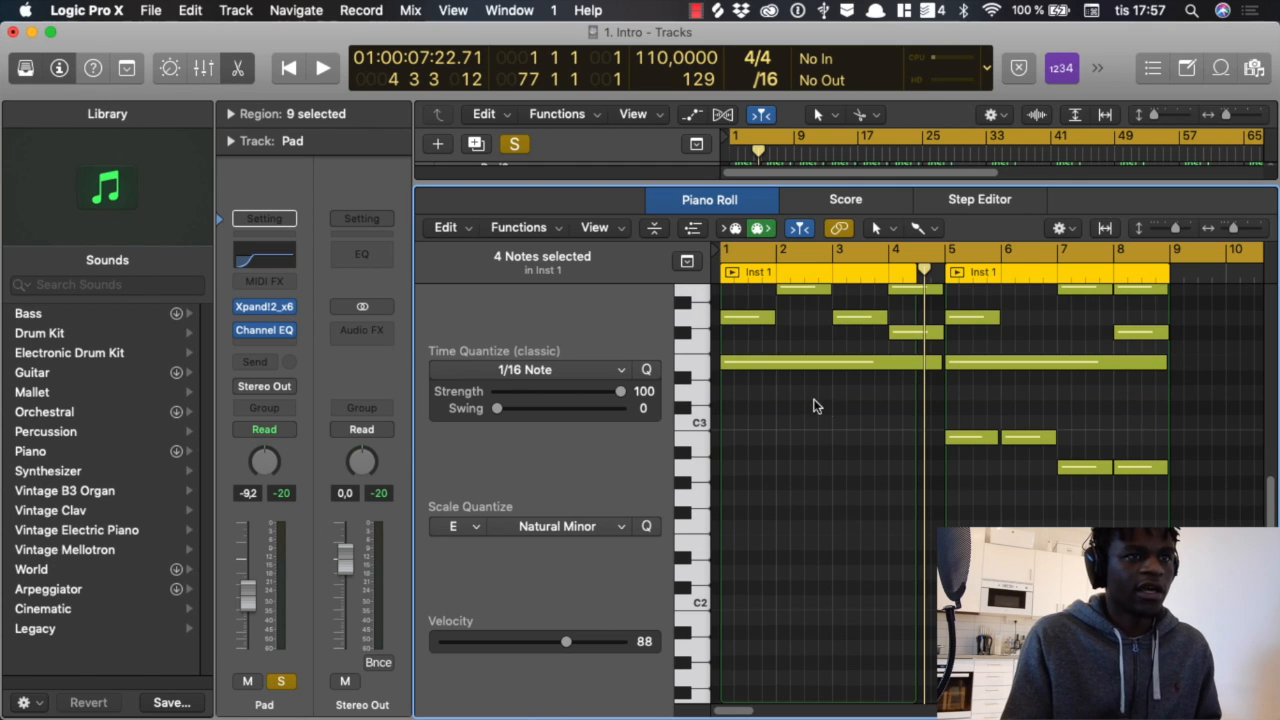
scroll(817, 403, down, 4)
scroll(845, 410, up, 7)
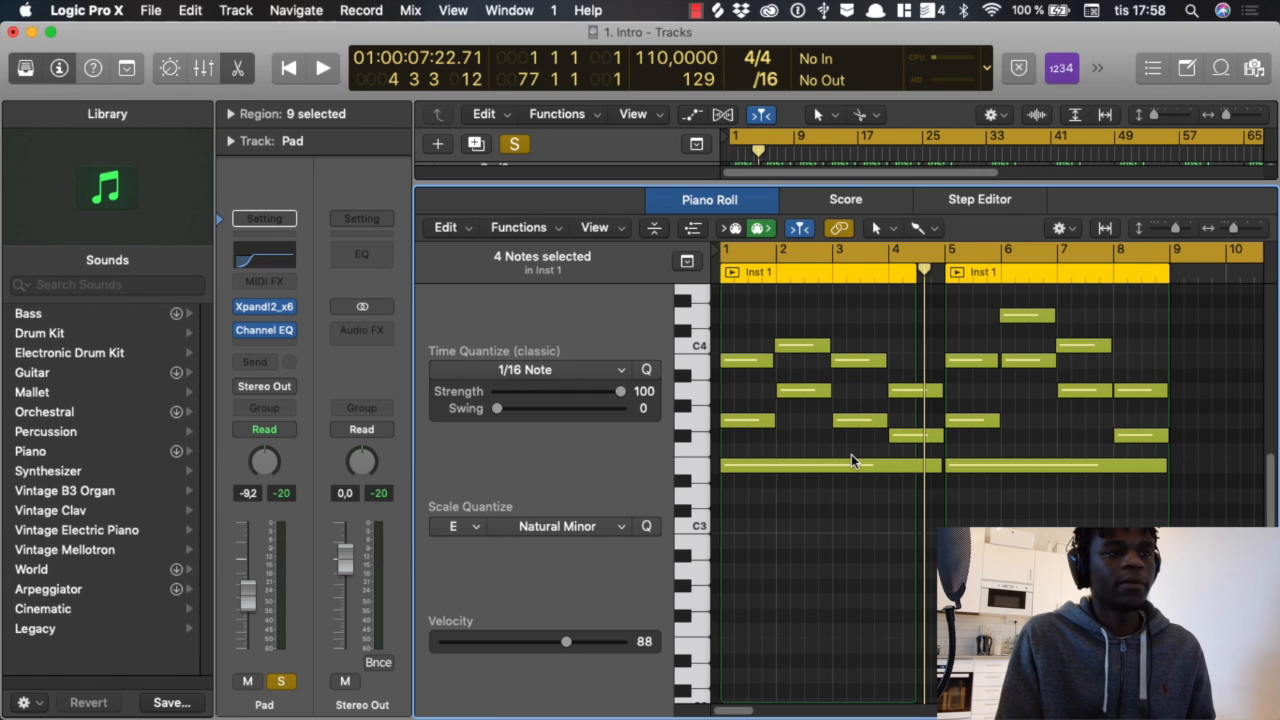
key(Return)
key(space)
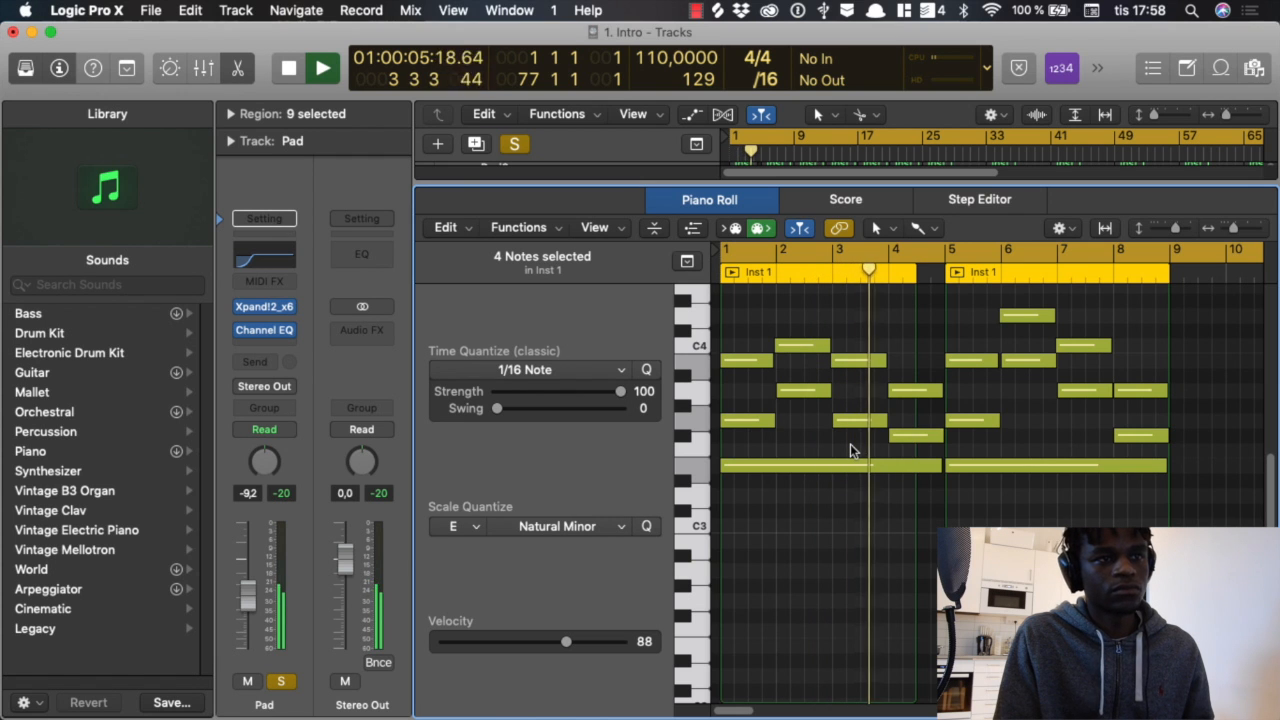
key(space)
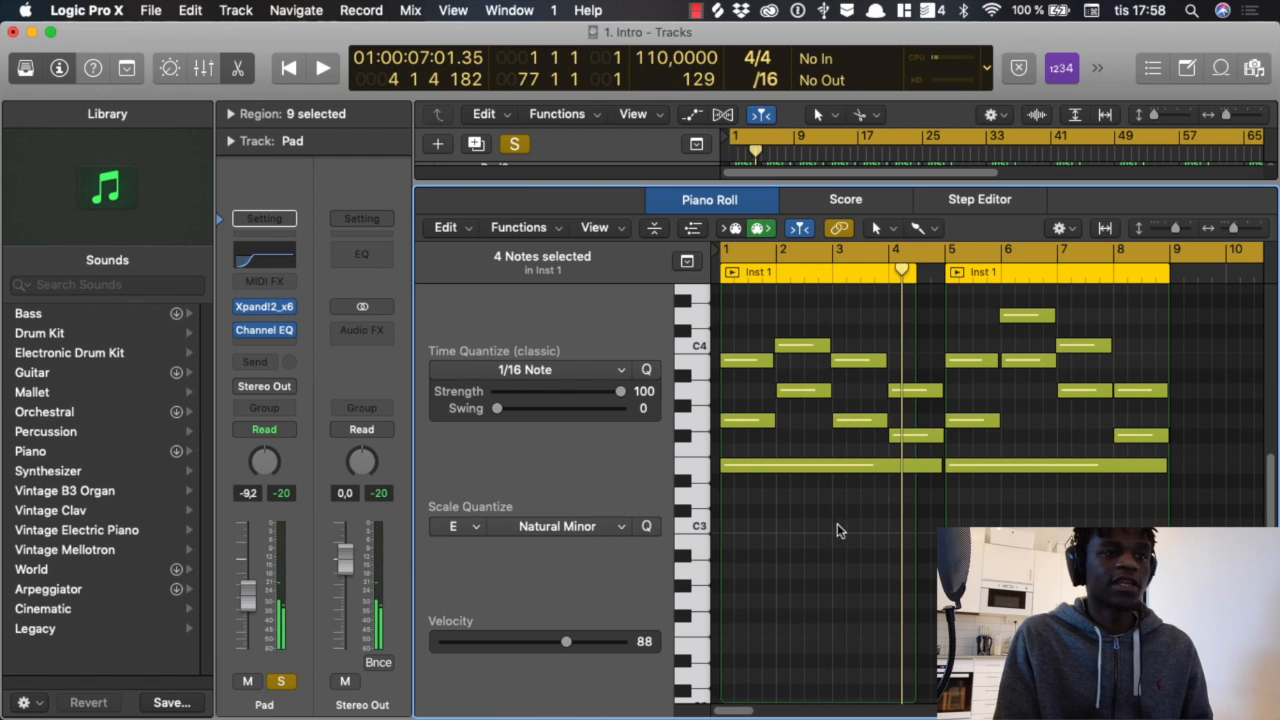
key(super+z)
click(763, 487)
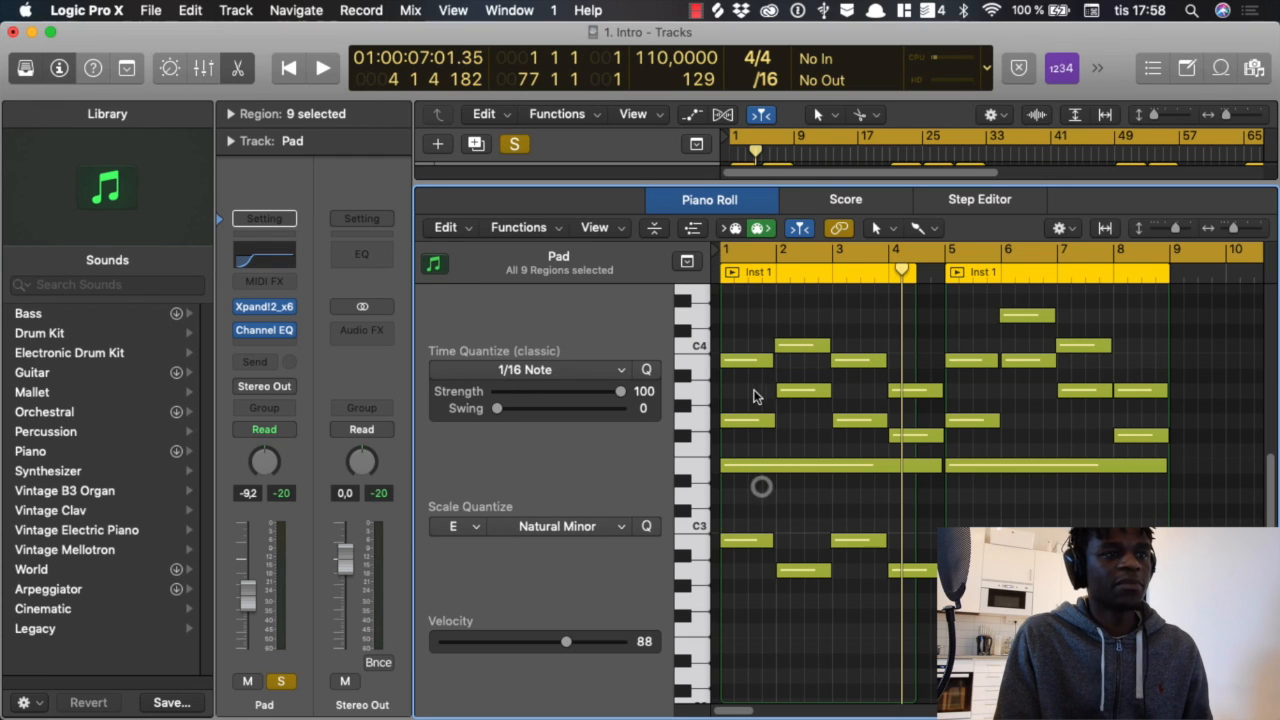
Step: Highlight the middle and upper notes of the chords in bars 1 to 4, and play the full chords from the start
drag(734, 393, 895, 441)
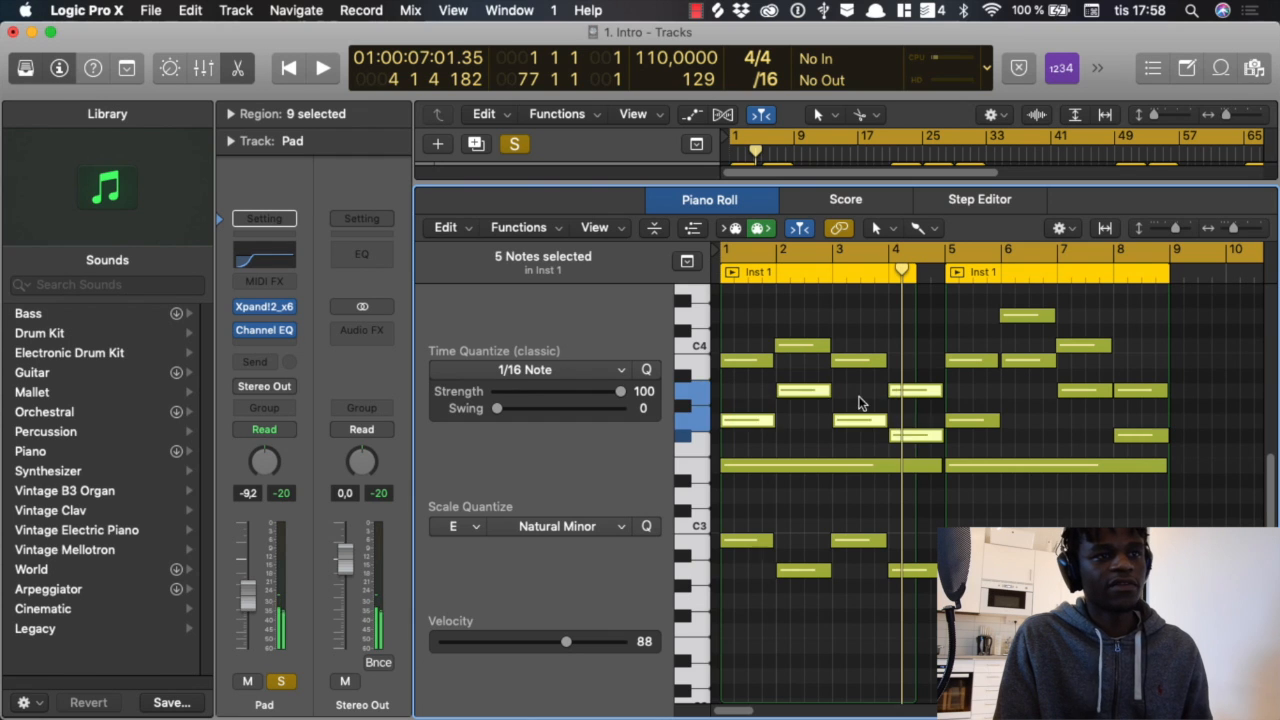
click(858, 399)
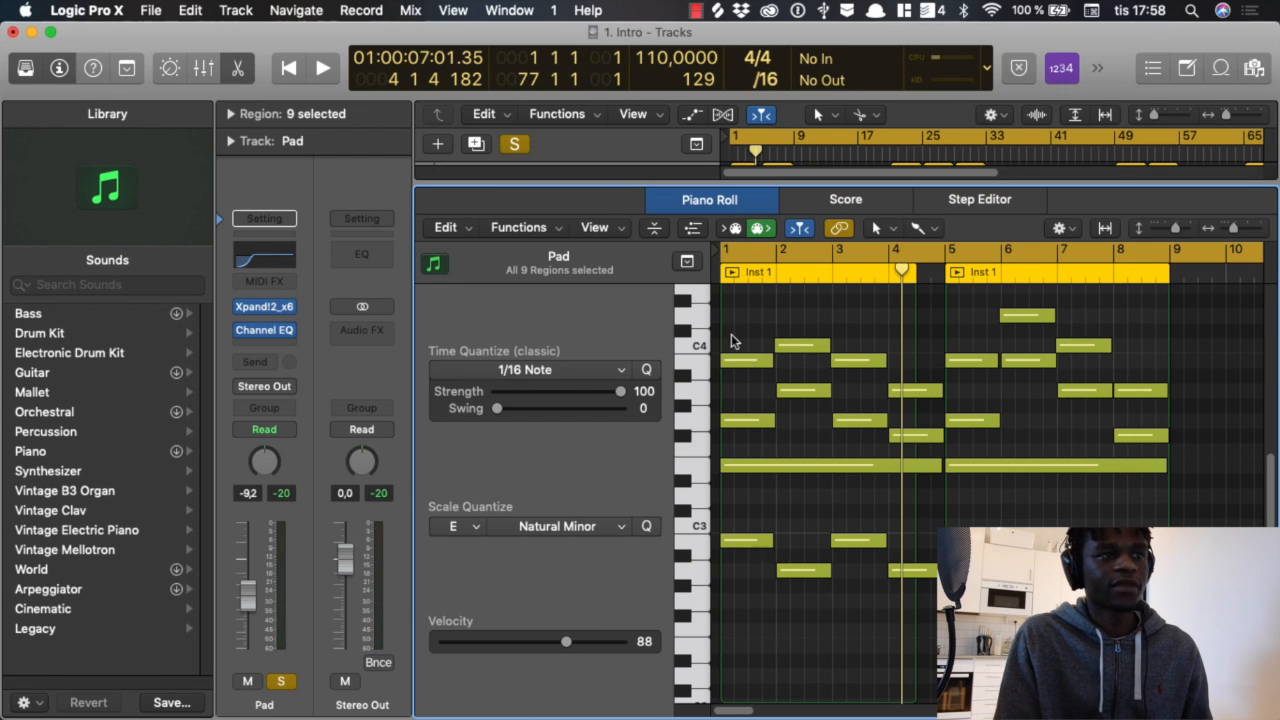
drag(747, 327, 871, 366)
click(839, 324)
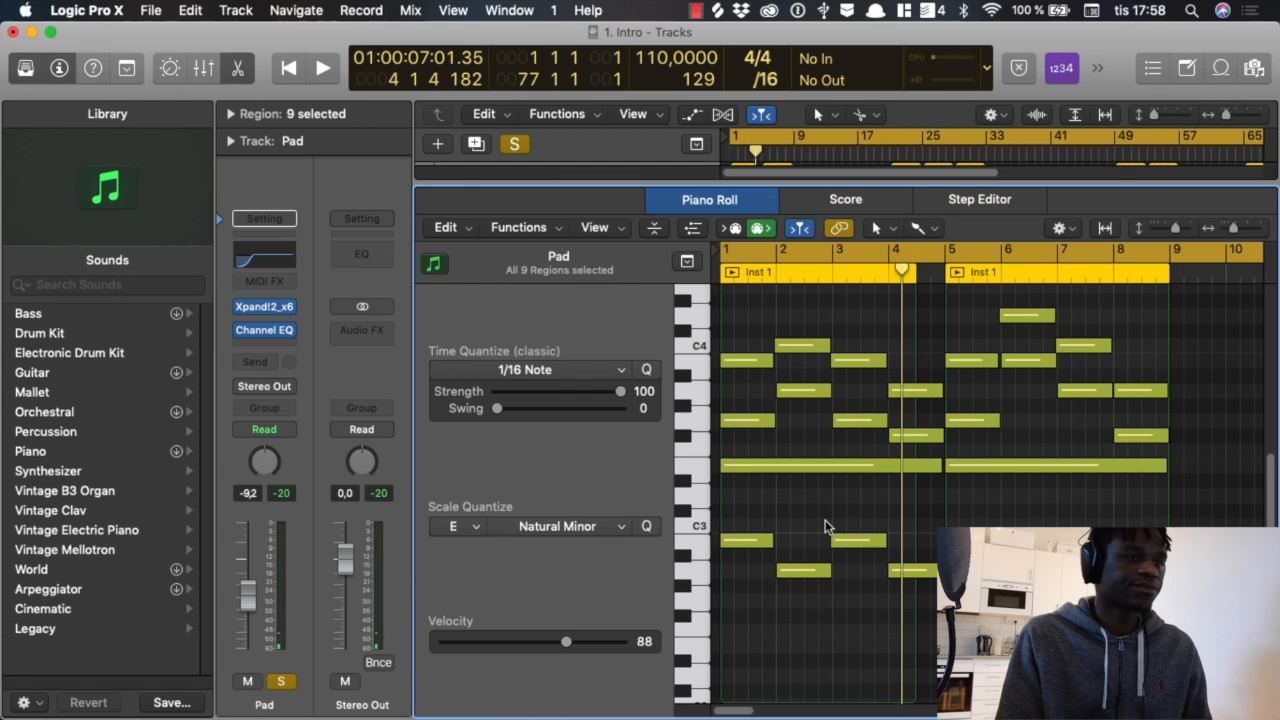
key(Return)
key(space)
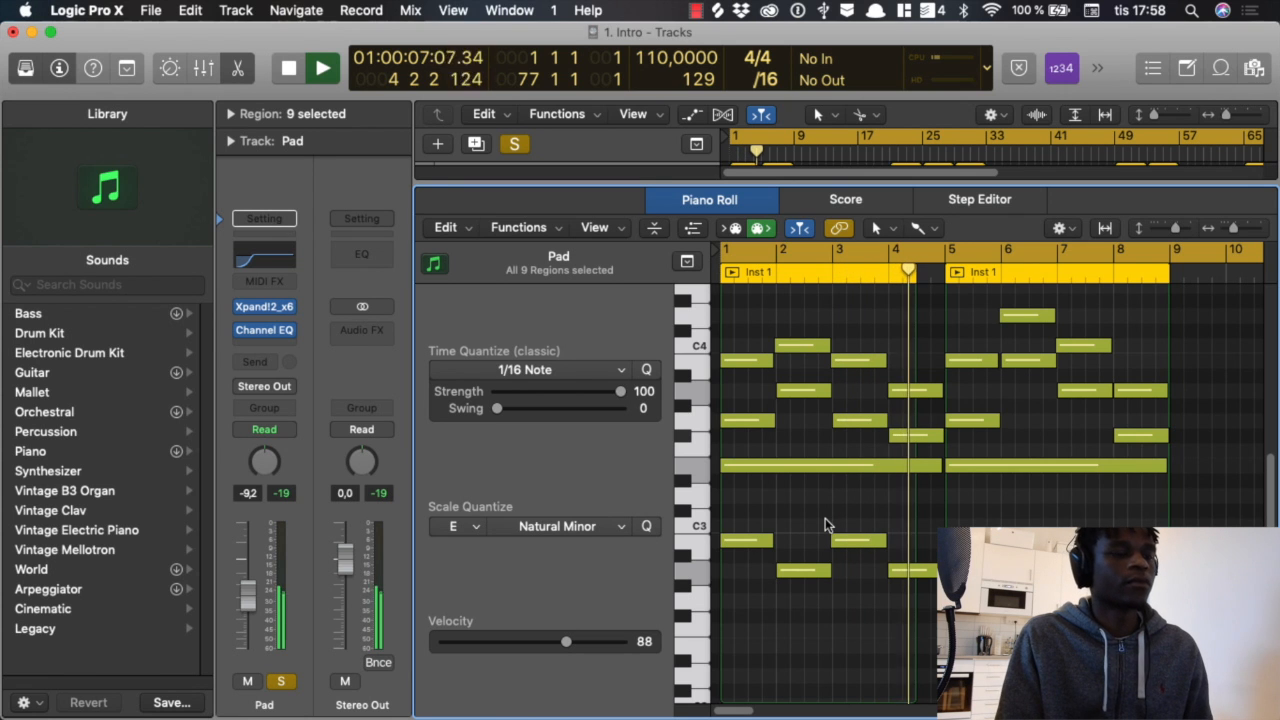
key(space)
Step: Close the Piano Roll and turn off solo on the Pad track
key(p)
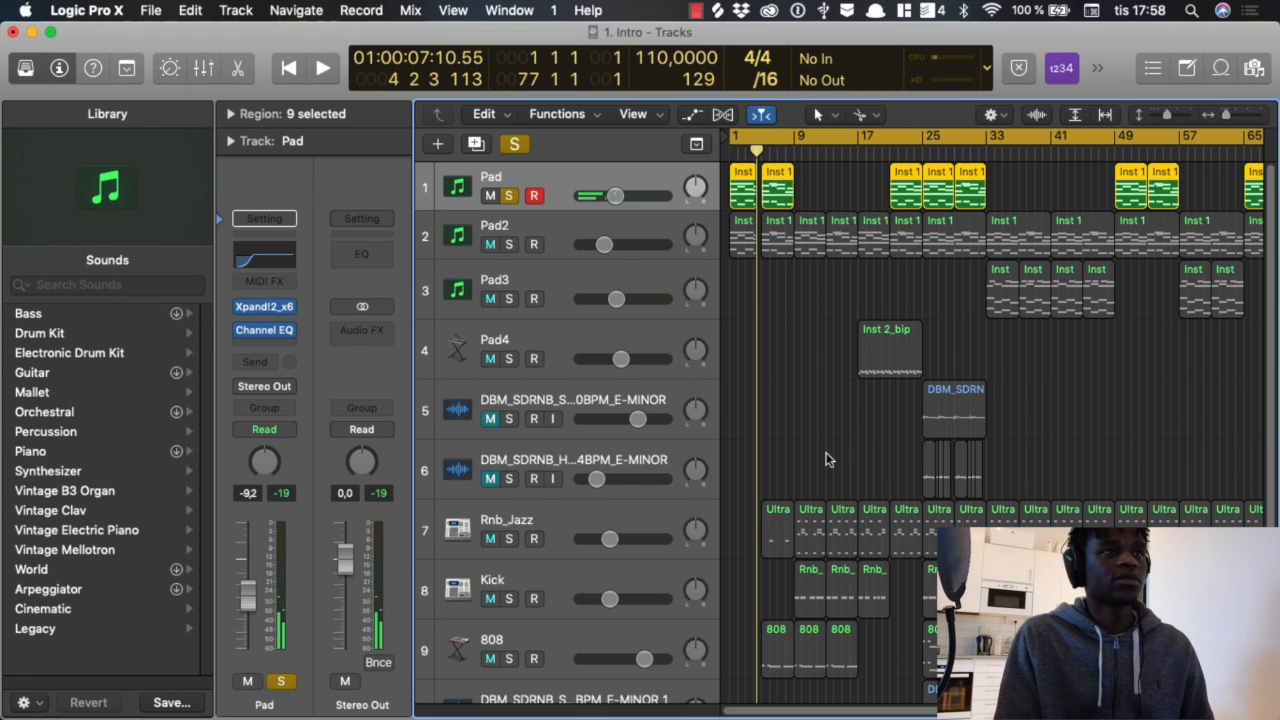
click(786, 325)
click(523, 174)
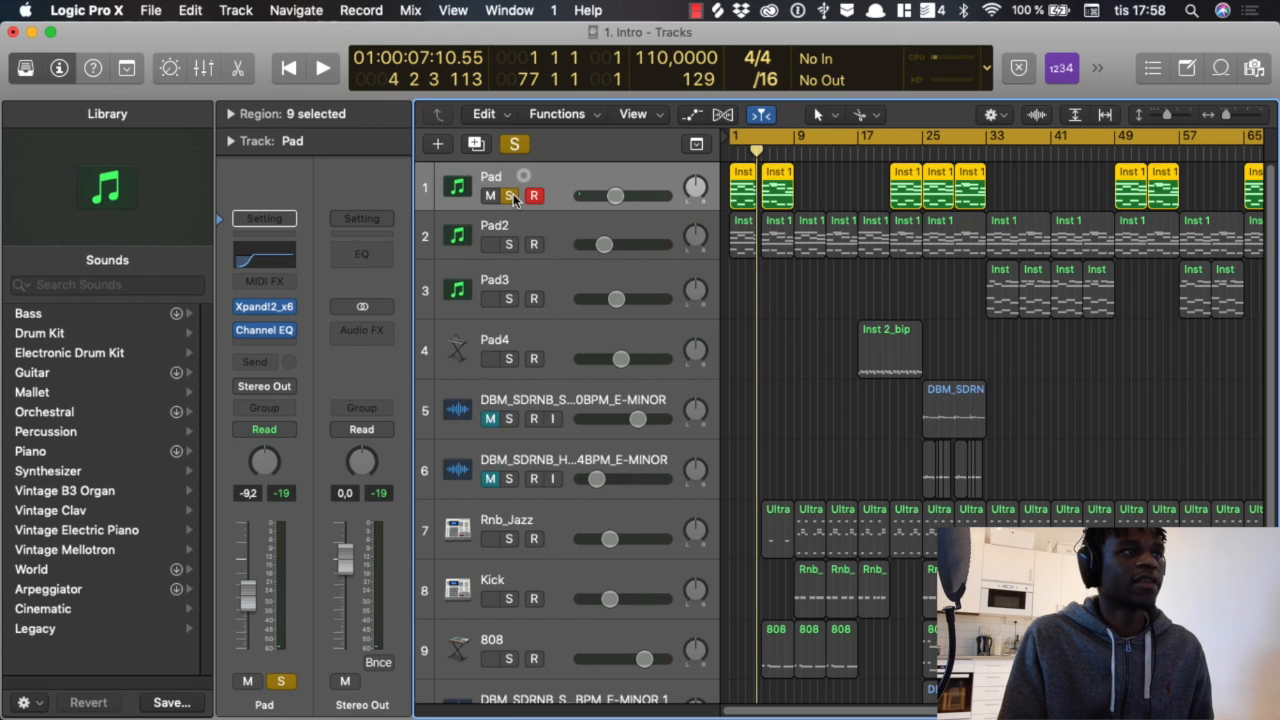
click(509, 195)
Step: Solo the Pad2 track and open its region at bar 5 in the Piano Roll
scroll(785, 320, down, 1)
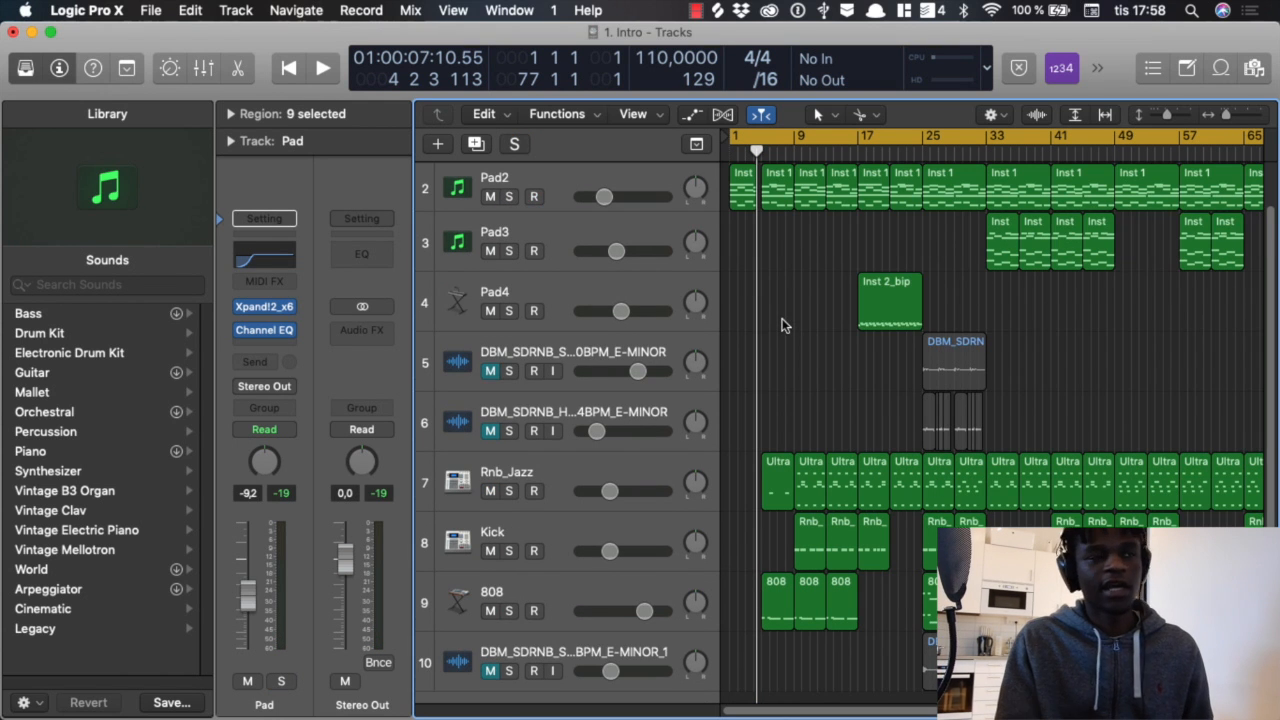
scroll(775, 305, up, 1)
click(509, 244)
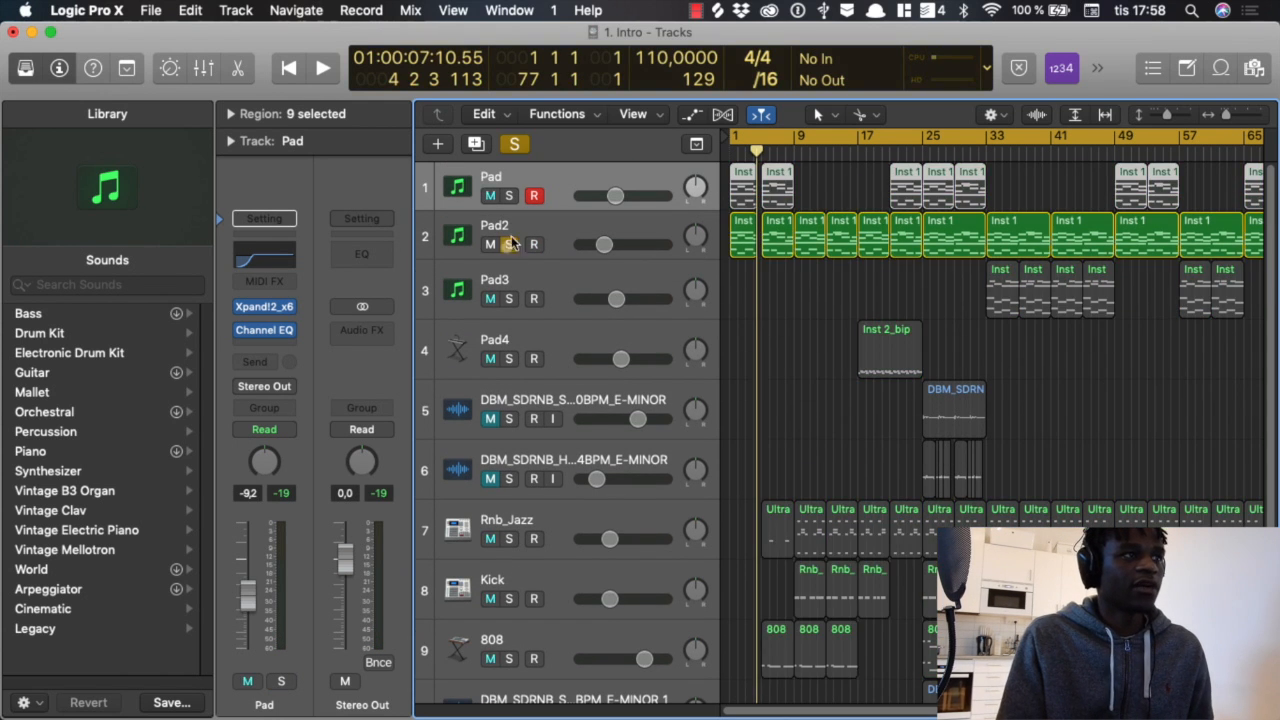
click(505, 226)
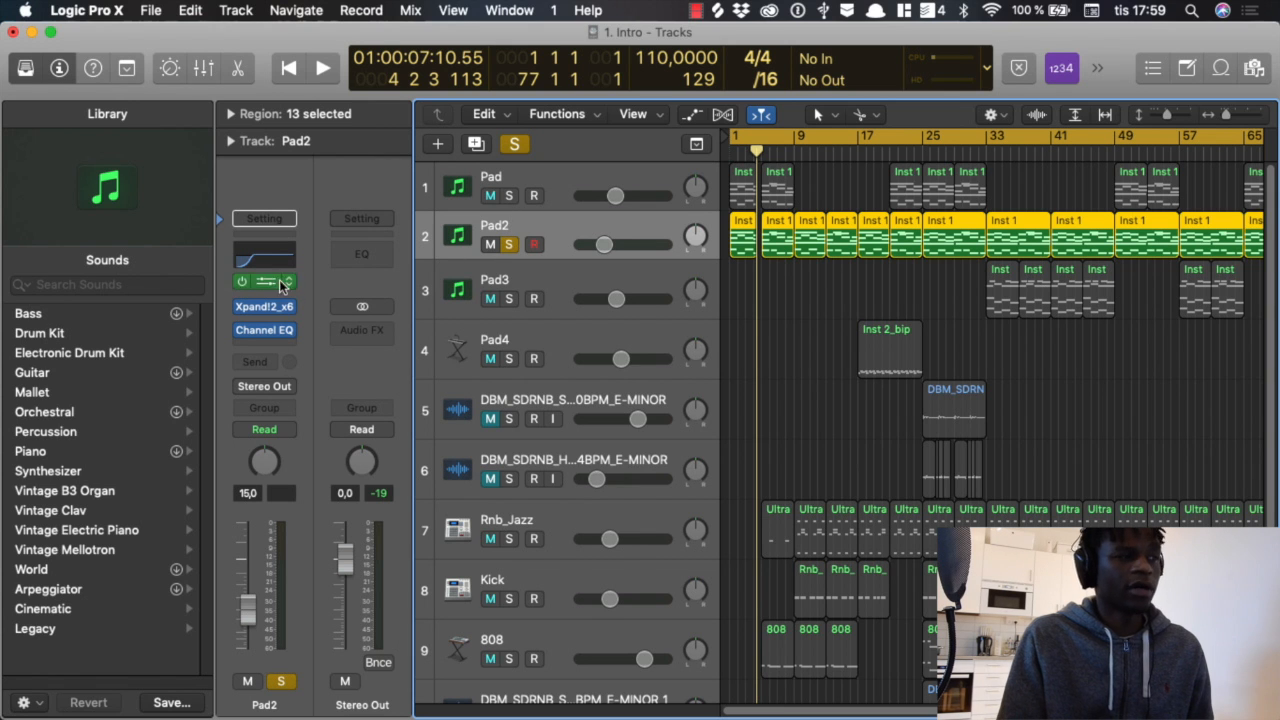
scroll(757, 292, up, 10)
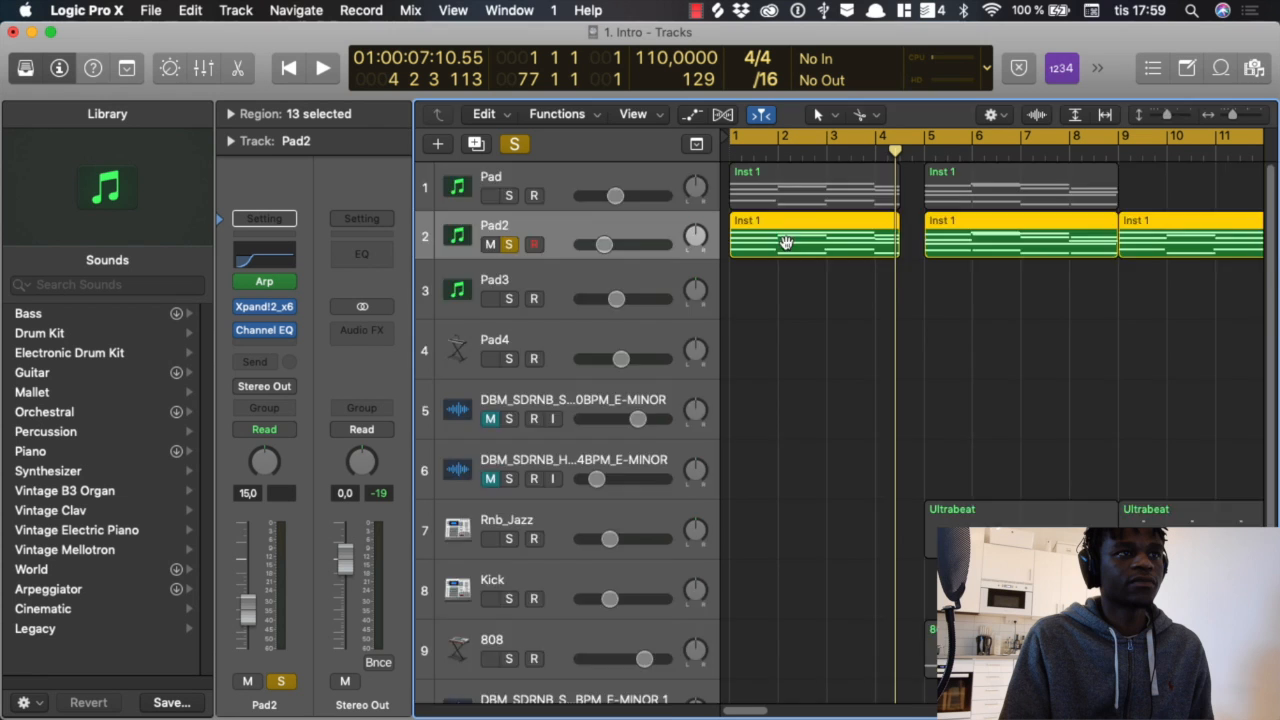
double_click(786, 243)
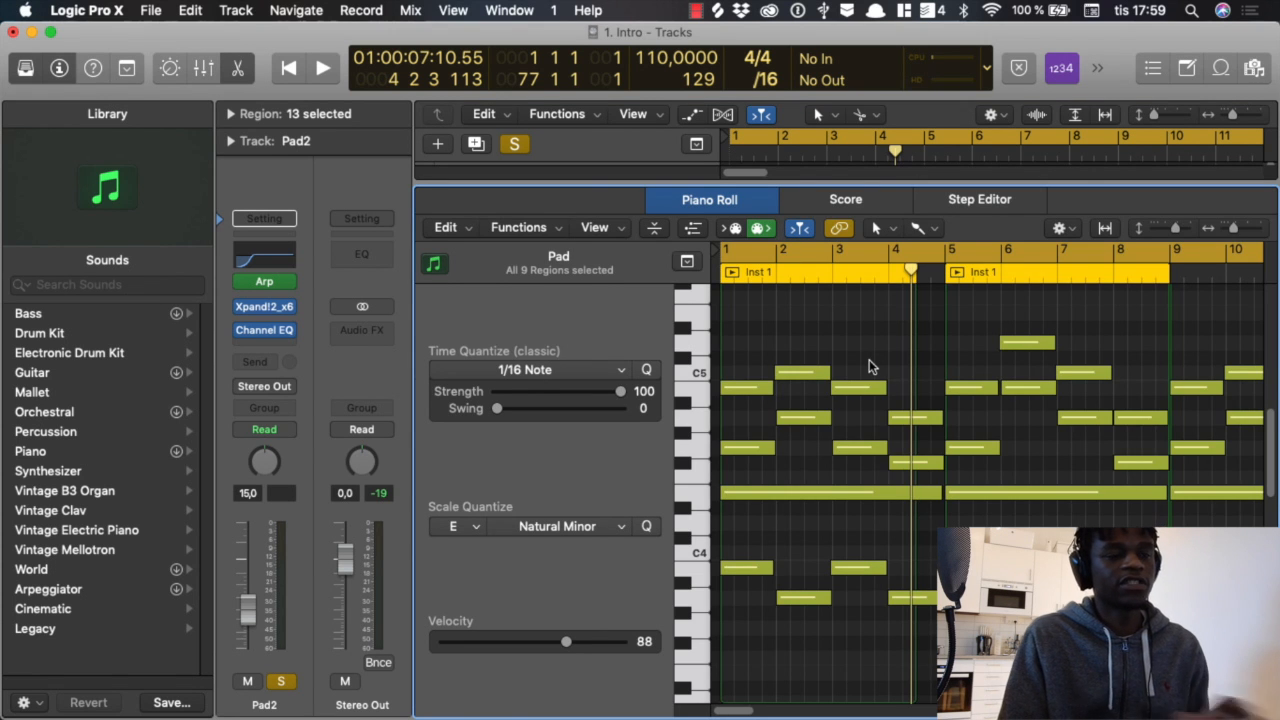
Step: Close the Piano Roll and look at the note order and rate settings of Pad2's Arpeggiator
key(e)
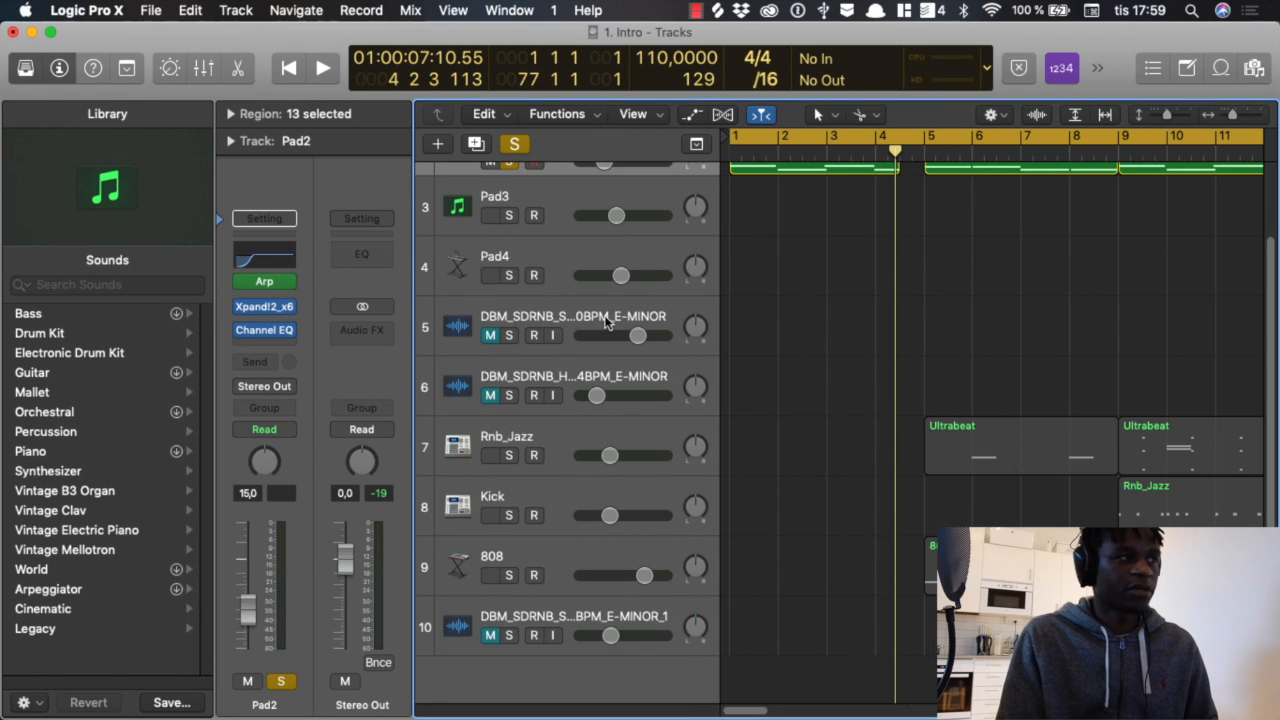
scroll(607, 316, up, 3)
click(265, 275)
click(265, 280)
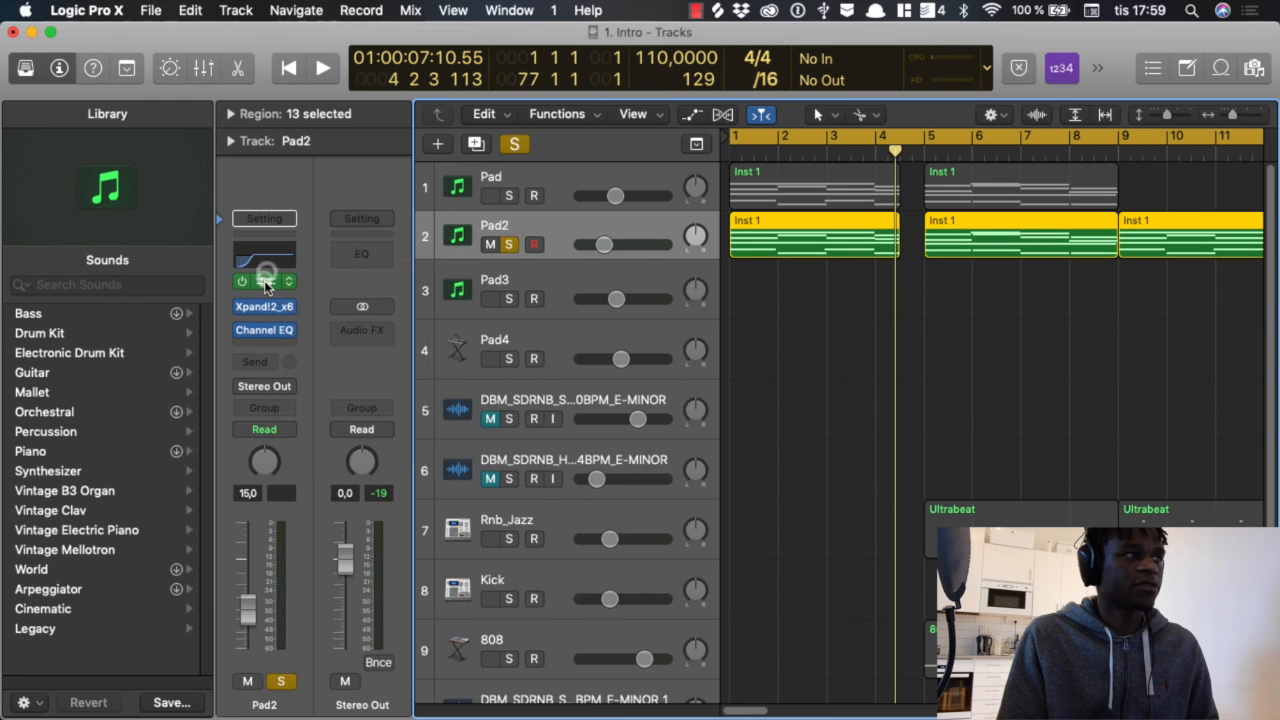
click(264, 281)
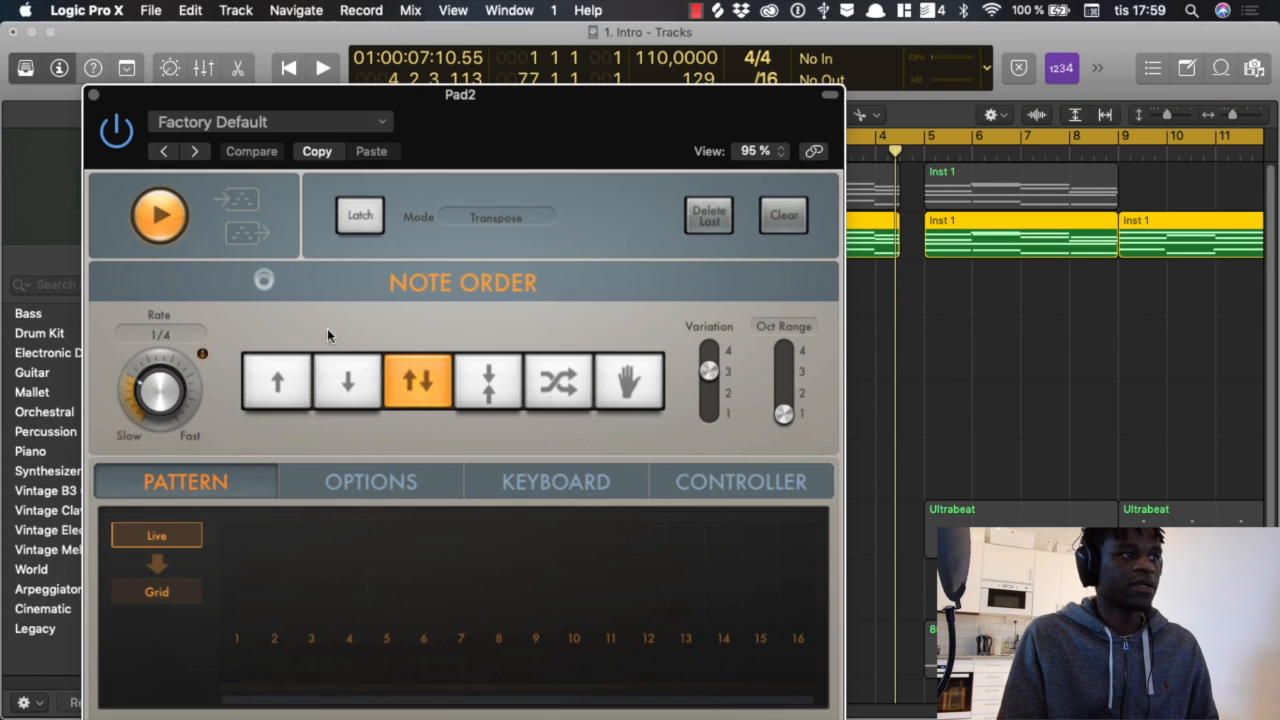
click(91, 96)
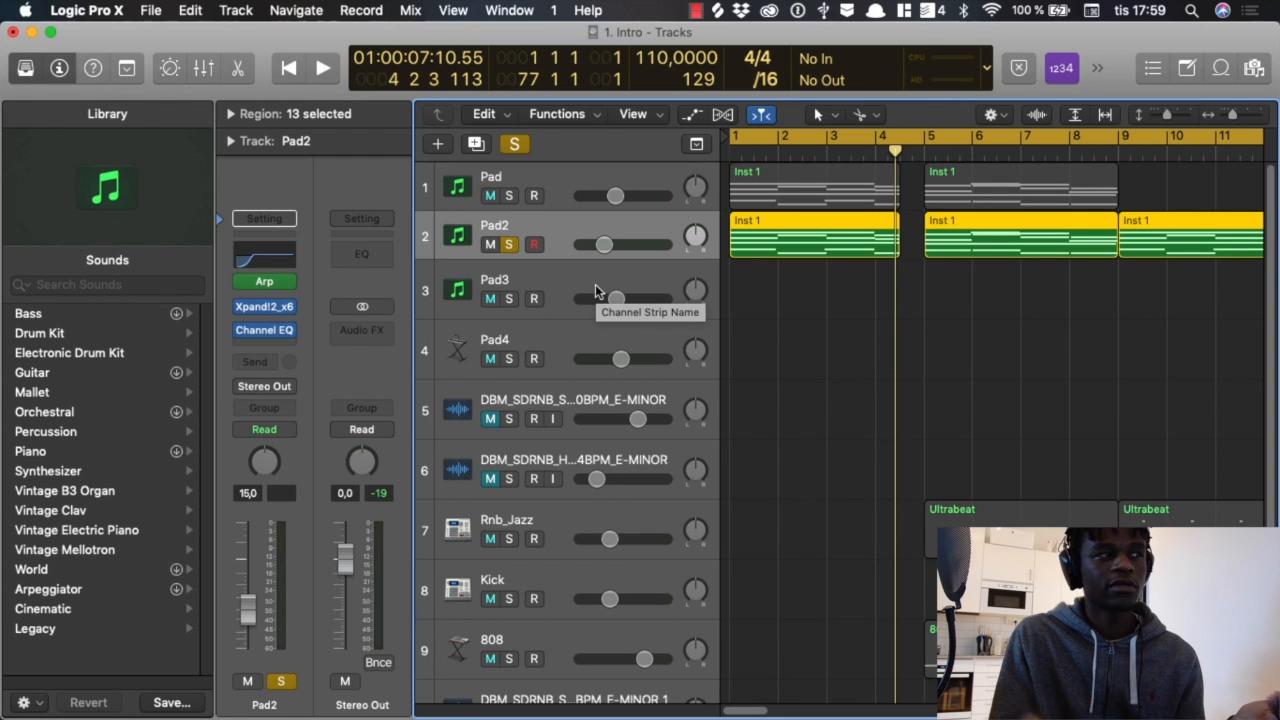
click(264, 281)
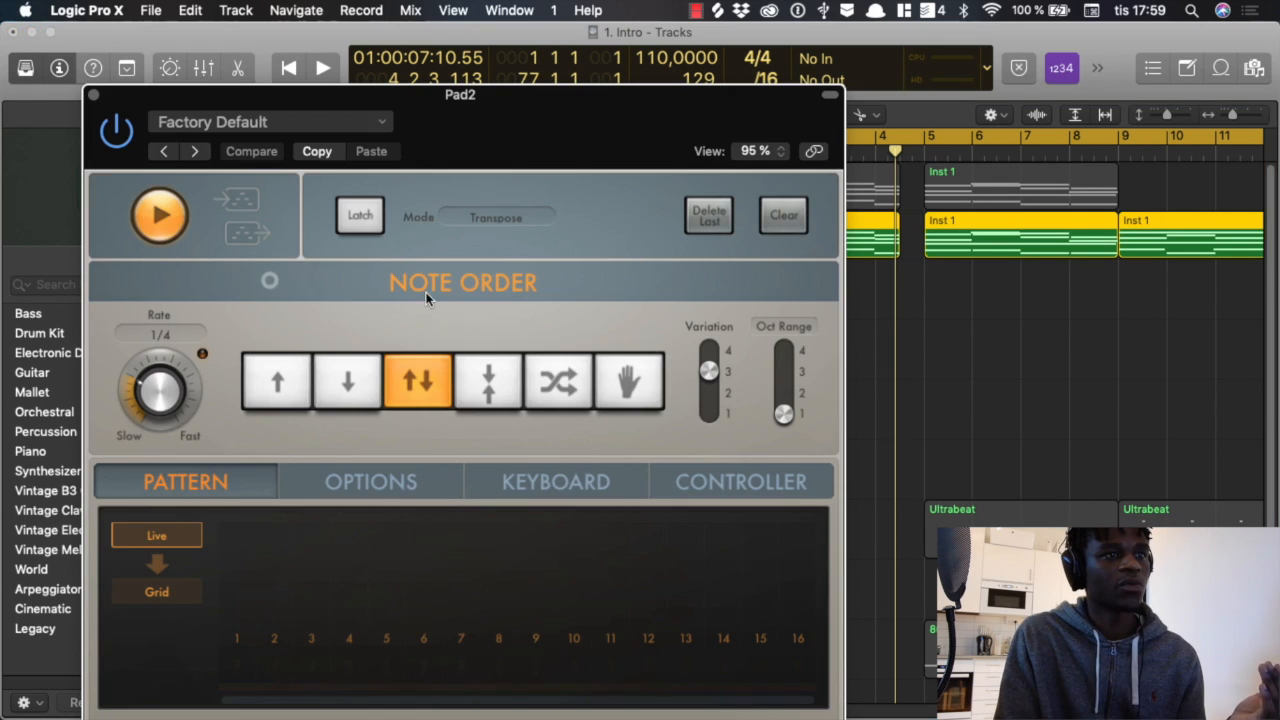
click(93, 94)
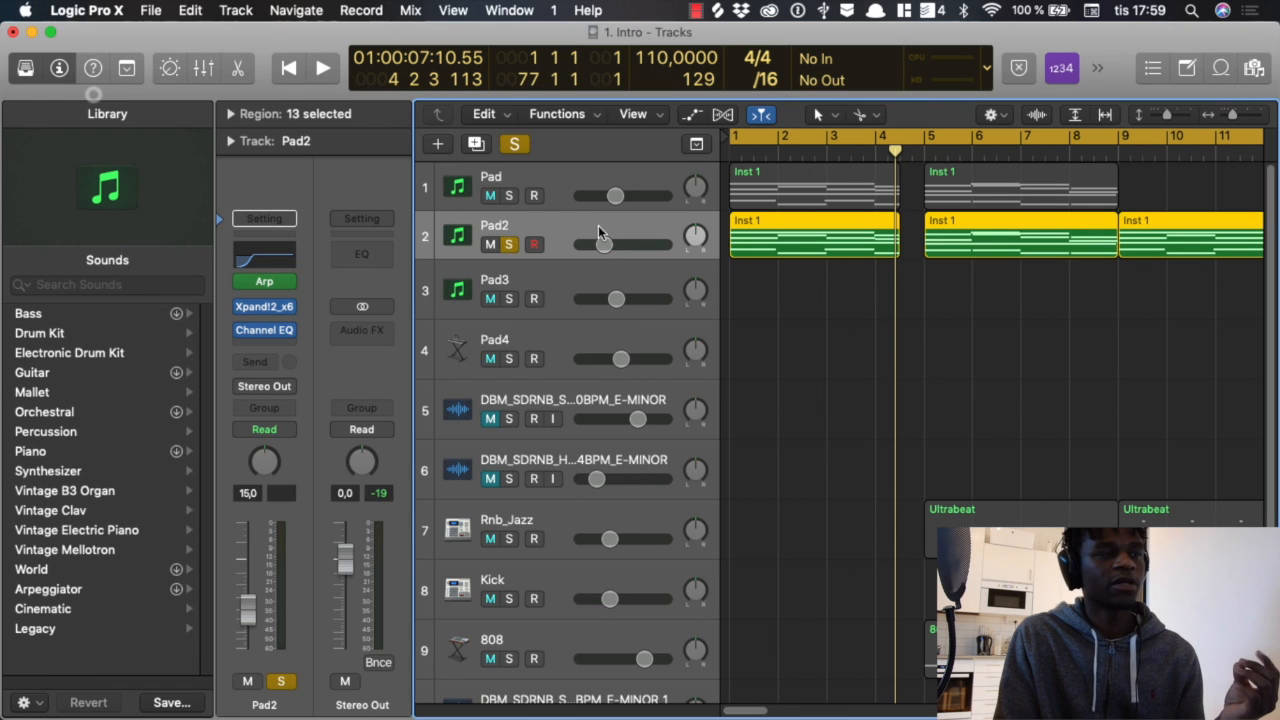
Step: Open Pad2's first region in the Piano Roll, bypass the track's Arpeggiator, and play the chords from the start
double_click(795, 247)
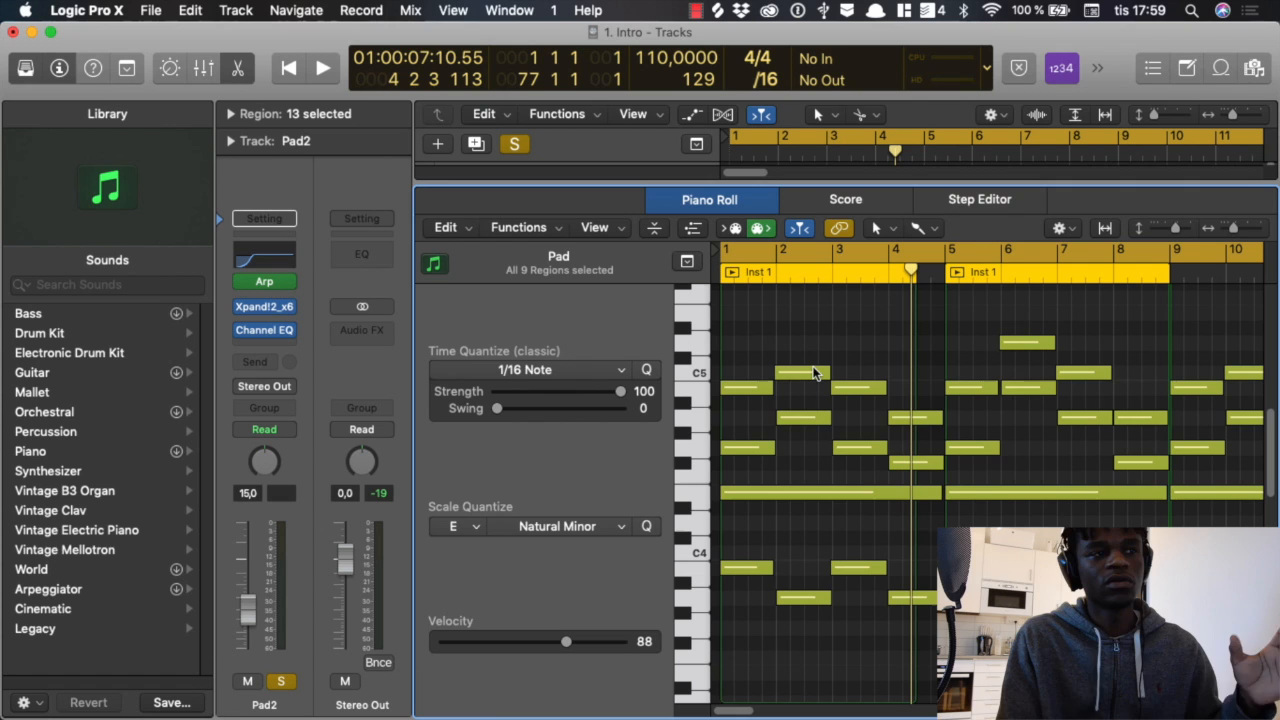
mouse_move(814, 373)
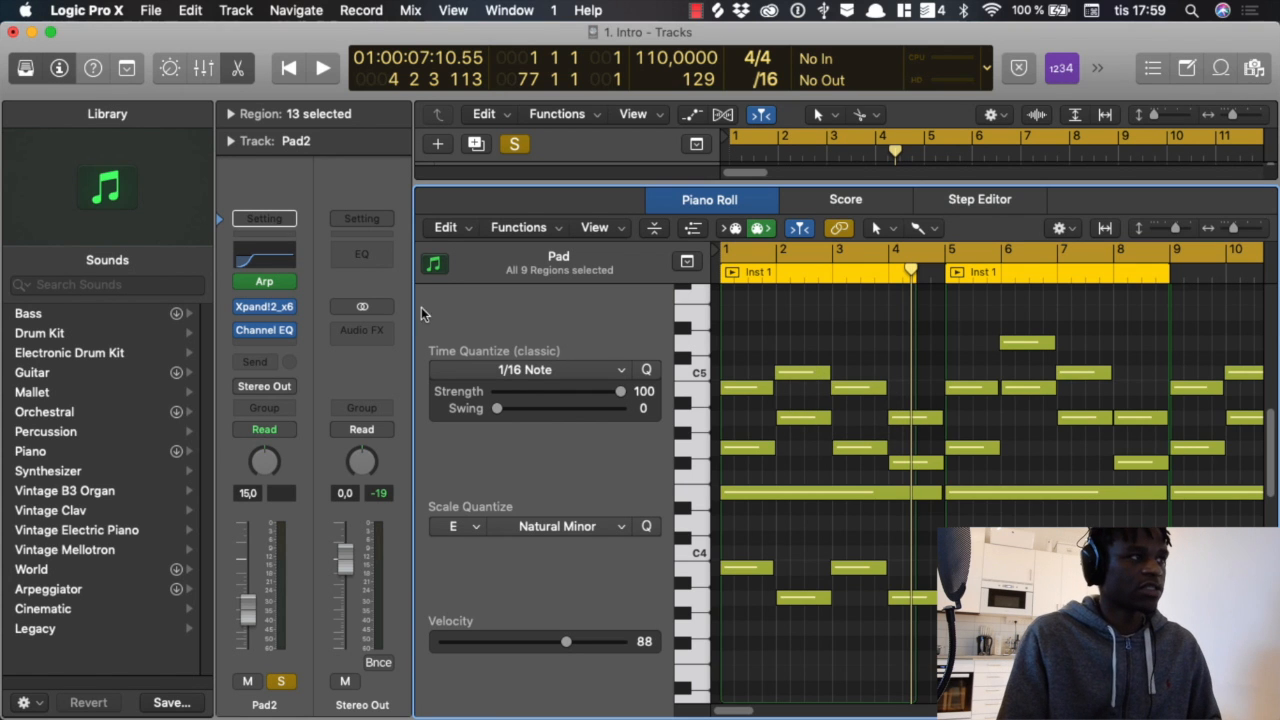
click(240, 281)
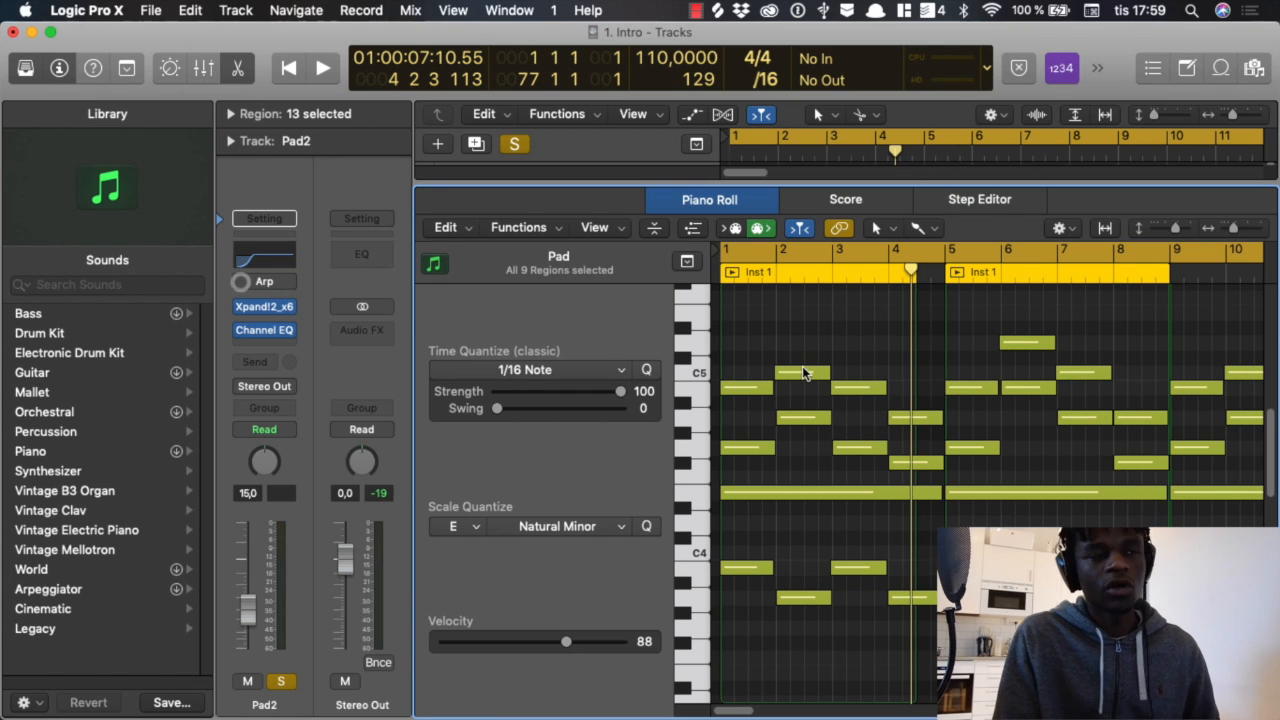
key(Return)
key(space)
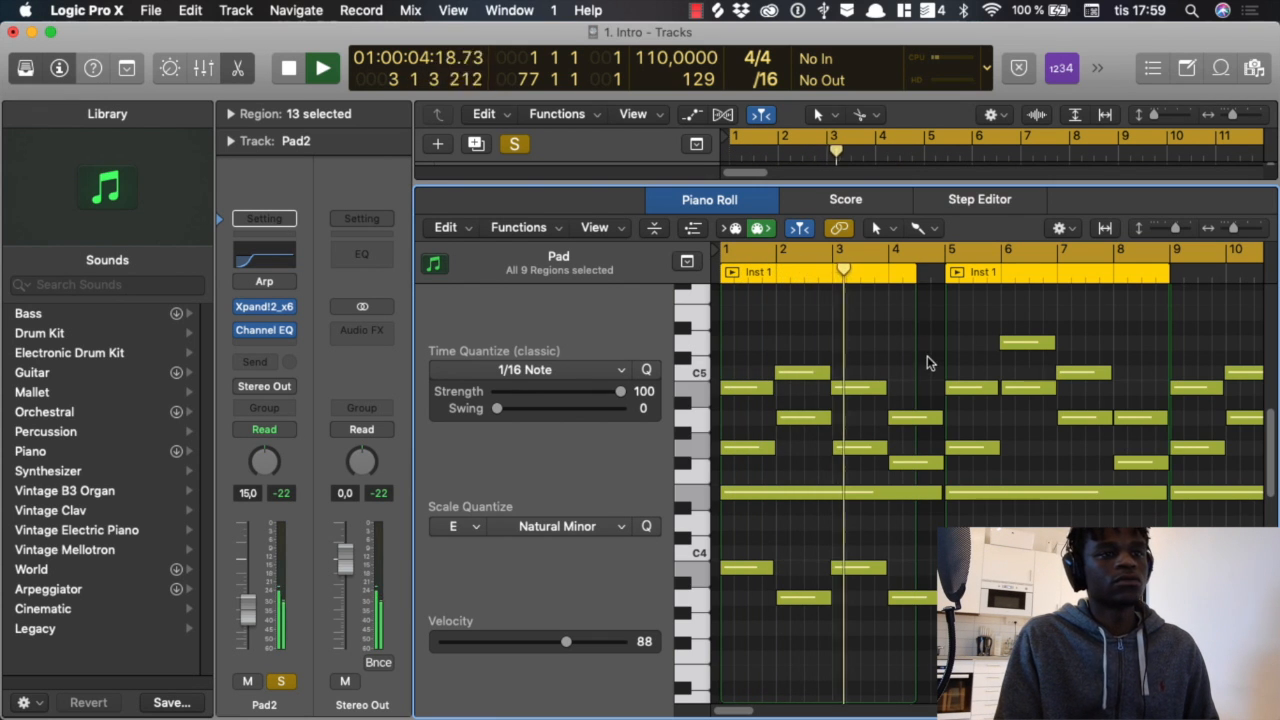
key(space)
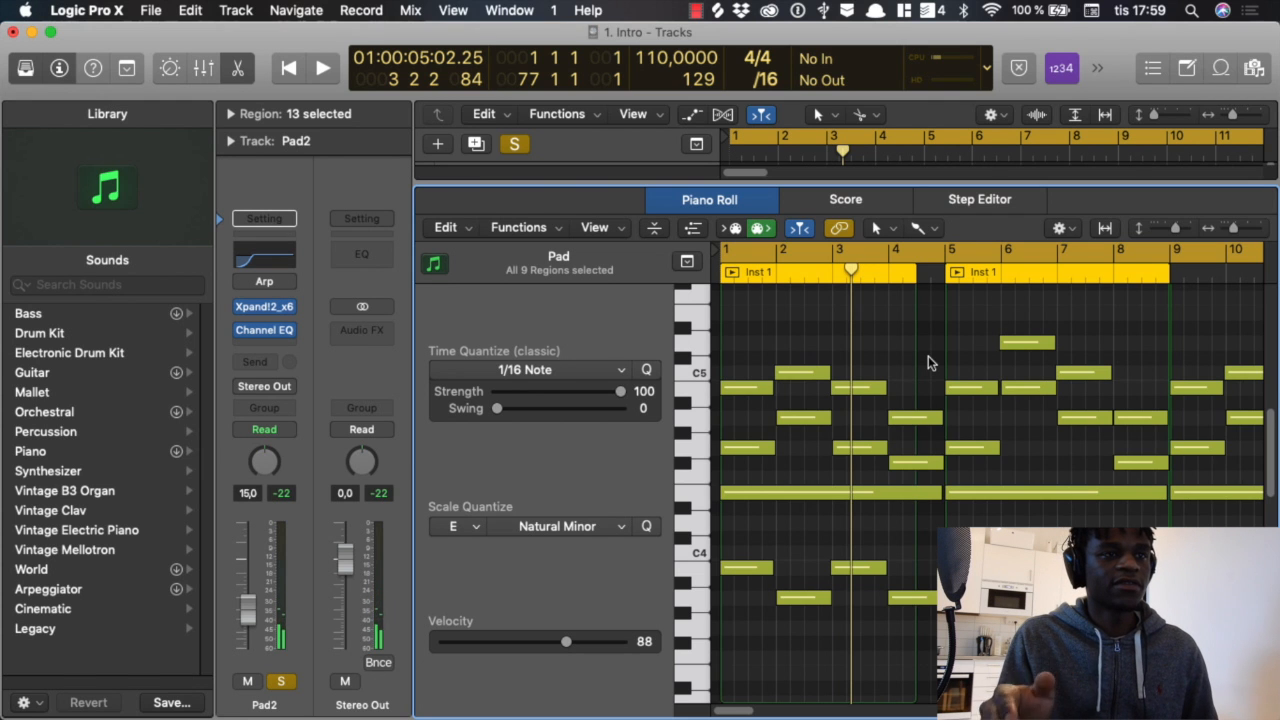
Step: Close the Piano Roll and compare Pad2's sound from the start without the Arpeggiator and with it switched back on
key(e)
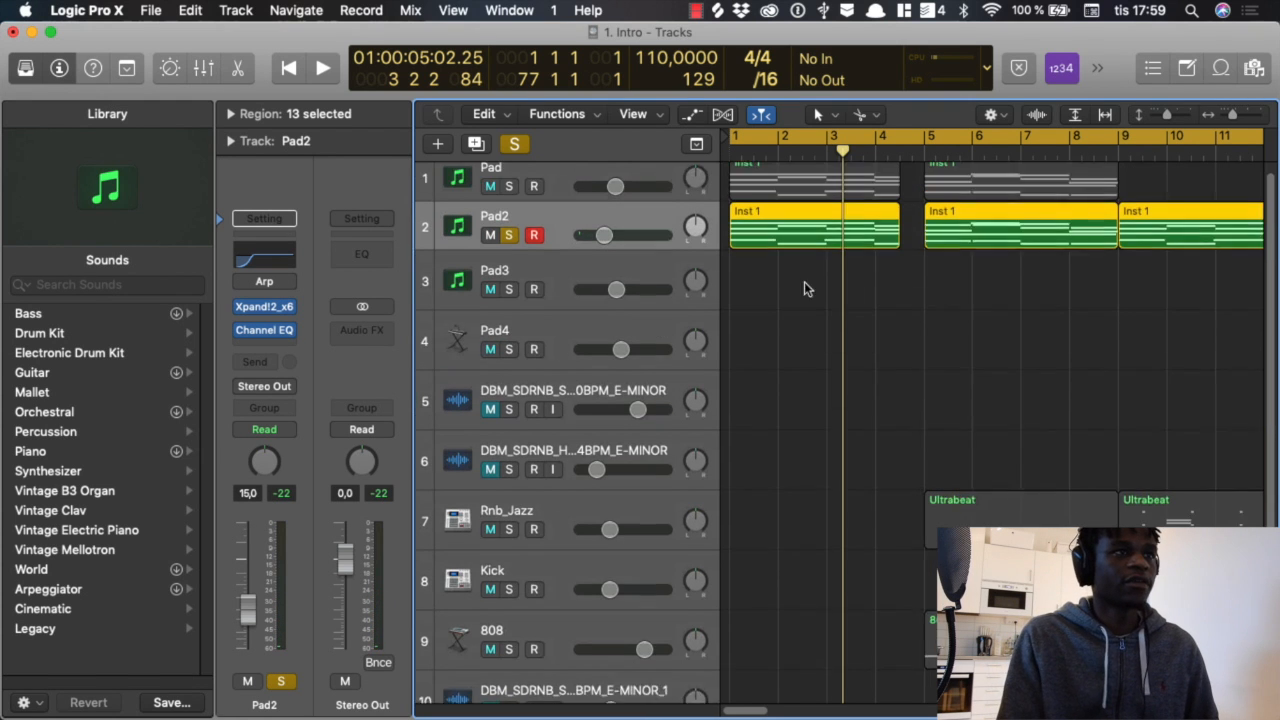
key(Return)
key(space)
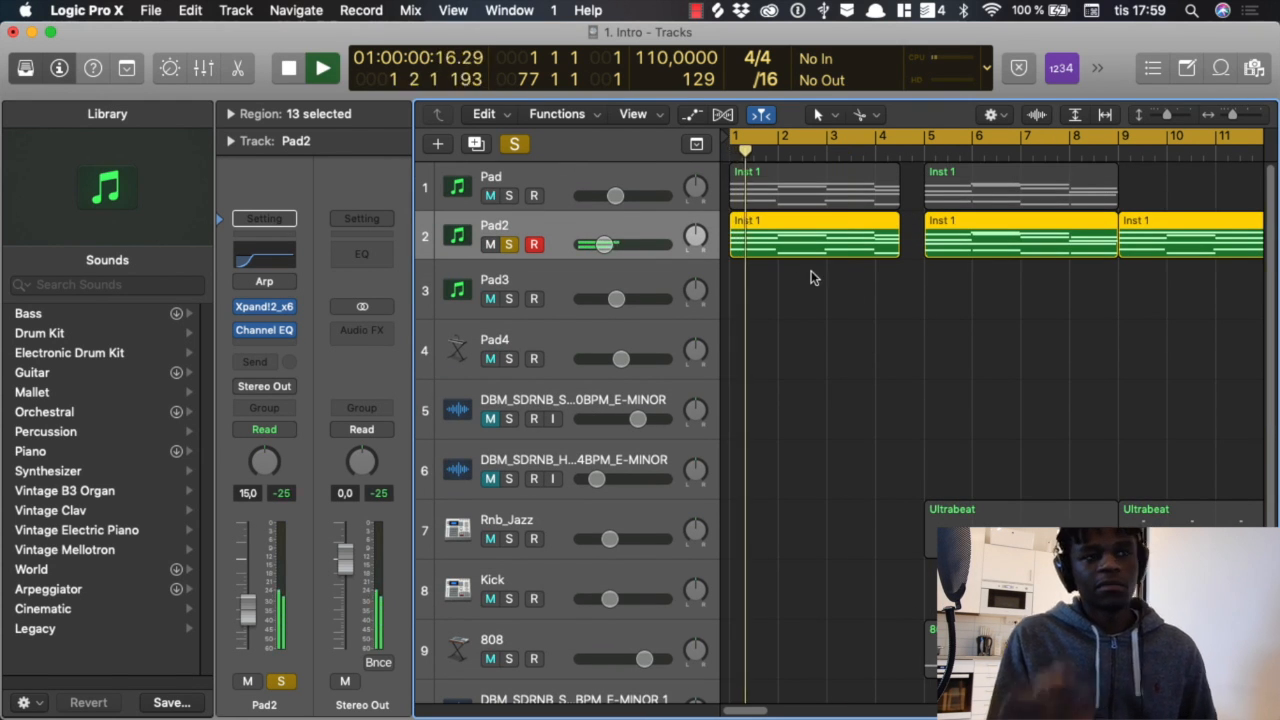
key(space)
click(245, 281)
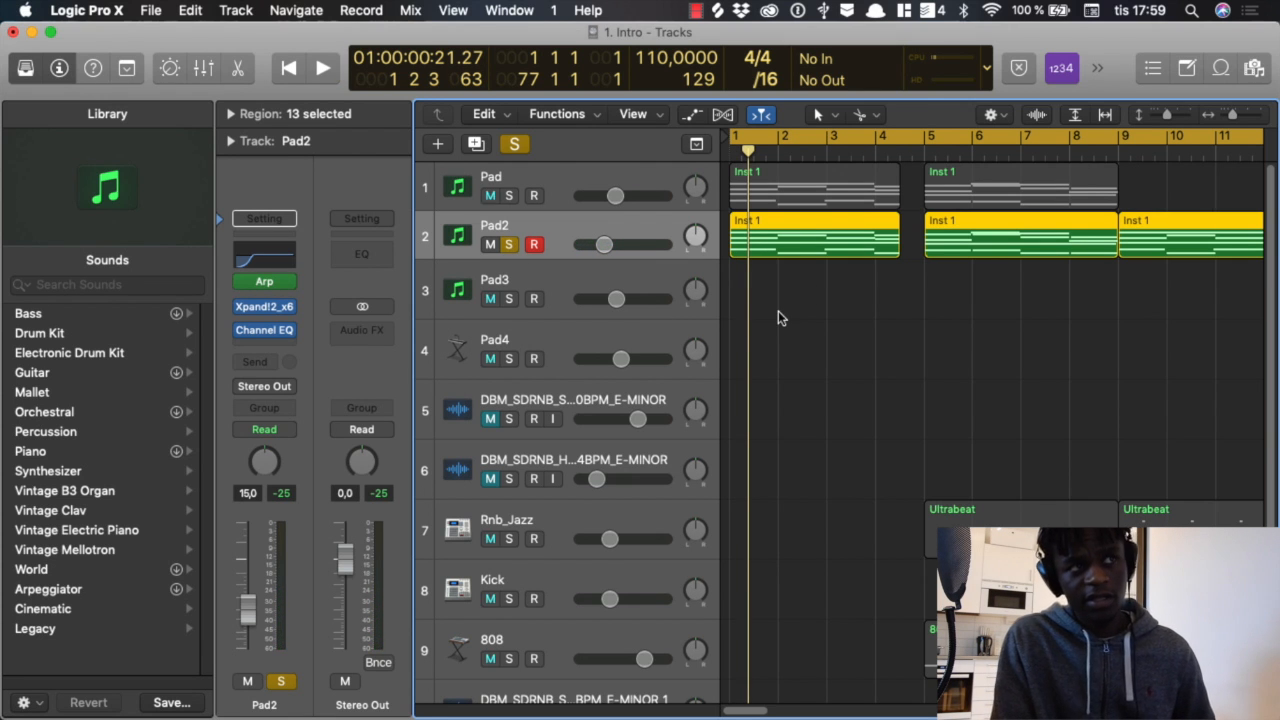
key(space)
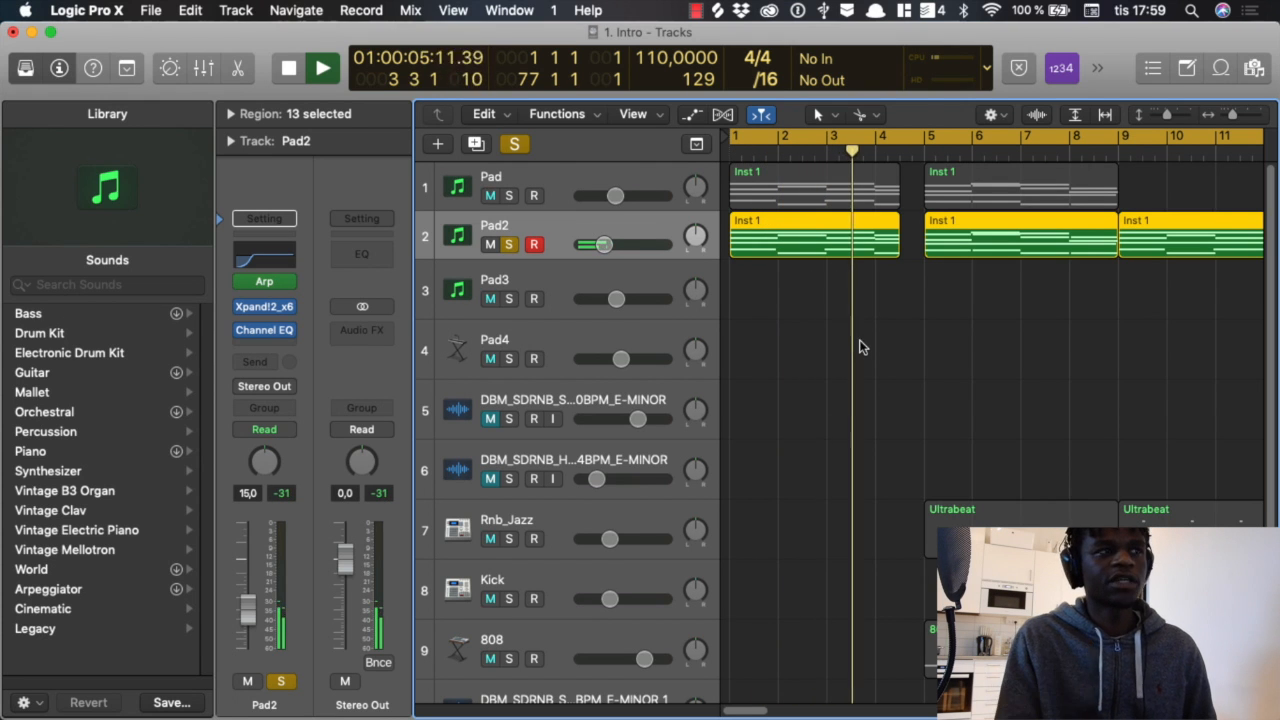
key(space)
Step: Solo the Pad track alongside Pad2, play both together, and raise Pad2's volume to -11.0 dB
click(509, 196)
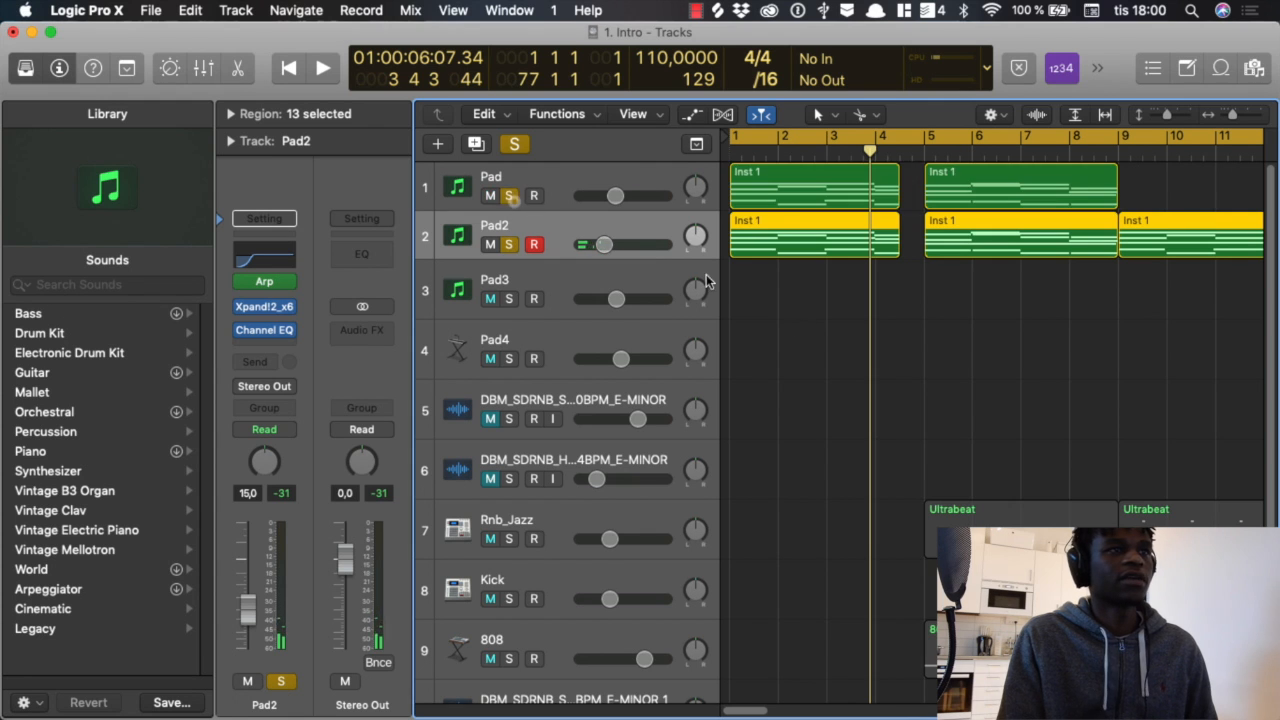
scroll(833, 364, down, 2)
scroll(833, 364, up, 2)
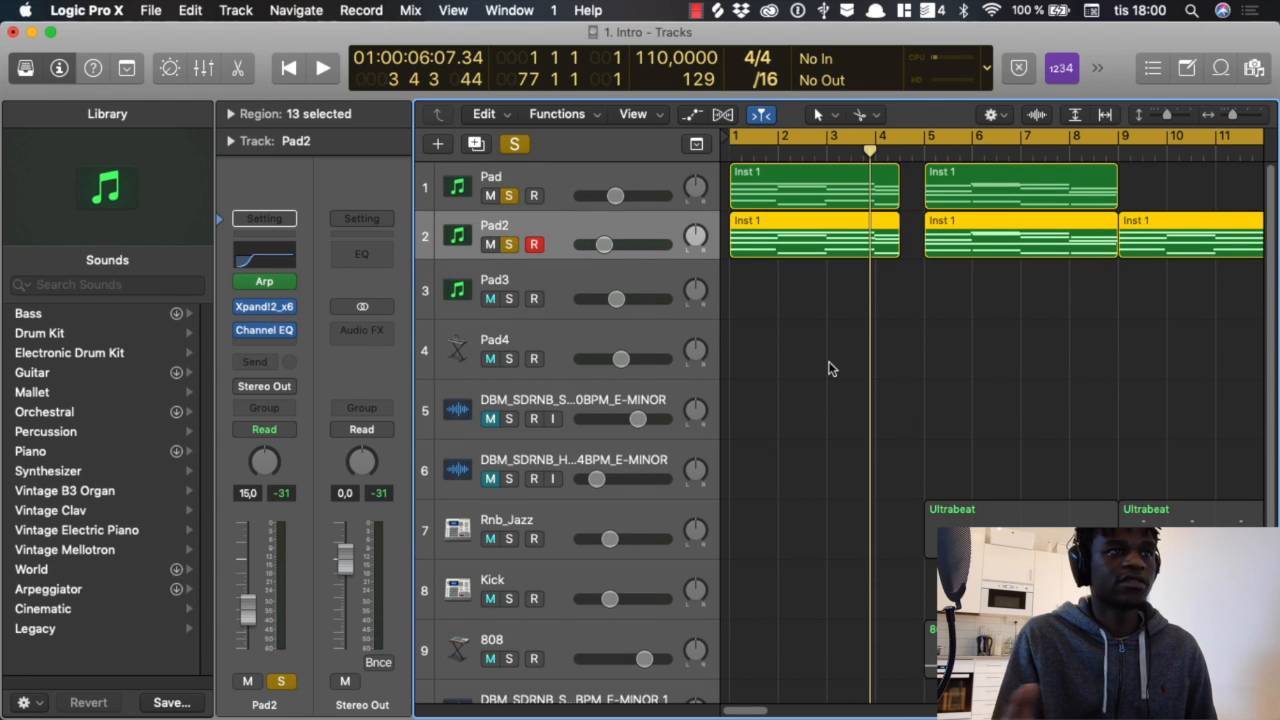
key(space)
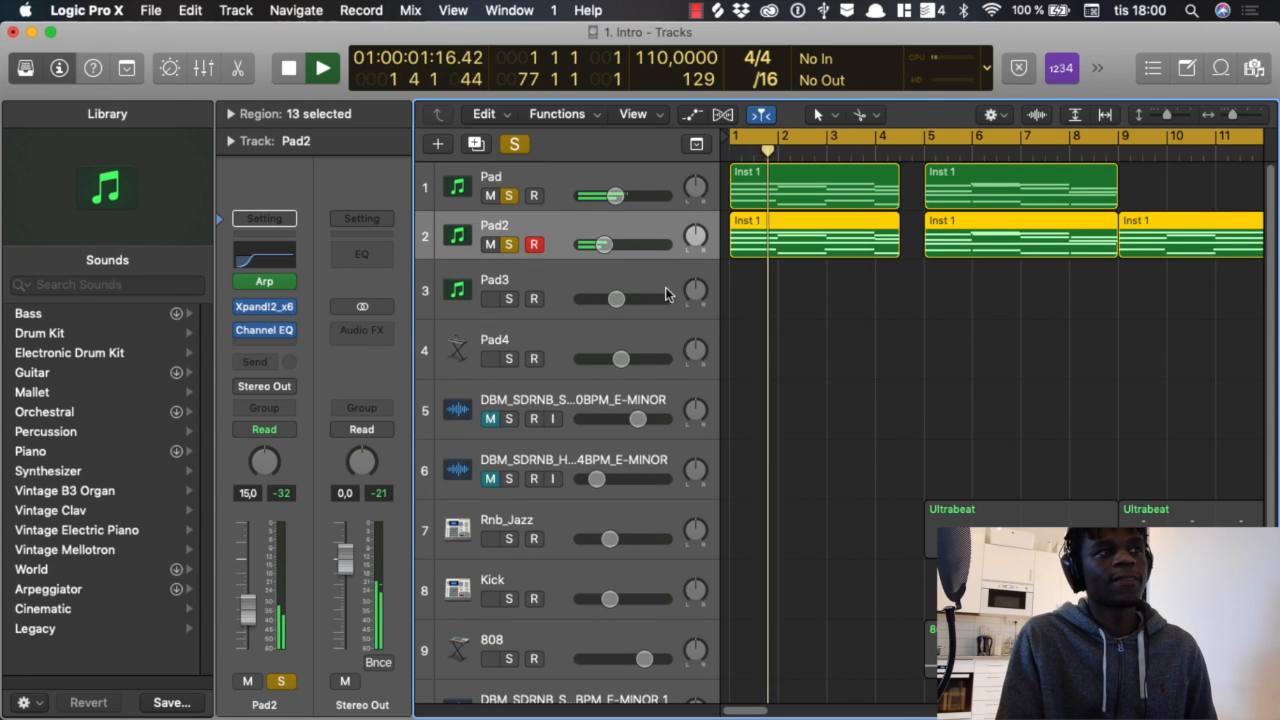
drag(603, 244, 613, 244)
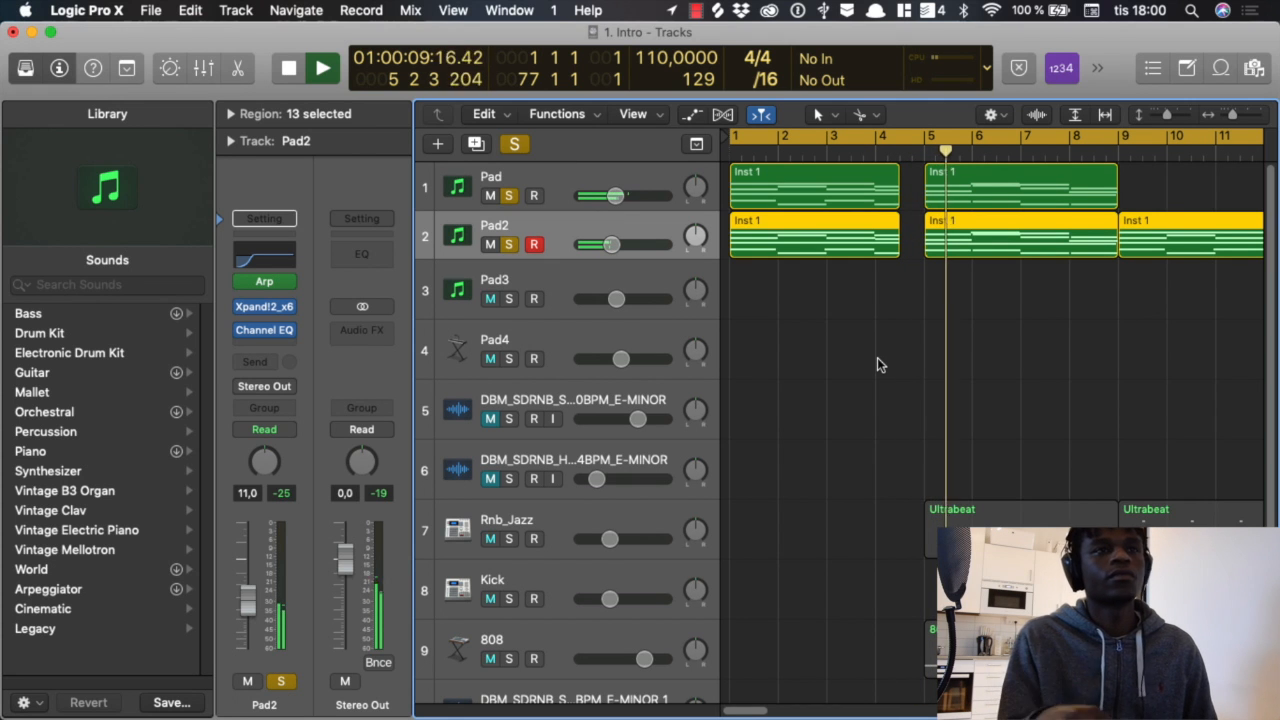
key(space)
Step: Deselect the regions, turn off solo on Pad and Pad2, and solo the Pad3 track instead
scroll(863, 415, down, 2)
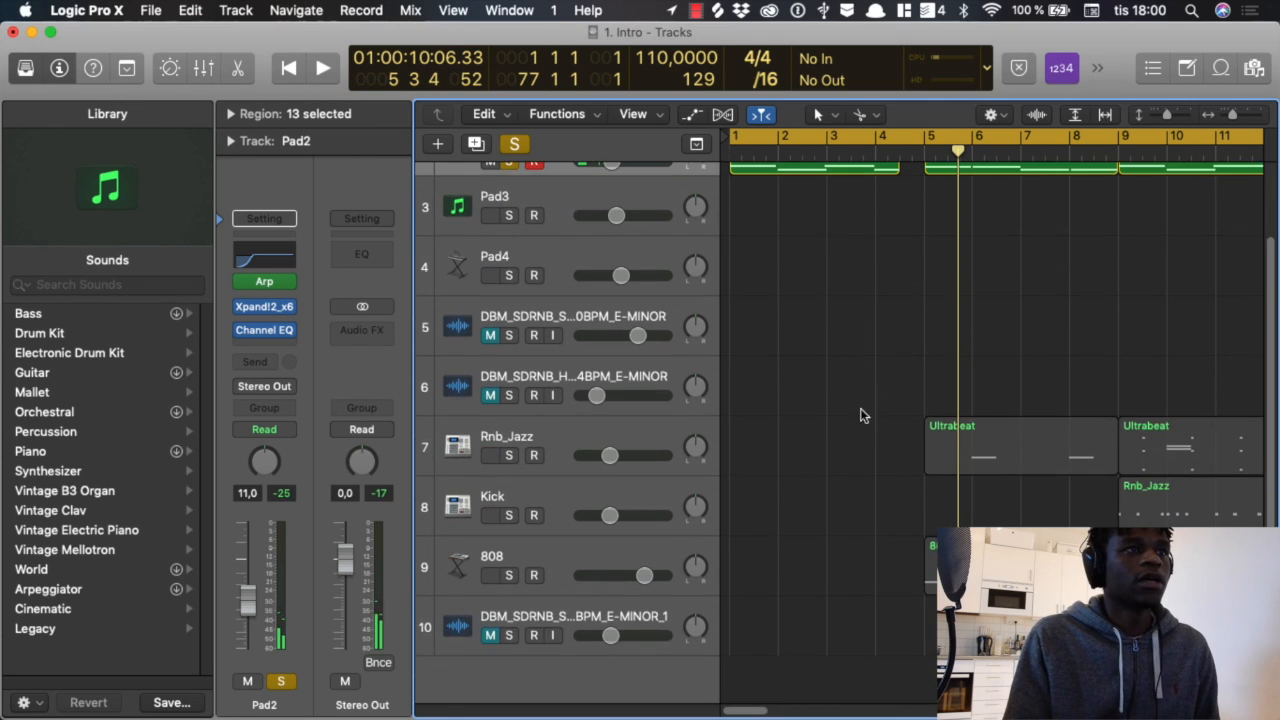
scroll(840, 369, up, 2)
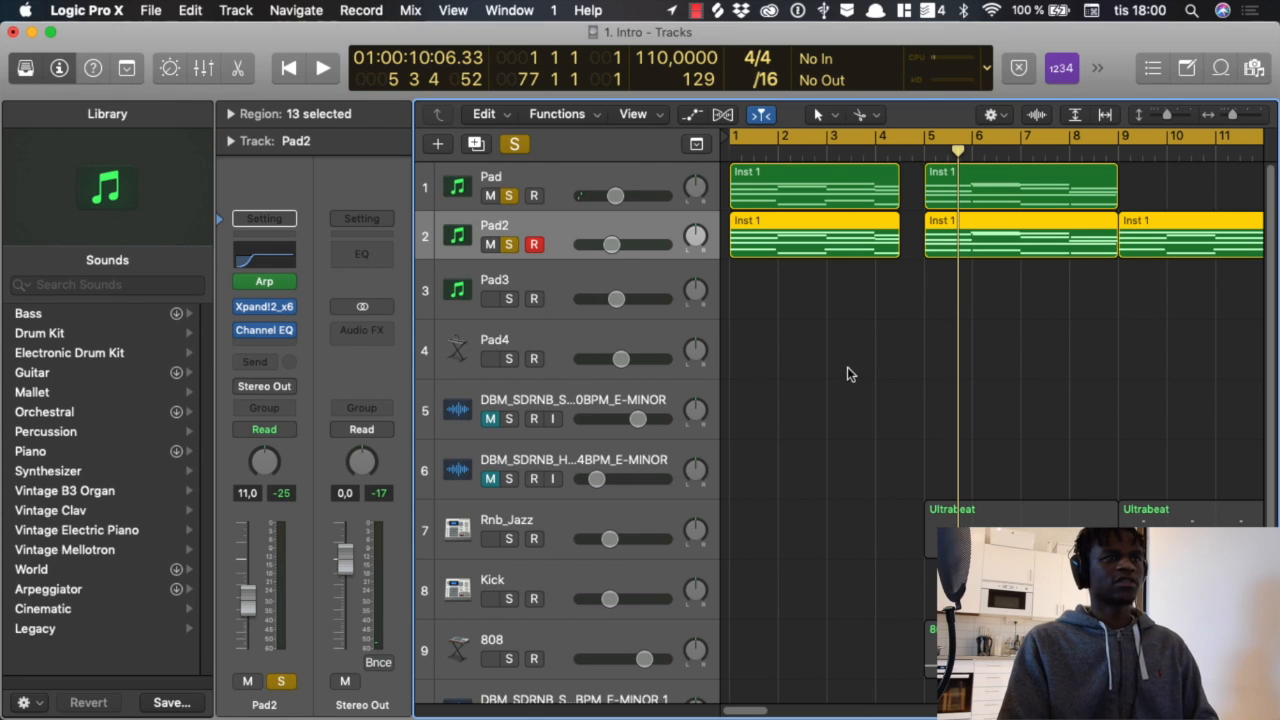
click(847, 374)
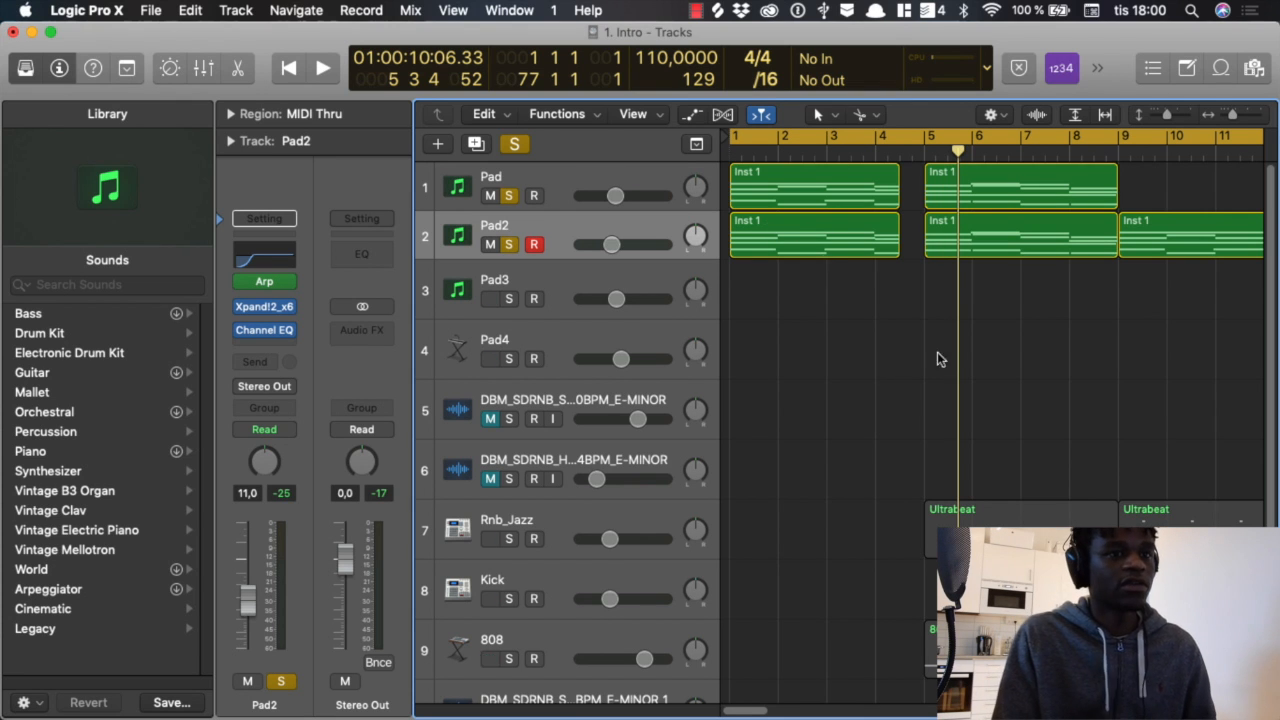
scroll(909, 350, down, 3)
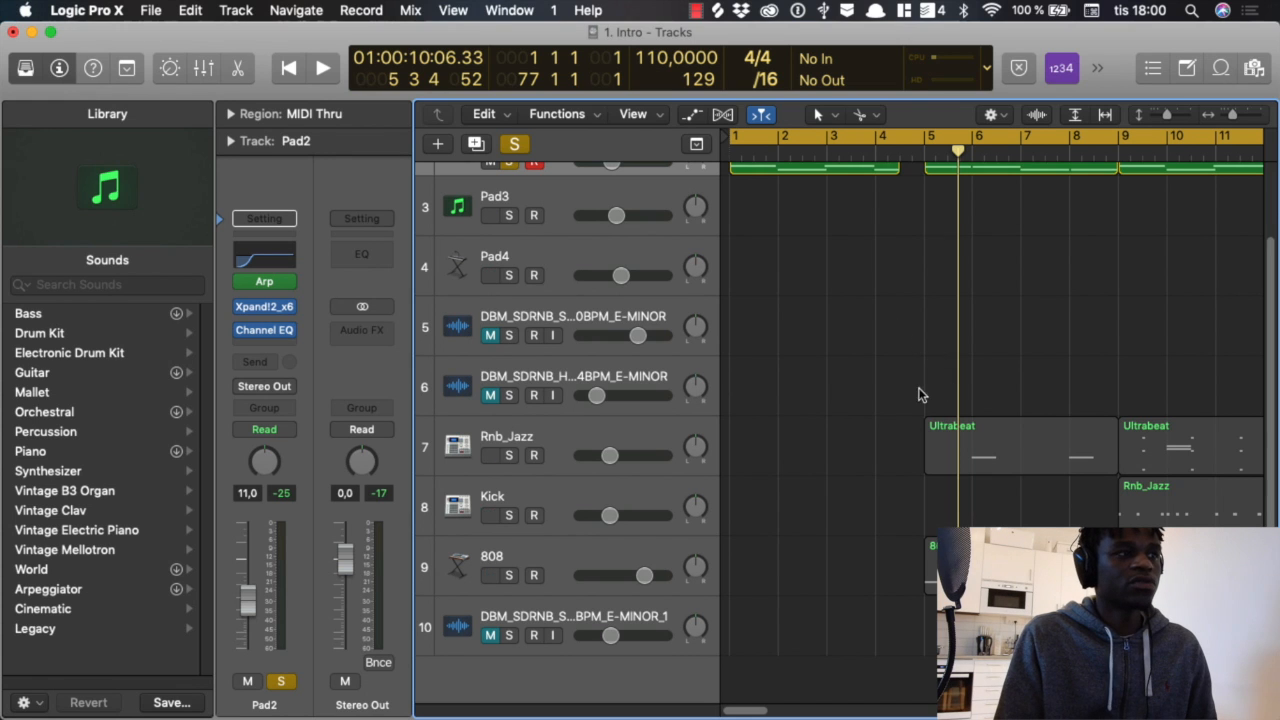
scroll(600, 282, up, 3)
click(513, 197)
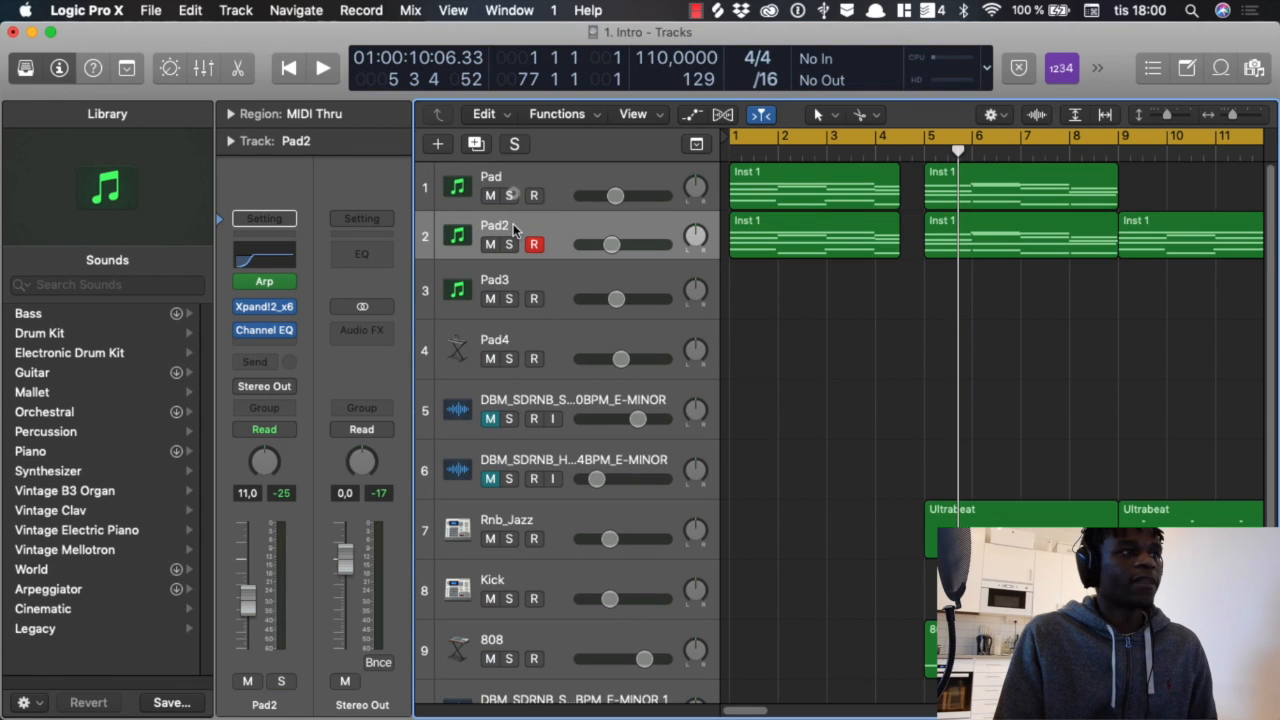
click(523, 280)
key(s)
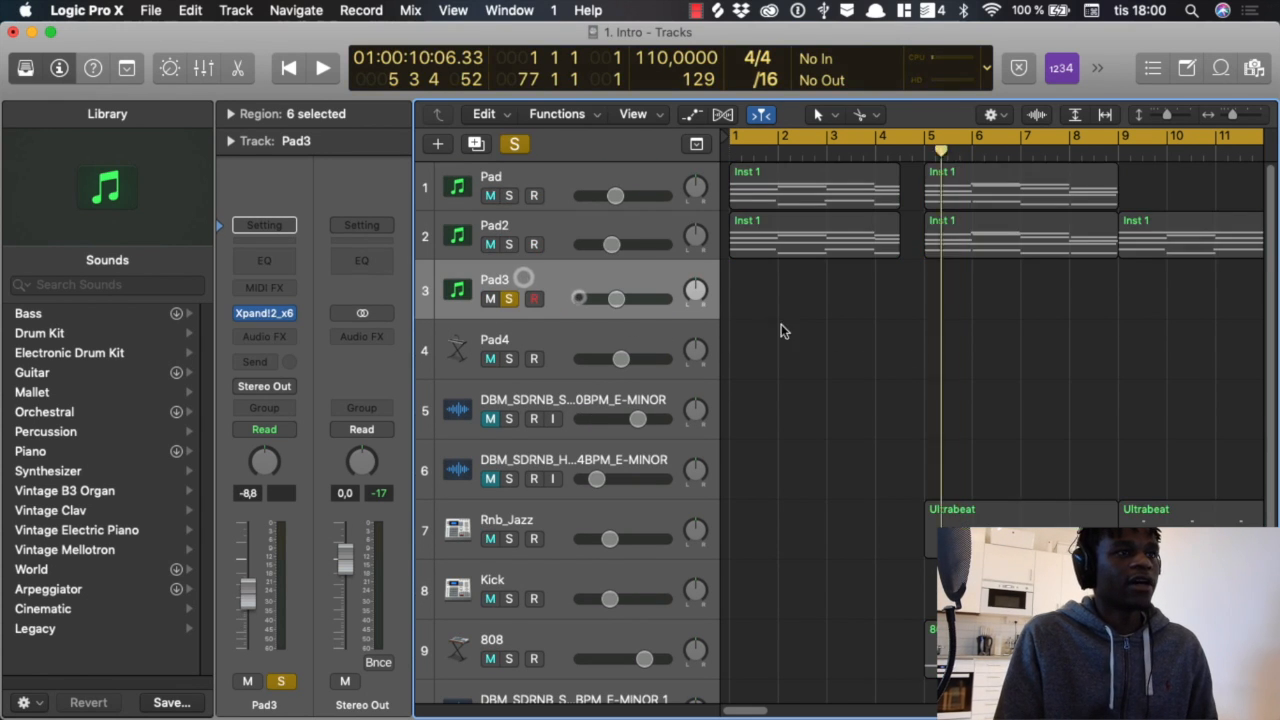
Step: Place the playhead at bar 33, where Pad3's regions begin, and check the sound loaded in its Xpand!2 instrument
key(z)
click(855, 150)
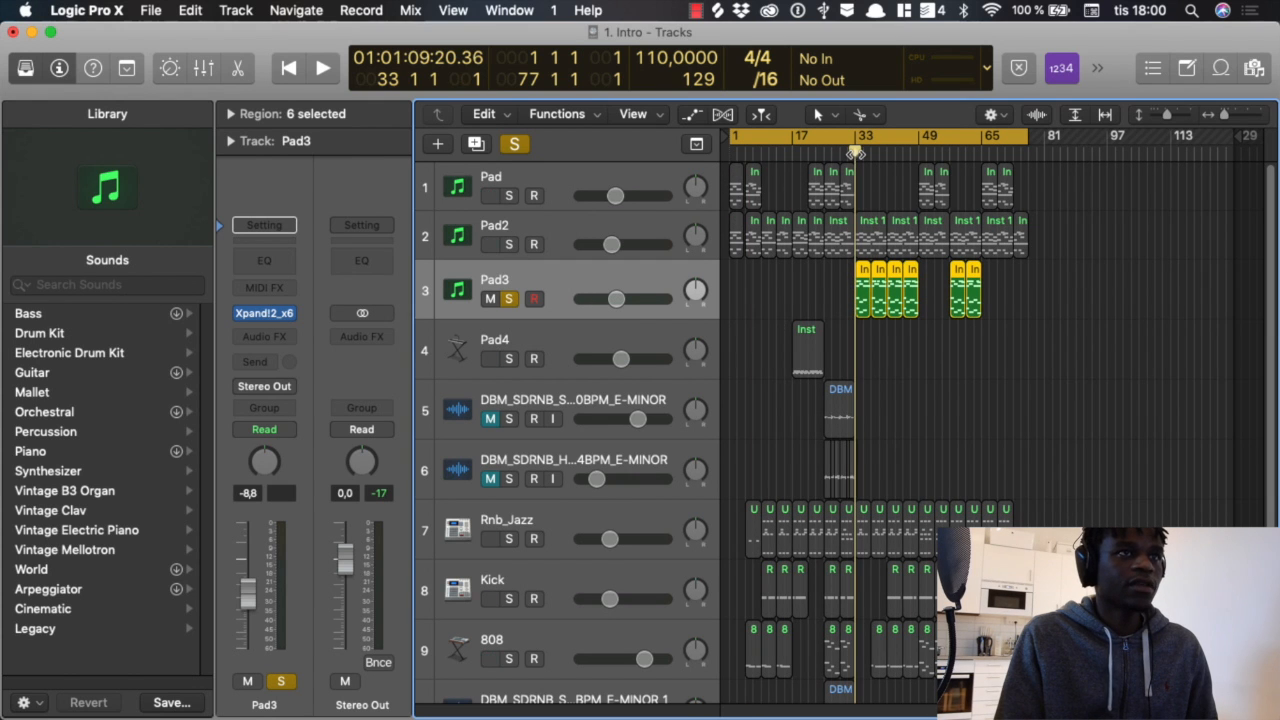
click(264, 313)
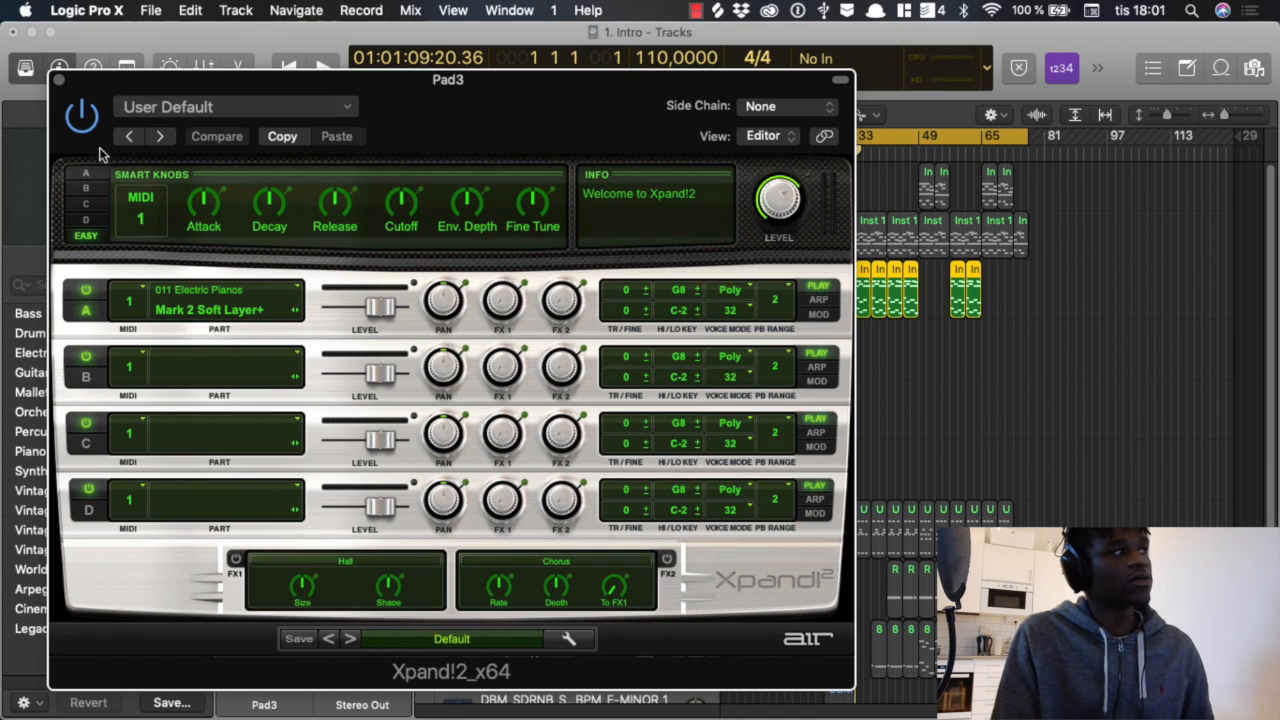
click(60, 82)
Step: Rename the Pad3 track as Piano and the Pad4 track as Piano2
double_click(495, 276)
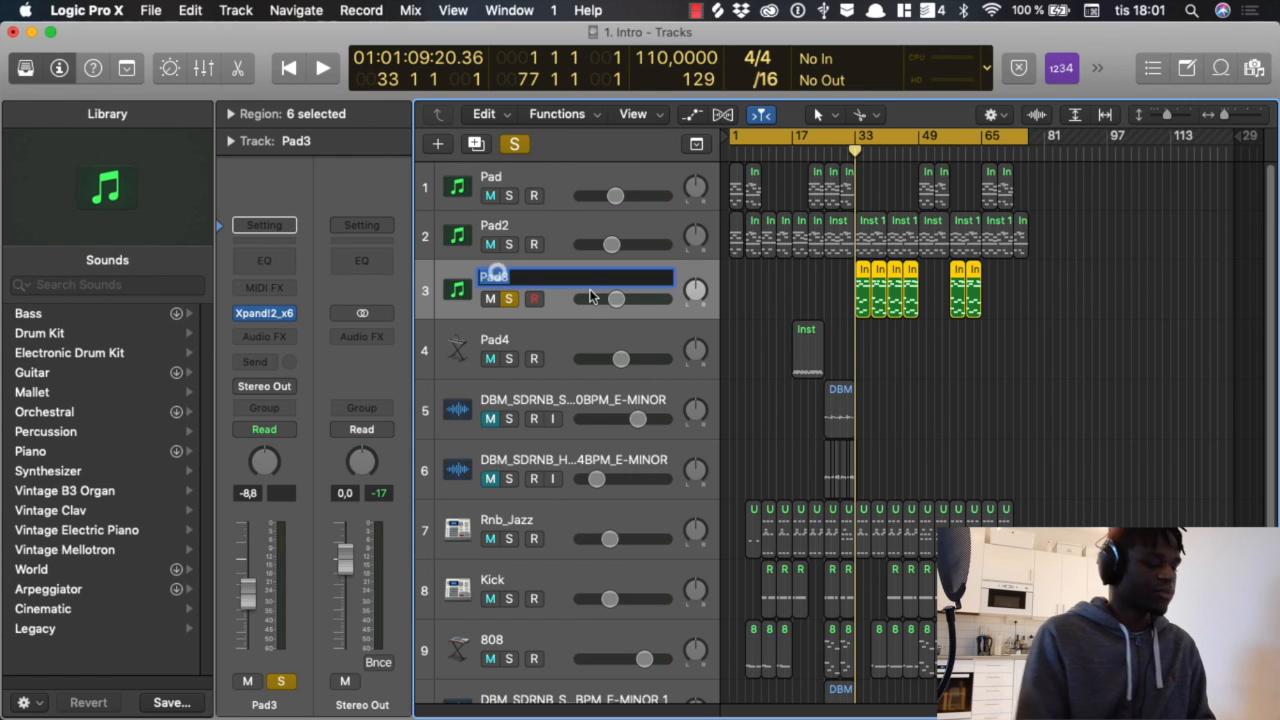
text(Piano)
key(Return)
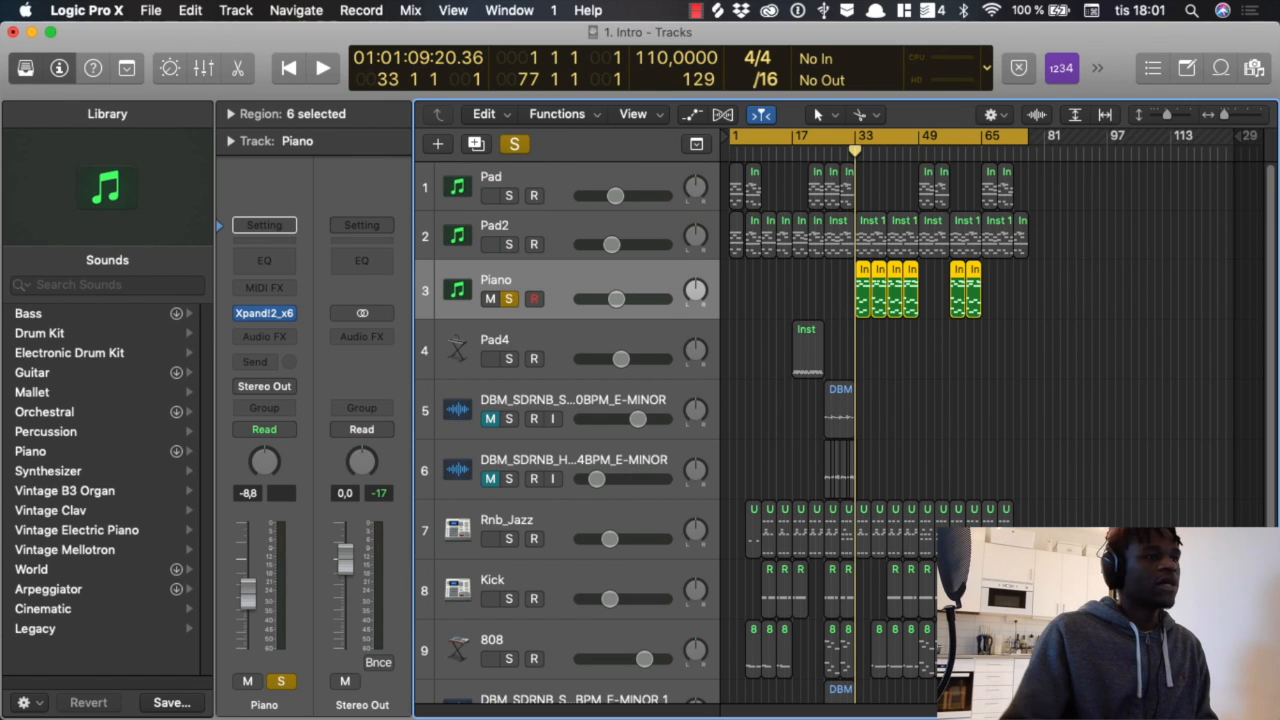
double_click(495, 340)
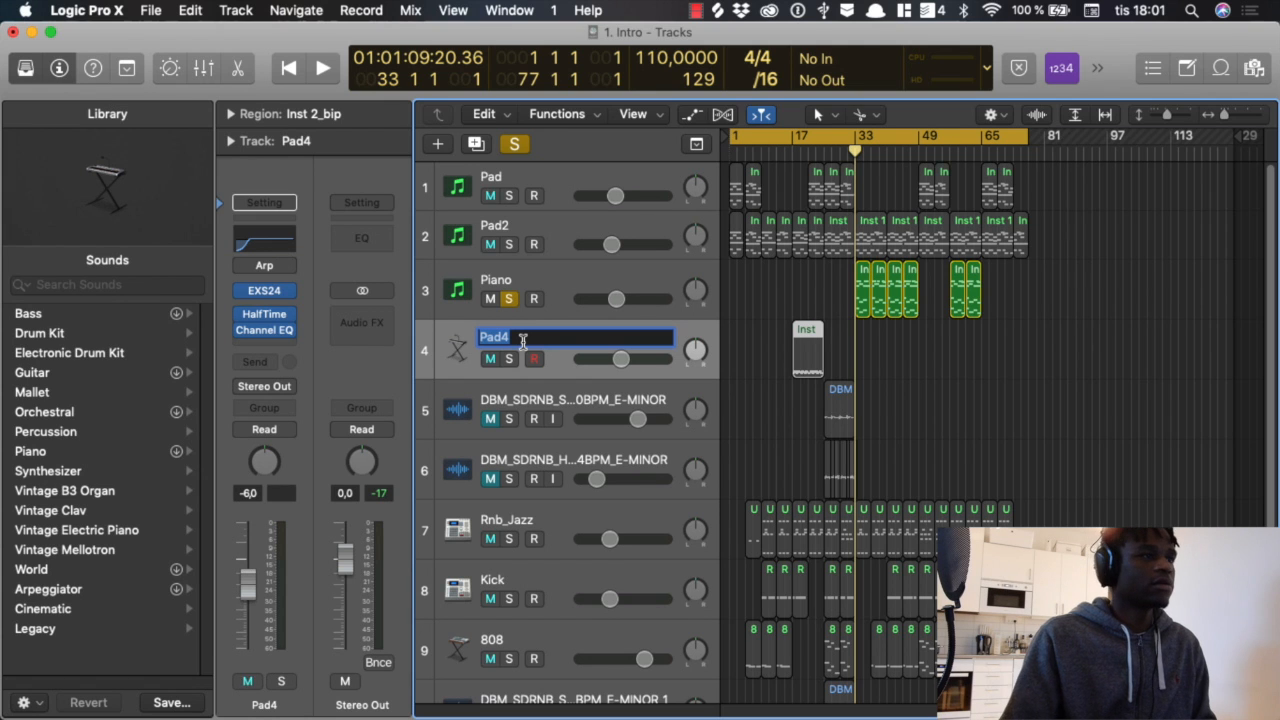
text(Piano2)
key(Return)
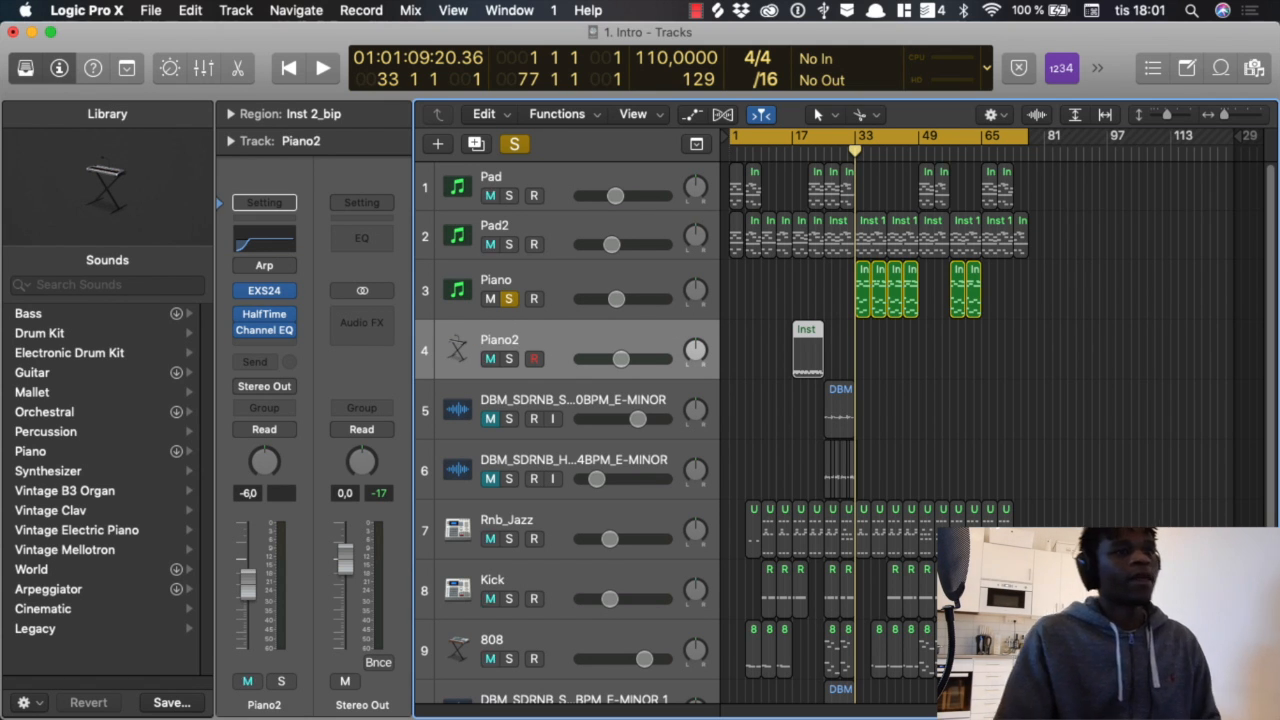
Step: Set the cycle range to bars 33 to 37 and open the Piano track's region at bar 33 in the Piano Roll
scroll(940, 353, up, 10)
scroll(898, 343, right, 9)
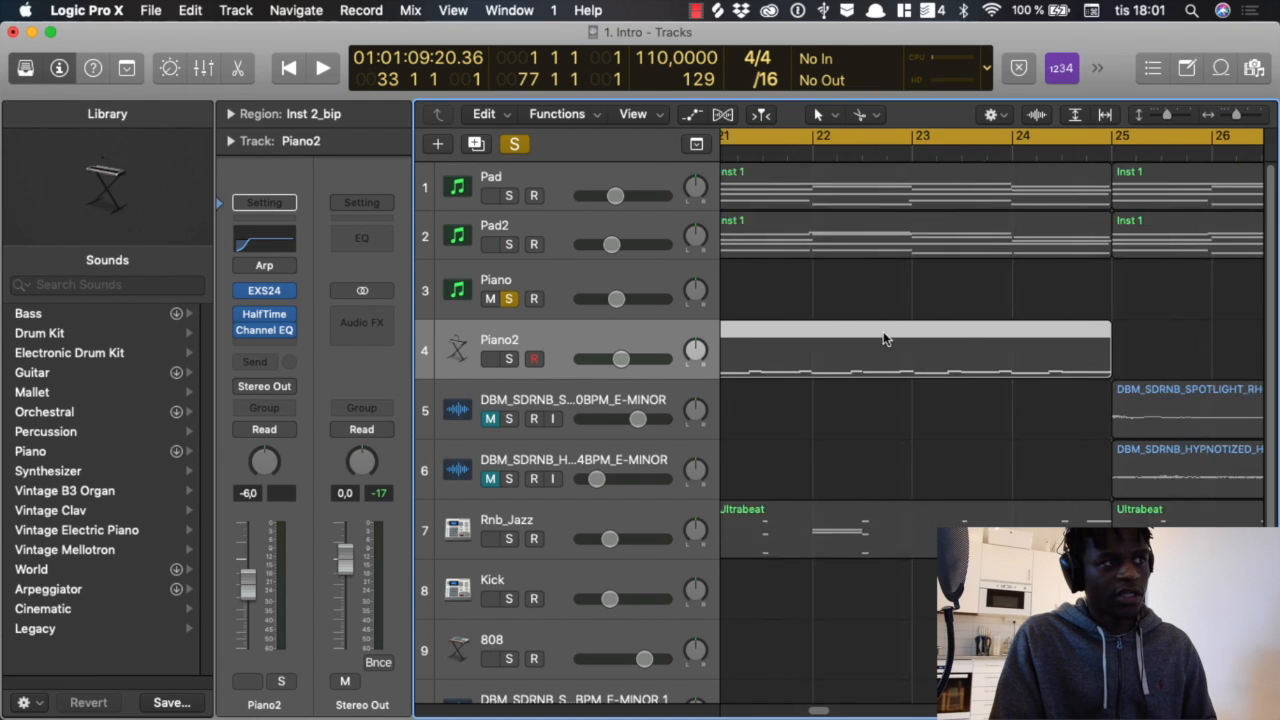
scroll(894, 345, right, 4)
scroll(893, 338, down, 5)
scroll(875, 335, right, 3)
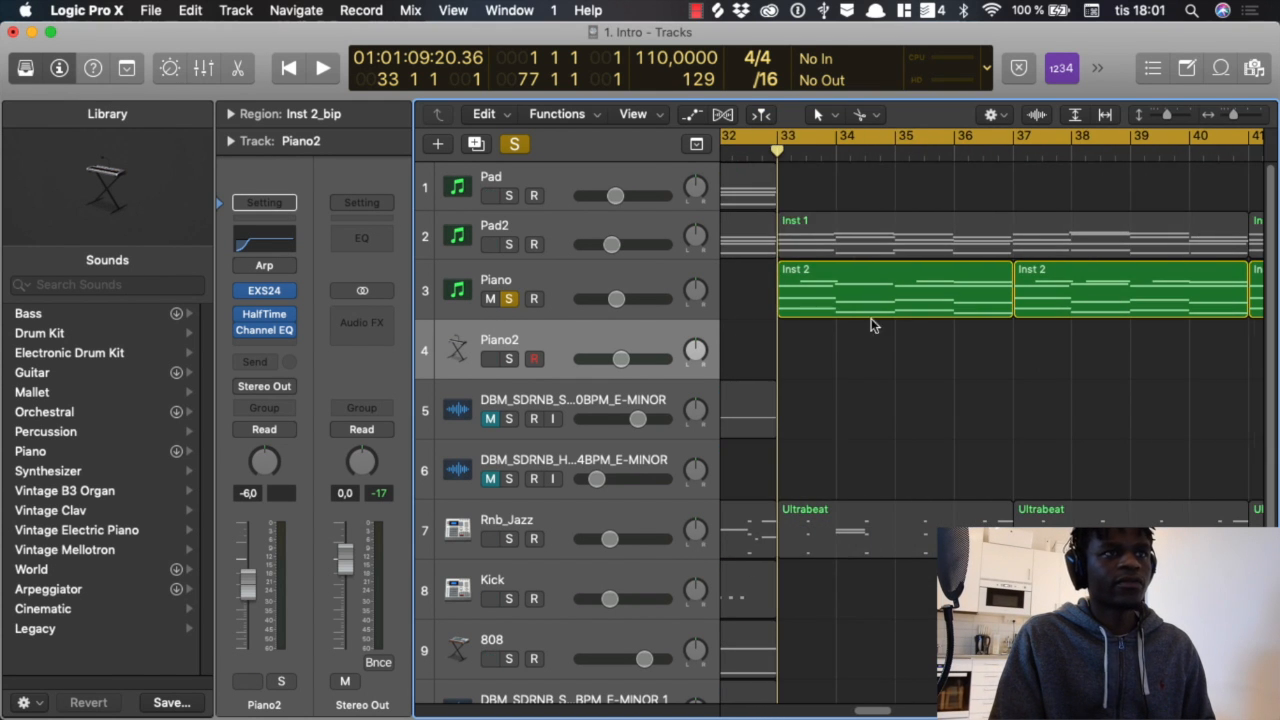
click(789, 142)
drag(787, 141, 1045, 145)
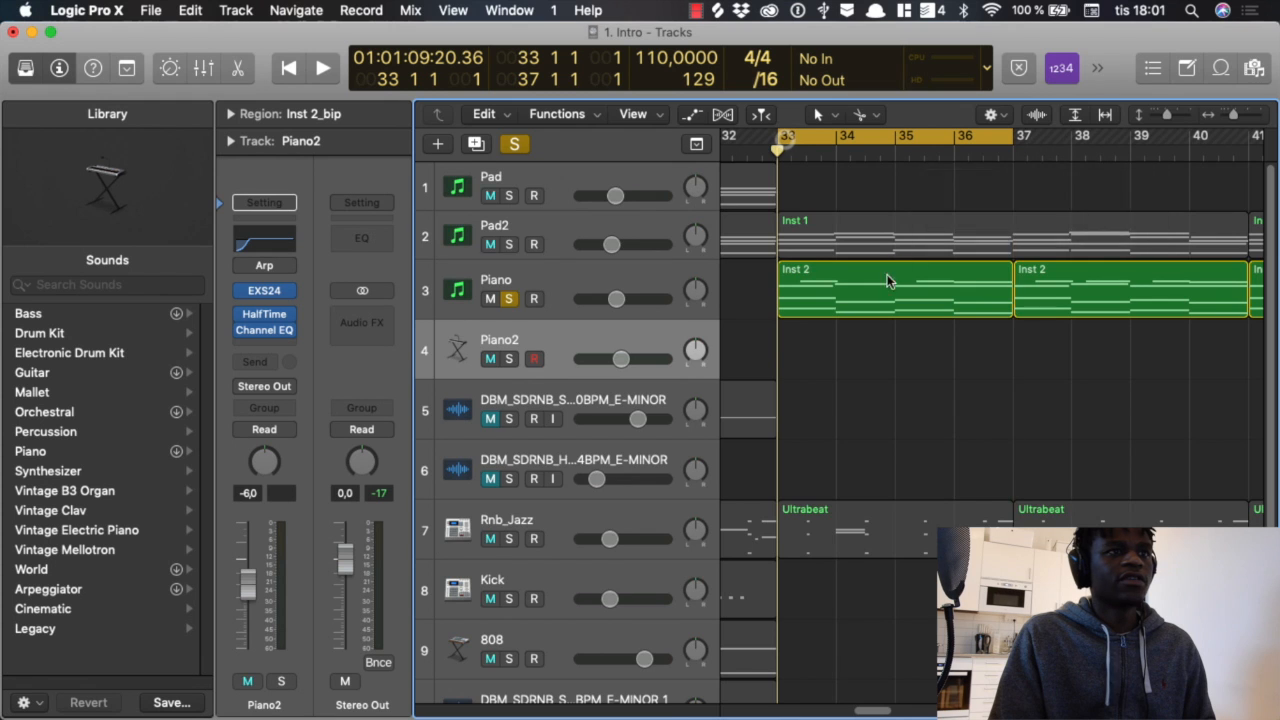
click(887, 285)
double_click(891, 289)
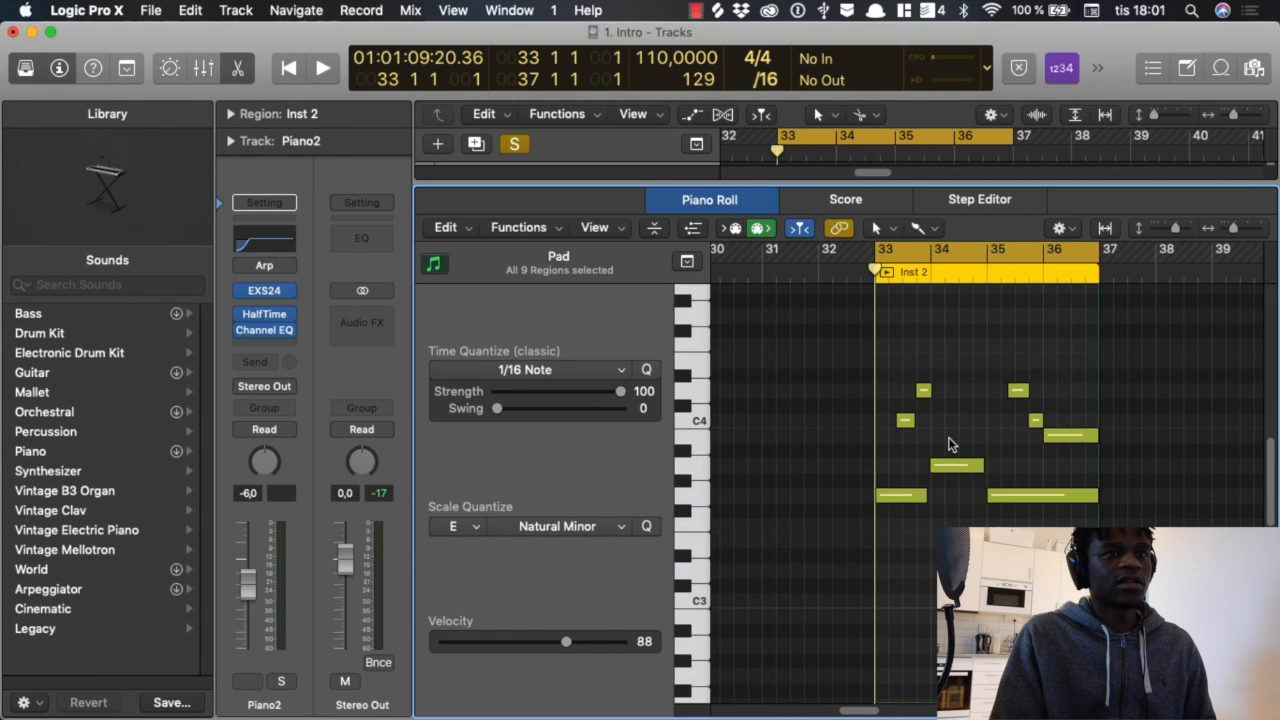
Step: Take the eight upper melody notes out of the Piano region at bar 33 and play the remaining notes
scroll(950, 440, down, 6)
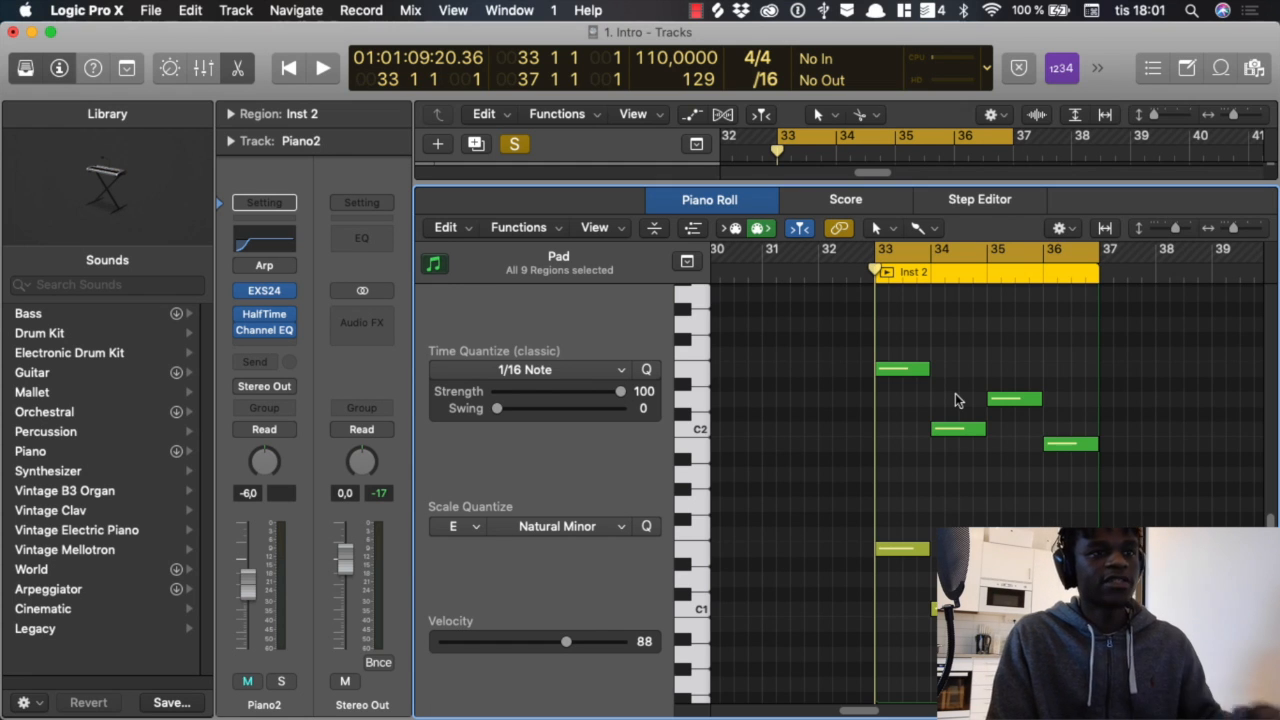
scroll(958, 393, up, 9)
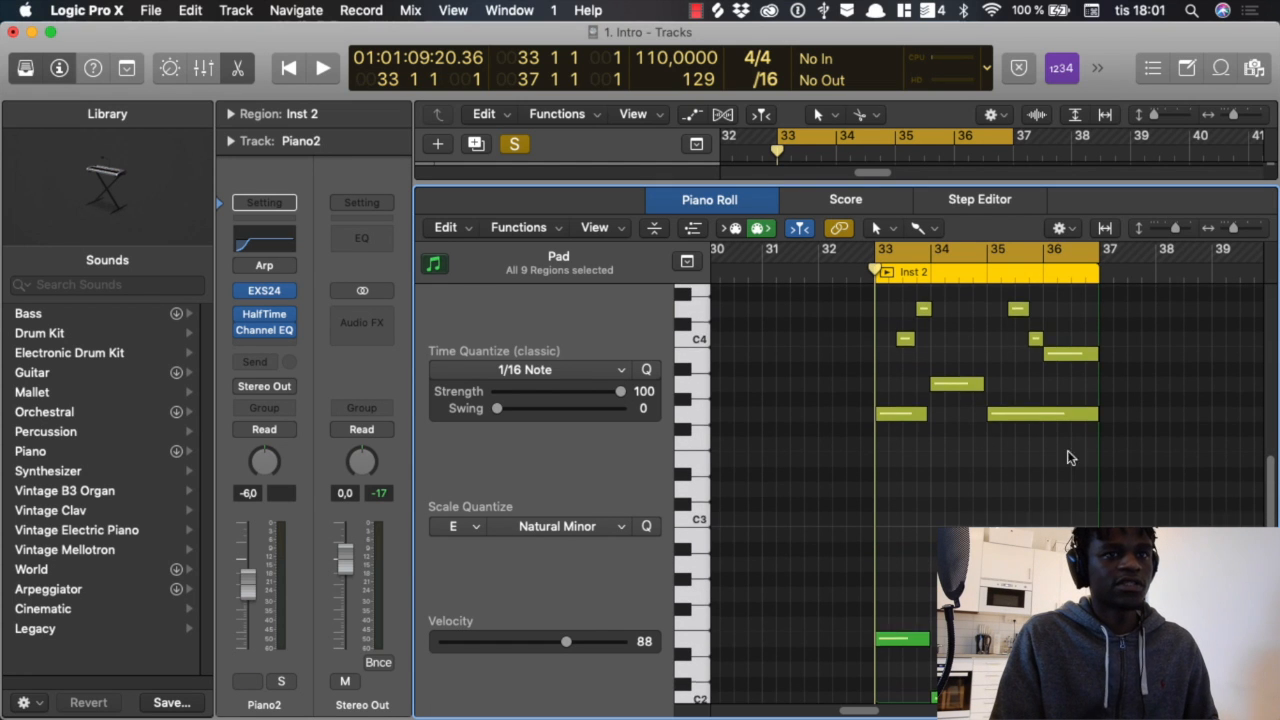
scroll(1062, 463, up, 3)
drag(1169, 519, 865, 325)
scroll(1001, 445, down, 8)
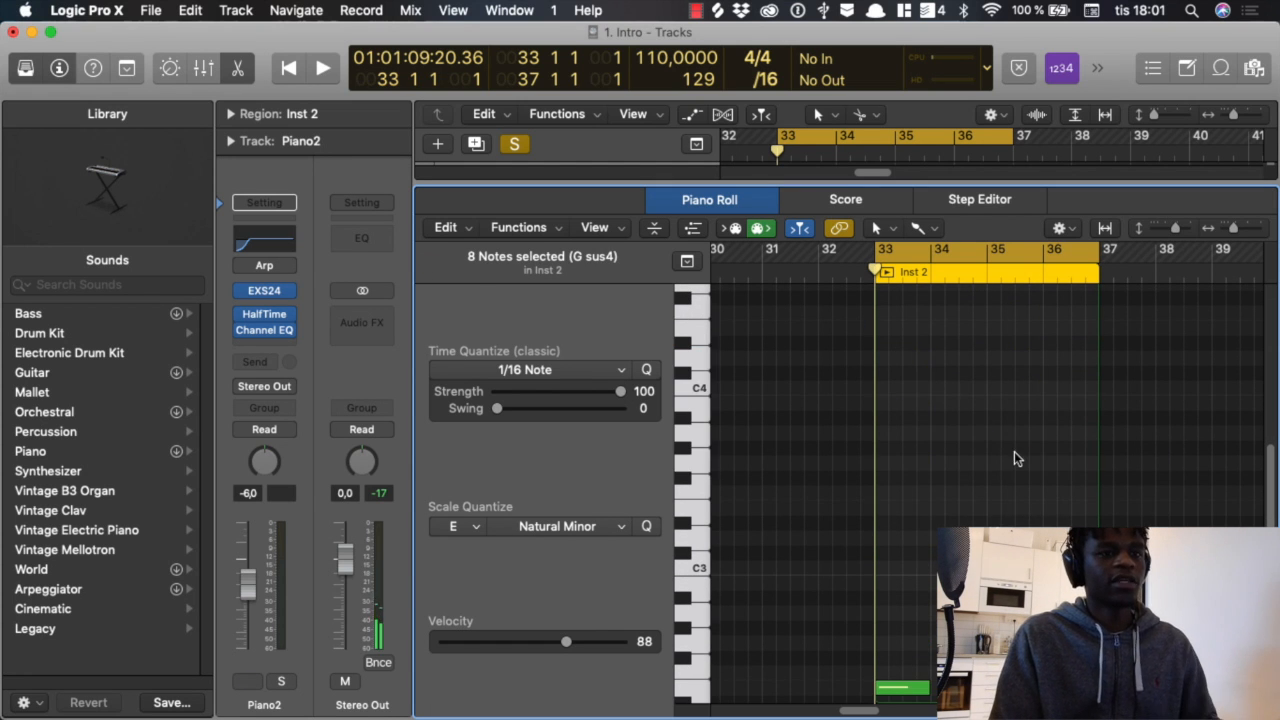
key(space)
scroll(1005, 420, up, 4)
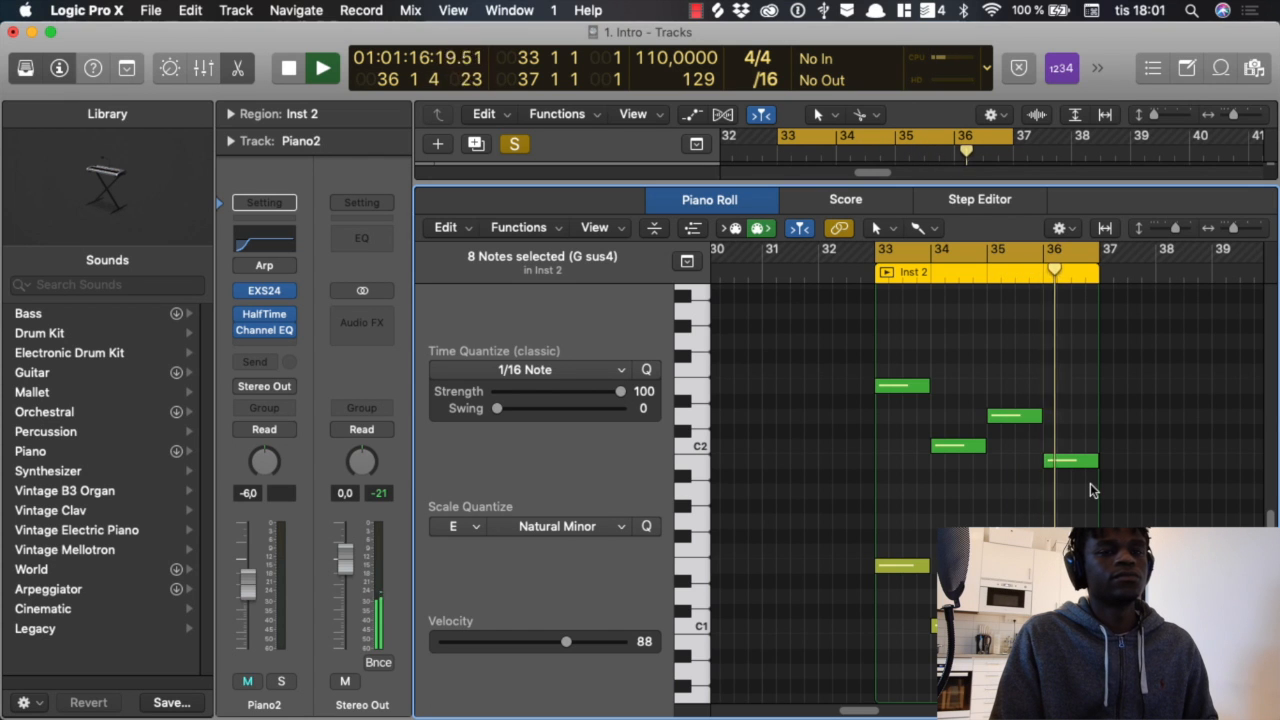
key(space)
key(m)
scroll(1065, 401, up, 8)
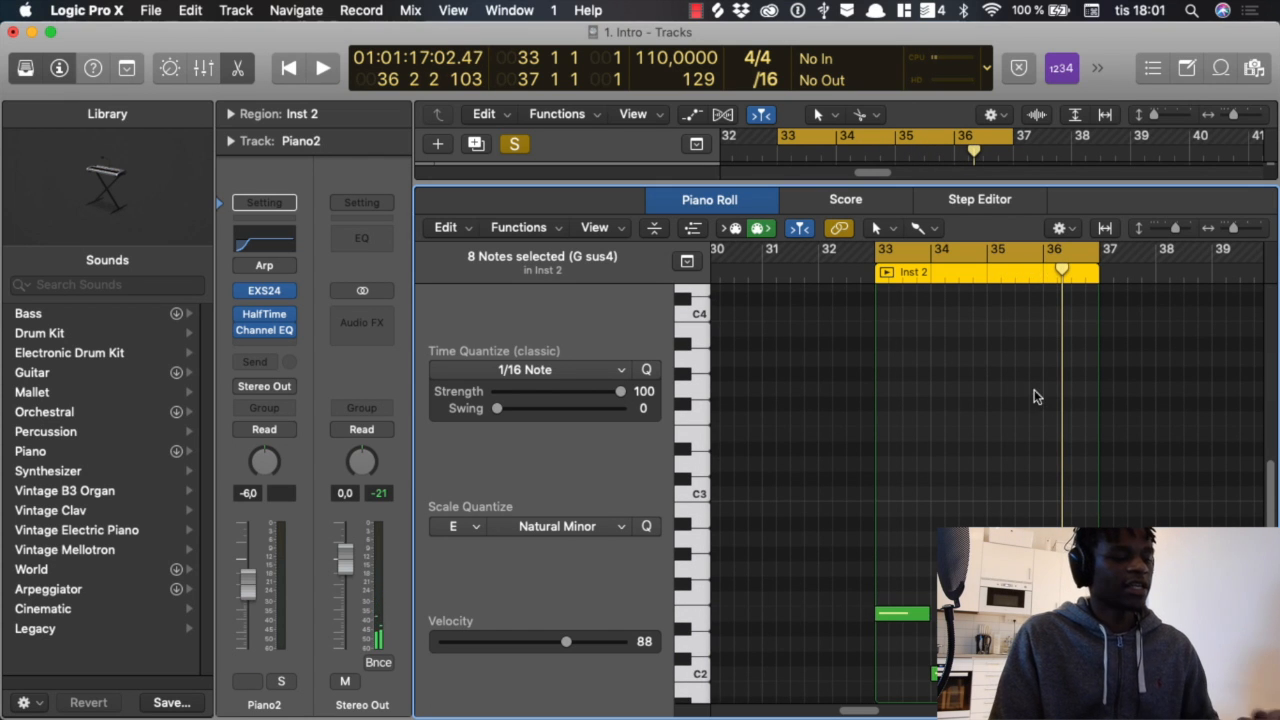
Step: Close the Piano Roll, solo Pad2 alongside Piano and play the two tracks together
key(e)
scroll(950, 330, up, 3)
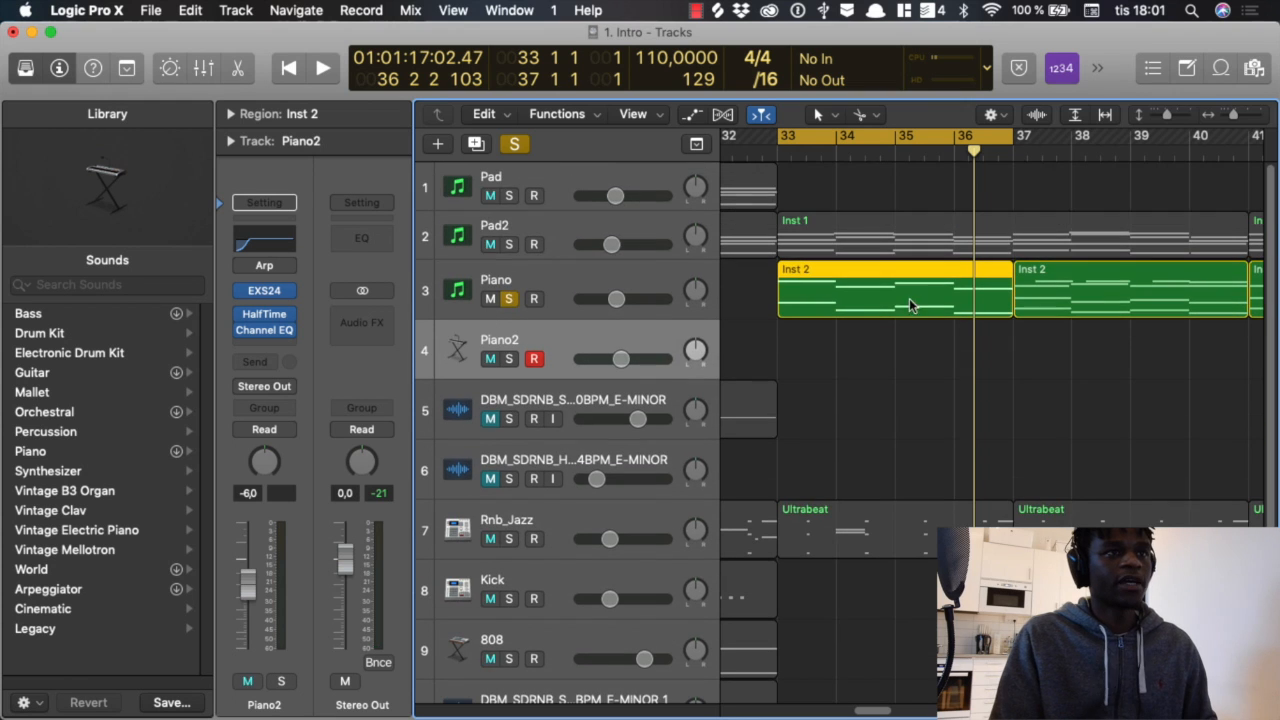
click(506, 244)
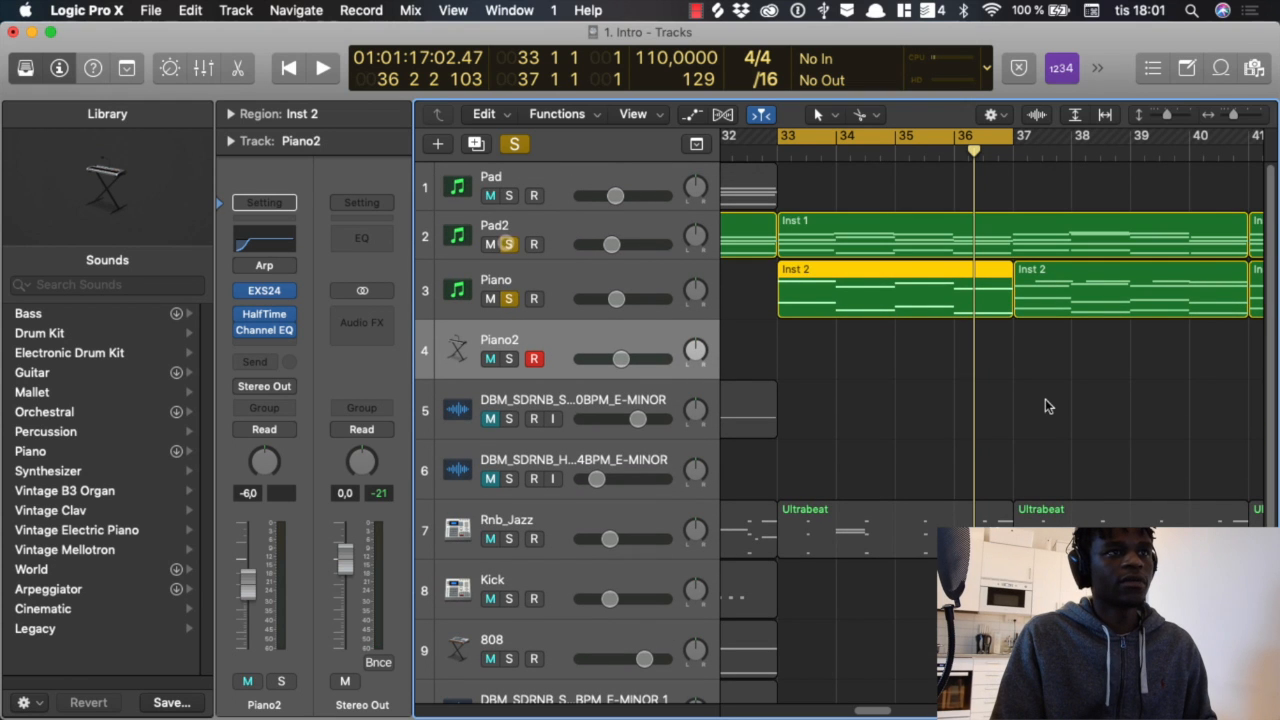
key(space)
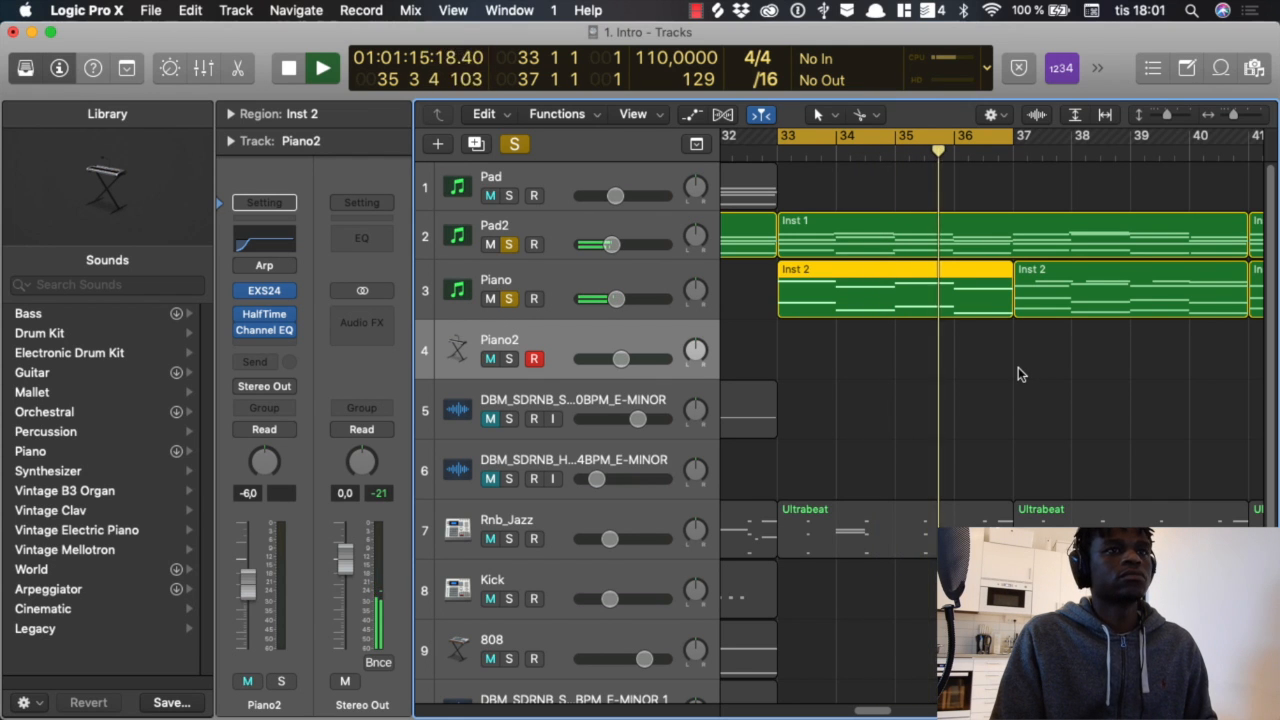
key(space)
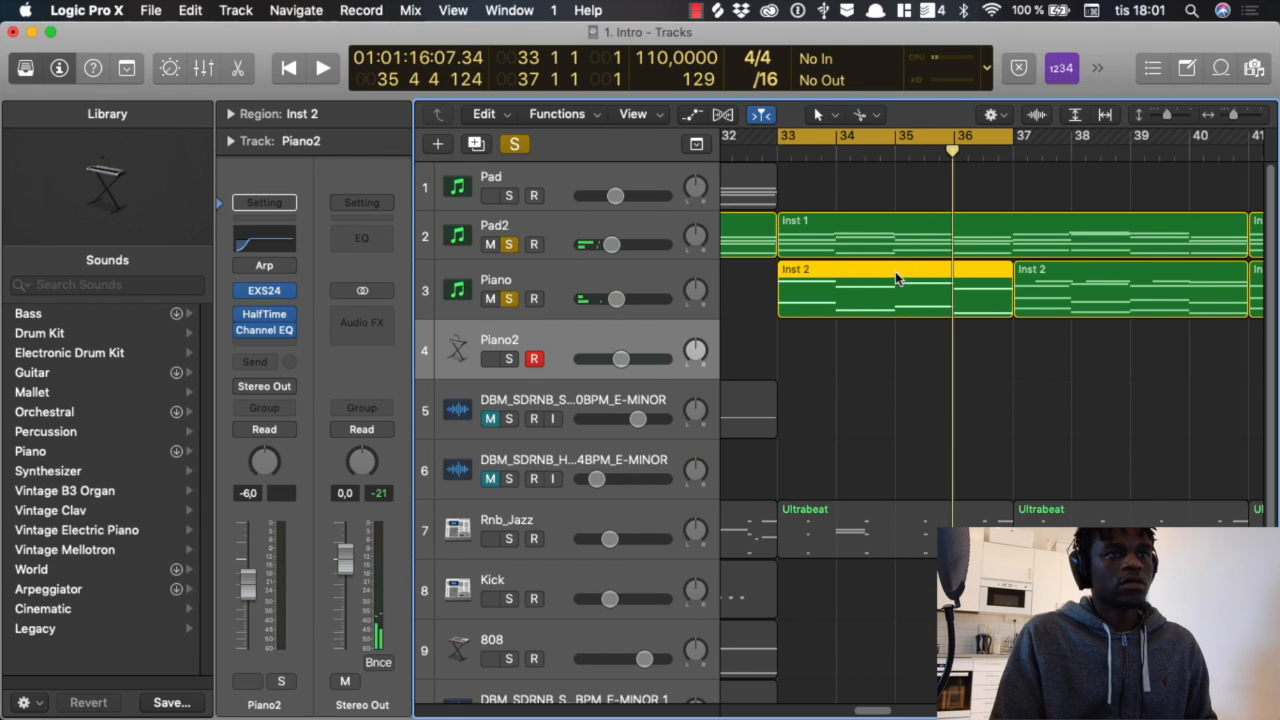
Step: Reopen the Piano region at bar 33 in the Piano Roll, restore its upper melody notes and play the section
double_click(895, 270)
scroll(987, 426, up, 3)
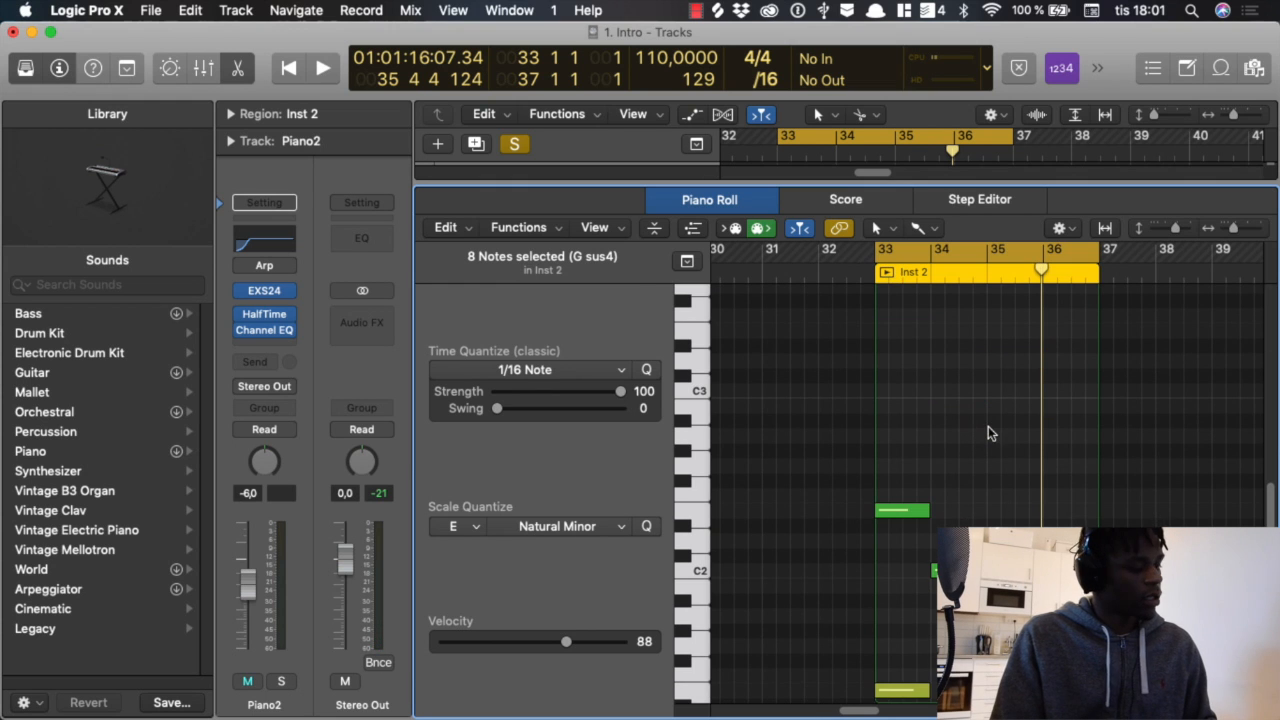
scroll(988, 430, up, 3)
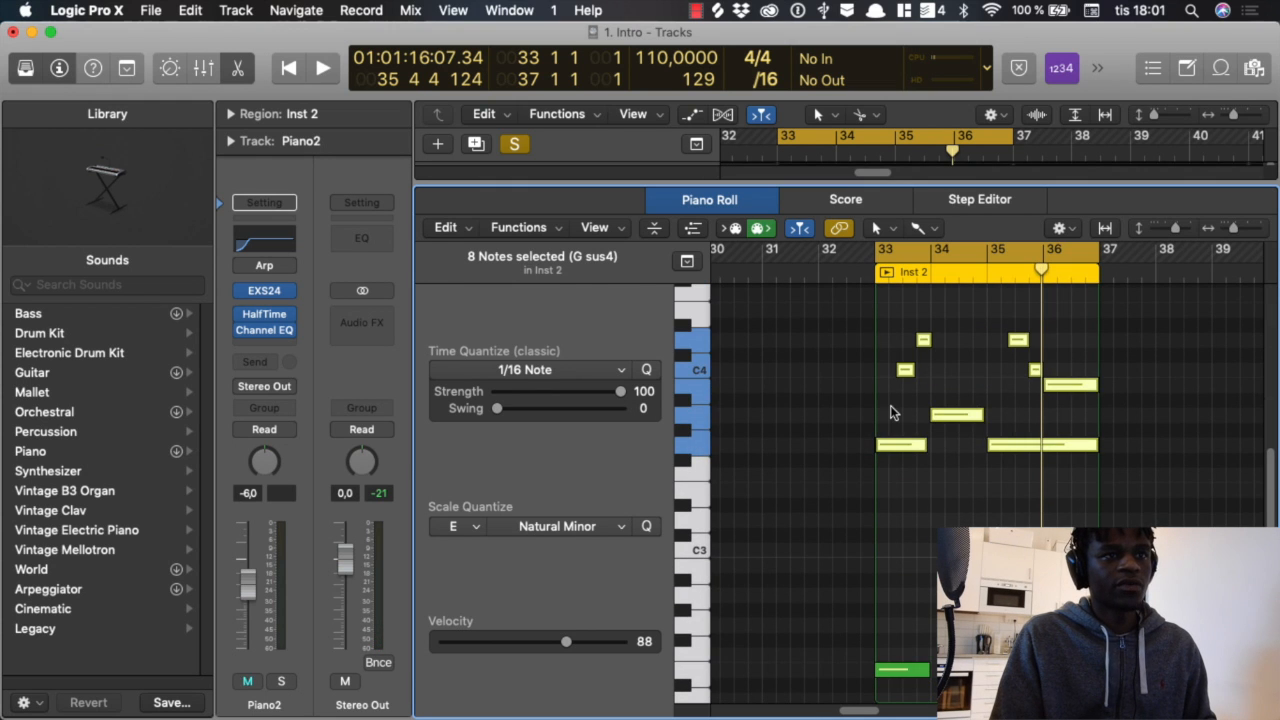
click(891, 408)
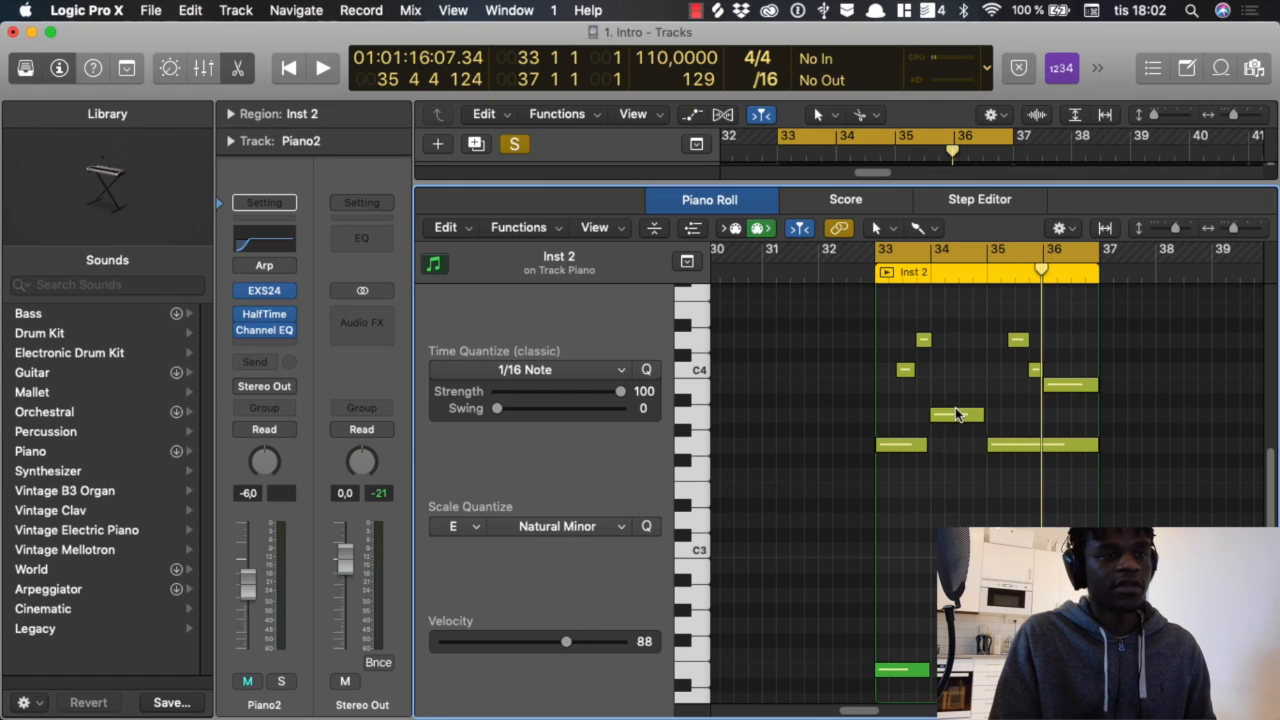
key(space)
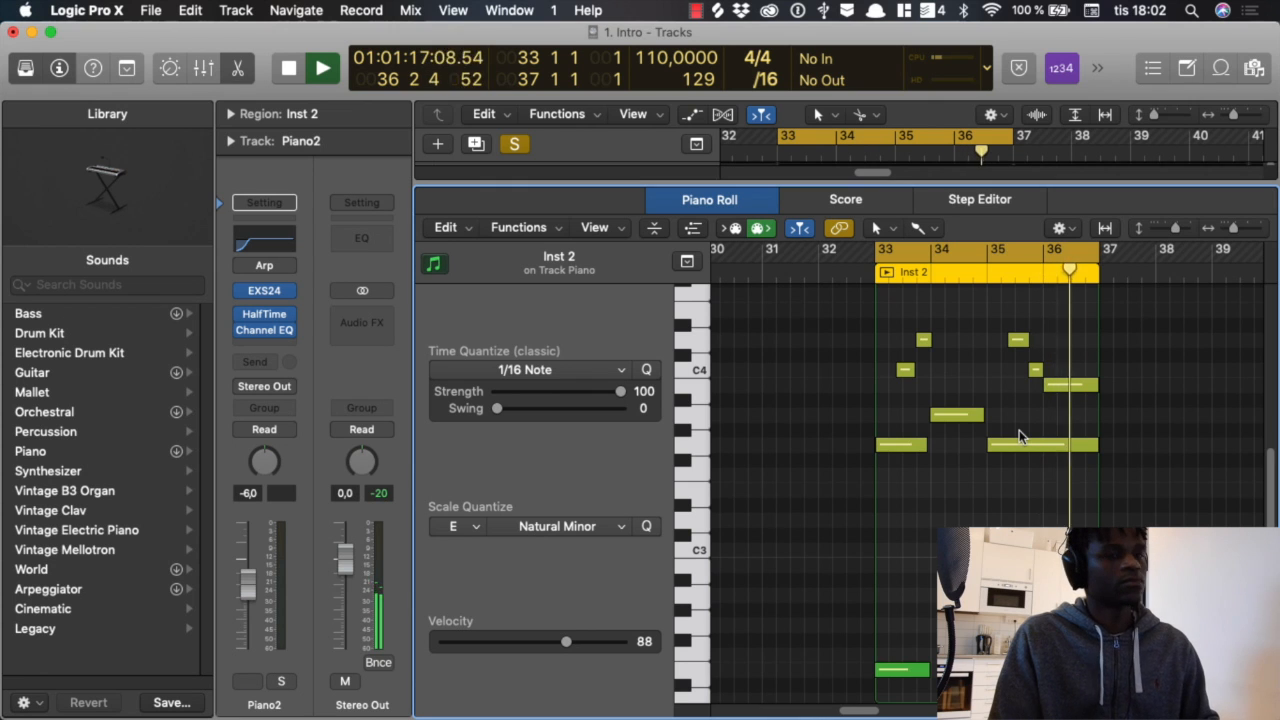
key(space)
Step: Turn off the cycle range and open the Piano track's region at bar 37 in the Piano Roll
key(e)
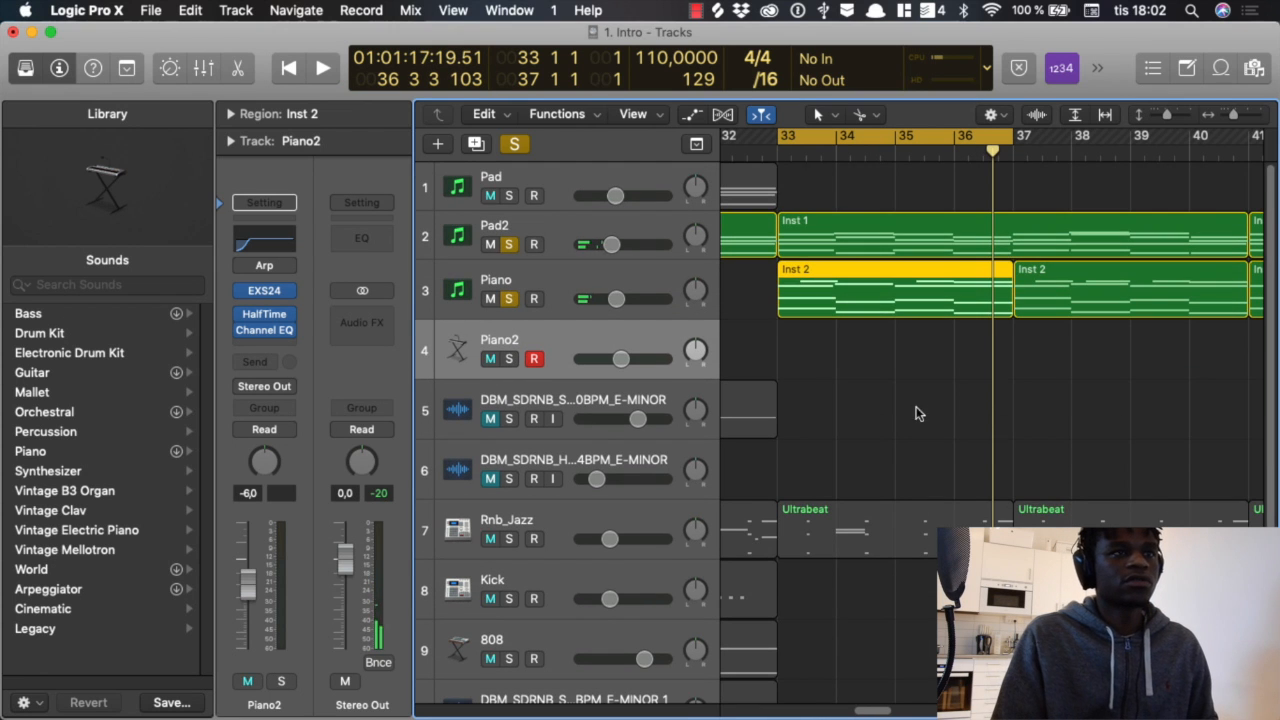
click(1027, 305)
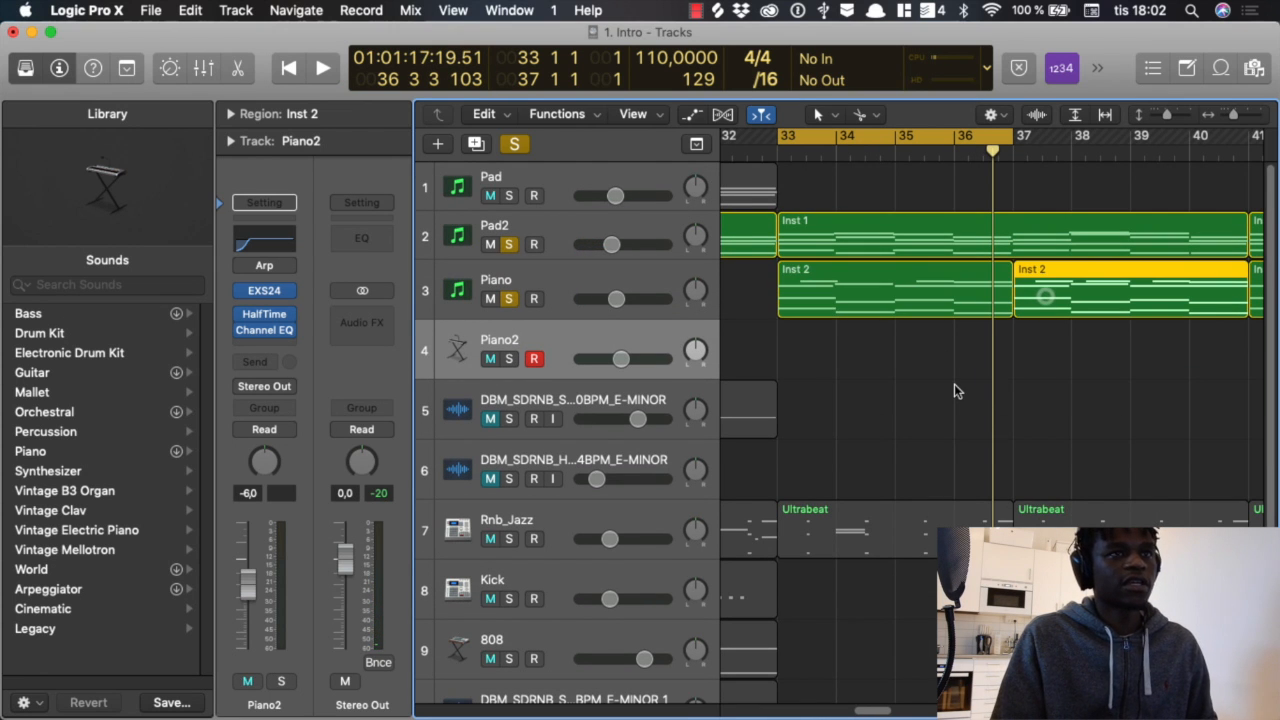
click(922, 133)
scroll(896, 266, down, 2)
scroll(898, 270, up, 2)
scroll(901, 273, right, 3)
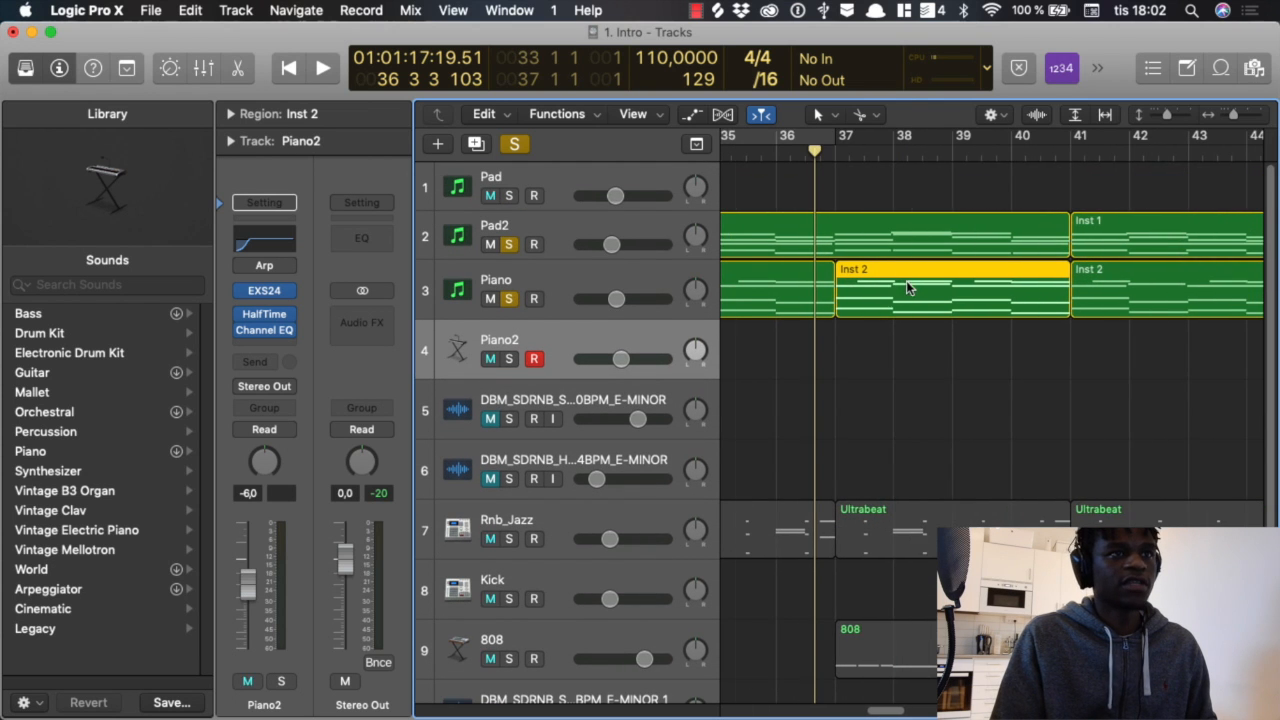
double_click(922, 292)
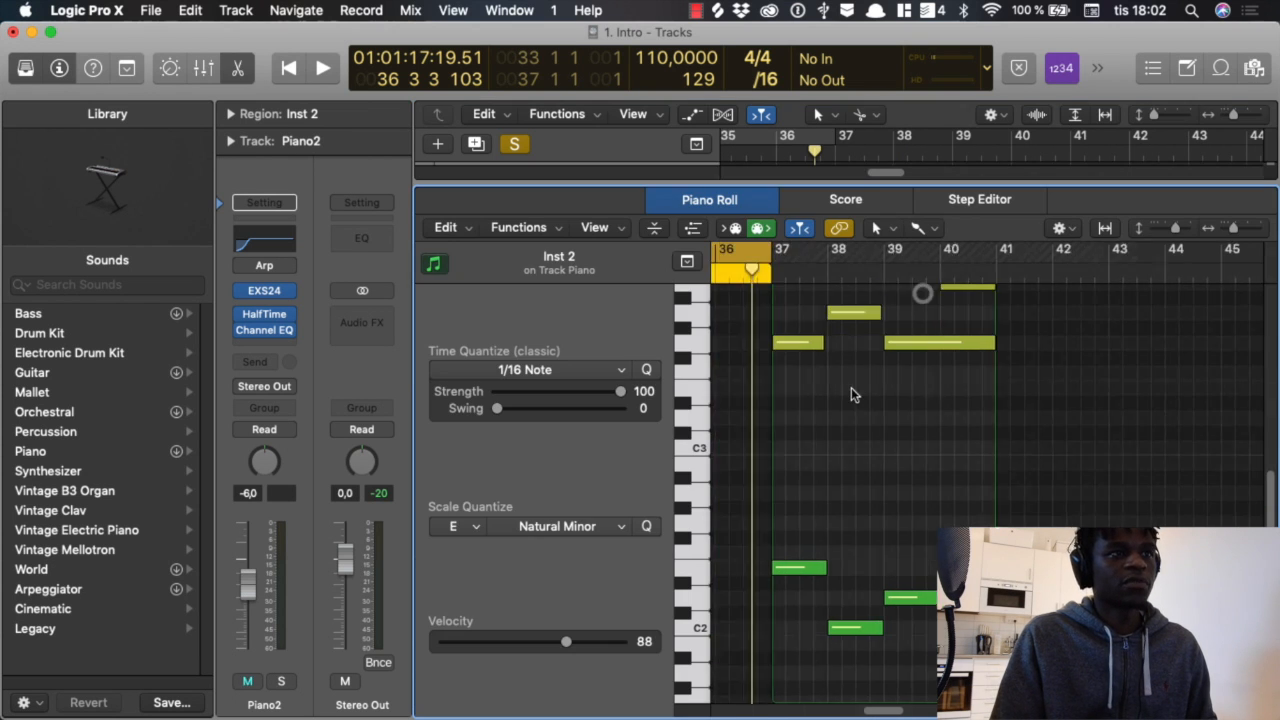
scroll(1000, 407, up, 3)
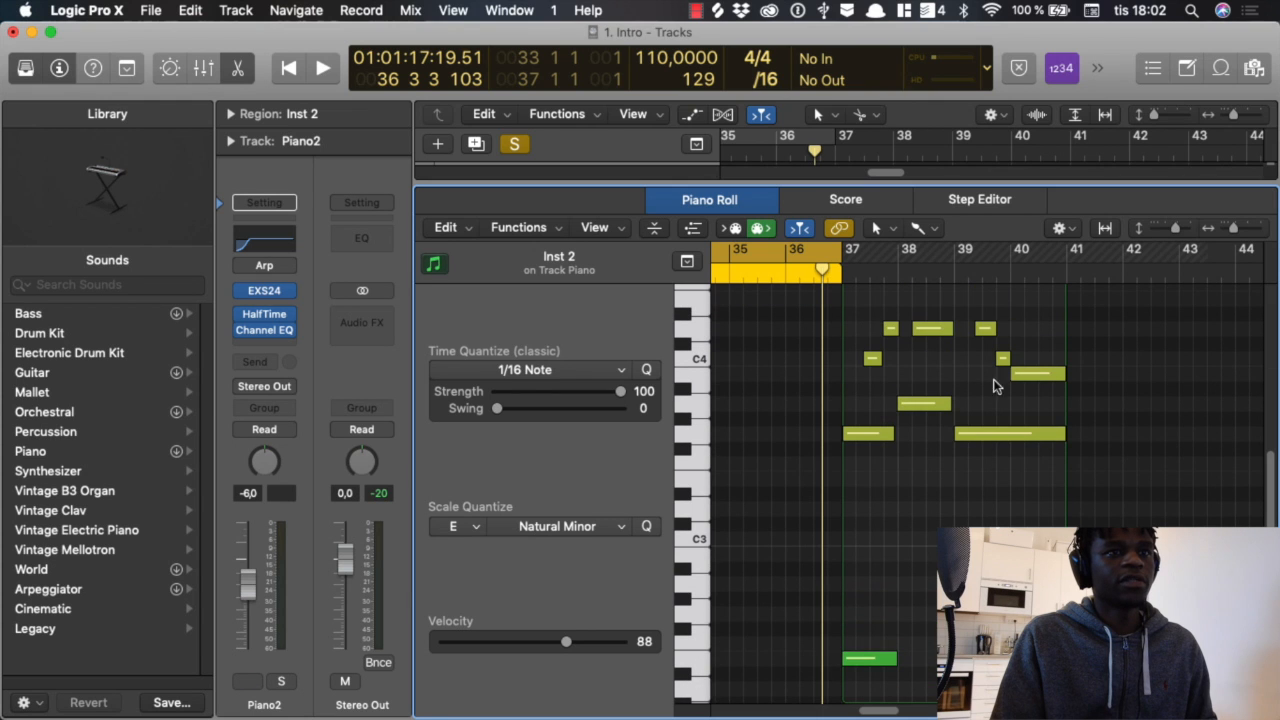
Step: Play the Piano region from bar 37 together with Pad2, enlarging the tracks area above the Piano Roll
click(841, 251)
click(833, 250)
key(space)
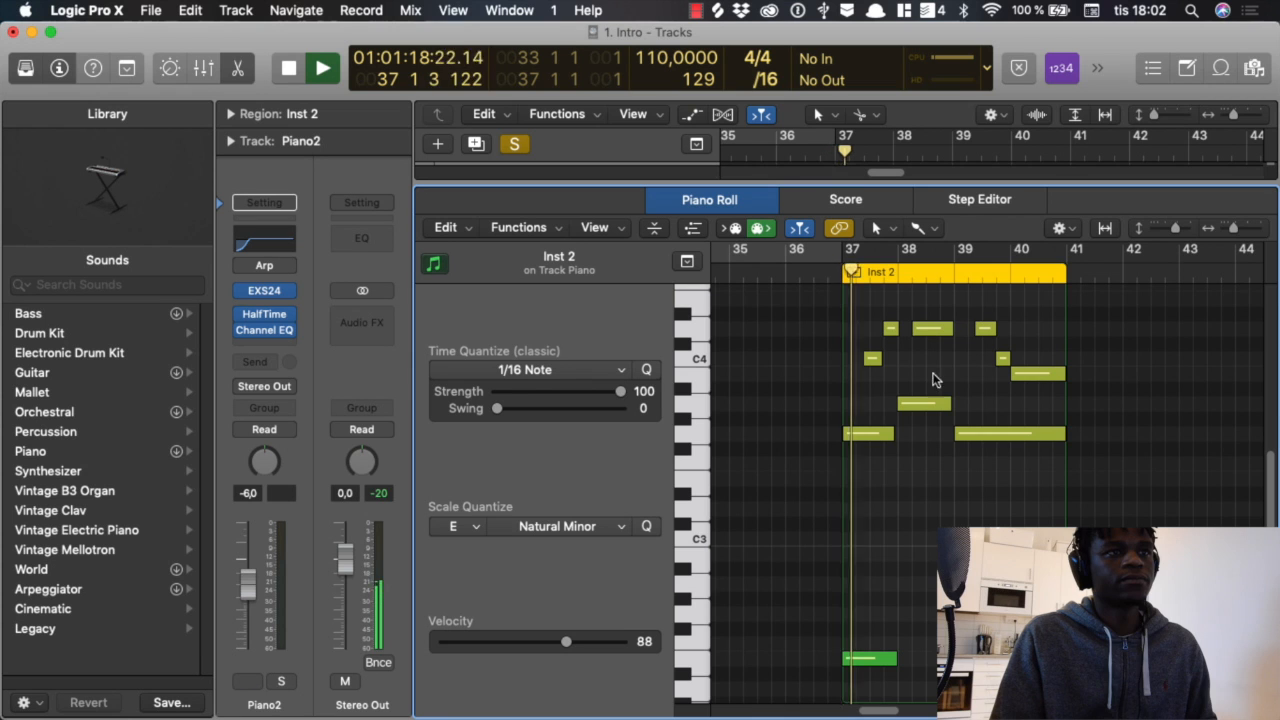
key(s)
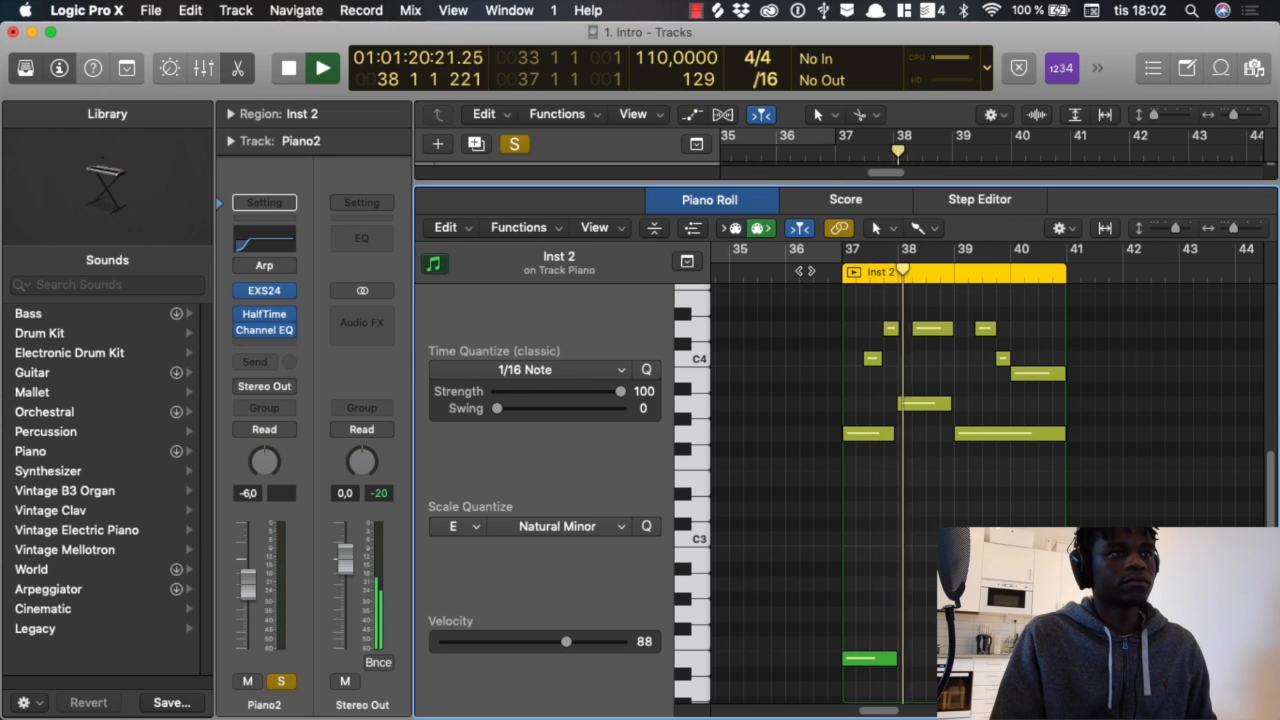
drag(796, 183, 790, 385)
scroll(700, 280, up, 2)
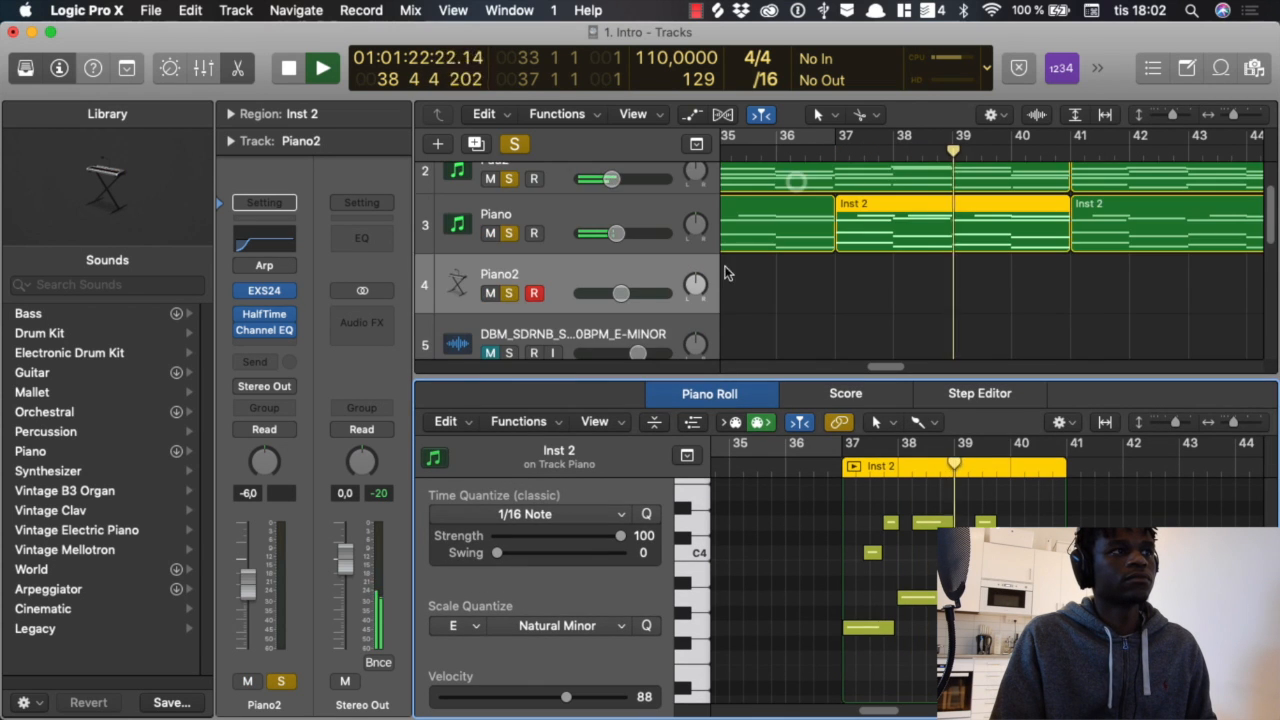
scroll(755, 295, up, 1)
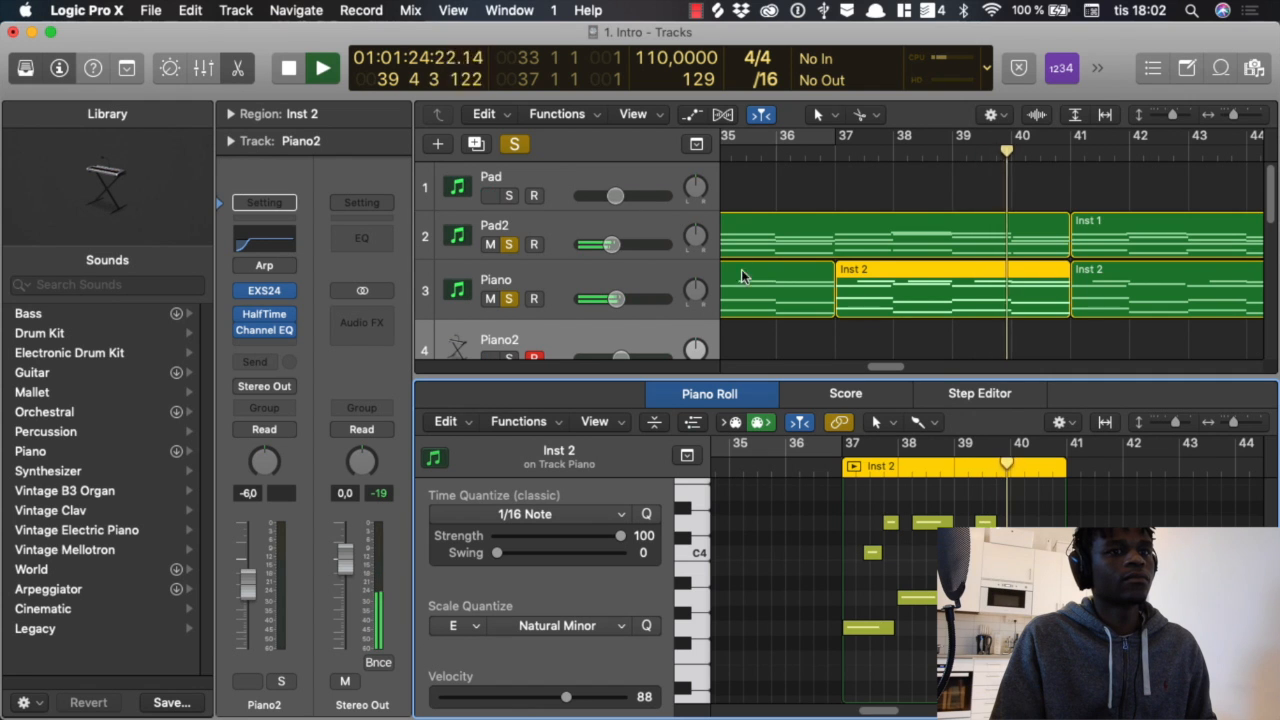
key(space)
Step: Turn off all track solos, close the Piano Roll and deselect the regions
click(514, 143)
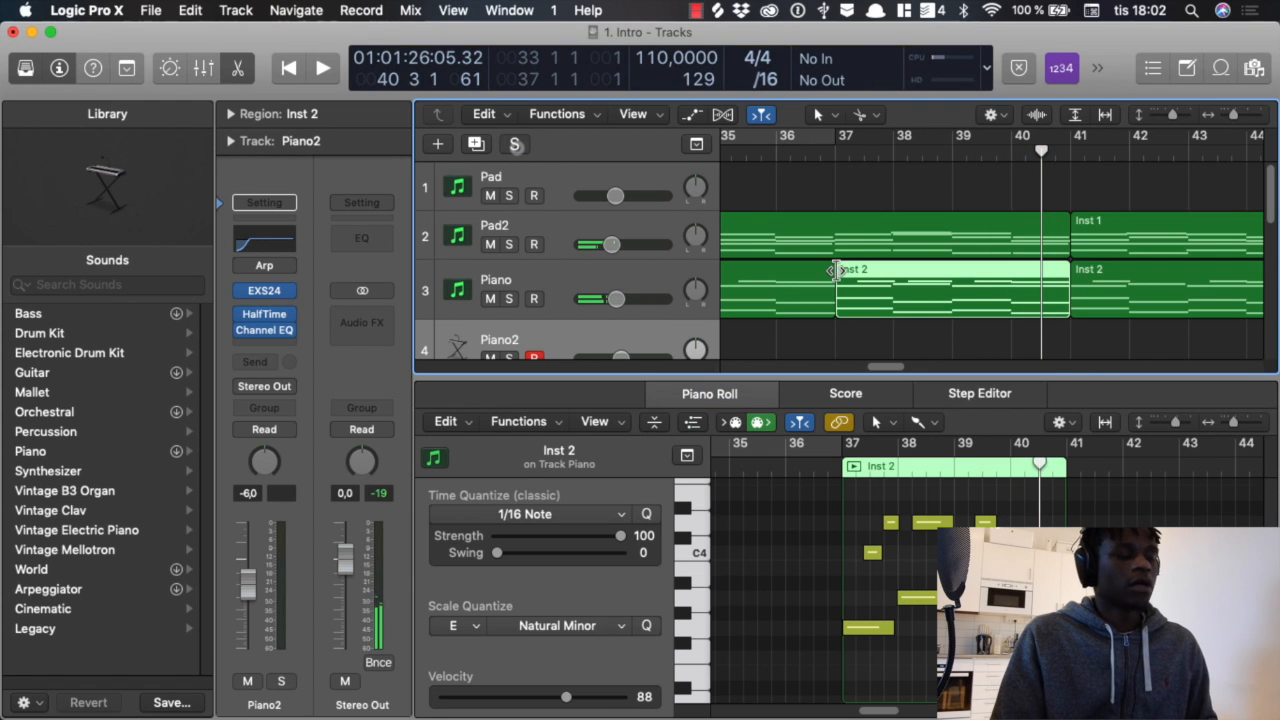
key(p)
click(923, 434)
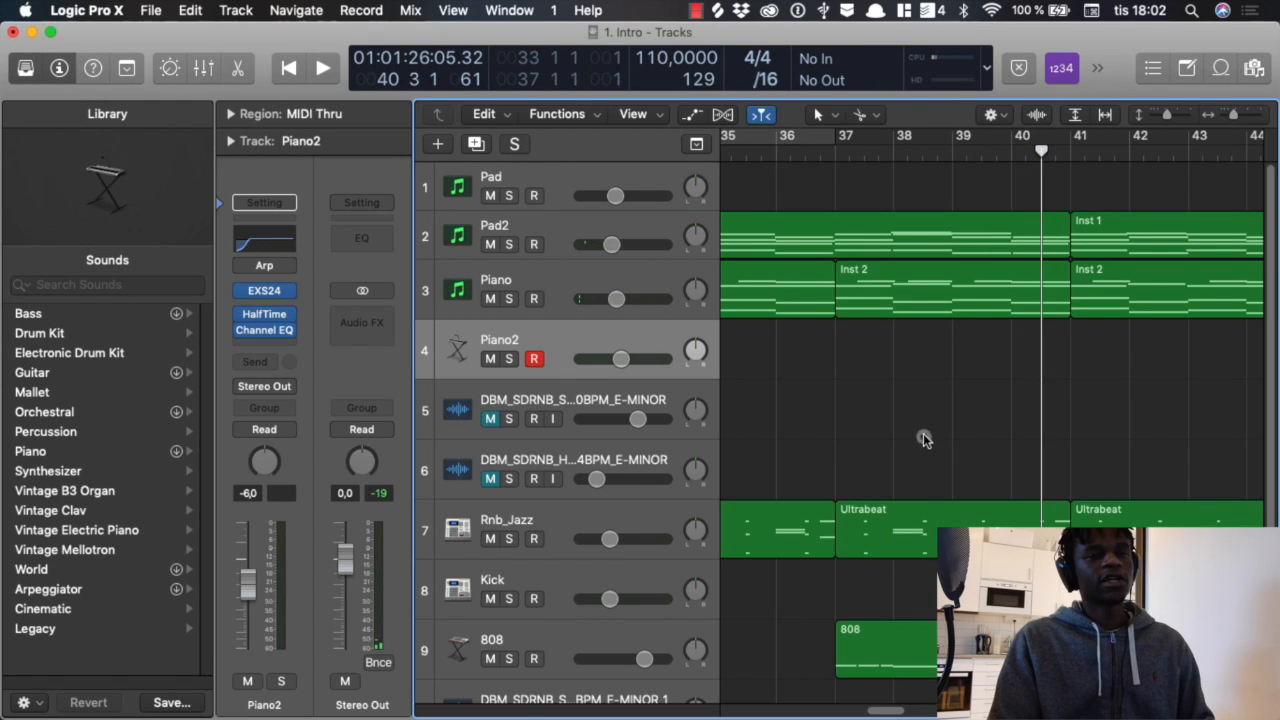
scroll(923, 425, down, 5)
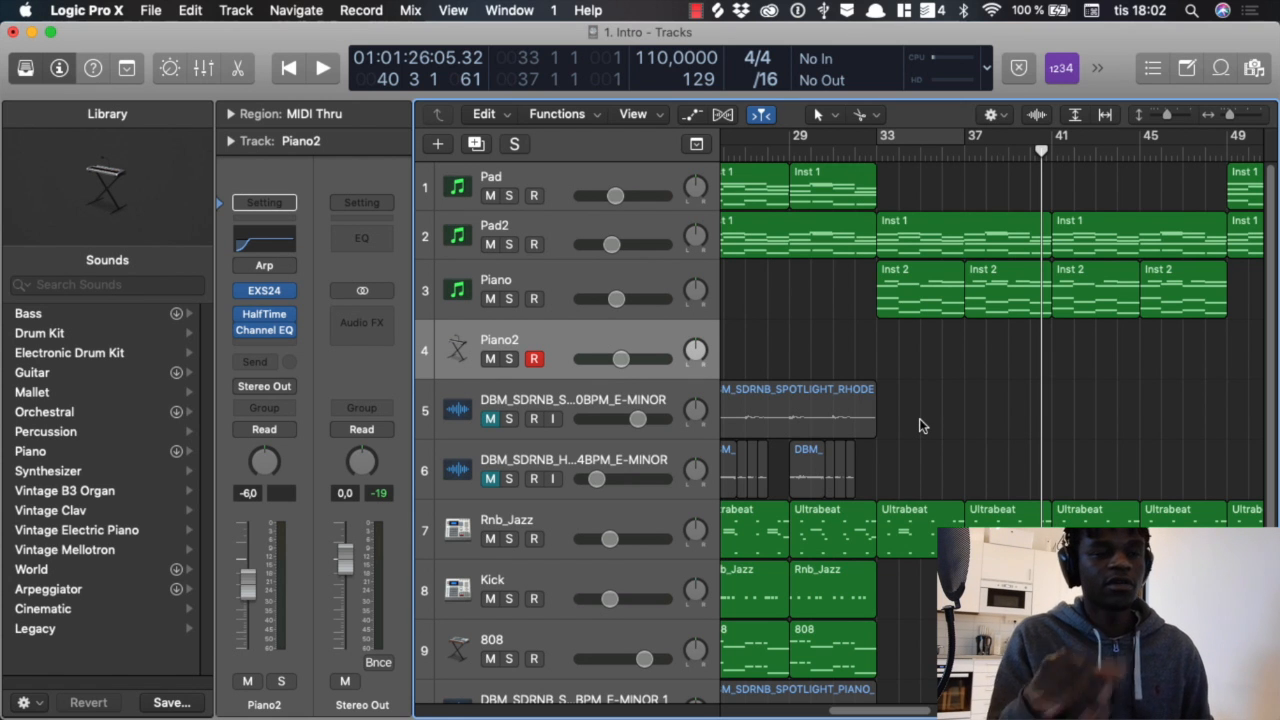
scroll(930, 420, down, 2)
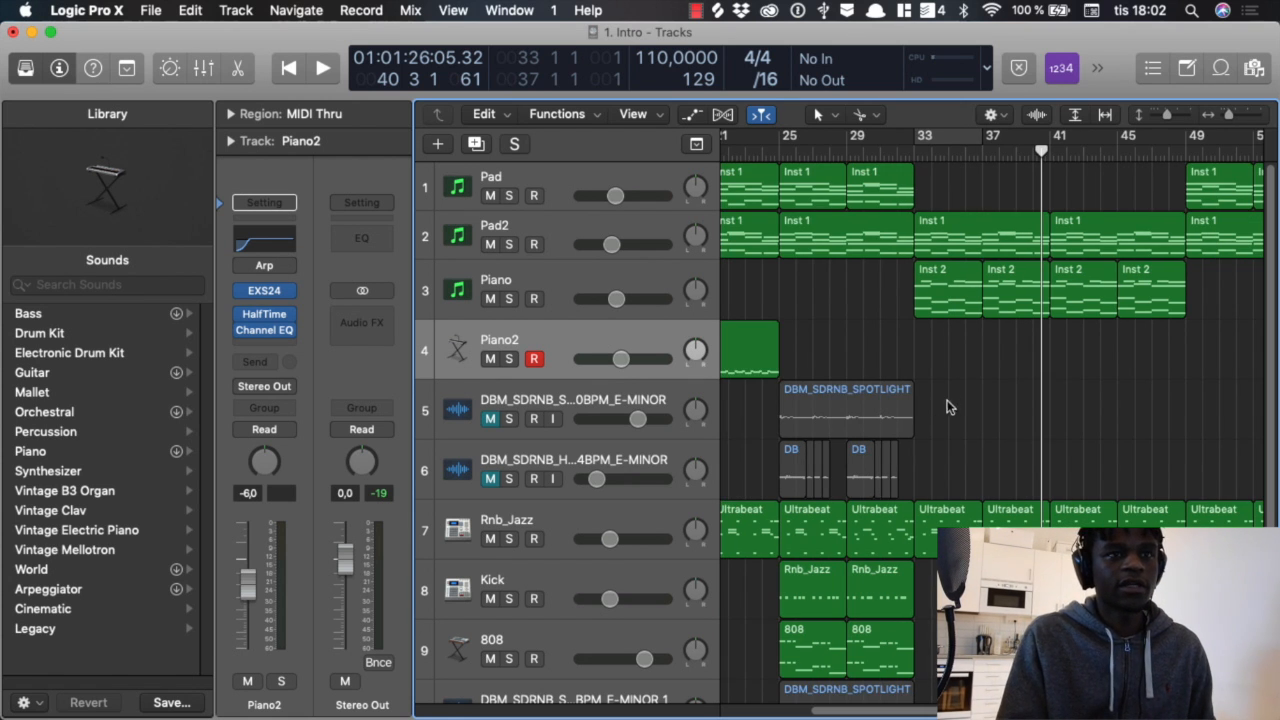
scroll(930, 410, left, 10)
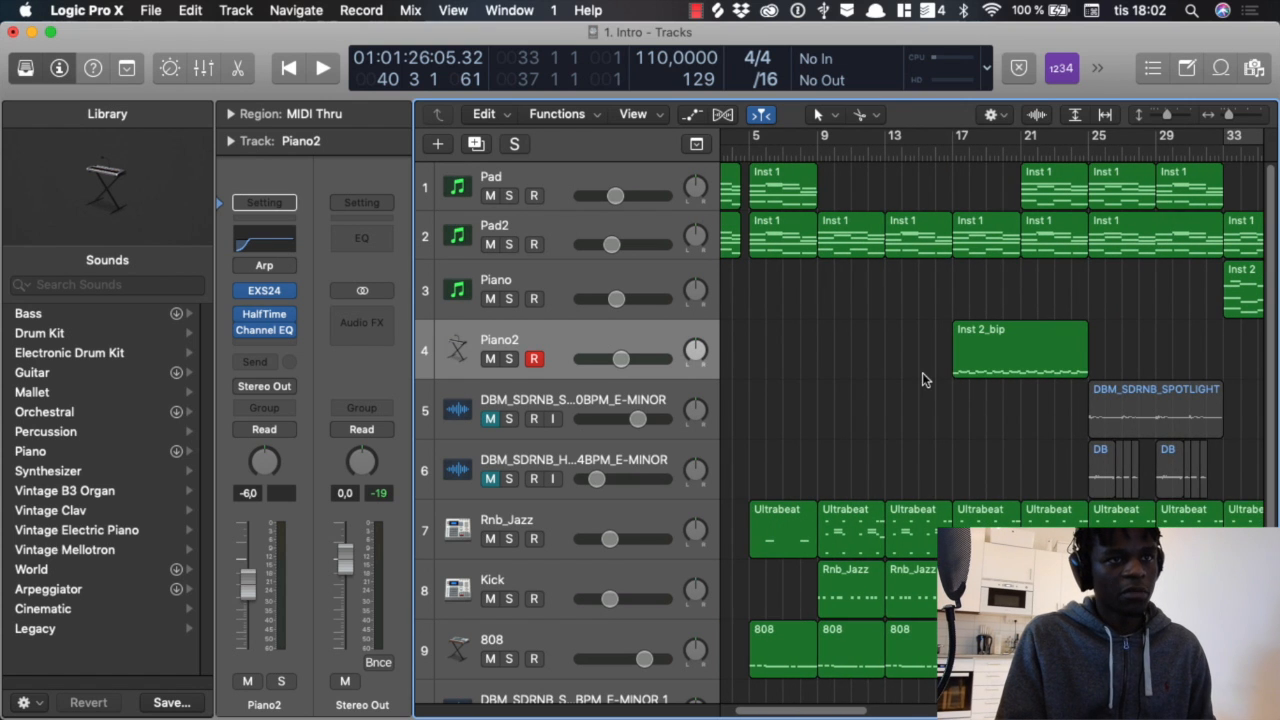
scroll(920, 378, right, 2)
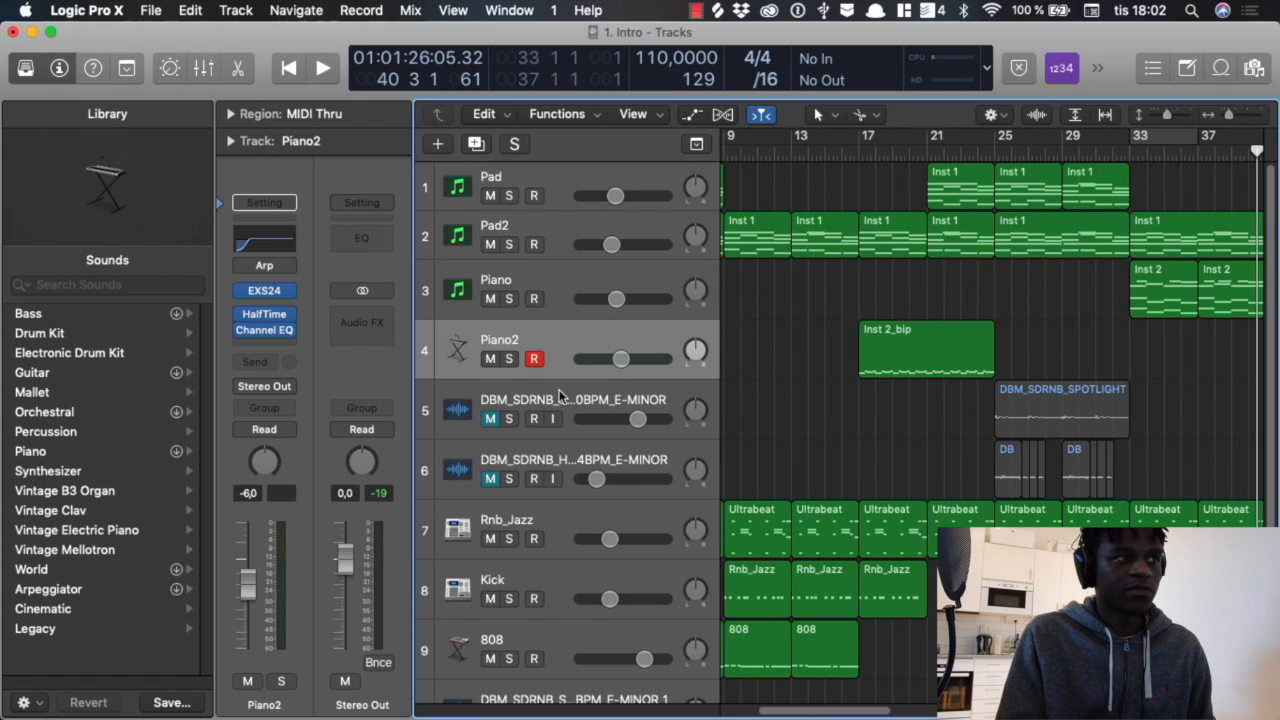
click(509, 359)
scroll(850, 315, right, 6)
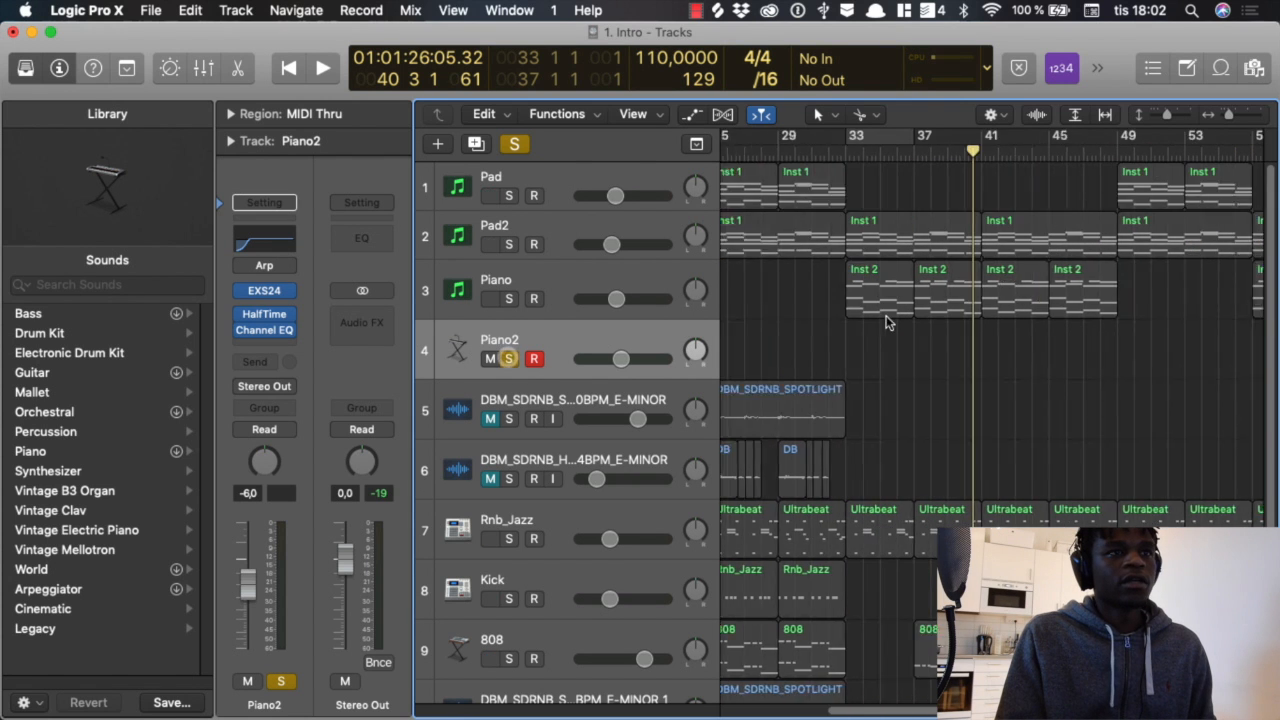
scroll(890, 335, left, 4)
click(507, 359)
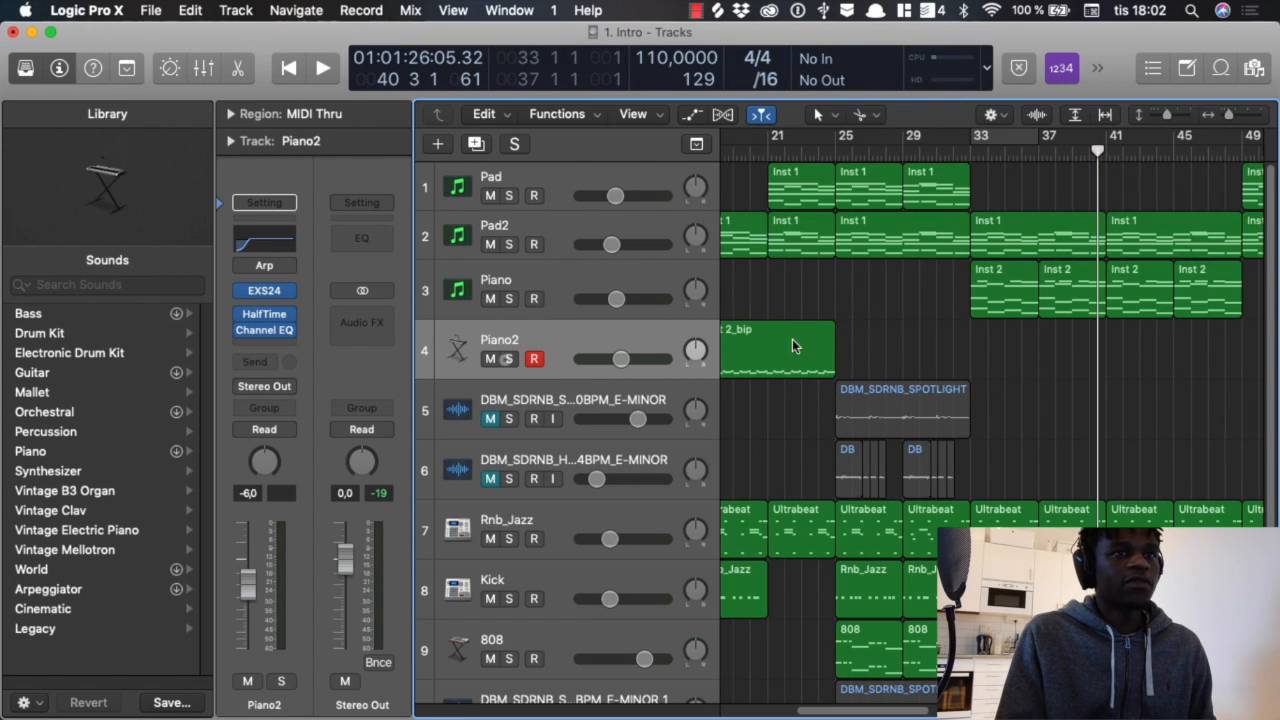
Step: Solo the Piano track, set the cycle range to bars 33 to 37 and play the section
scroll(912, 338, right, 2)
click(509, 299)
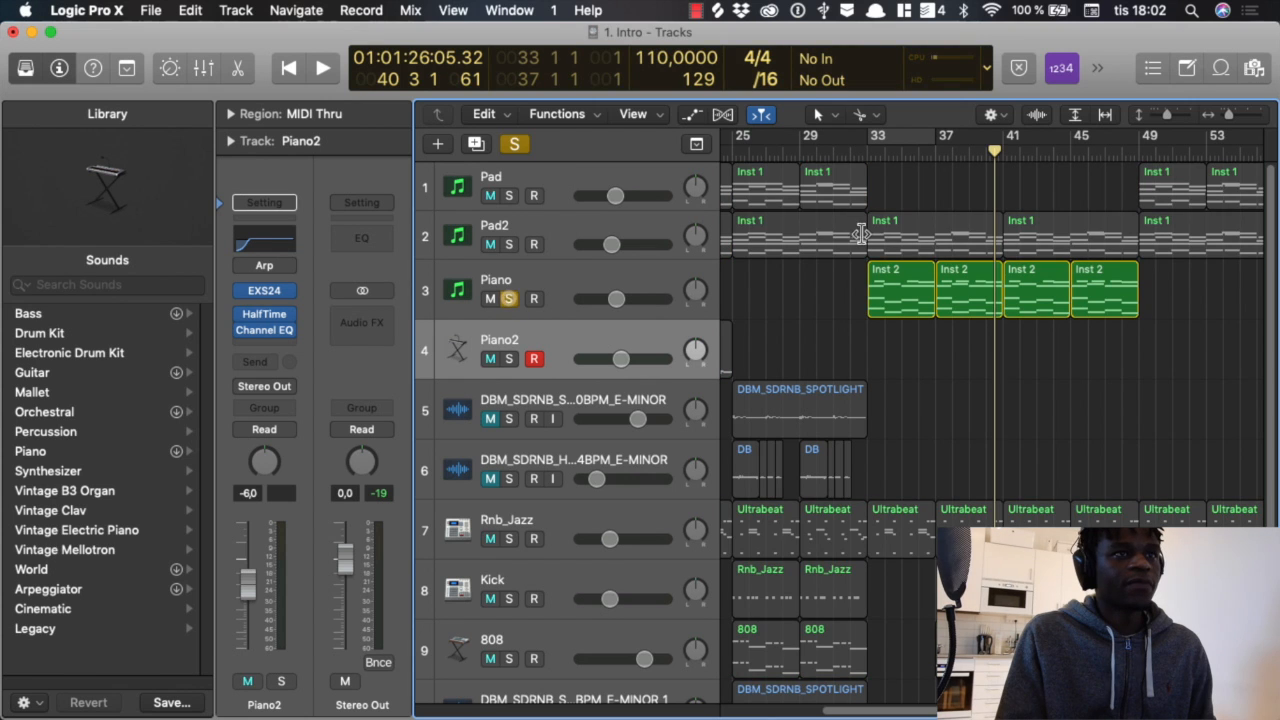
drag(873, 148, 937, 148)
key(space)
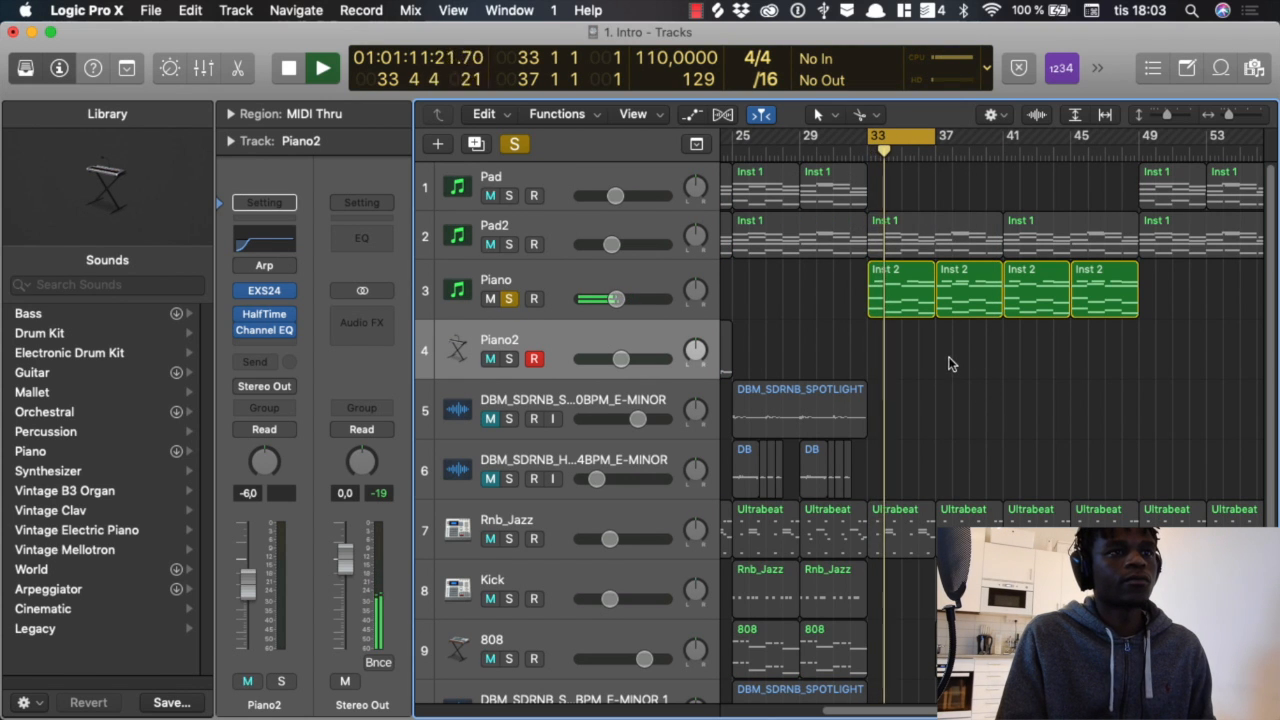
key(space)
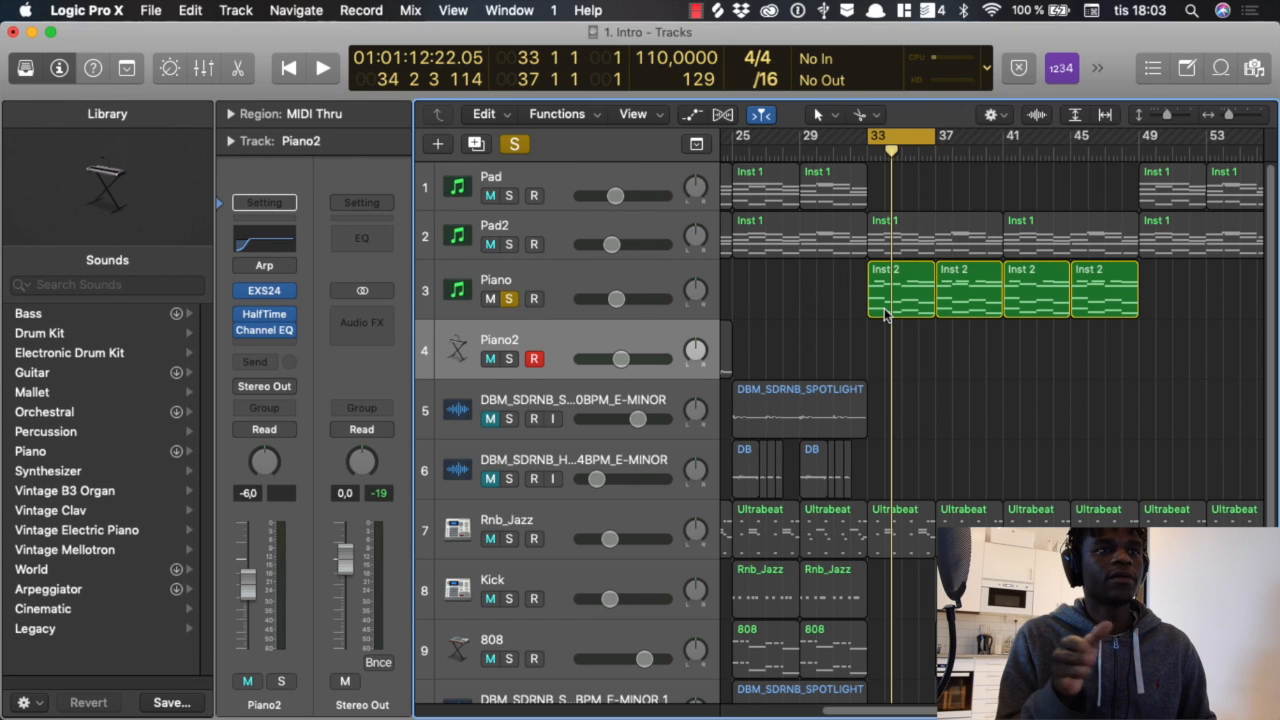
Step: Move the cycle range to bars 17 to 21, unsolo the Piano track and solo Piano2
scroll(880, 295, left, 5)
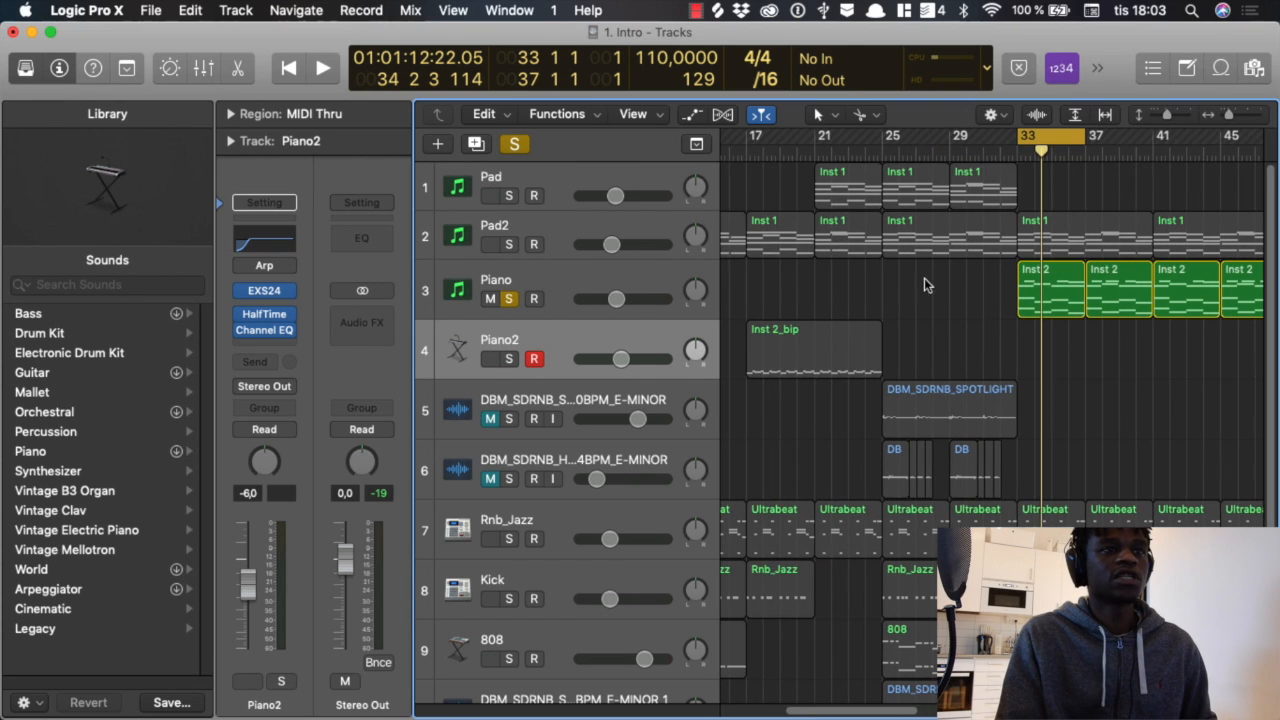
drag(1036, 140, 776, 170)
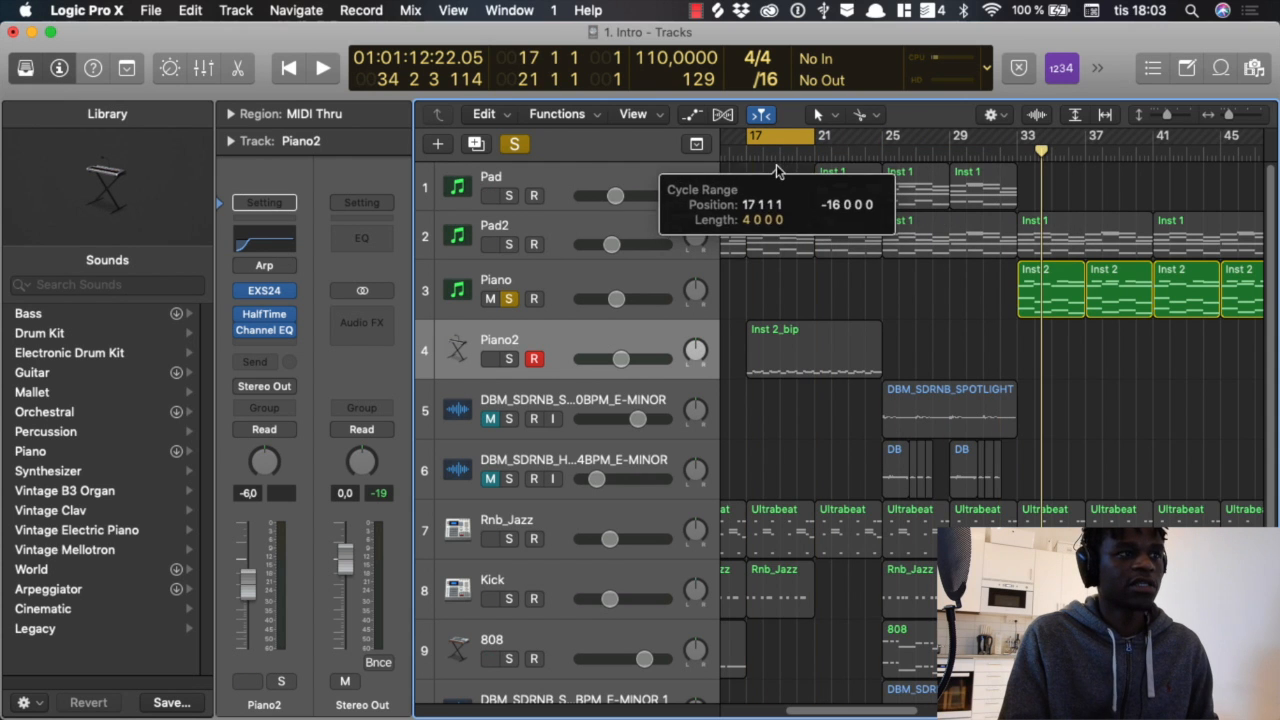
click(509, 299)
click(509, 358)
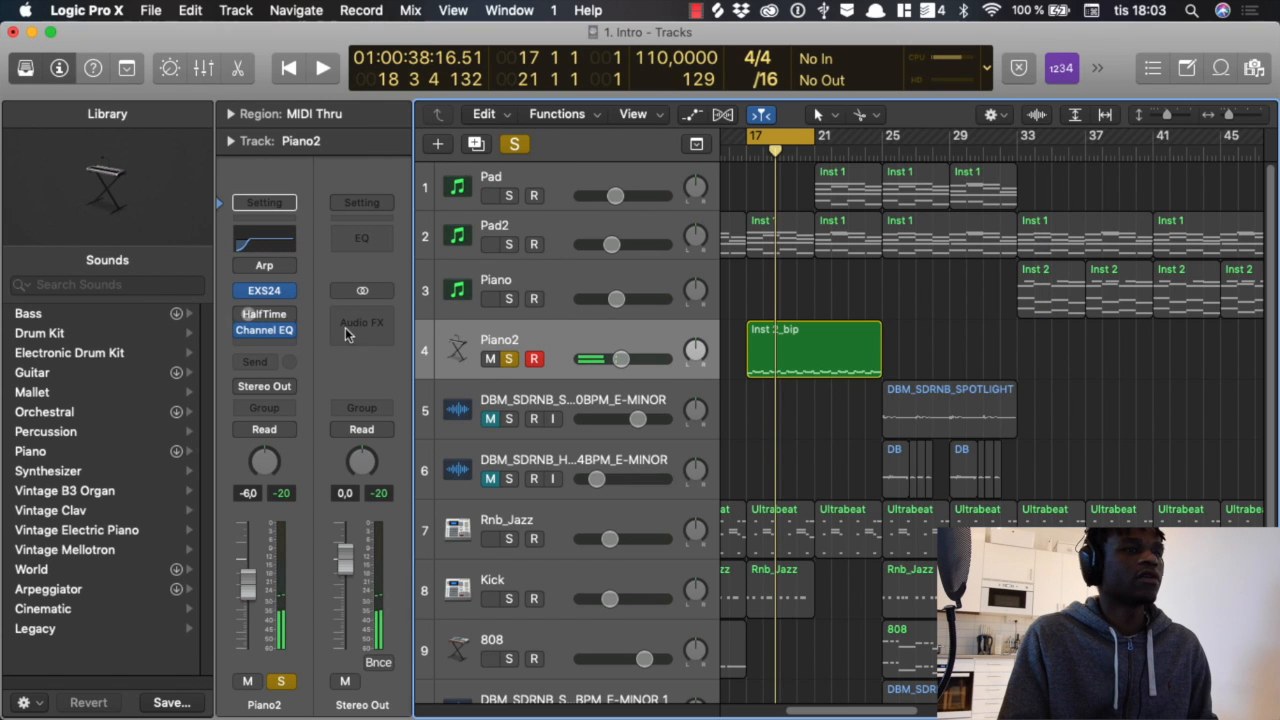
Step: View the Inst 2_bip region in the Piano Roll, play the cycled section and close the Piano Roll
double_click(807, 346)
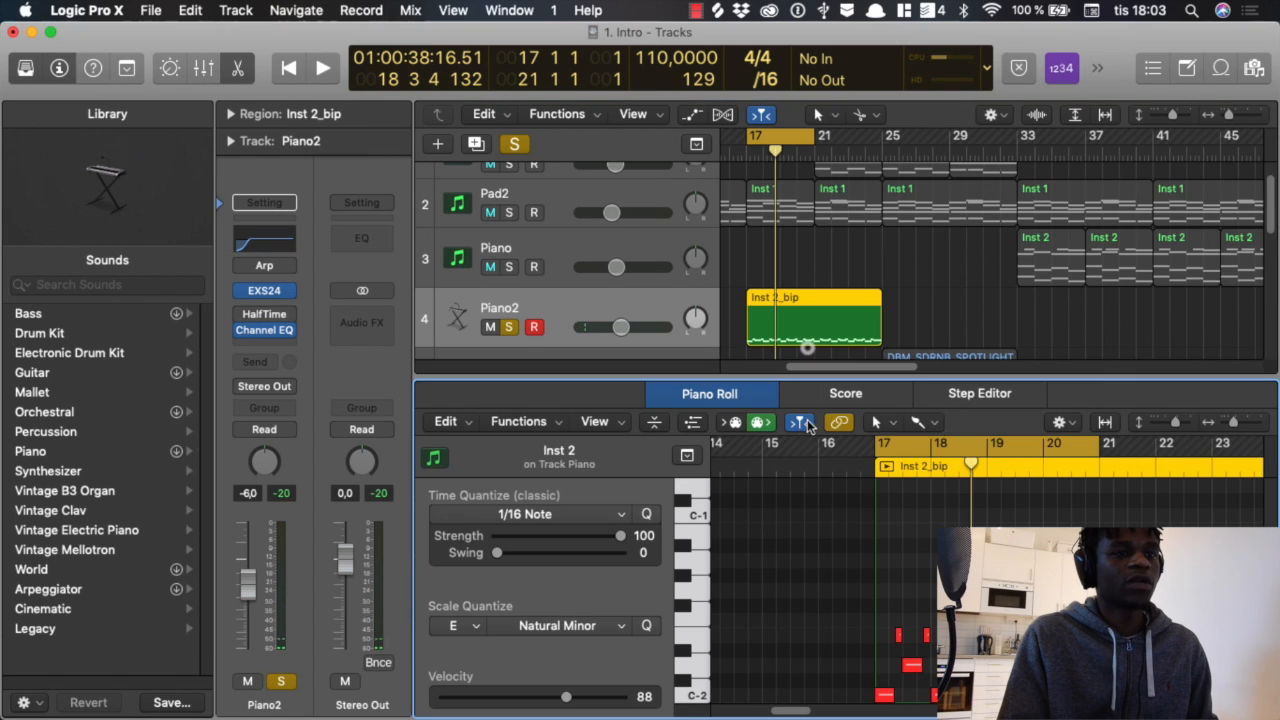
key(shift+space)
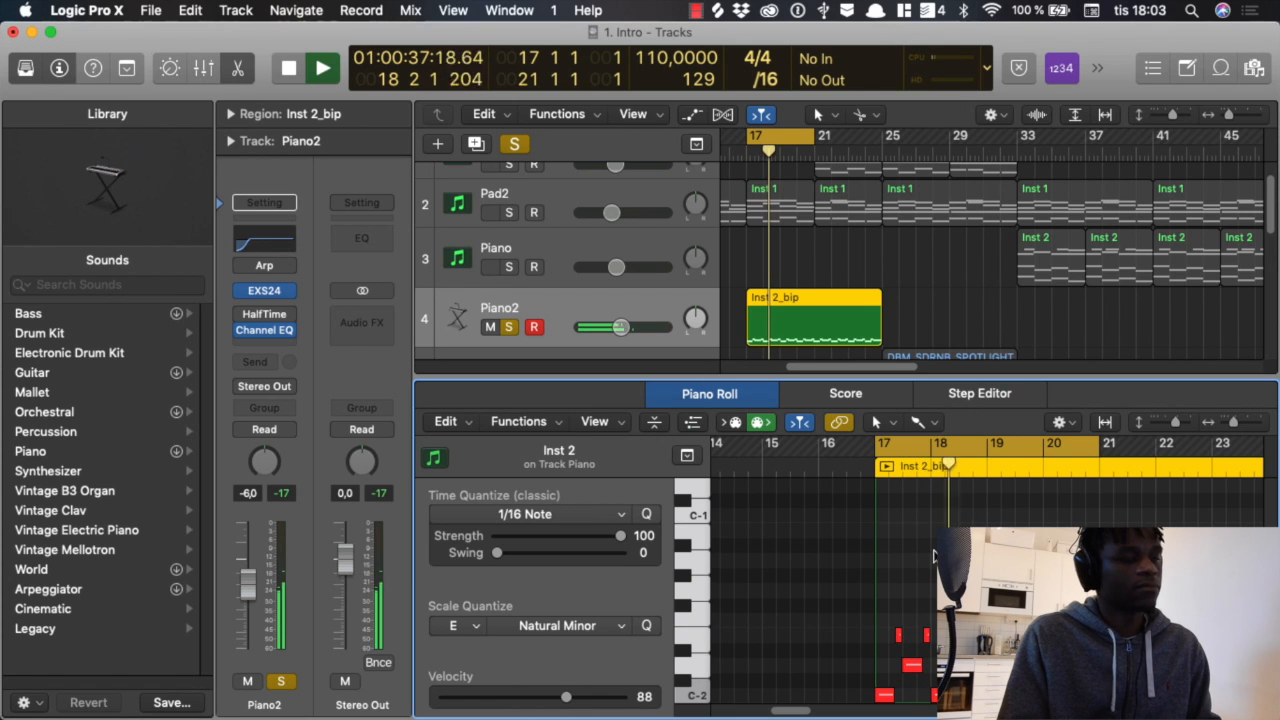
key(p)
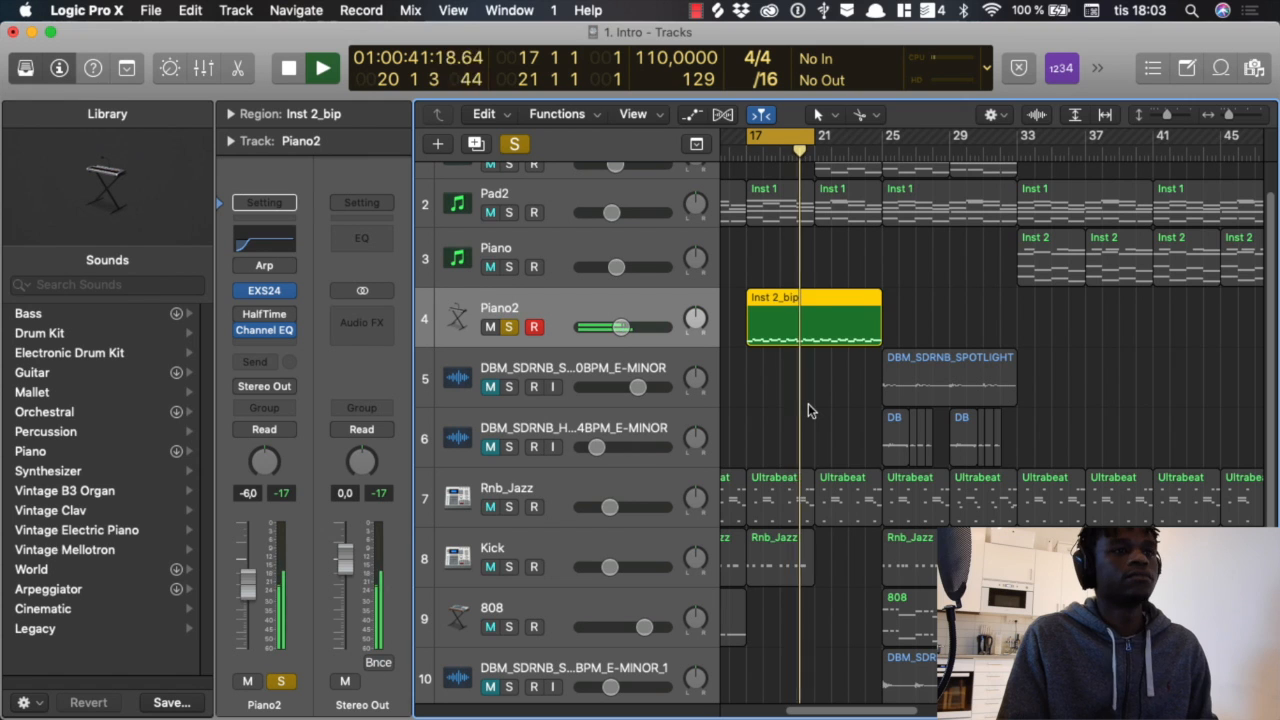
key(space)
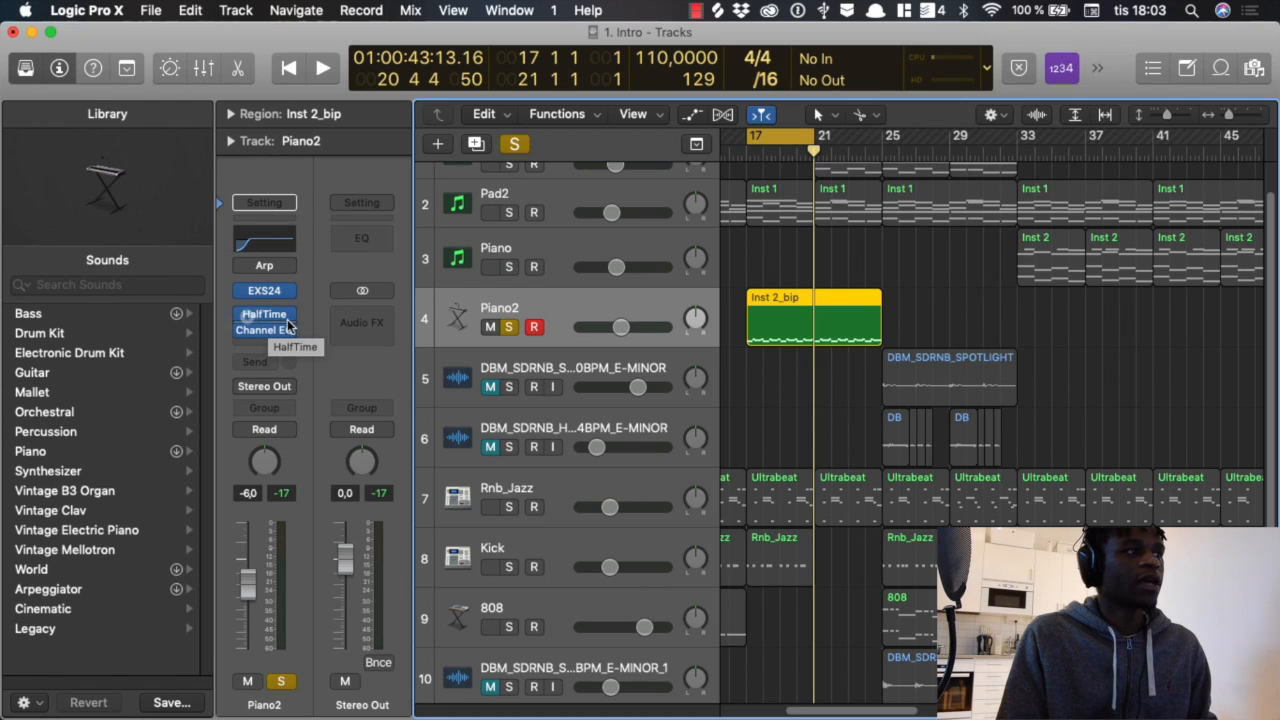
Step: Examine the HalfTime plug-in's settings on Piano2, close it and replay the cycled section
click(248, 315)
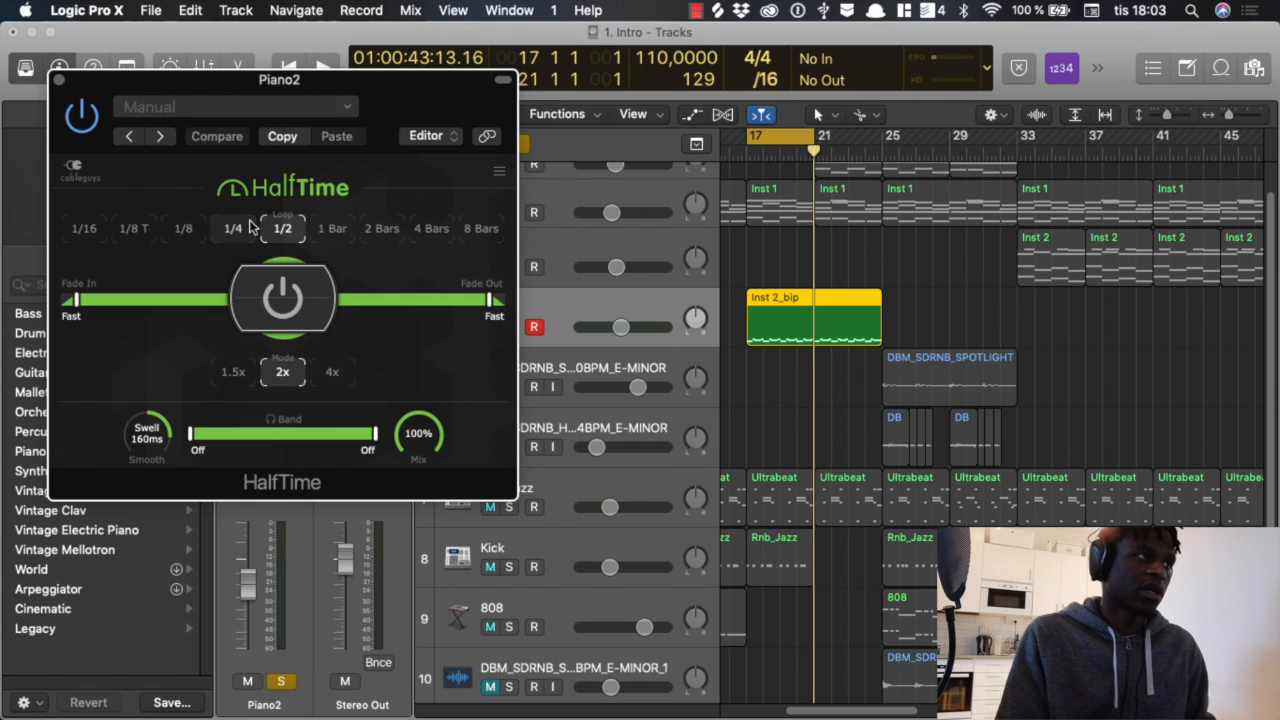
click(59, 80)
key(space)
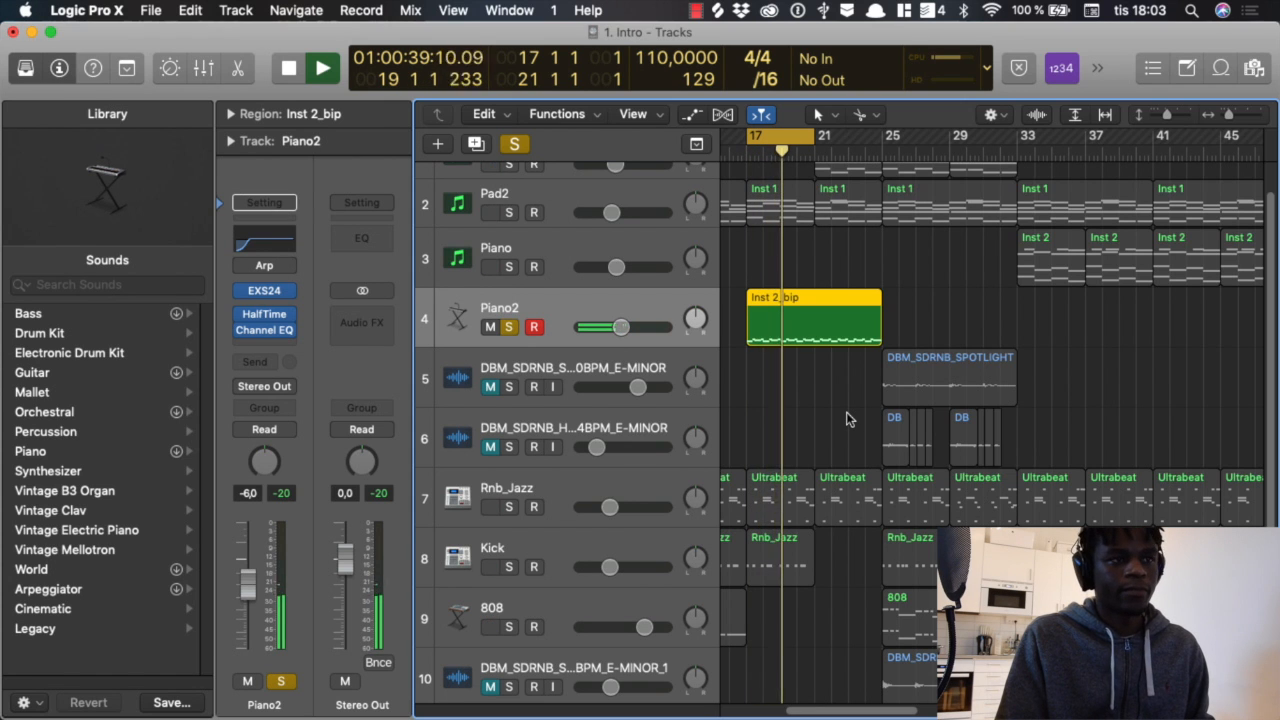
key(space)
Step: Play the soloed Piano2 track briefly from bar 17 once more and turn off its solo
scroll(830, 397, up, 1)
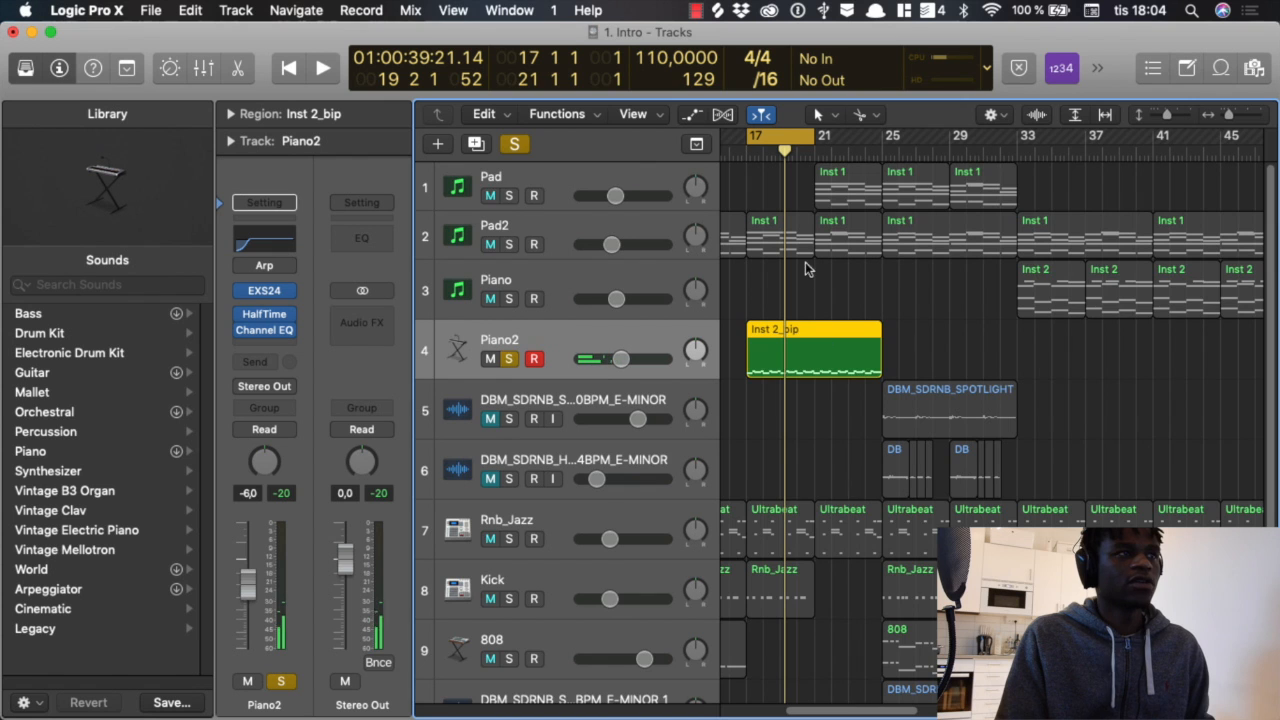
scroll(583, 292, down, 2)
key(s)
click(508, 276)
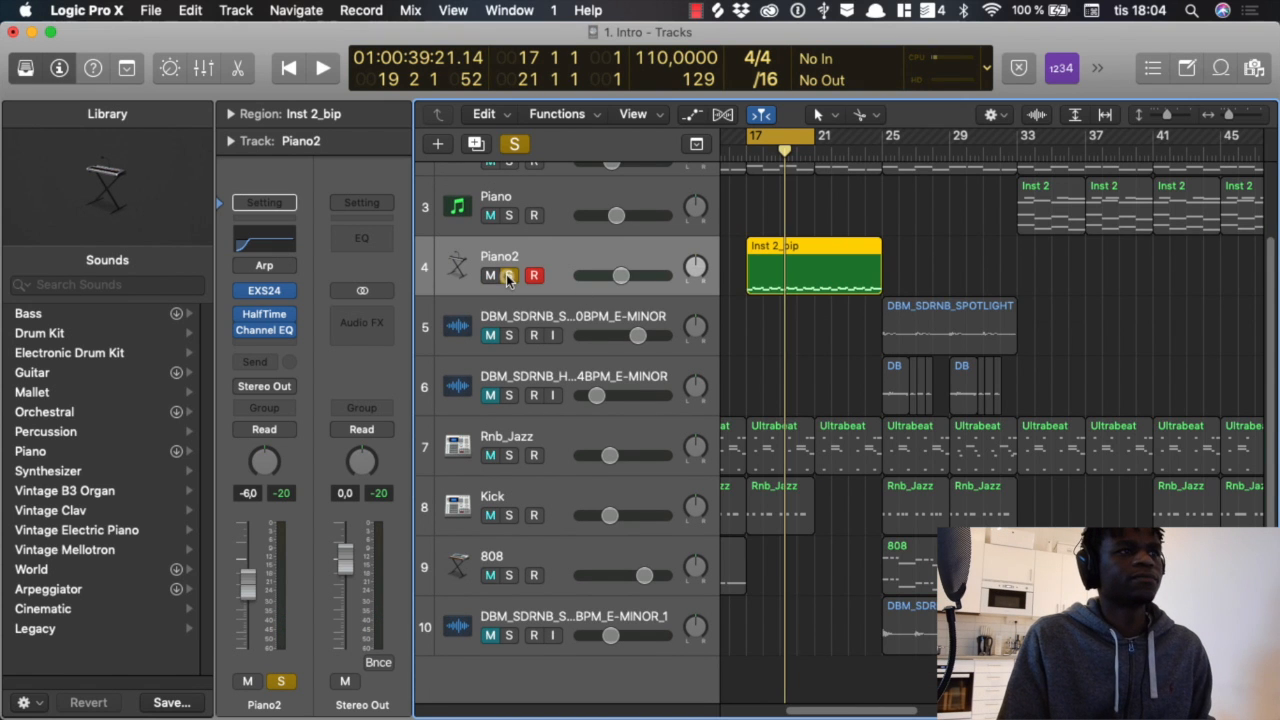
key(space)
key(space)
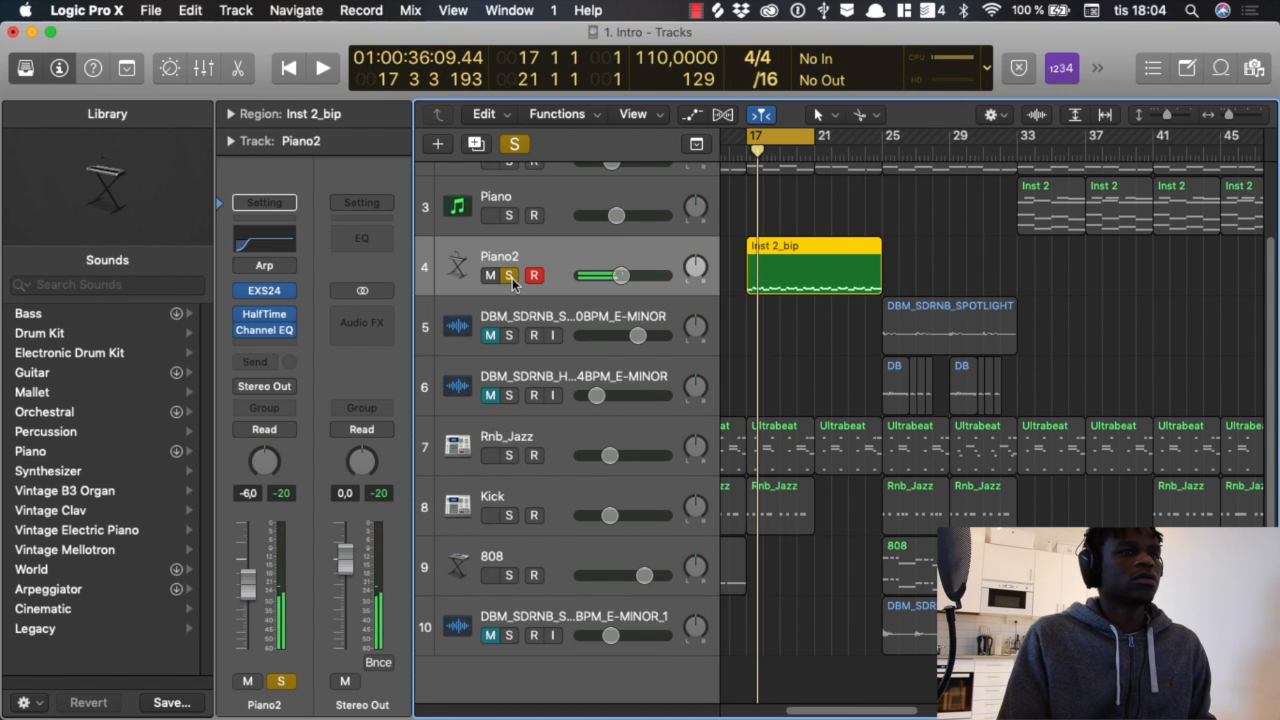
click(508, 276)
Step: Set the cycle range to bars 1 to 79, solo the Pad, Pad2, Piano and Piano2 tracks, and play them together
scroll(830, 347, up, 2)
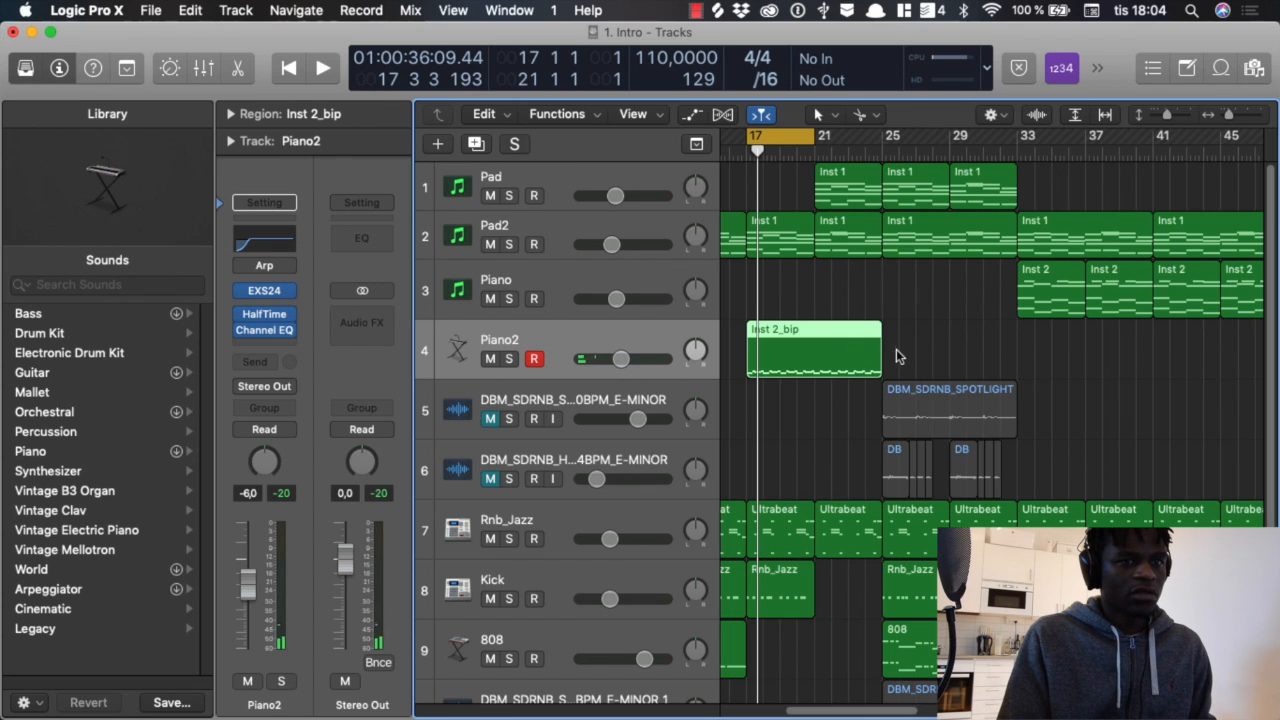
scroll(898, 346, down, 5)
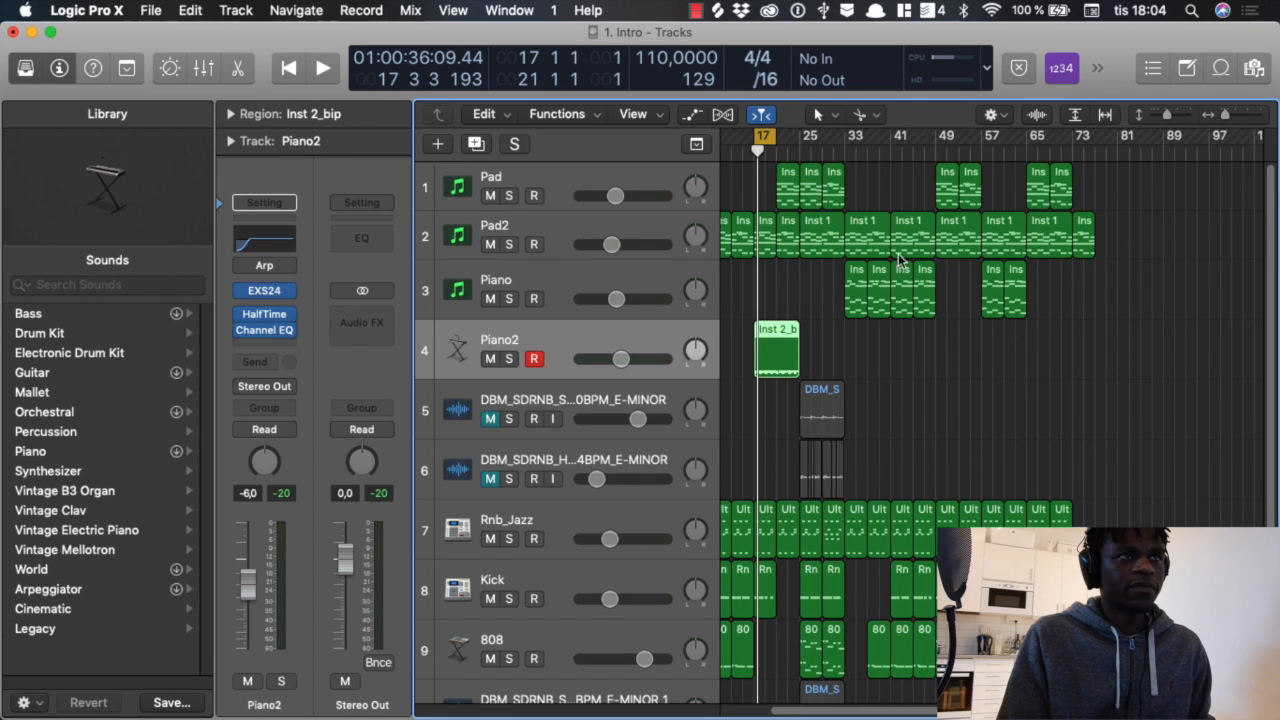
scroll(1015, 327, left, 3)
drag(1157, 143, 509, 343)
click(509, 196)
key(space)
scroll(779, 333, down, 3)
scroll(781, 338, up, 3)
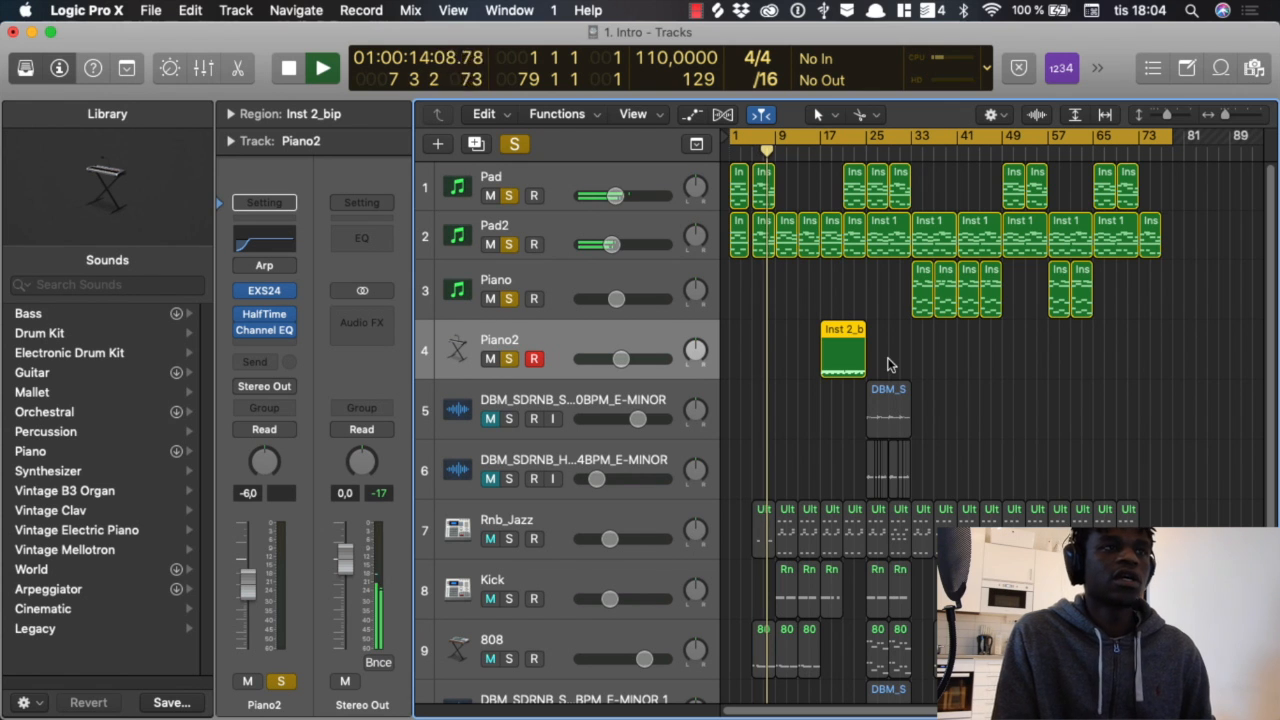
key(space)
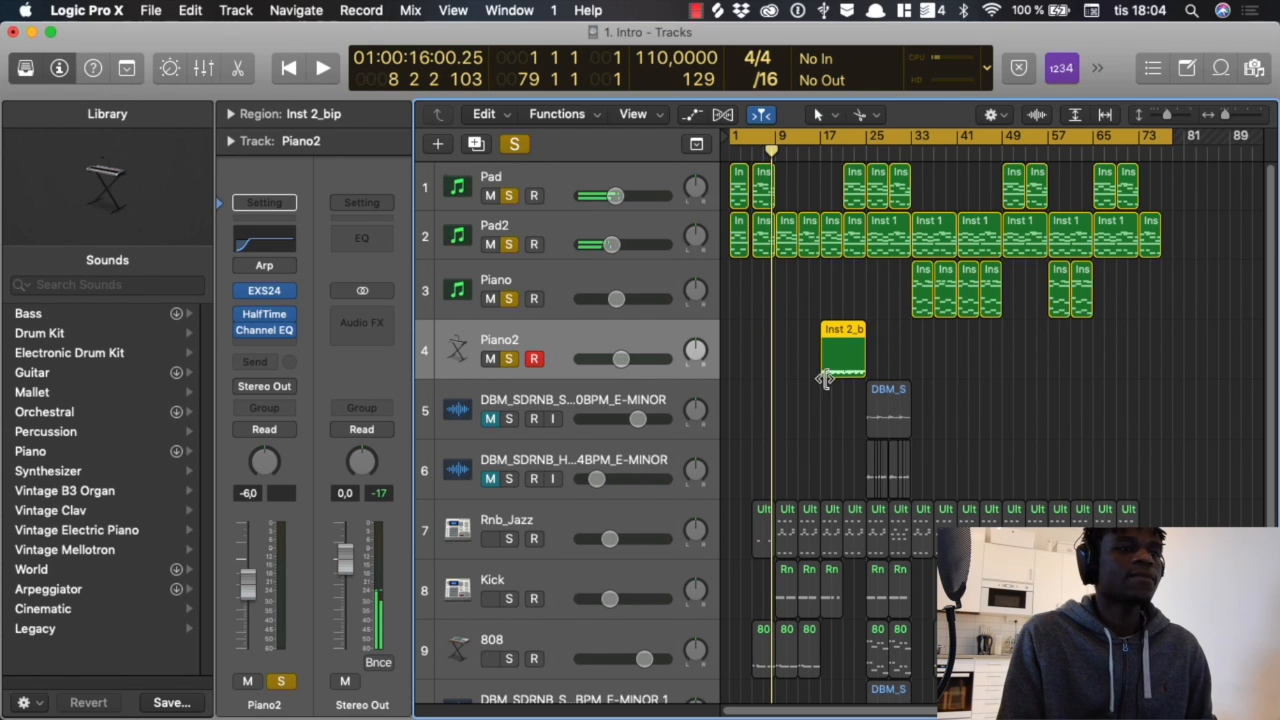
Step: Solo the Rnb_Jazz, Kick, 808 and last audio tracks as well, and clear all track solos
scroll(829, 380, down, 3)
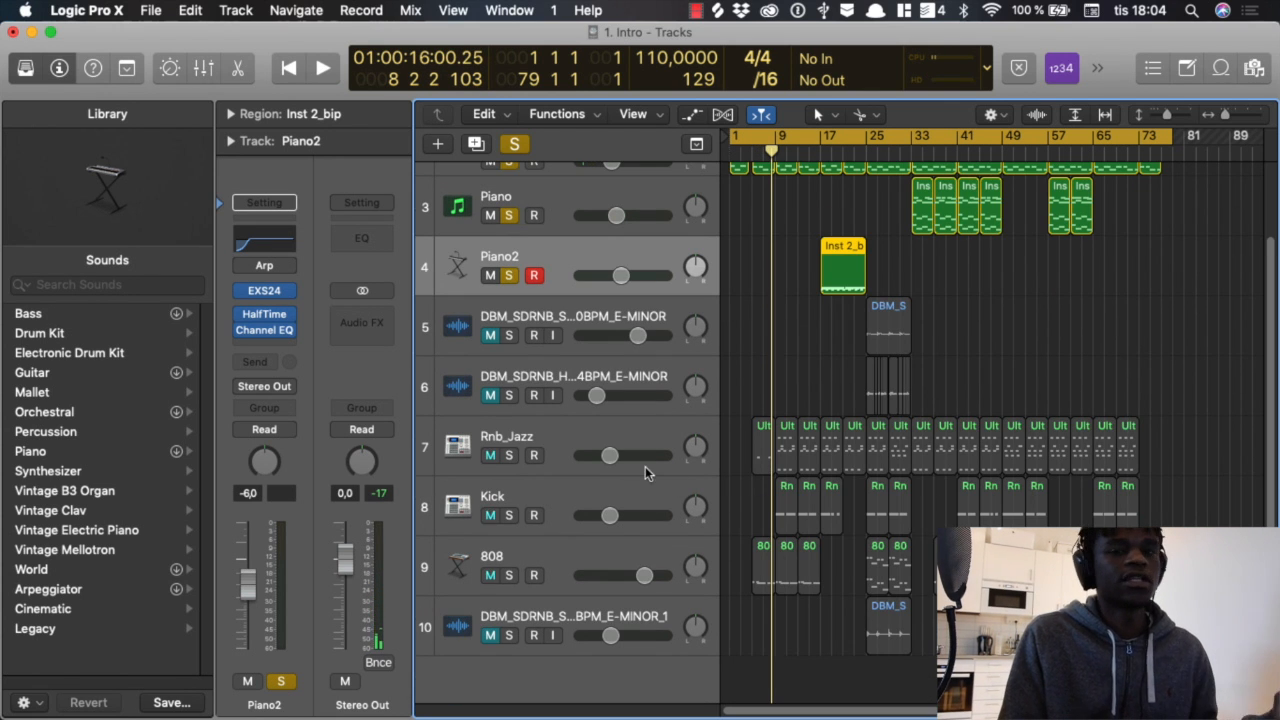
drag(510, 455, 509, 635)
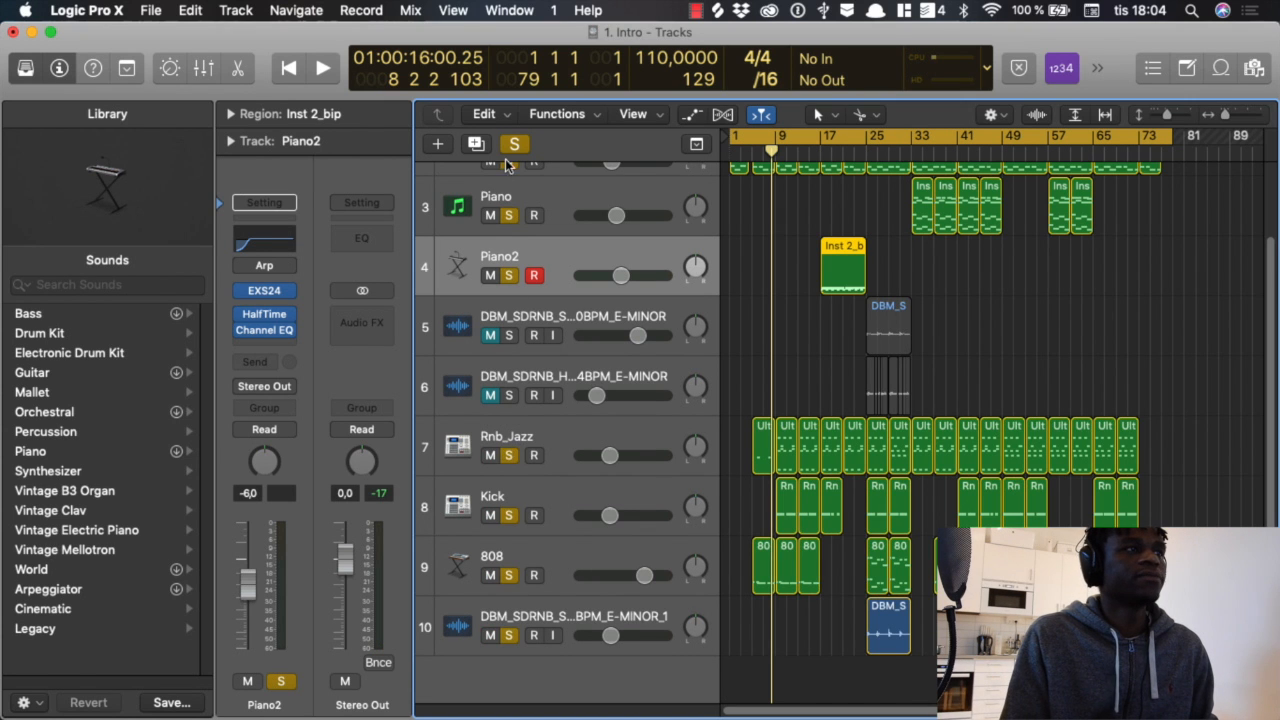
click(514, 146)
Step: Examine the Ultrabeat kit and its preset list on the Rnb_Jazz track, close the instrument and deselect the regions
click(512, 442)
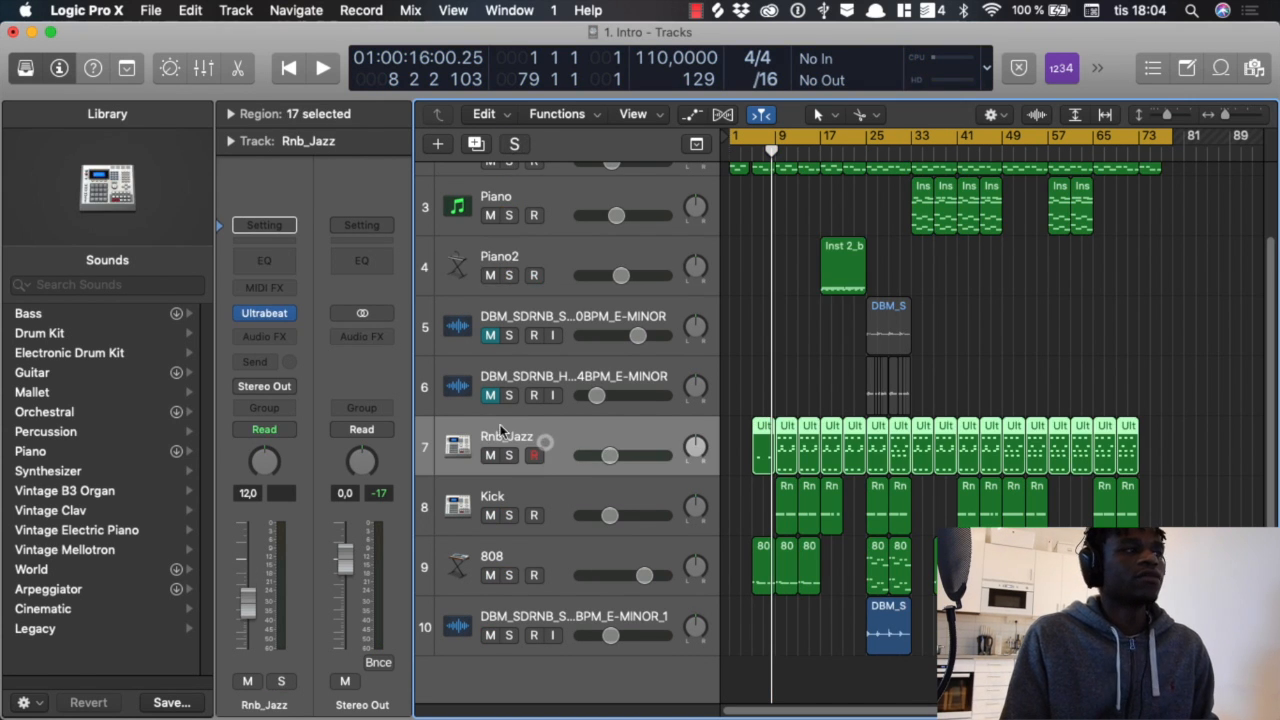
click(265, 314)
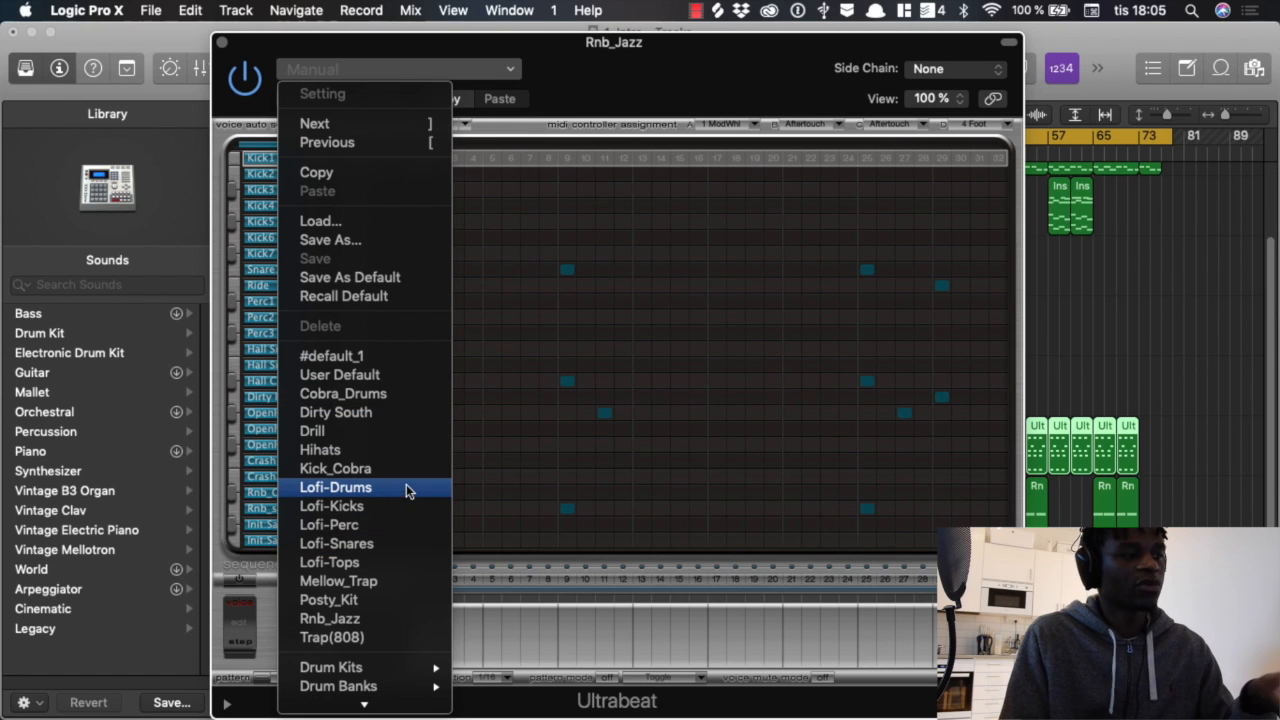
click(405, 619)
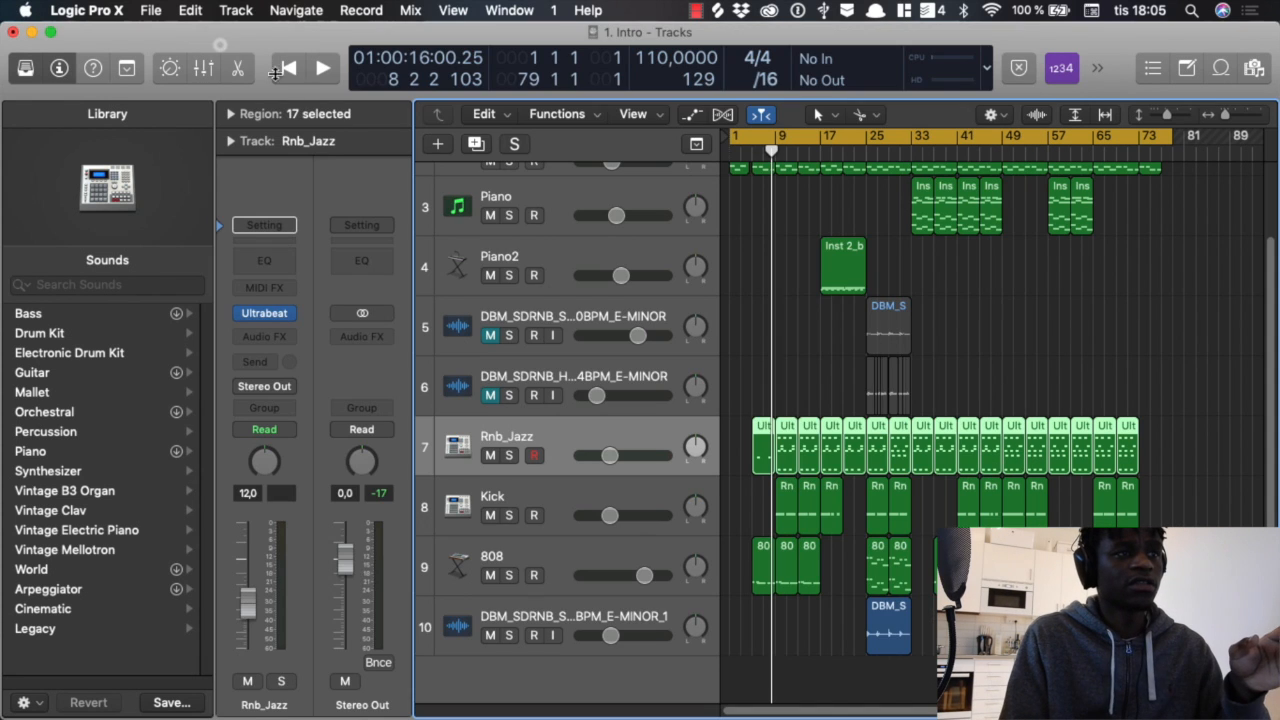
click(221, 43)
click(750, 343)
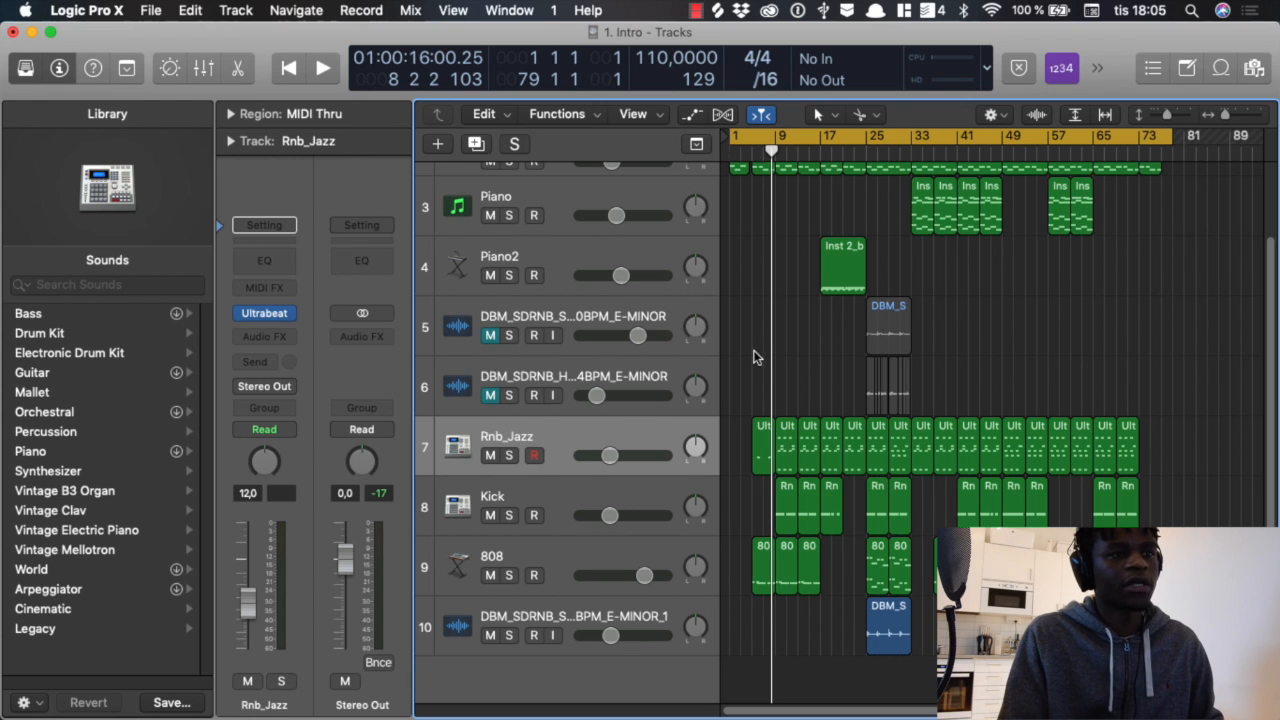
Step: Solo the Rnb_Jazz track, cycle bars 9 to 13 and open the bar 9 region's snare notes in the Piano Roll
scroll(762, 356, up, 5)
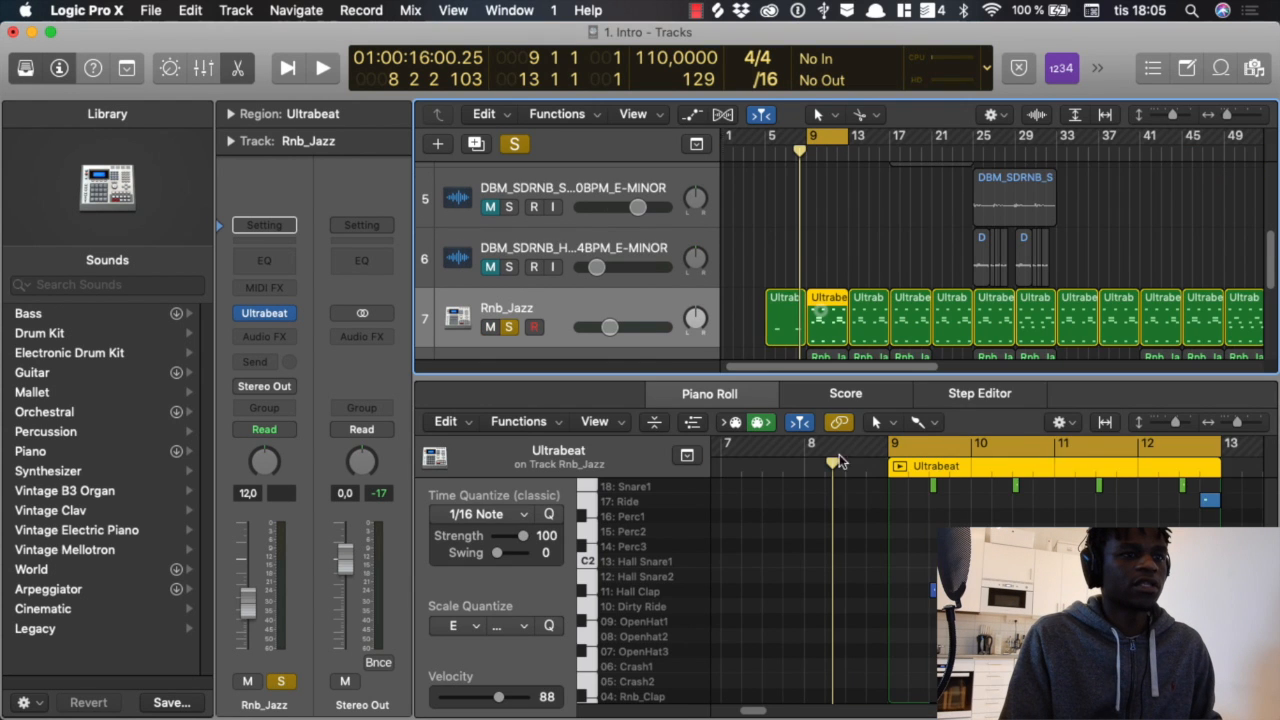
scroll(771, 531, down, 3)
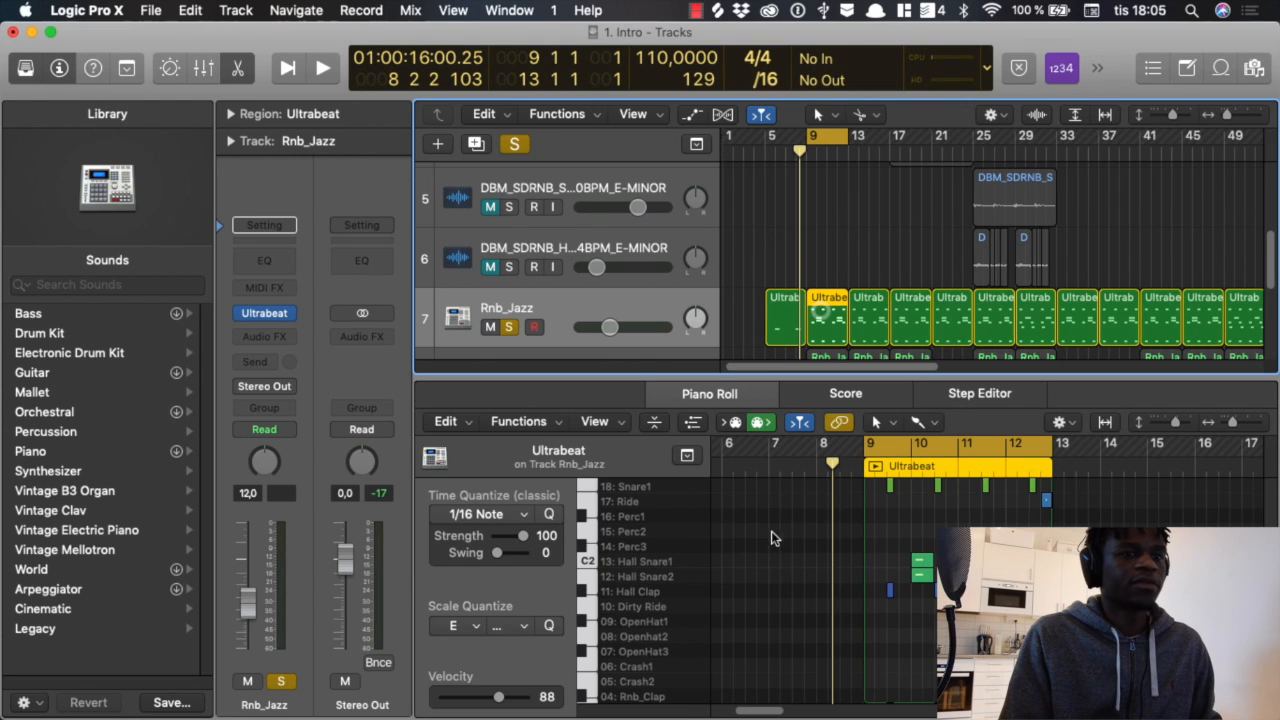
scroll(816, 558, up, 2)
scroll(817, 547, up, 4)
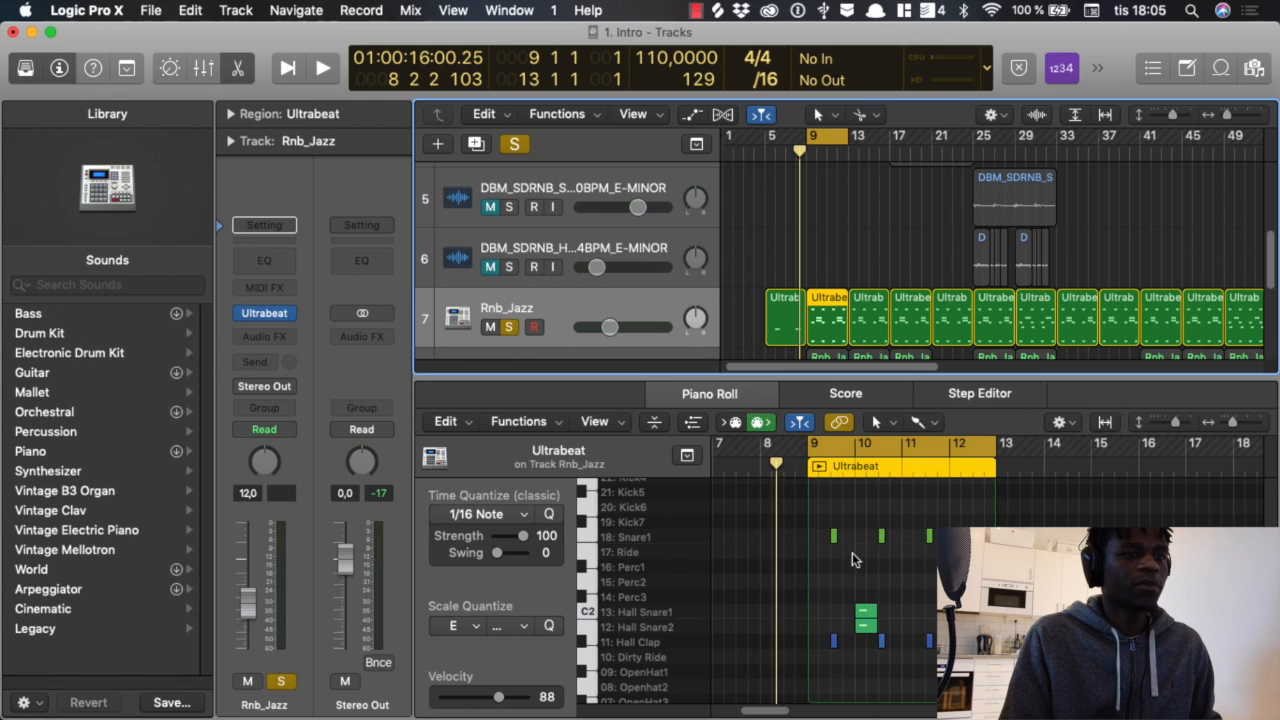
scroll(800, 547, left, 1)
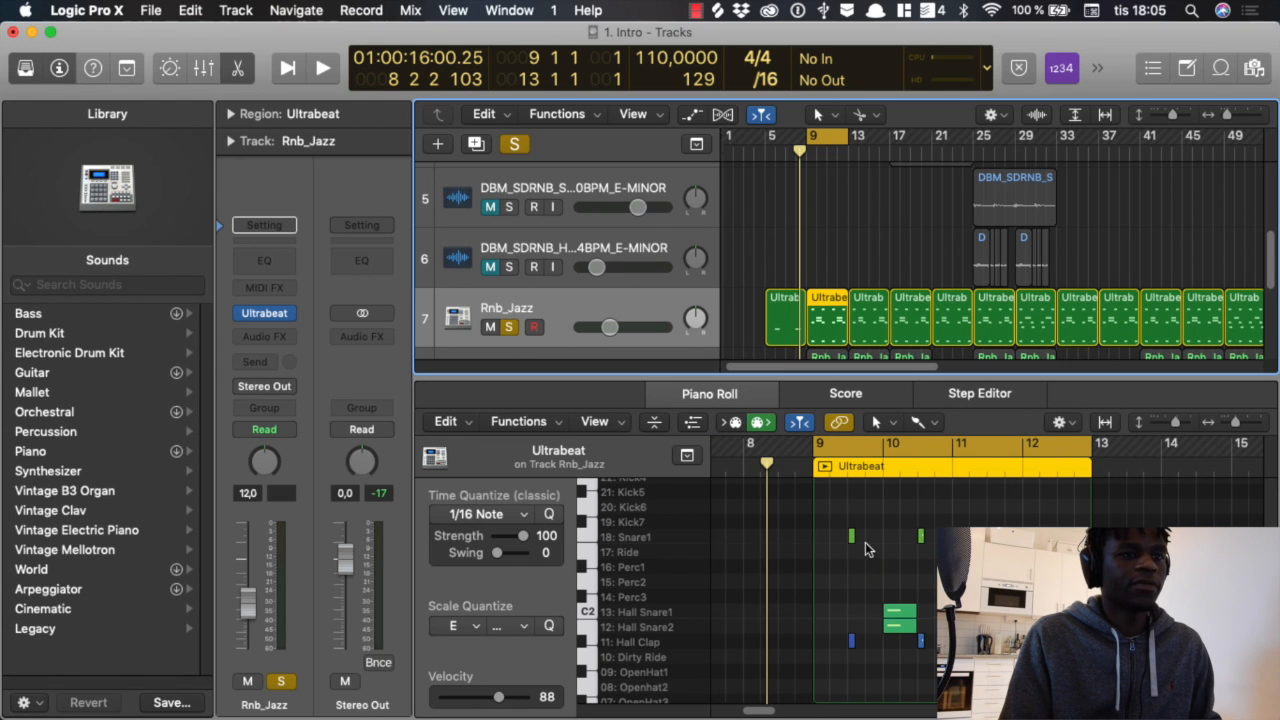
Step: Audition the first Snare1, Hall Clap and Rnb_snare notes of the Rnb_Jazz region at bar 9
click(852, 538)
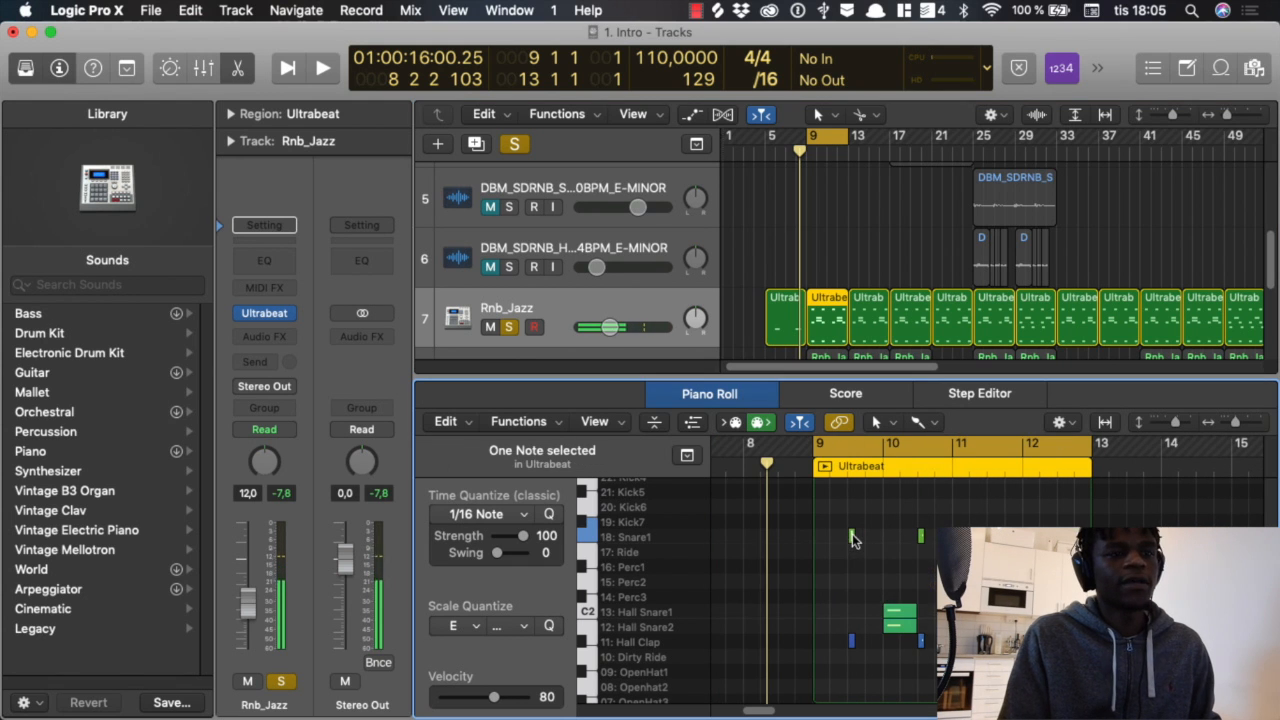
scroll(872, 549, down, 3)
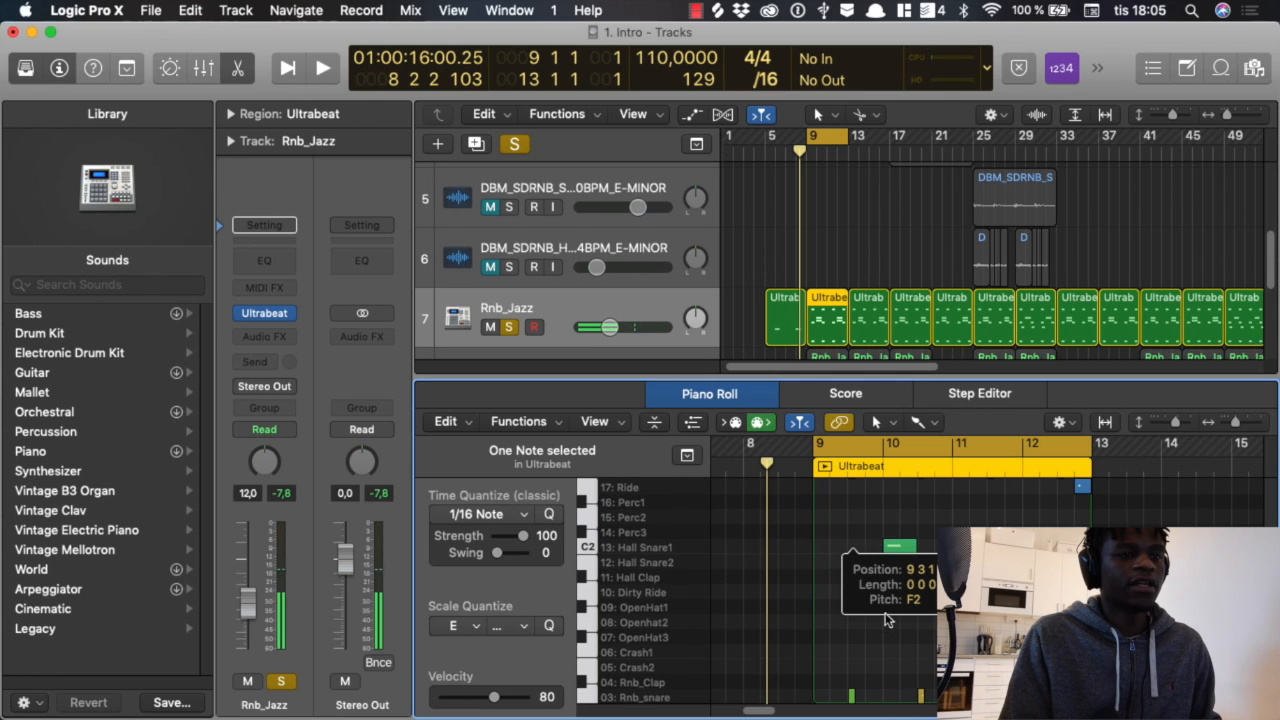
click(888, 651)
scroll(872, 570, down, 3)
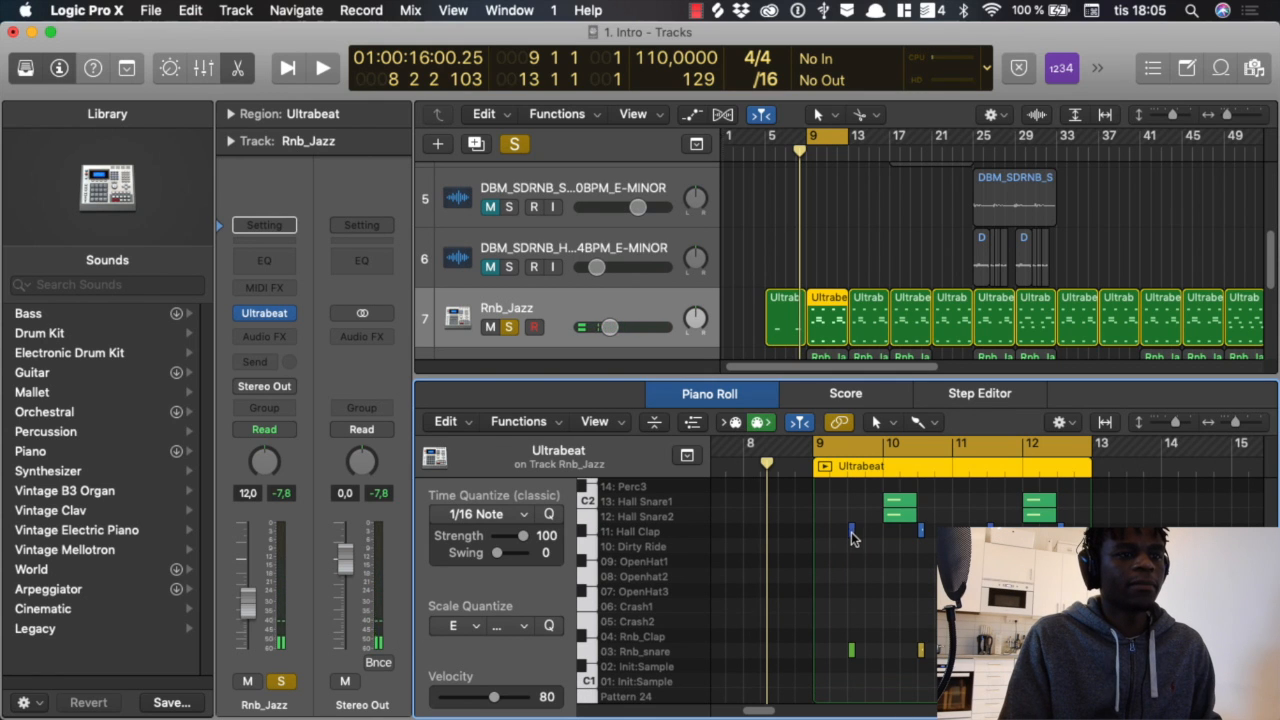
click(852, 536)
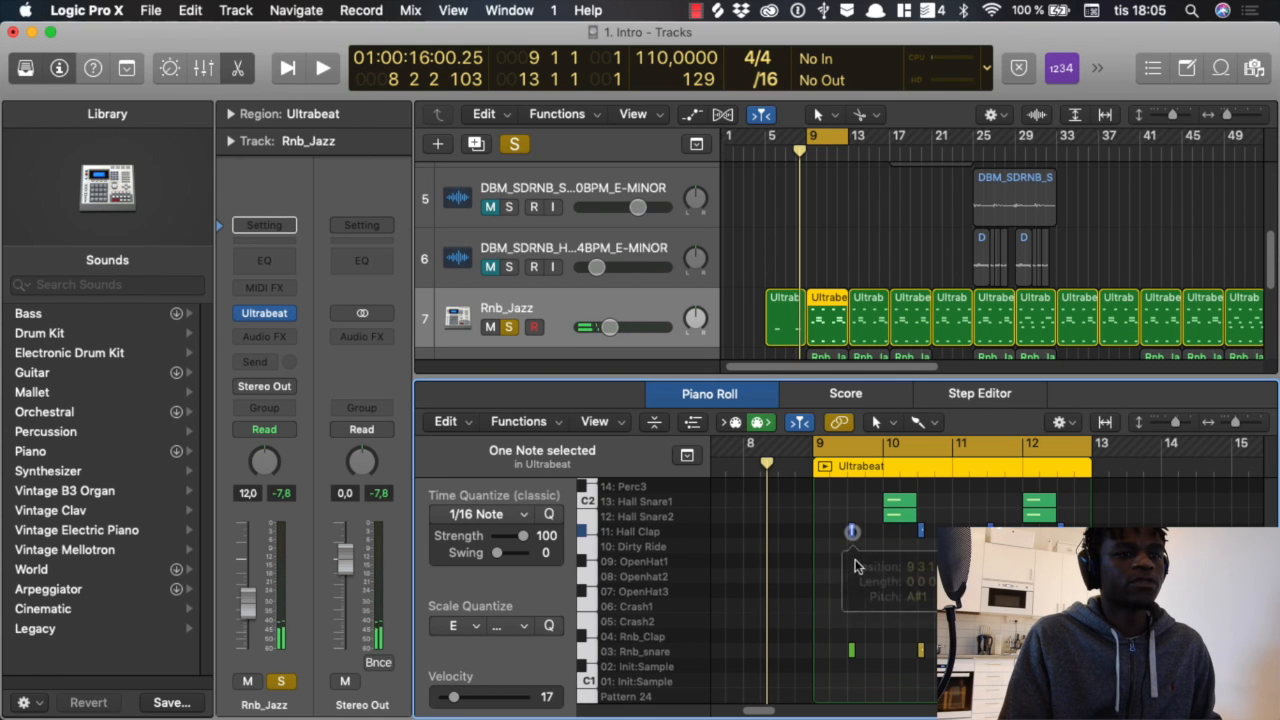
click(857, 565)
click(852, 535)
click(857, 560)
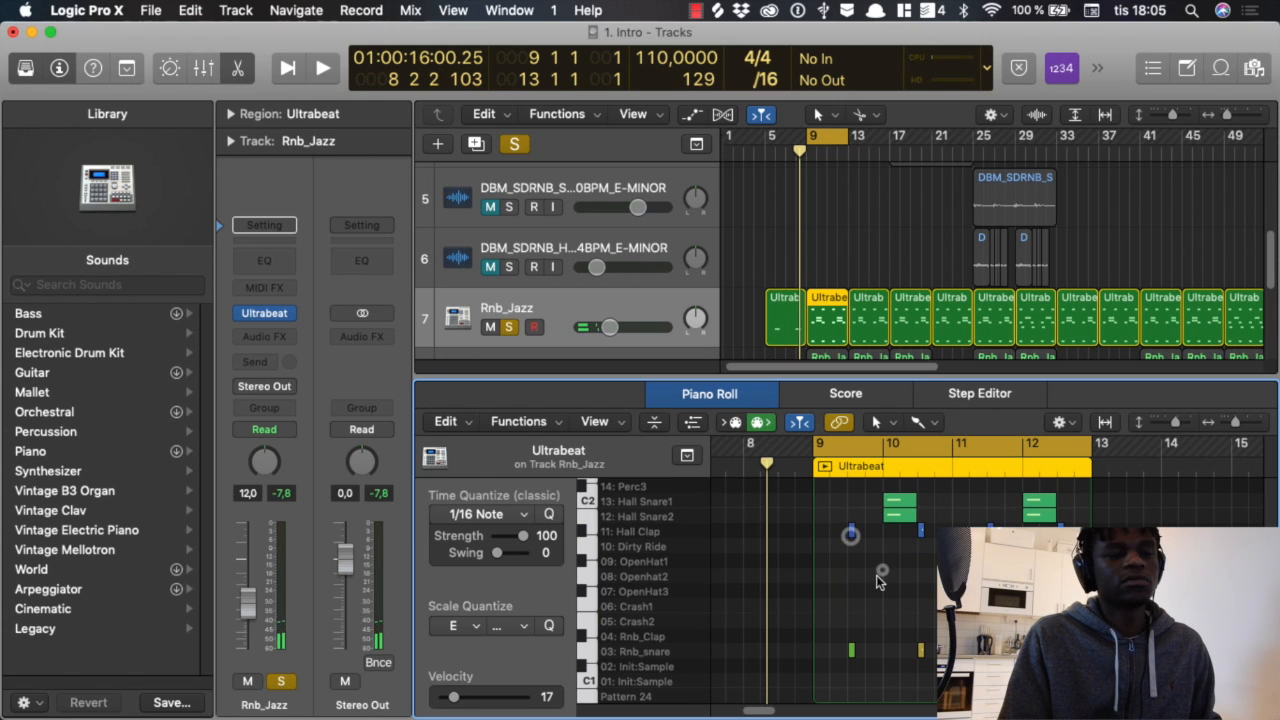
scroll(859, 562, down, 5)
scroll(859, 562, up, 2)
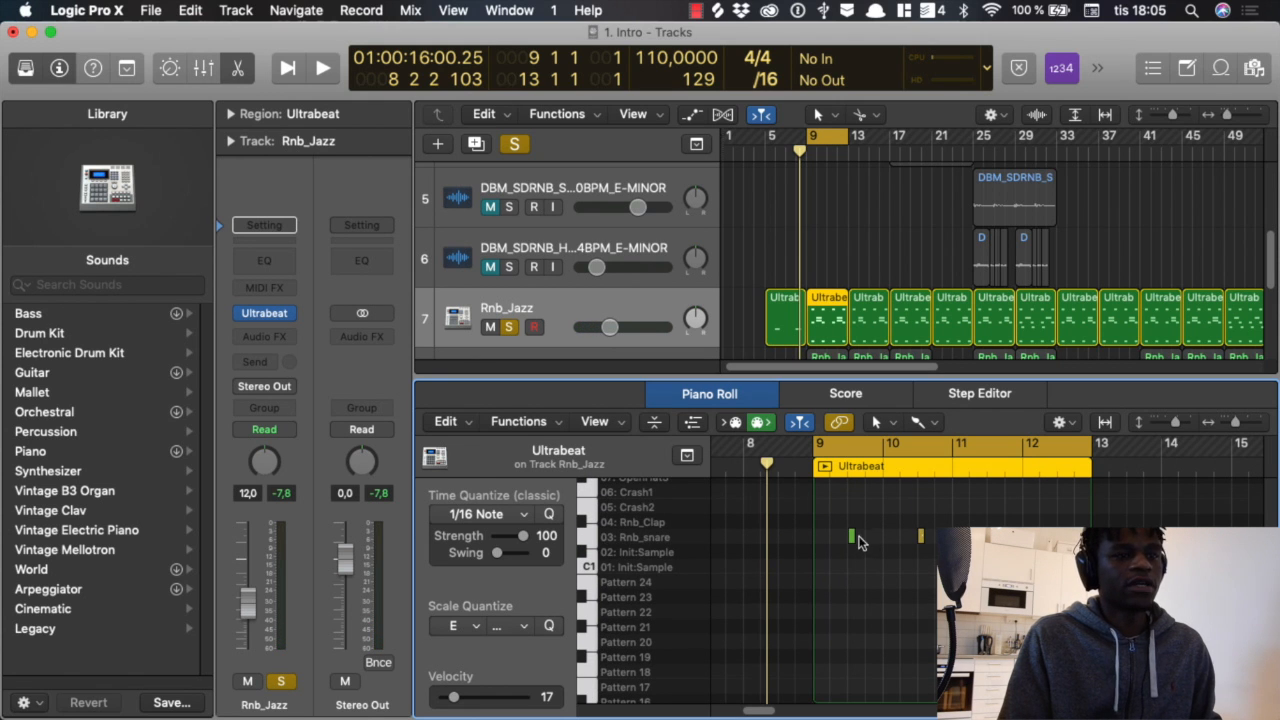
click(851, 538)
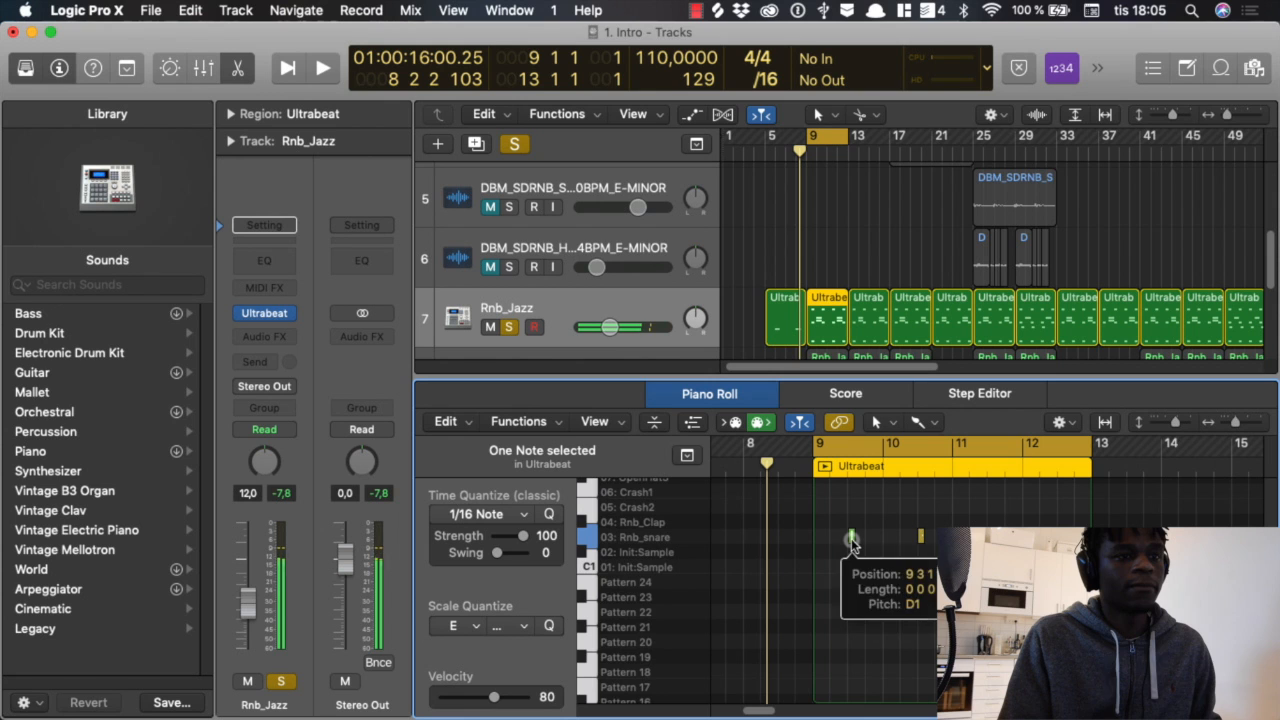
Step: Play the soloed Rnb_Jazz pattern briefly from bar 9 with its snare and clap notes in view
scroll(863, 552, up, 6)
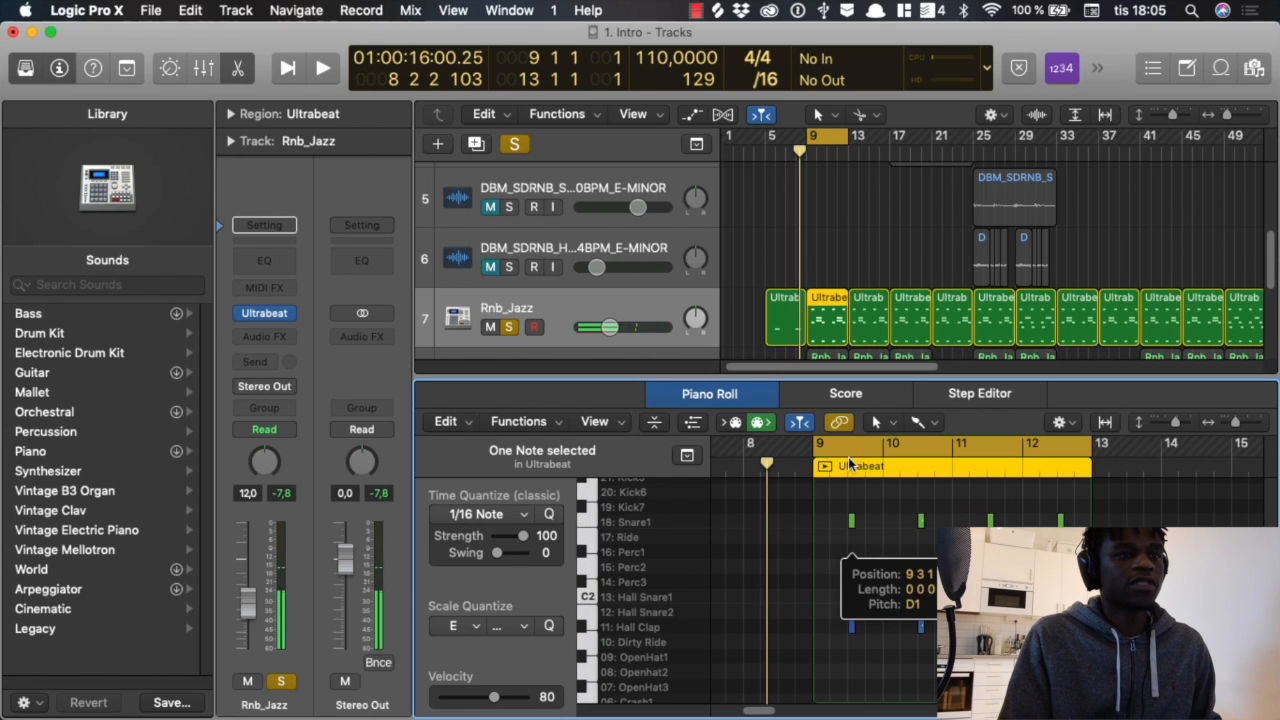
key(space)
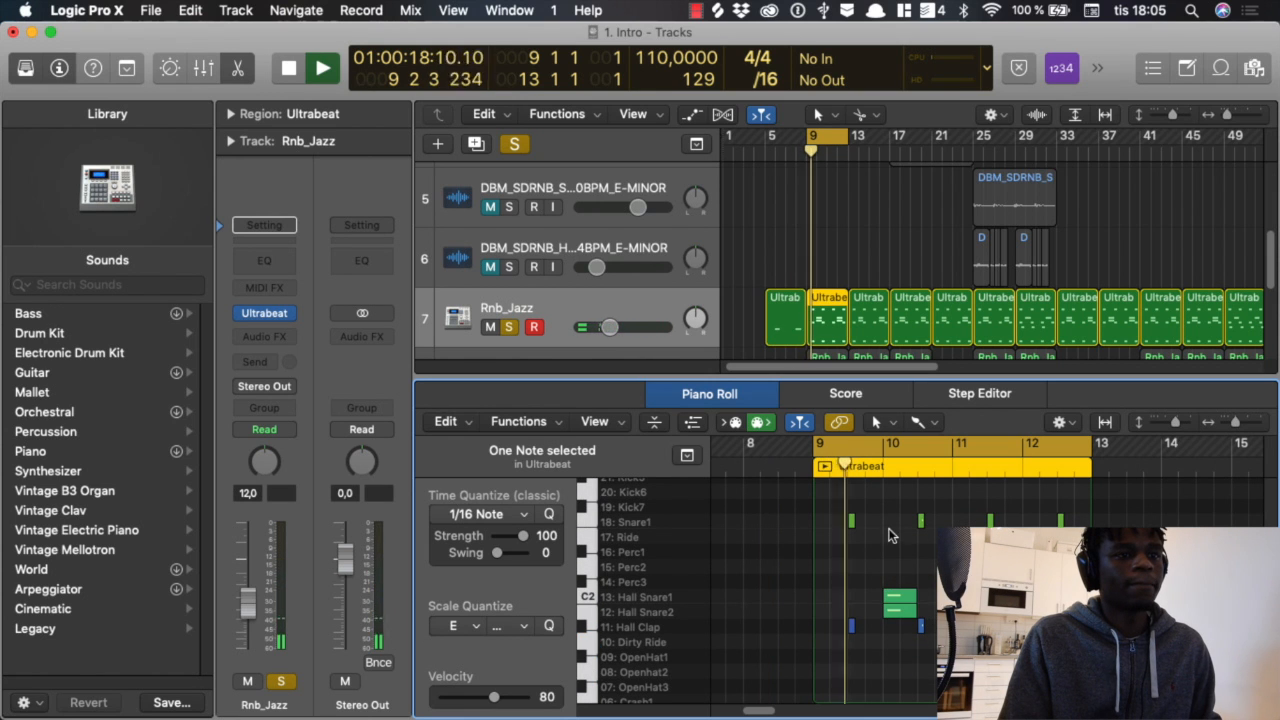
key(space)
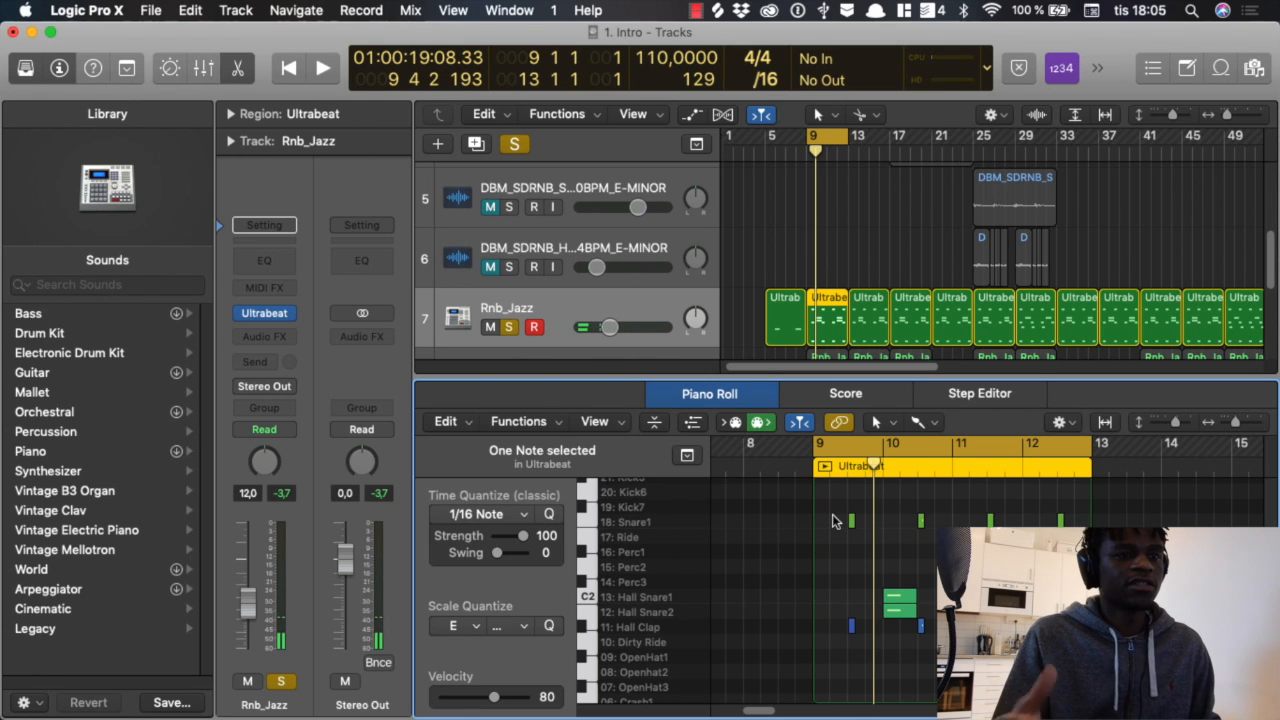
Step: Audition the first Snare1 note in the bar 9 region and play the soloed Rnb_Jazz pattern up to the snare hit
scroll(879, 528, down, 4)
scroll(879, 528, up, 4)
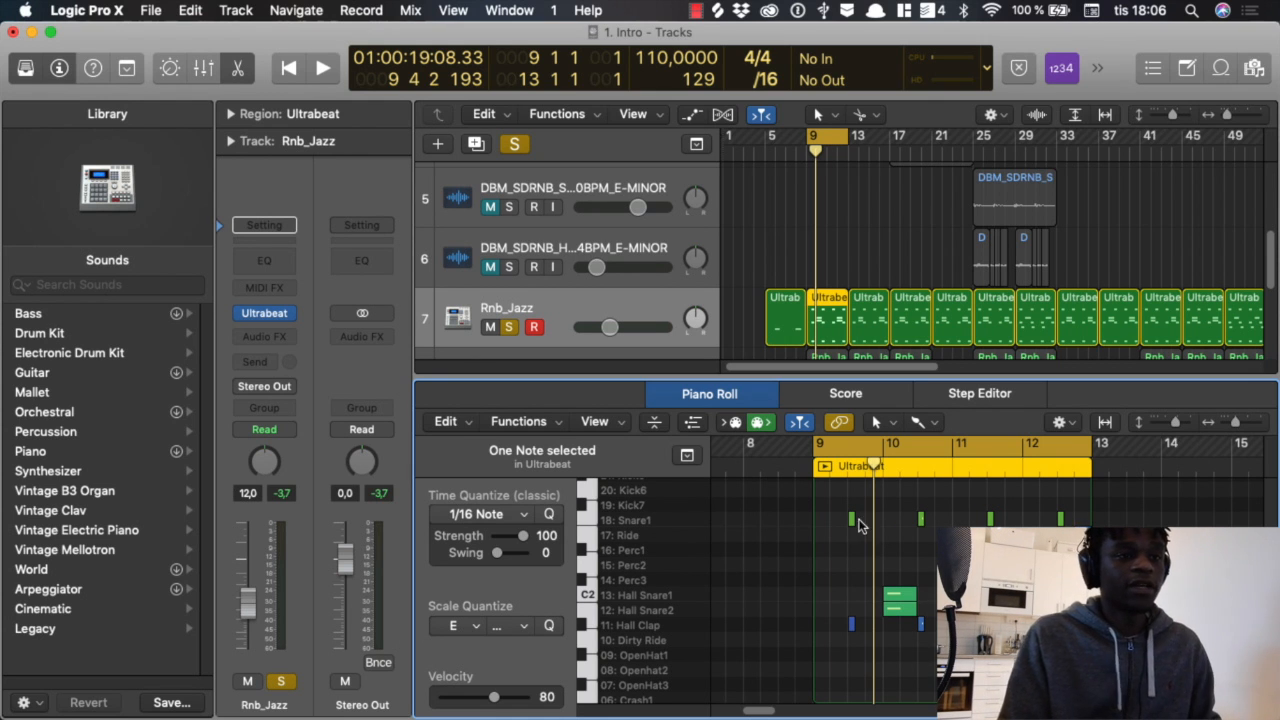
click(853, 521)
key(space)
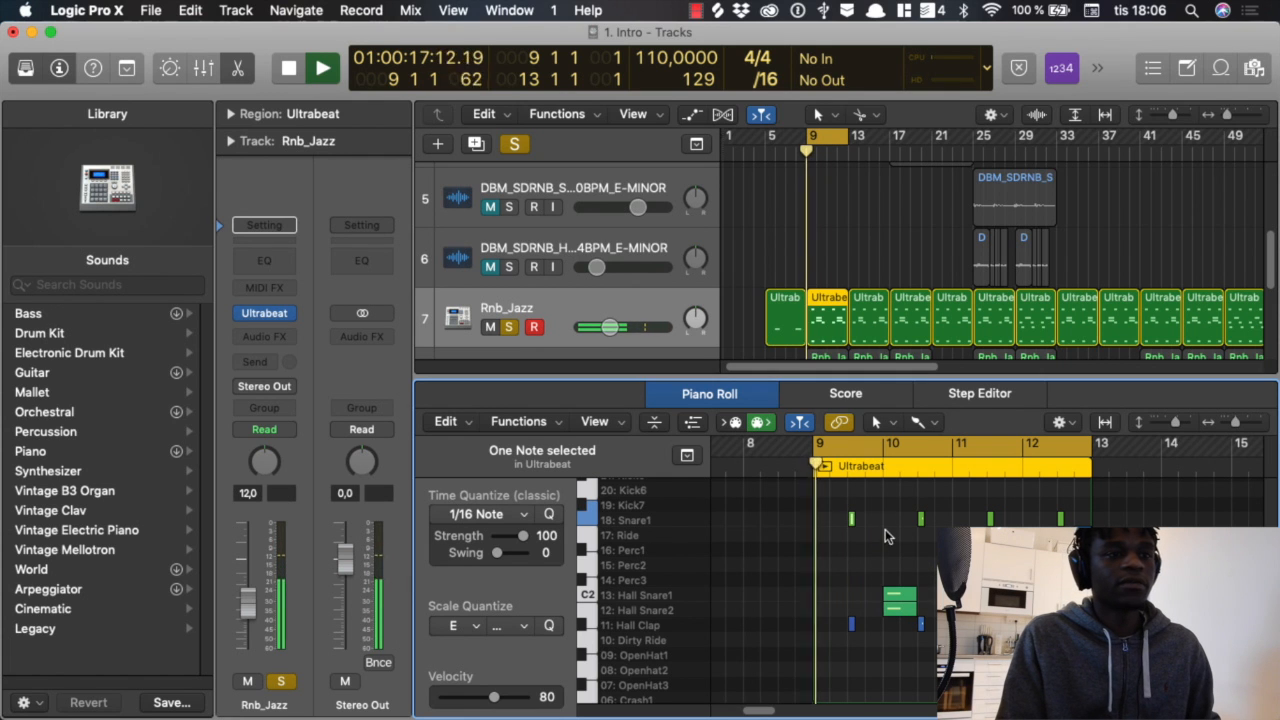
key(space)
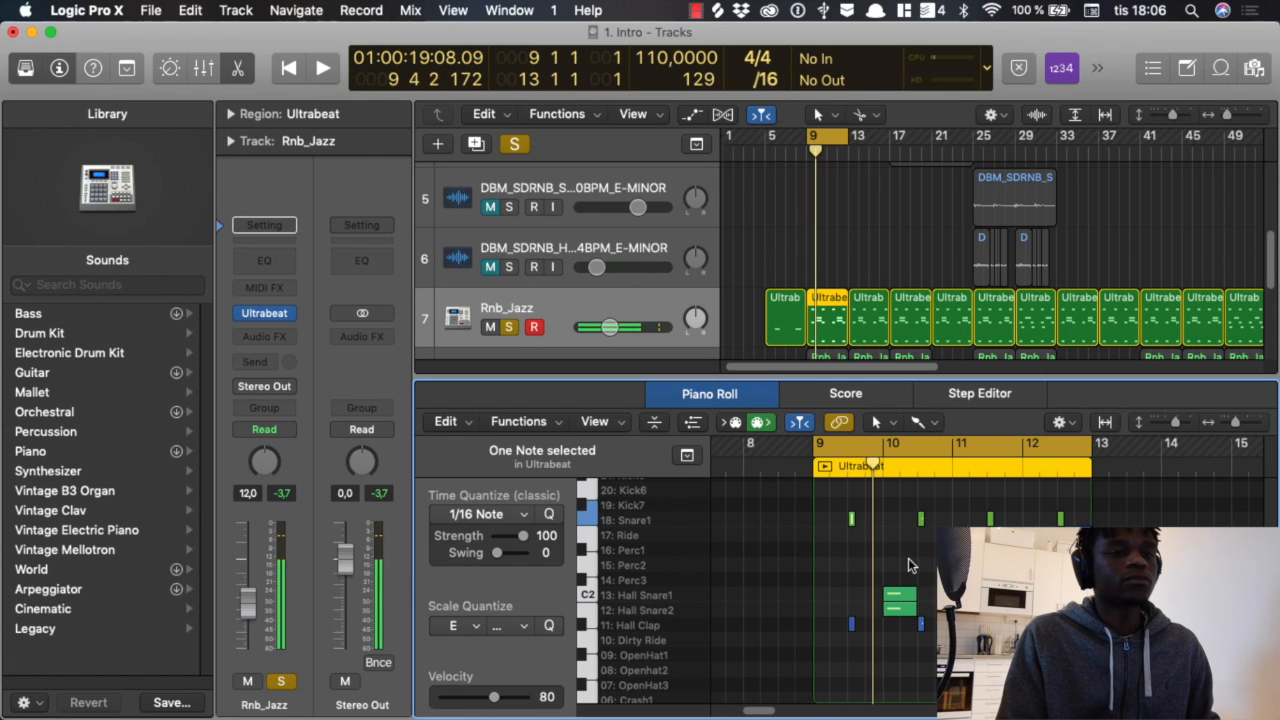
scroll(912, 560, down, 3)
scroll(914, 566, up, 4)
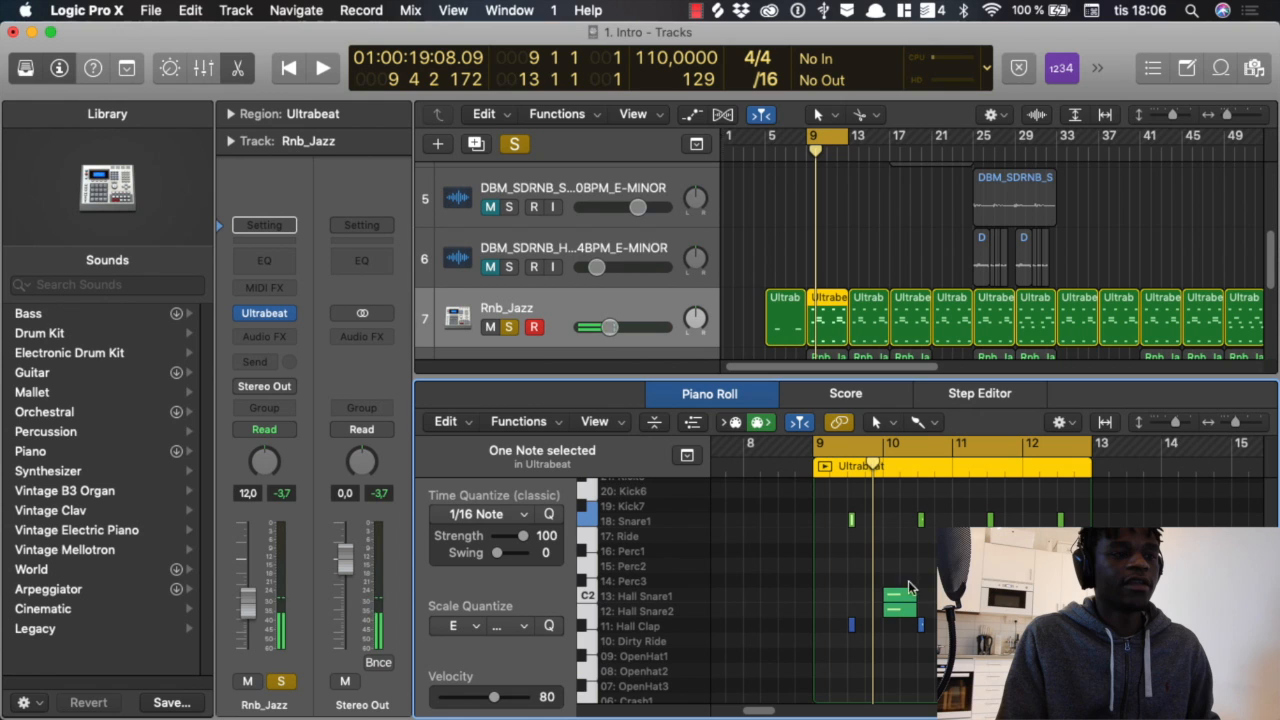
Step: Audition the Hall Snare1 and Hall Snare2 notes at bar 10, and play the Rnb_Jazz pattern through to bar 12
click(898, 597)
scroll(908, 570, down, 1)
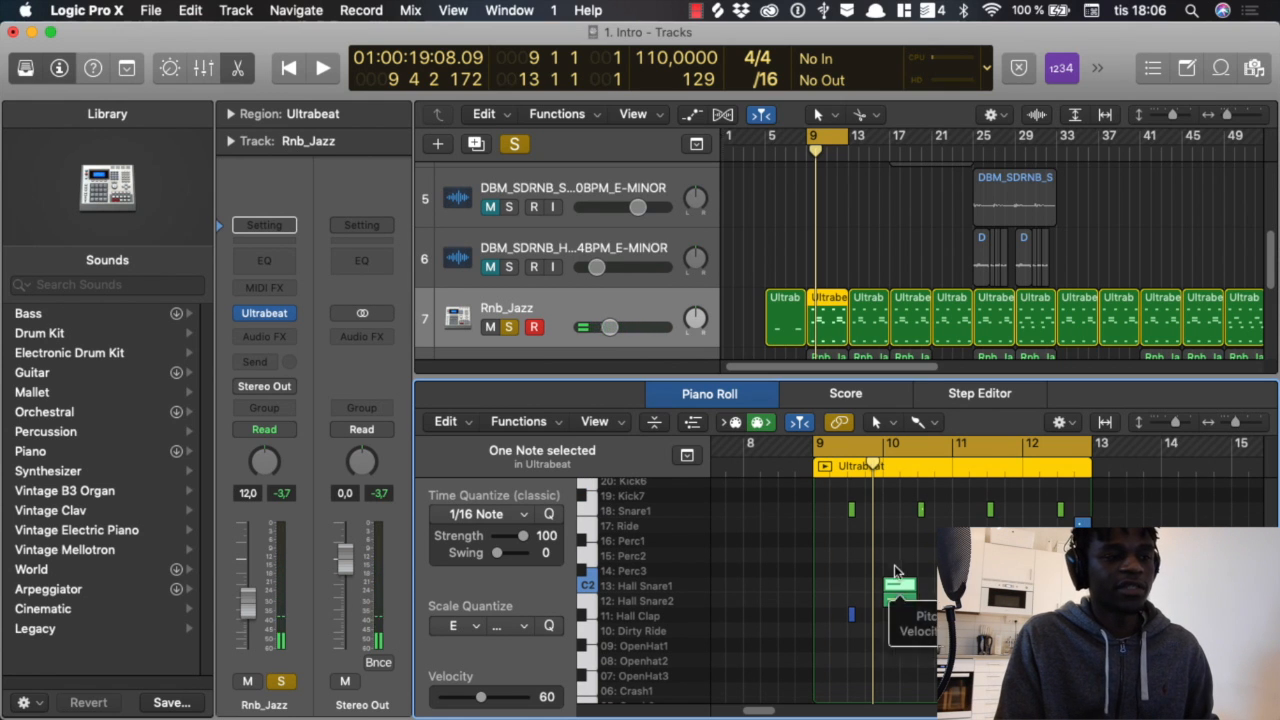
click(897, 604)
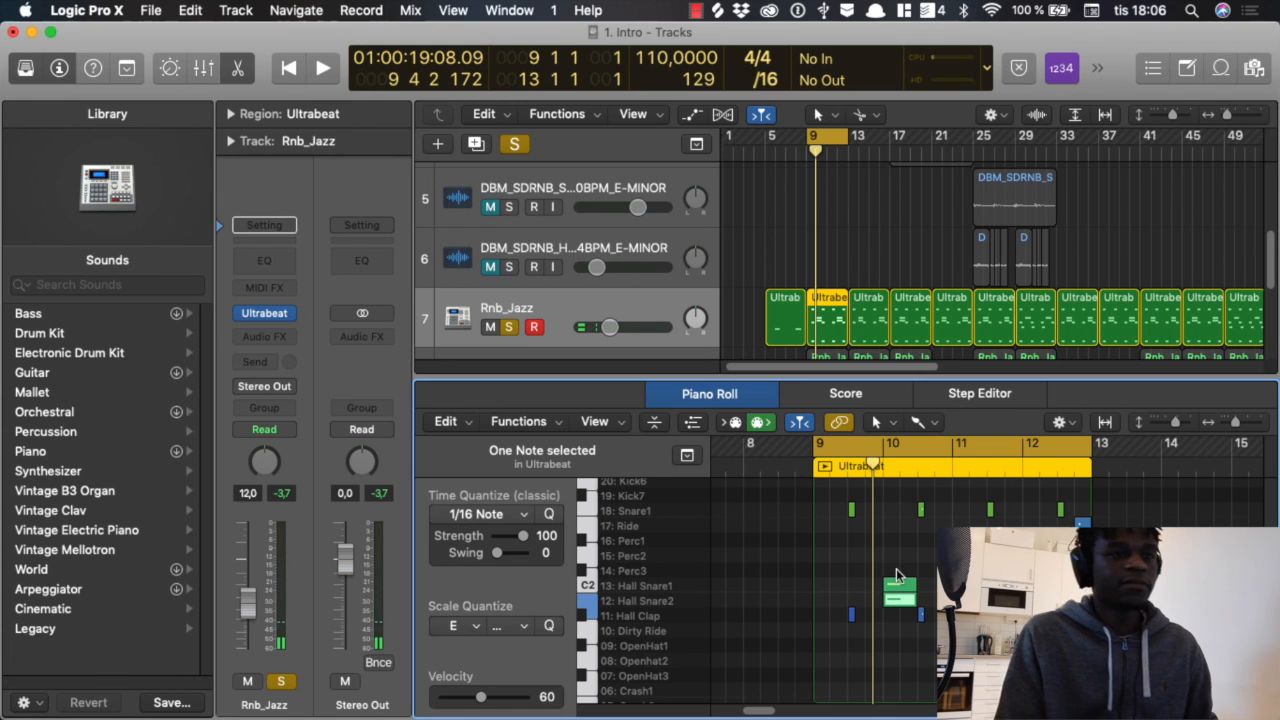
key(space)
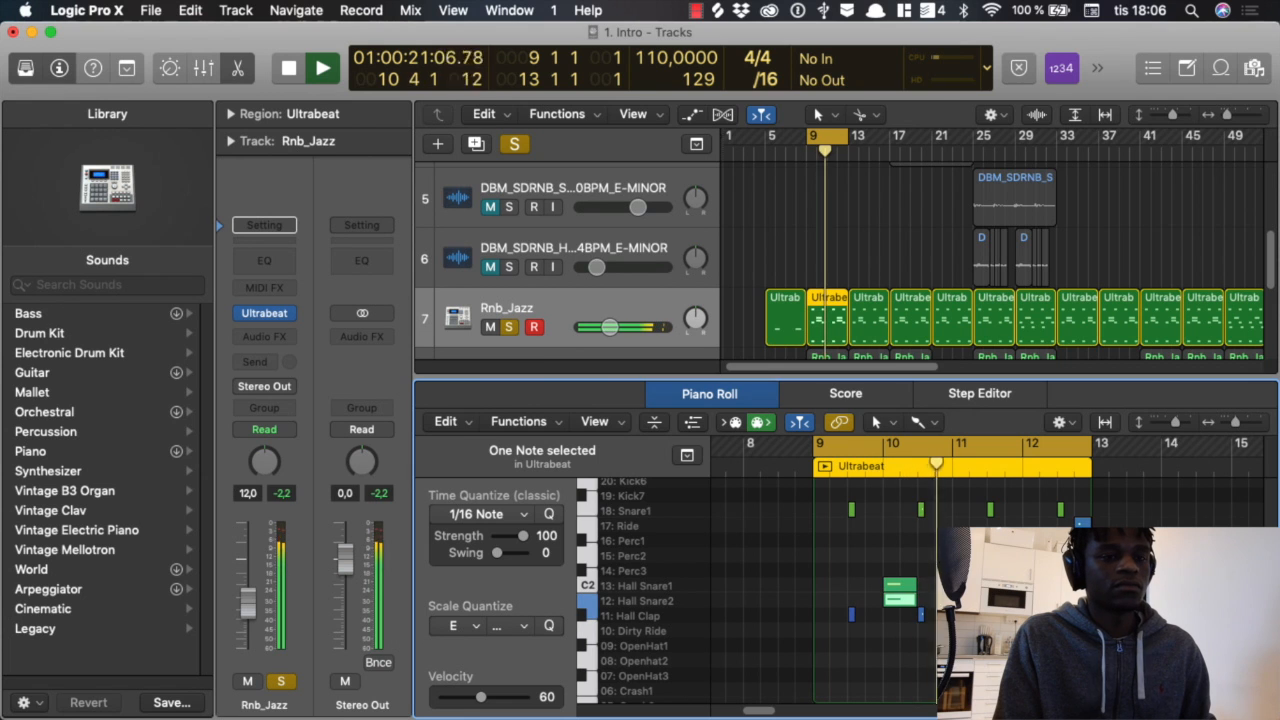
scroll(900, 592, down, 1)
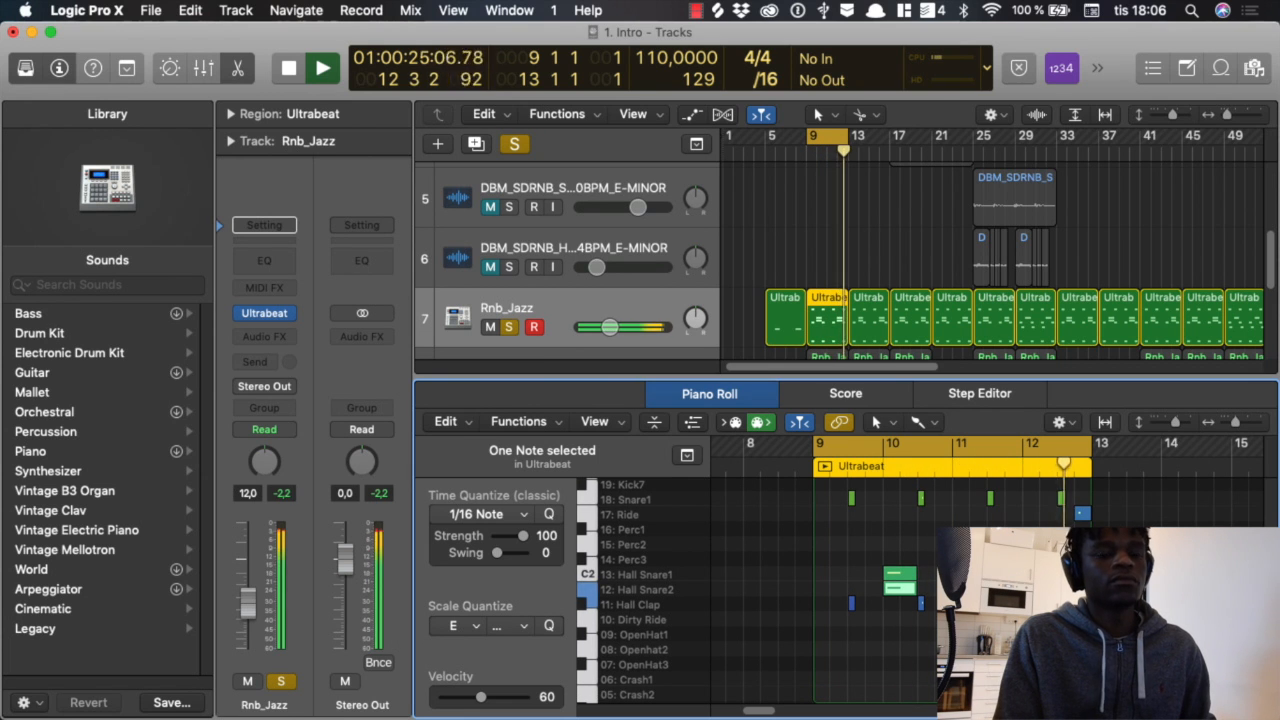
key(space)
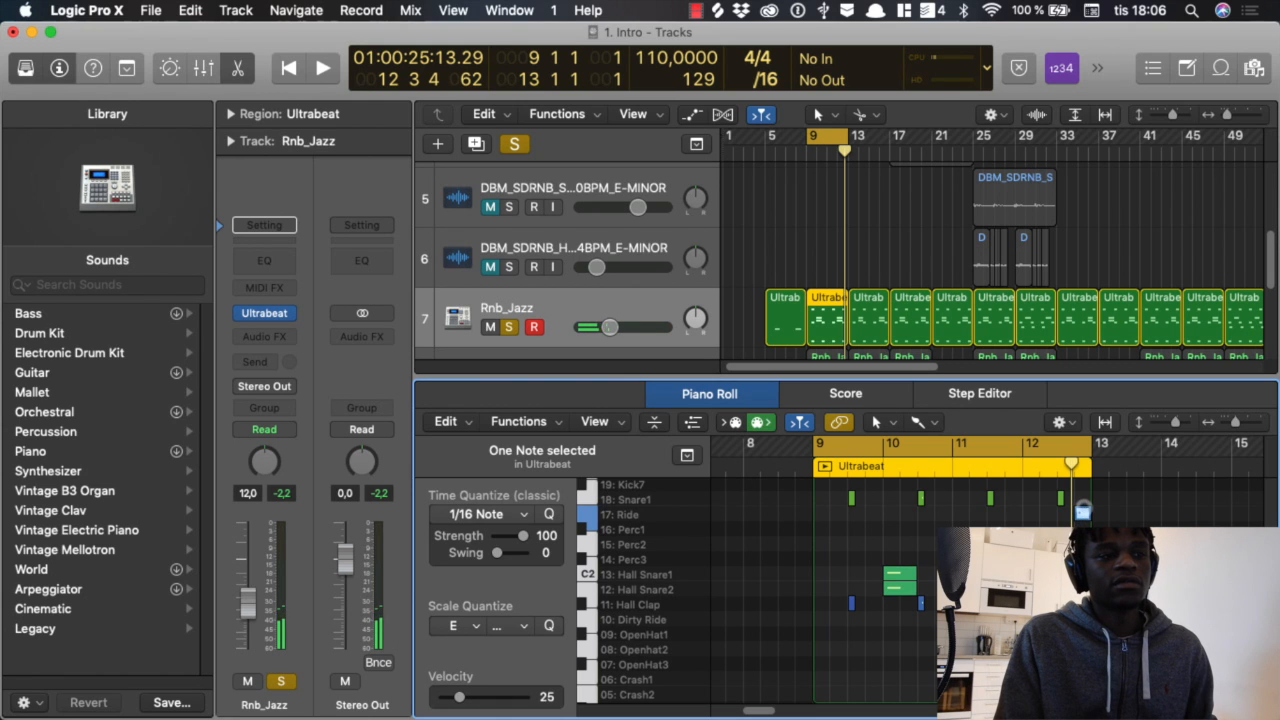
Step: Audition the Ride note at the end of bar 12 and replay the Rnb_Jazz loop with the lower drum rows in view
key(Left)
key(Right)
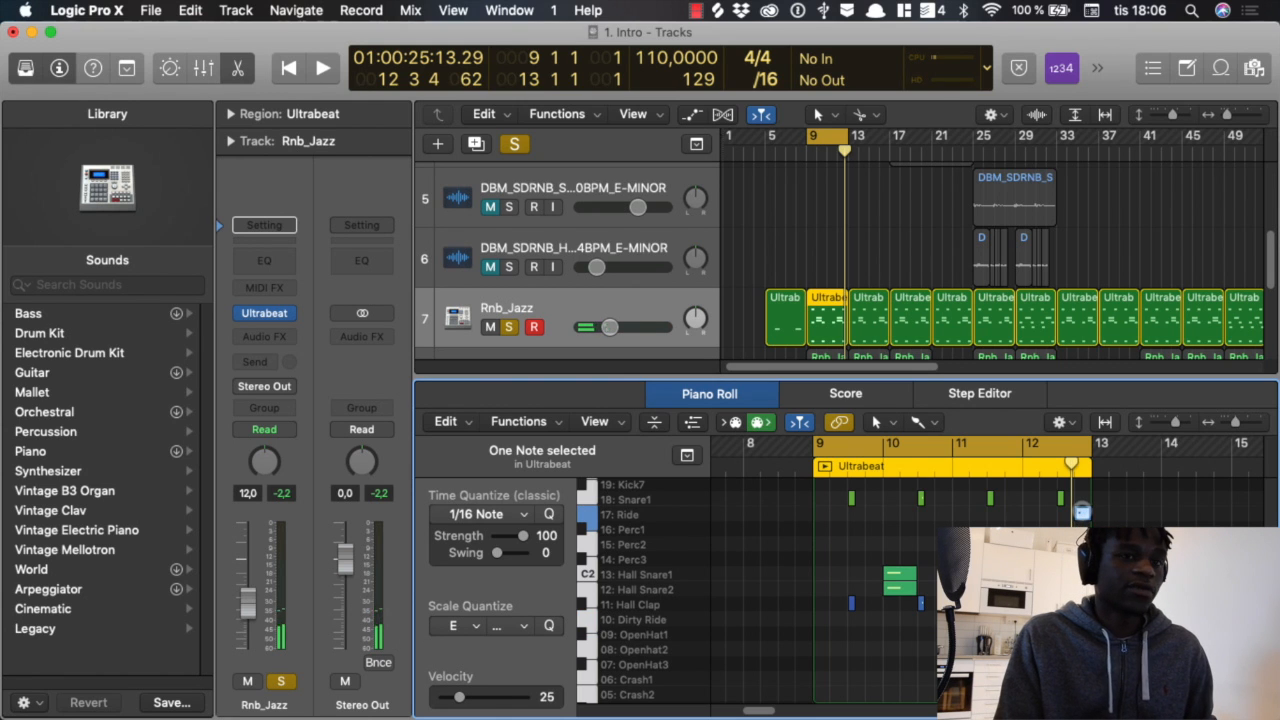
key(space)
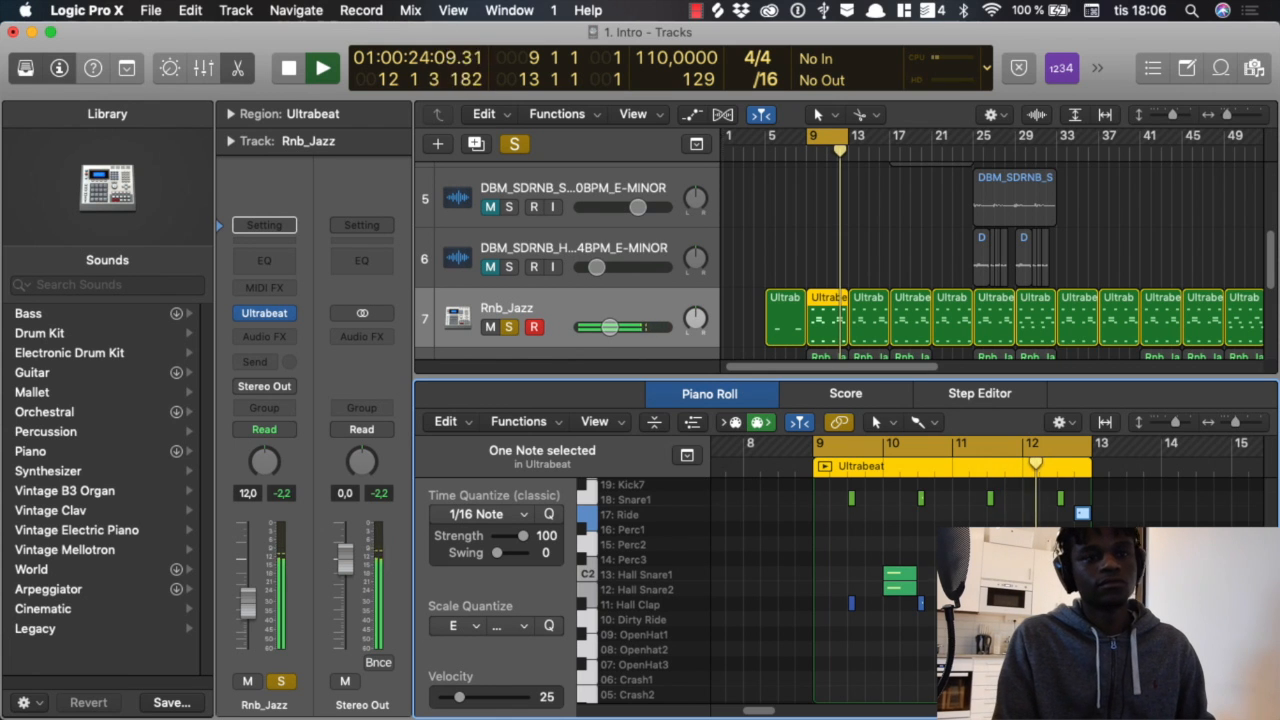
scroll(900, 590, down, 3)
key(space)
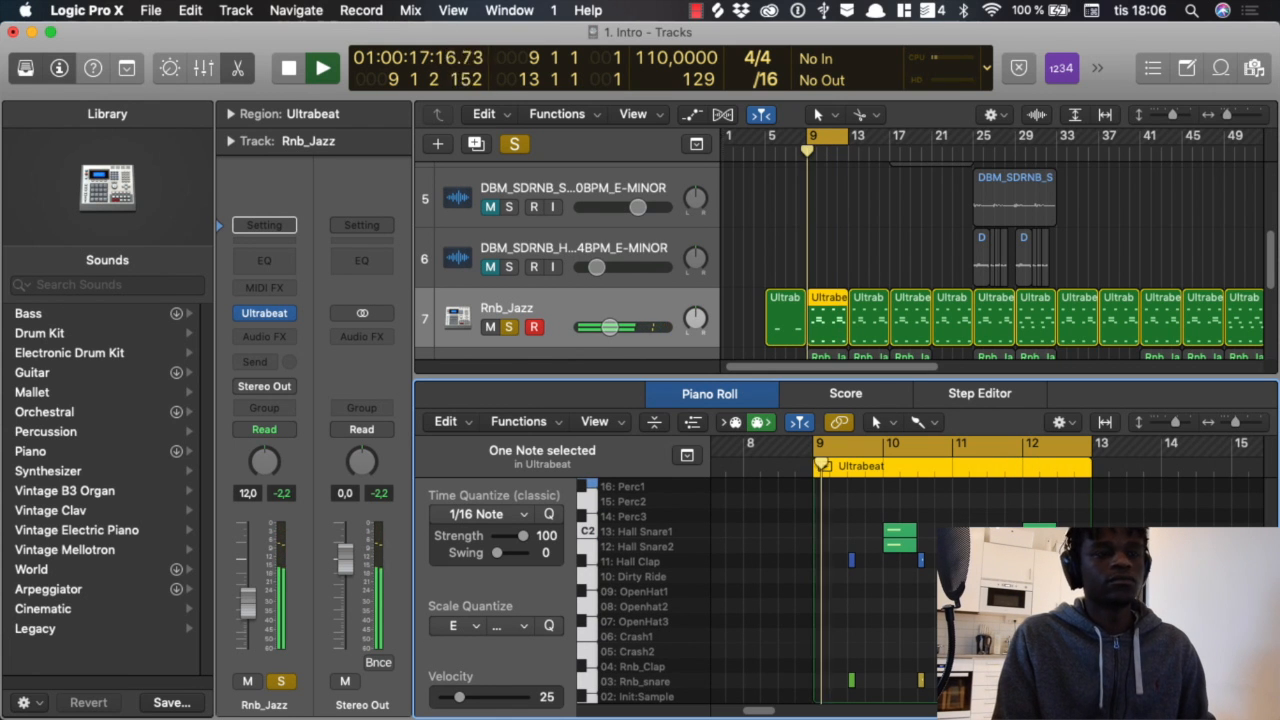
Step: Close the Piano Roll, switch the solo from Rnb_Jazz to the Kick track and open its bar 9 region in the Piano Roll
key(p)
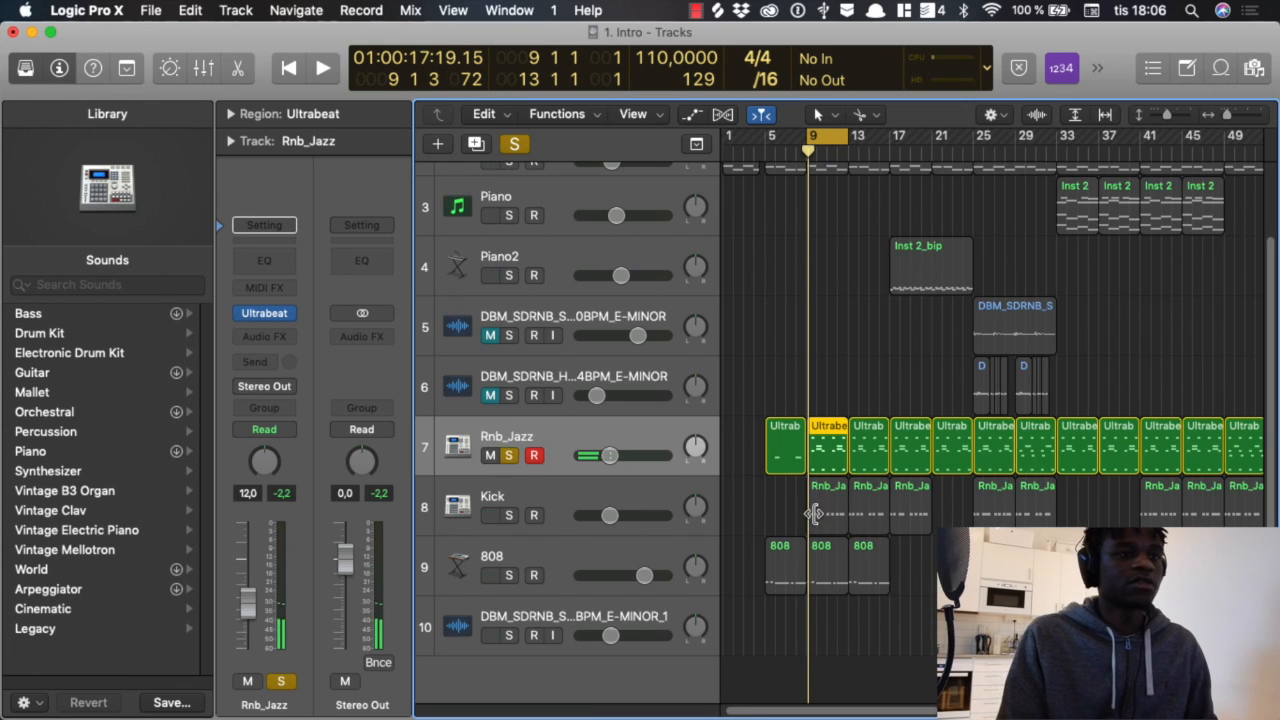
click(829, 483)
click(509, 455)
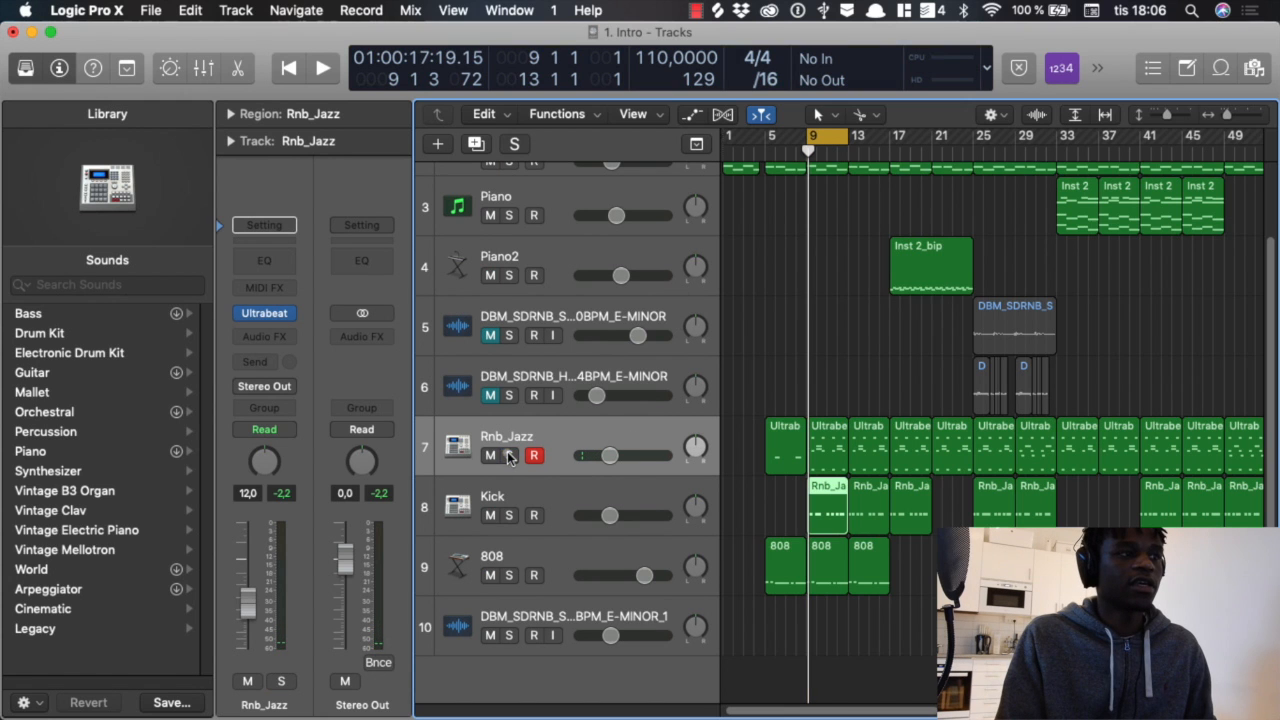
click(509, 501)
click(508, 515)
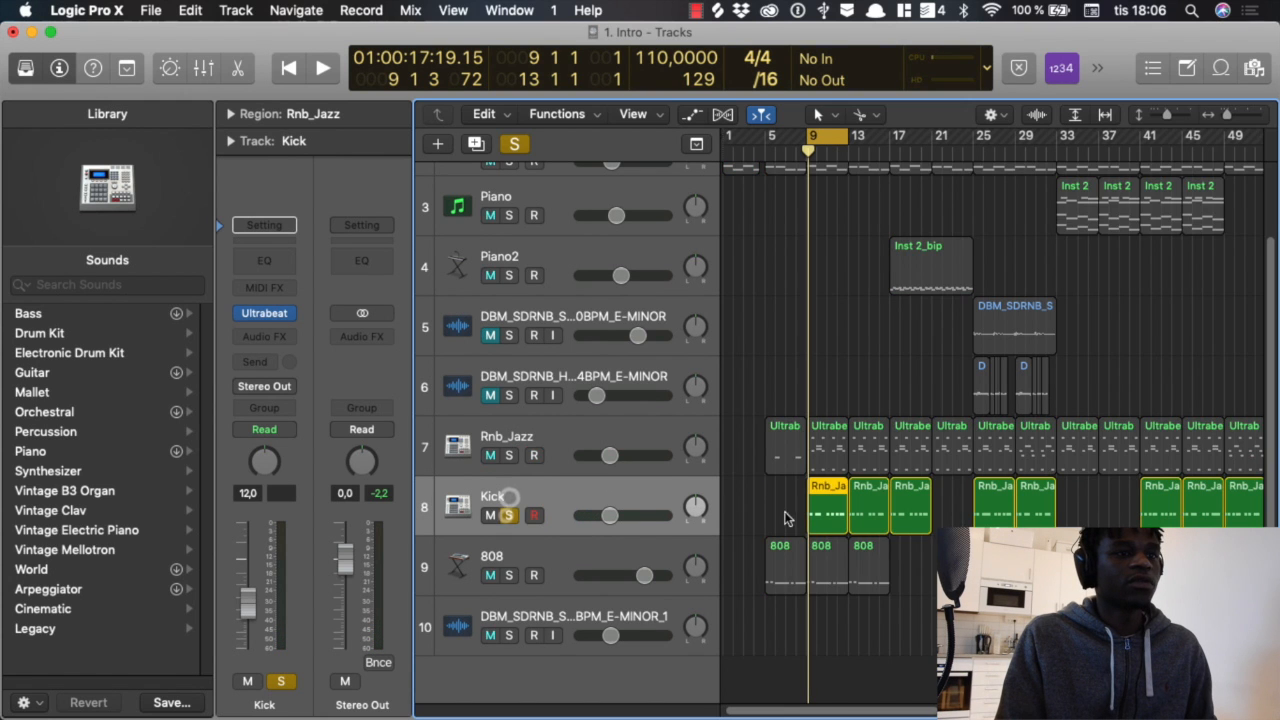
double_click(838, 510)
scroll(885, 588, down, 1)
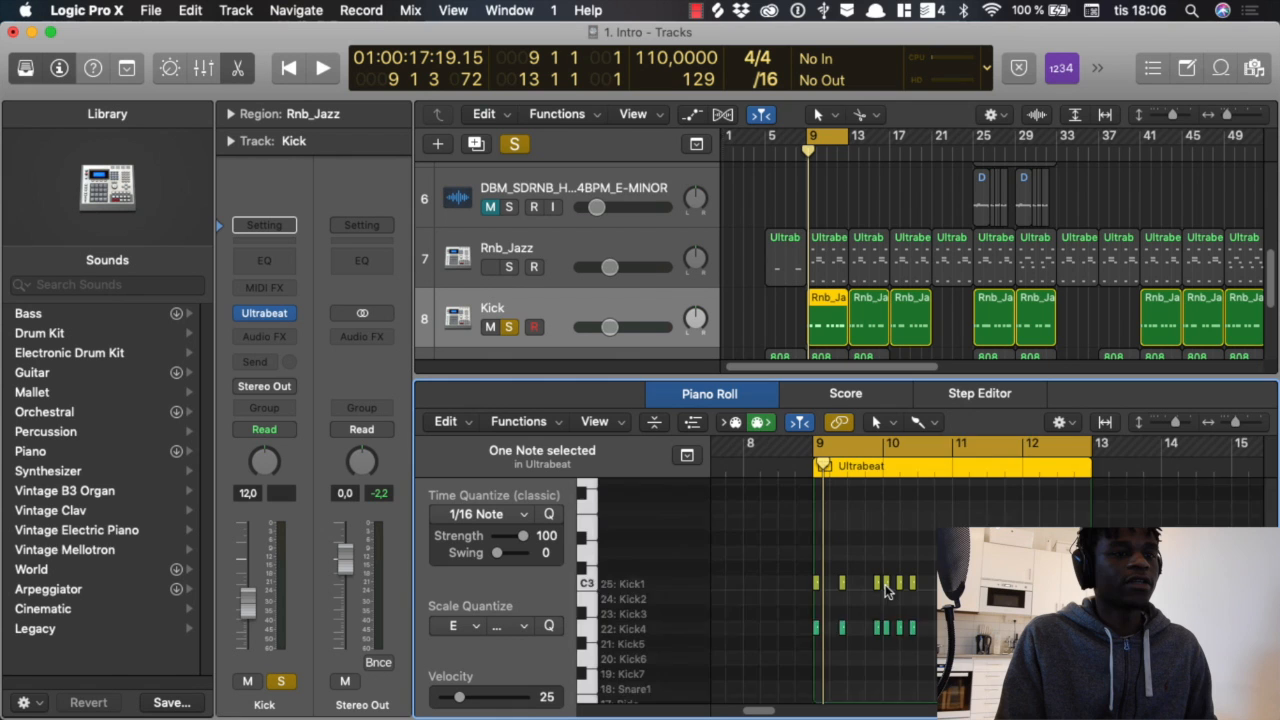
Step: Audition the first Kick1 note at bar 9 of the Kick region and clear the note selection
scroll(885, 588, up, 5)
scroll(865, 592, down, 3)
click(799, 556)
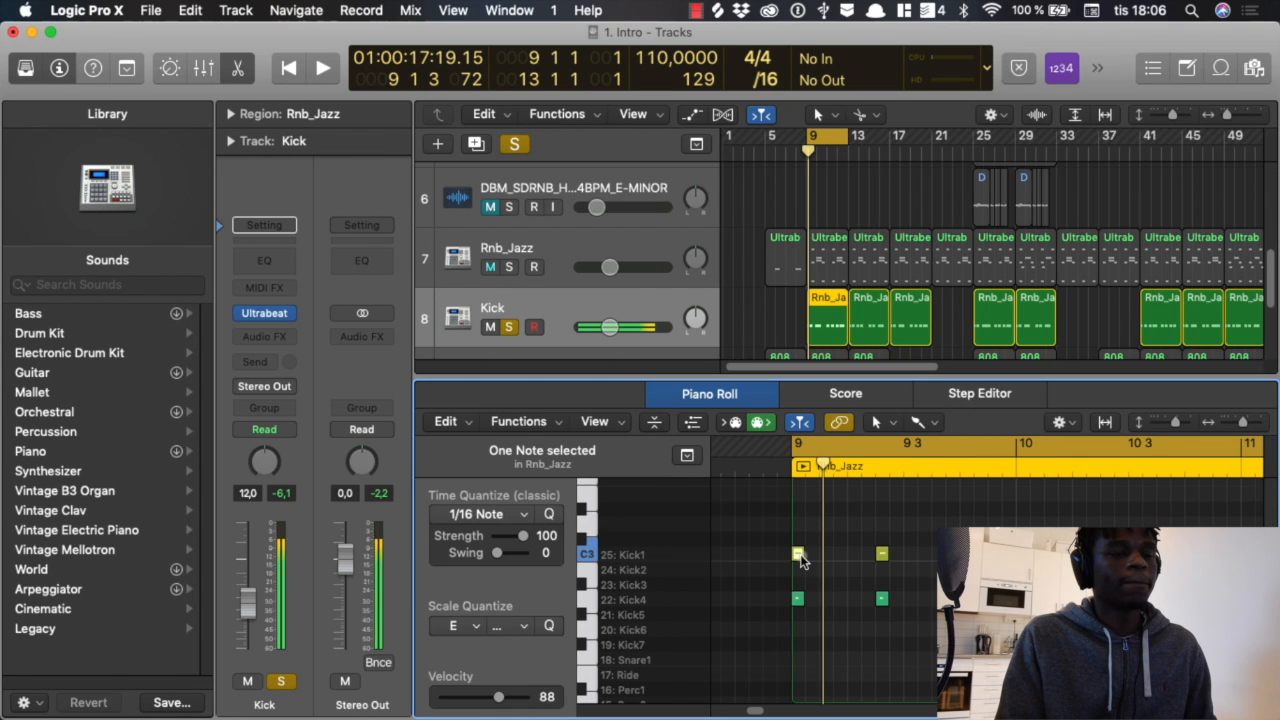
click(843, 577)
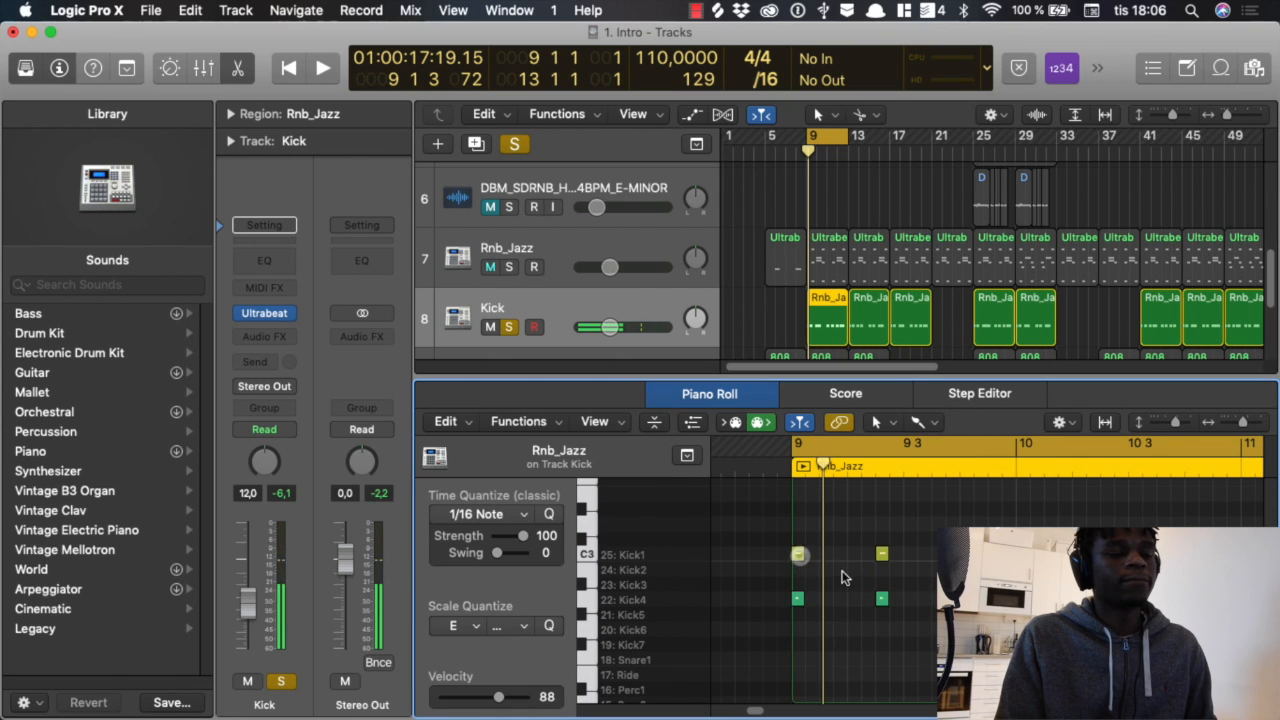
scroll(840, 604, down, 3)
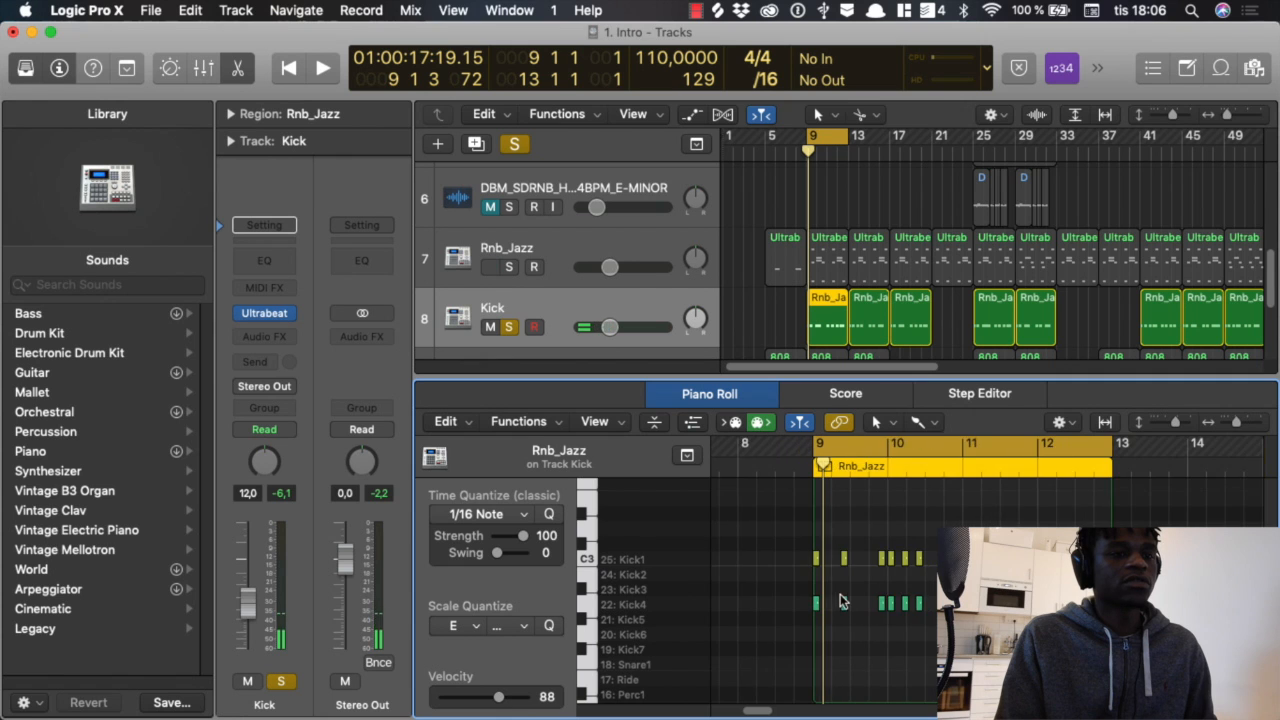
Step: Select the Kick4 notes of the bar 9 region and play the soloed kick pattern briefly
scroll(840, 604, right, 3)
key(super+a)
scroll(812, 630, left, 5)
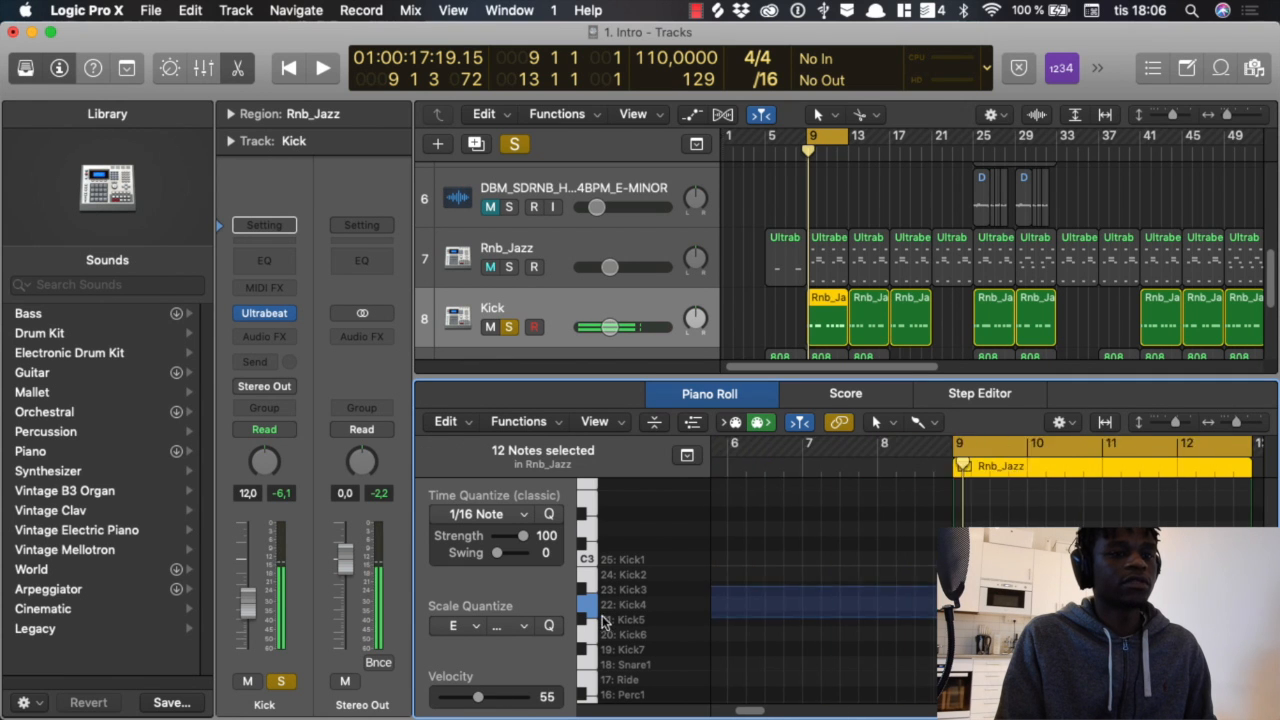
scroll(843, 641, right, 1)
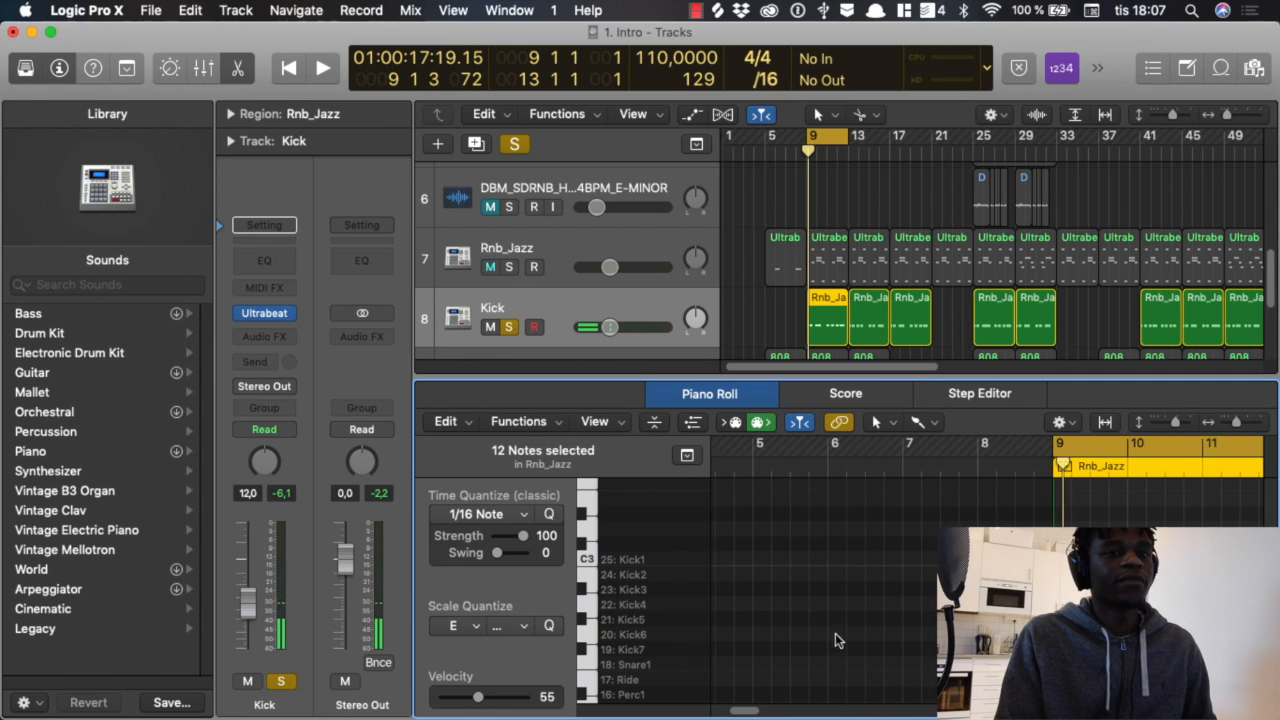
scroll(818, 636, right, 10)
key(space)
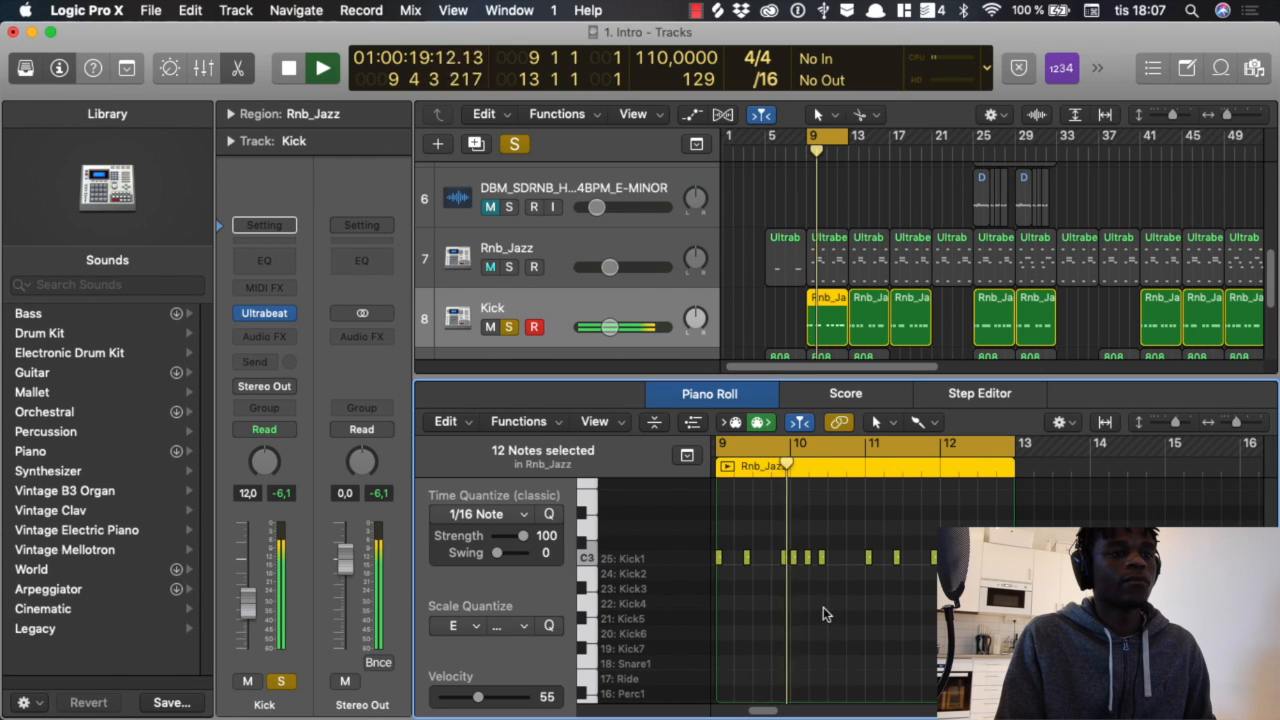
key(space)
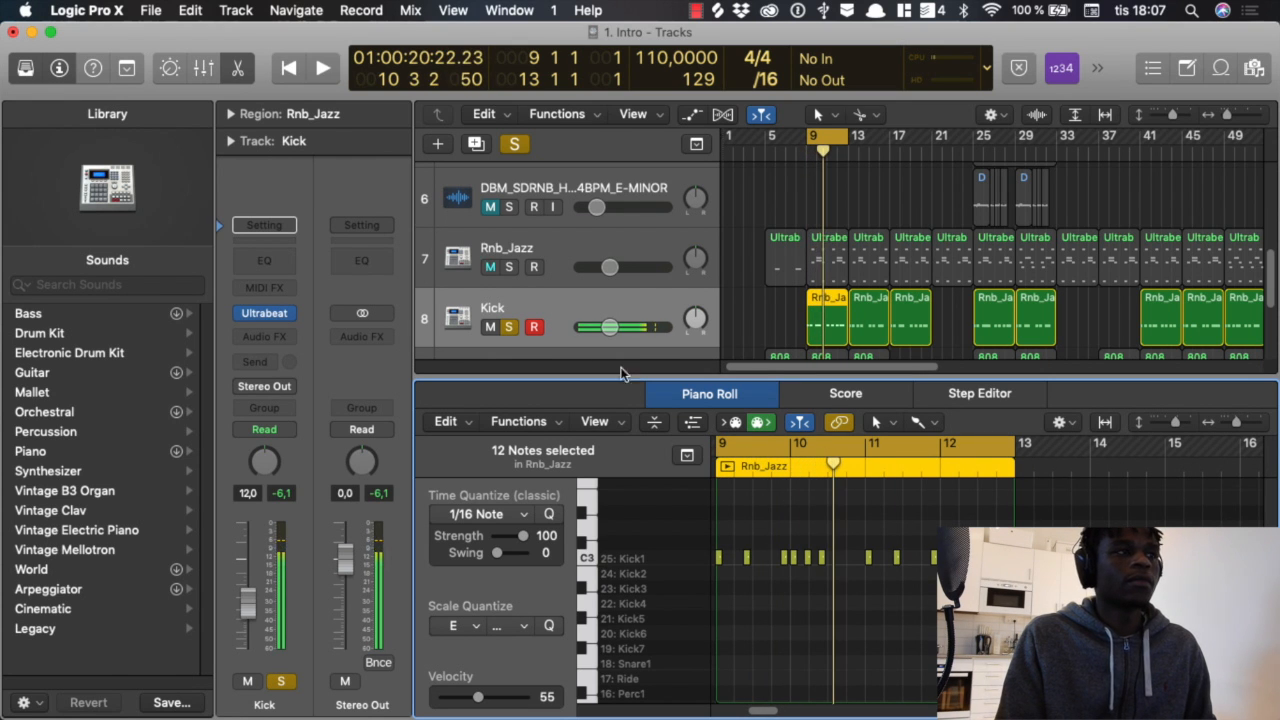
Step: Solo Rnb_Jazz together with Kick and play both drum tracks briefly
click(509, 267)
key(space)
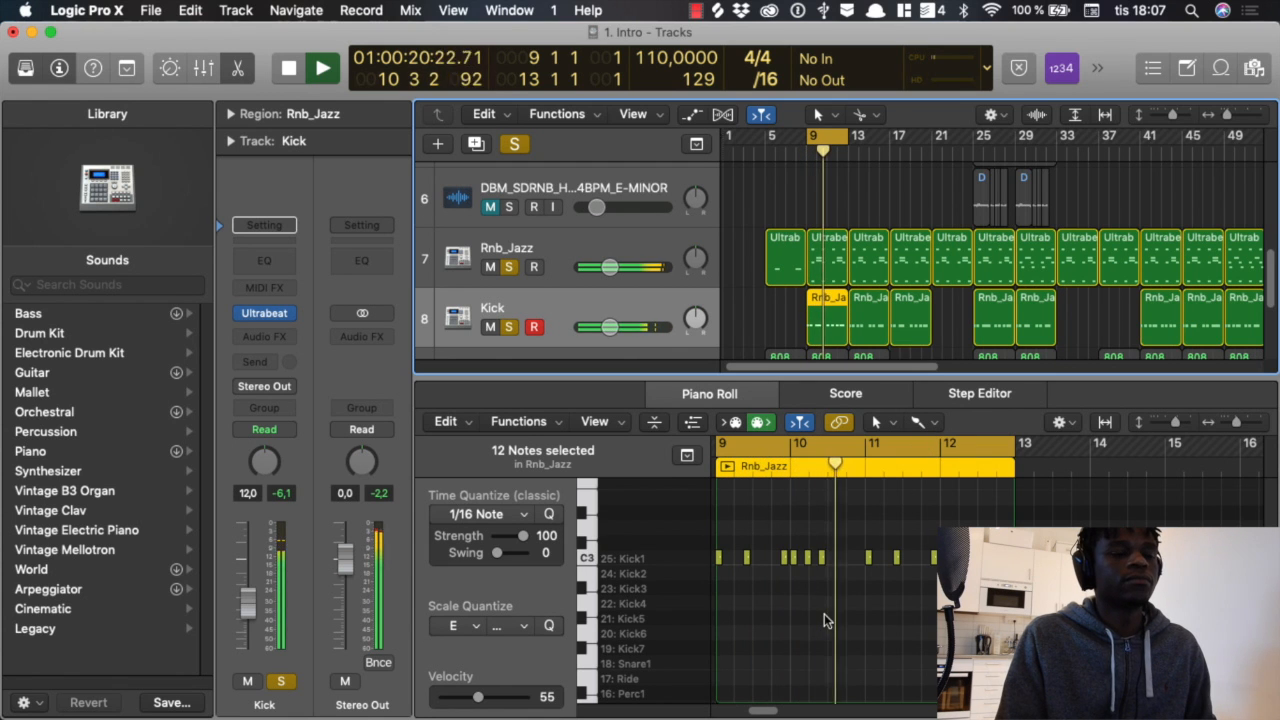
scroll(830, 612, left, 3)
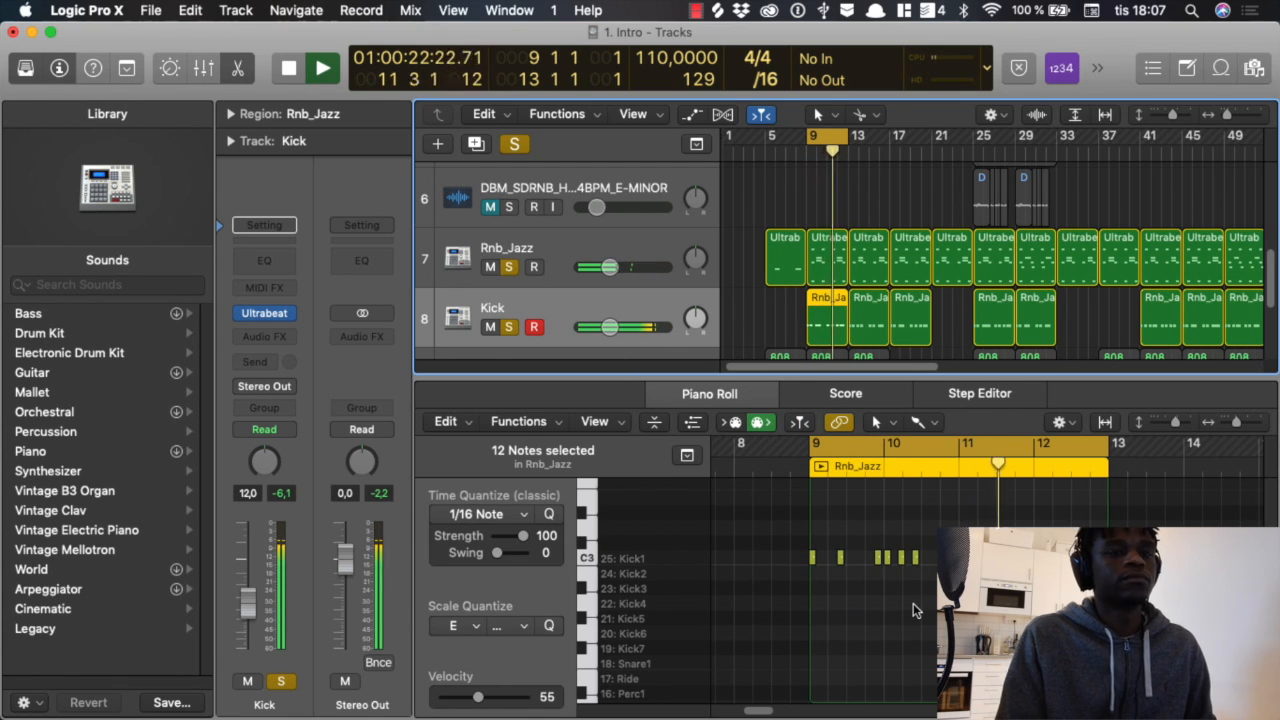
key(space)
Step: Audition the layered Kick4 and Kick1 notes at bar 9 separately and deselect them
drag(922, 605, 920, 602)
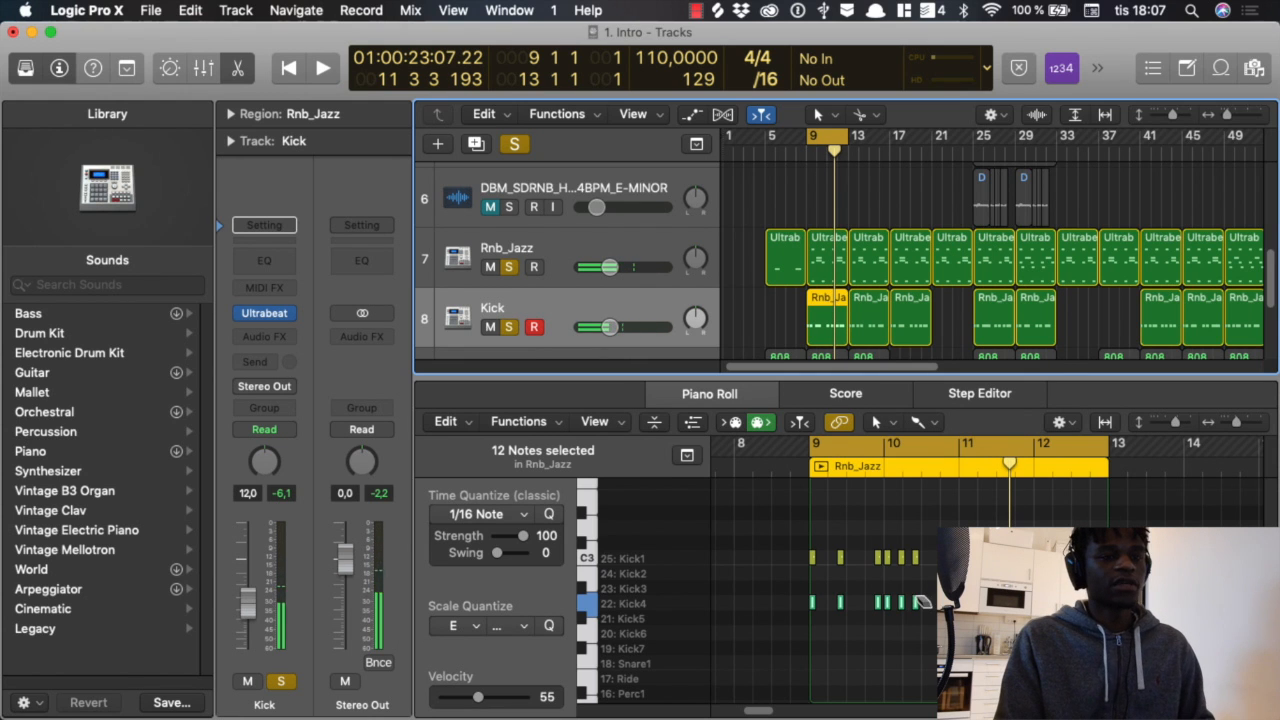
click(898, 577)
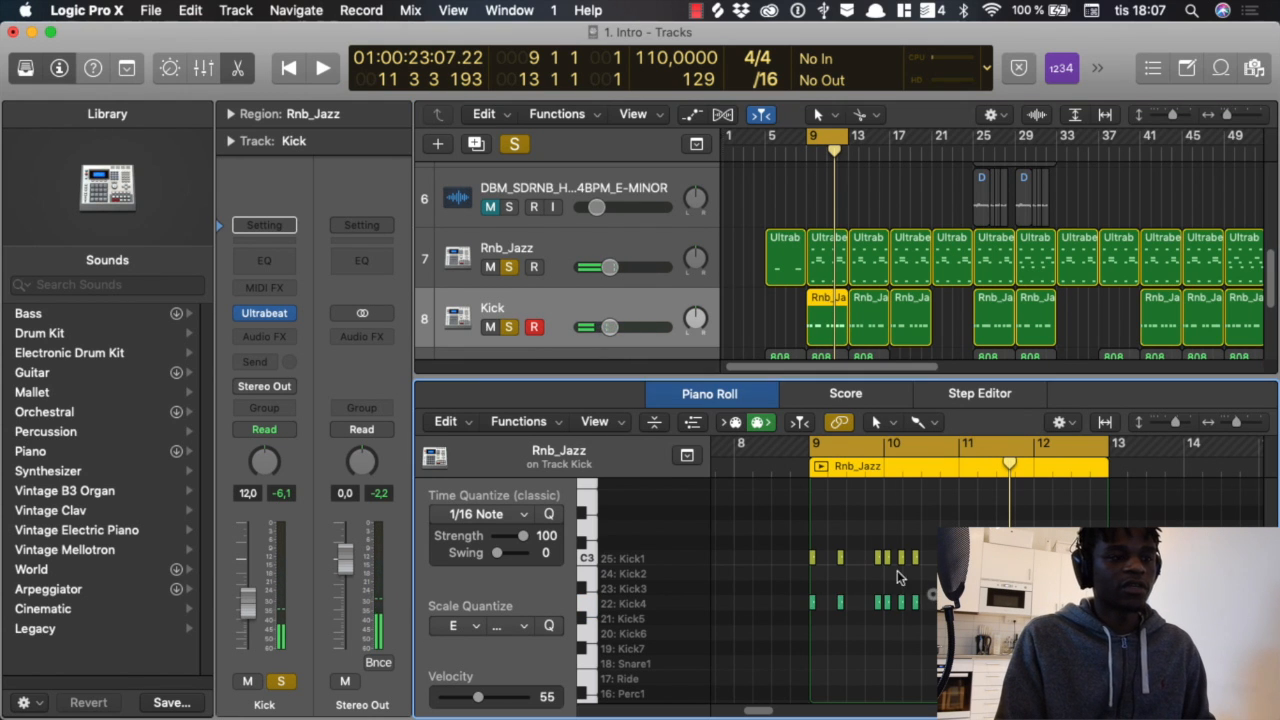
click(813, 604)
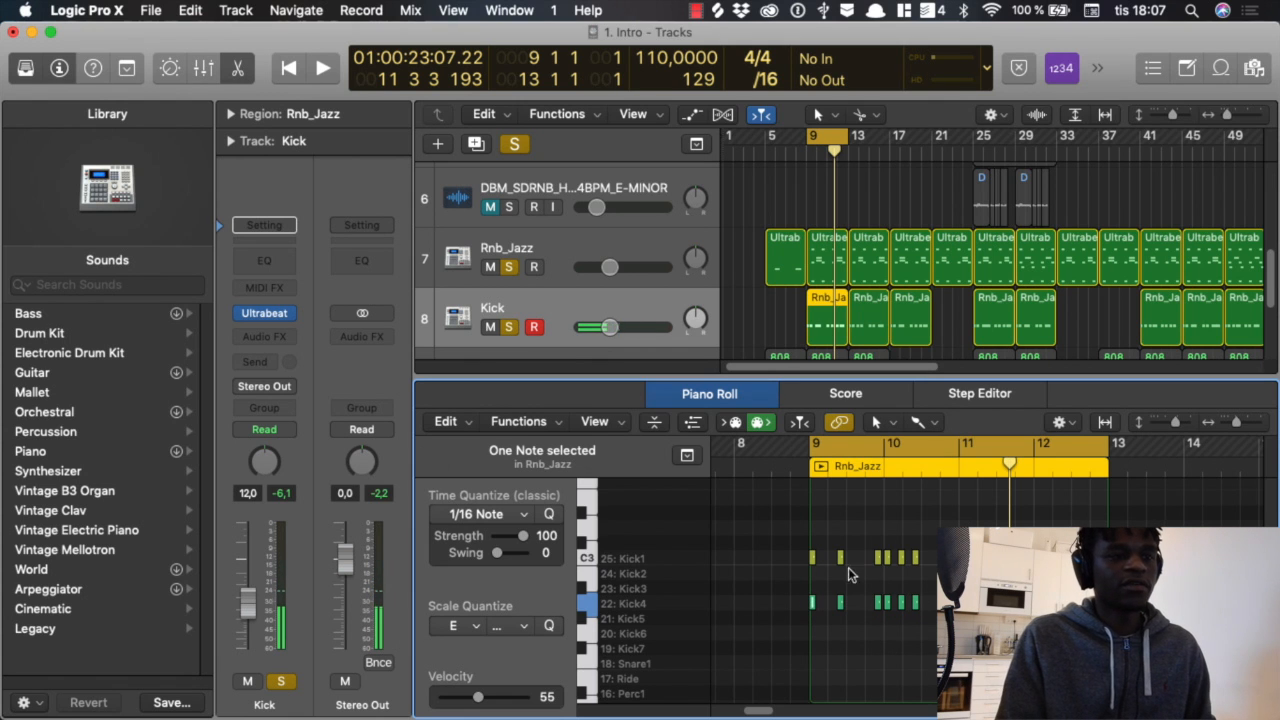
click(807, 557)
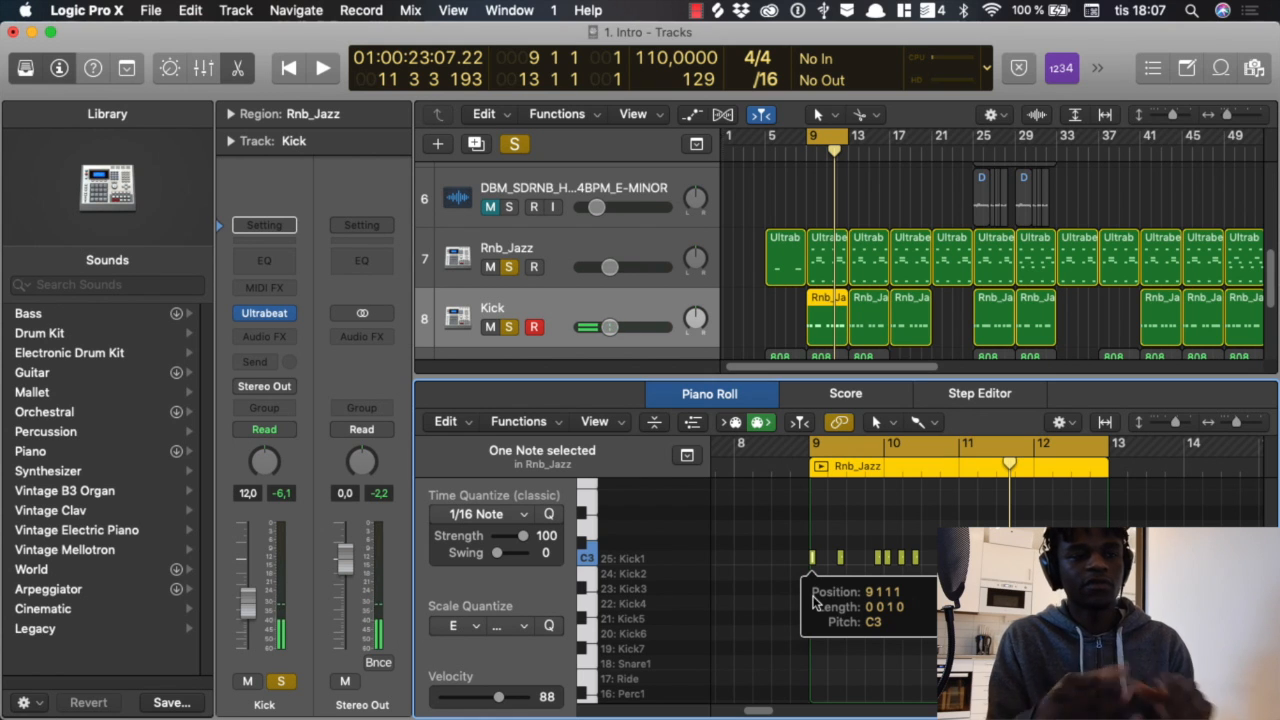
click(861, 650)
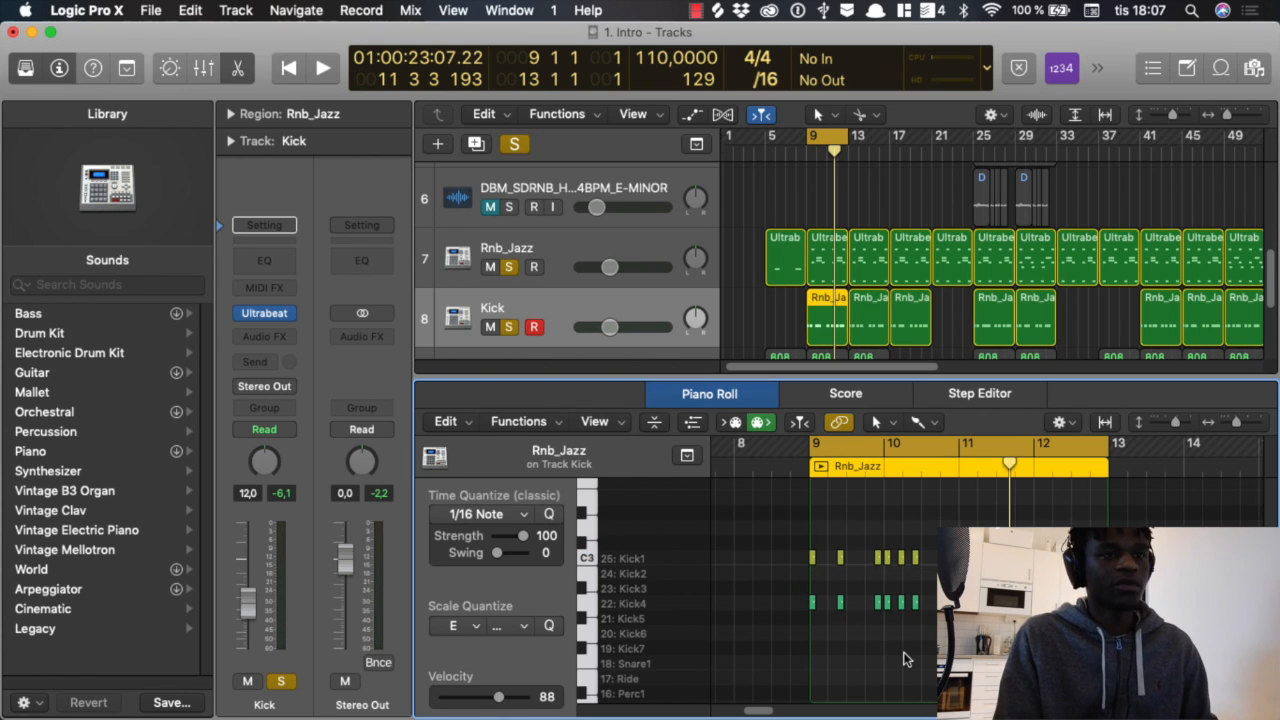
Step: Play the combined Rnb_Jazz and Kick loop, closing the Piano Roll during playback, and stop it in bar 12
key(space)
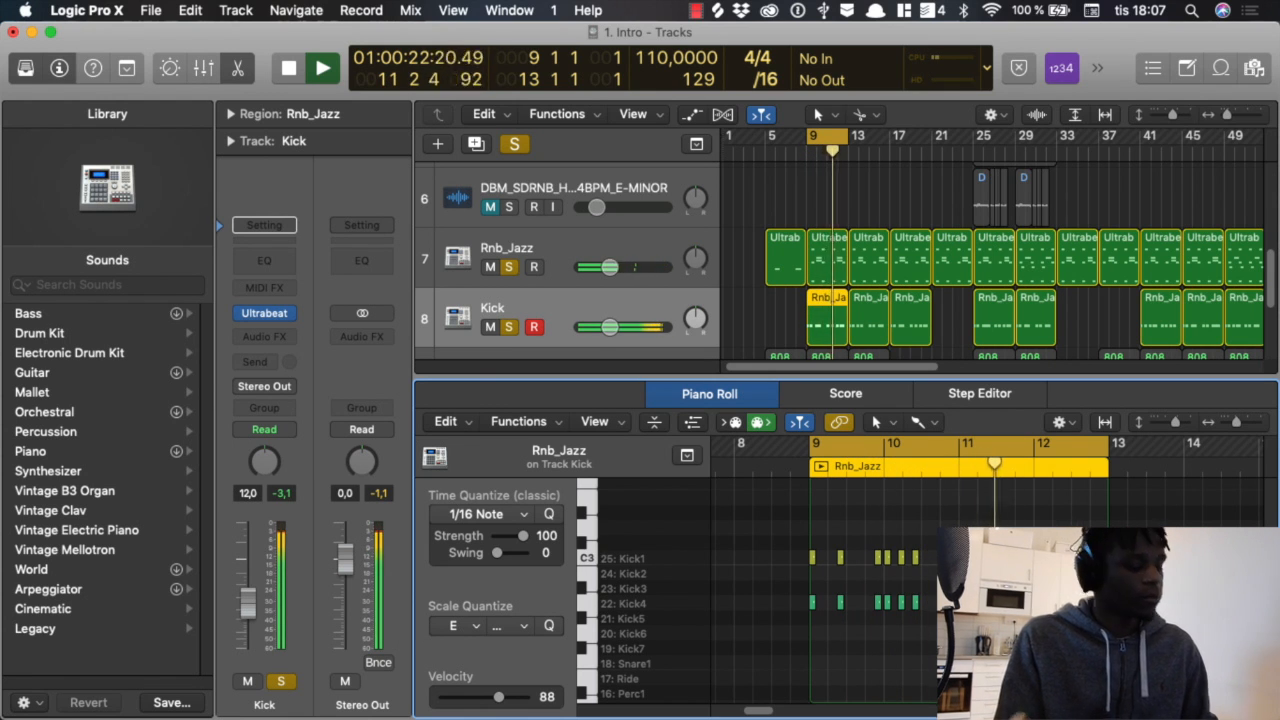
key(p)
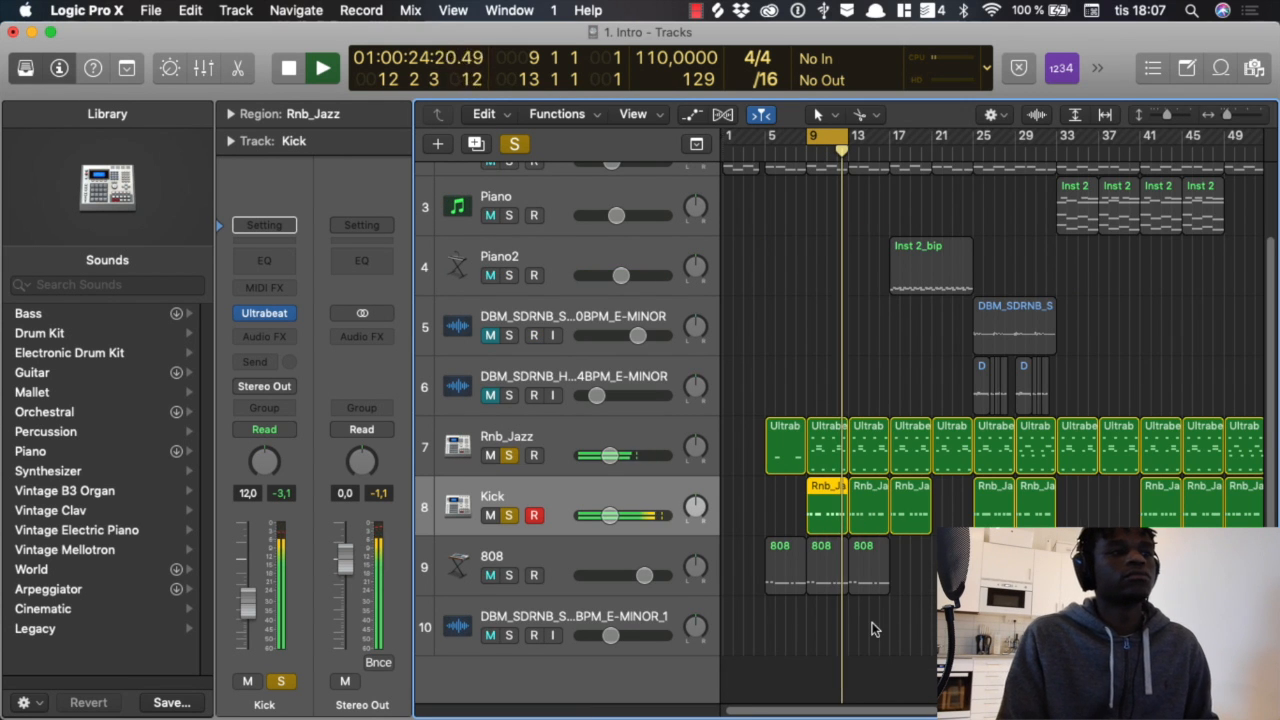
key(space)
Step: Clear the solos on the drum tracks and solo the 808 track instead
click(520, 145)
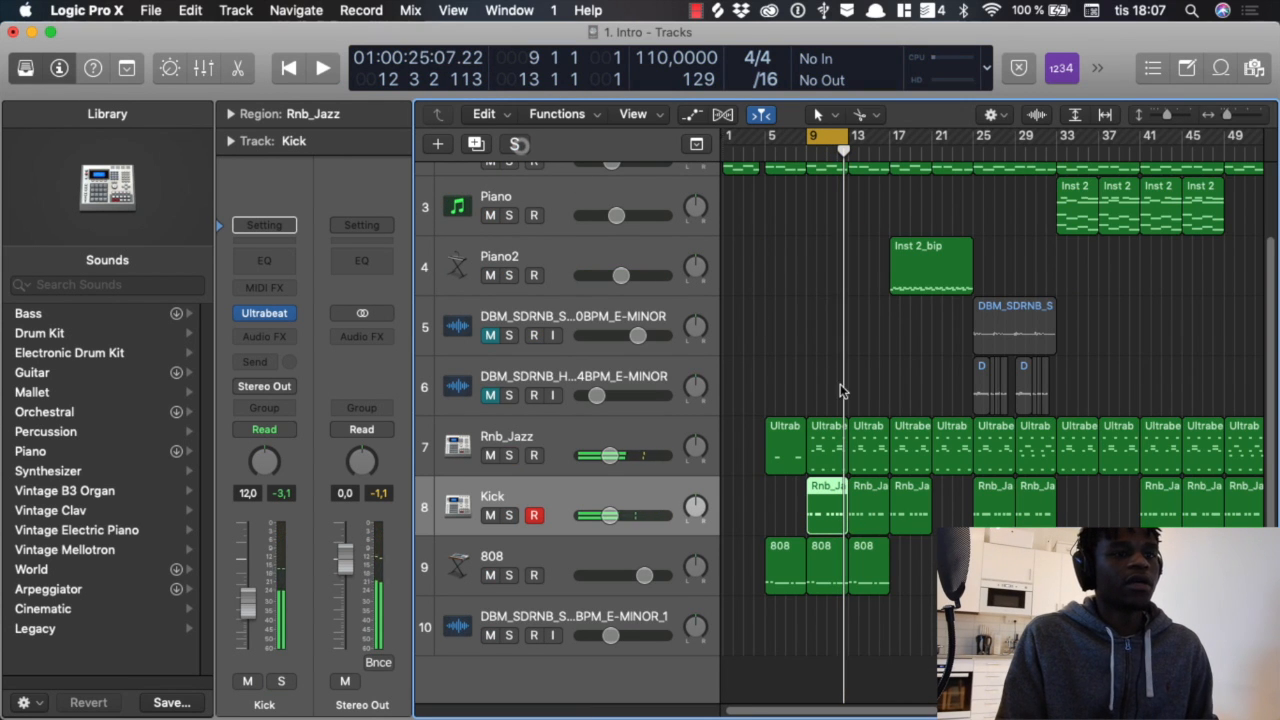
click(512, 563)
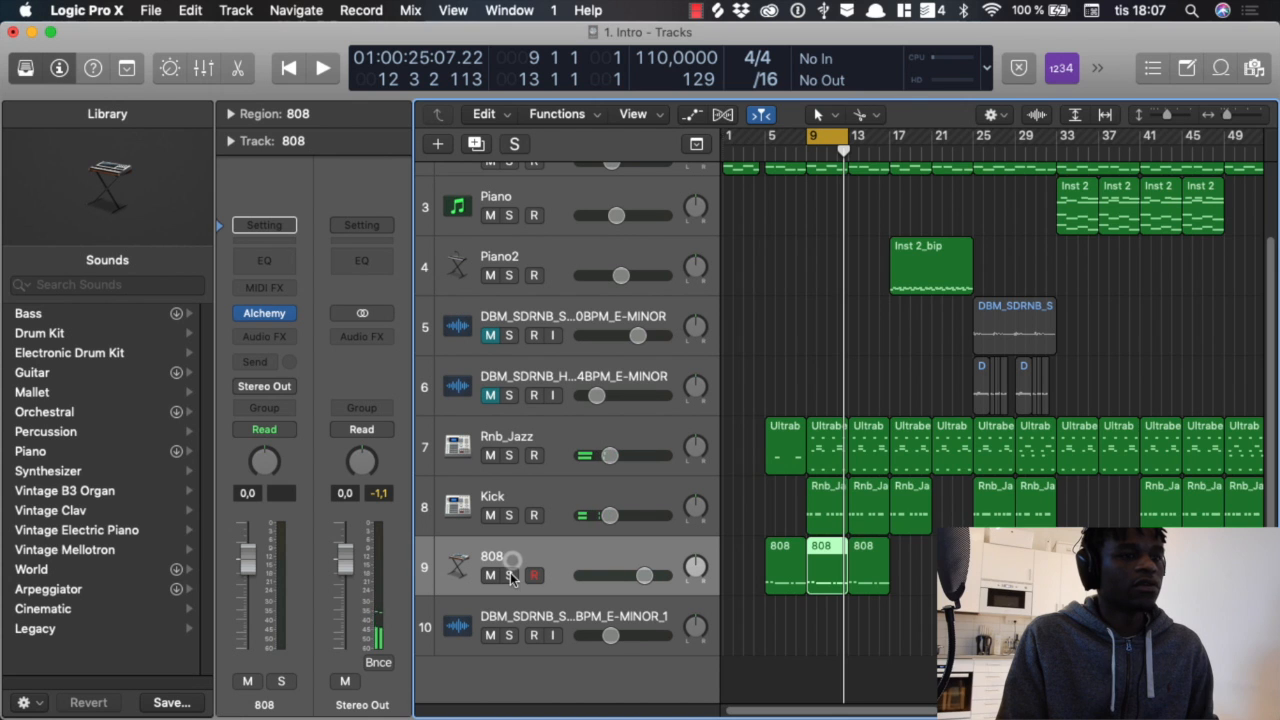
click(509, 575)
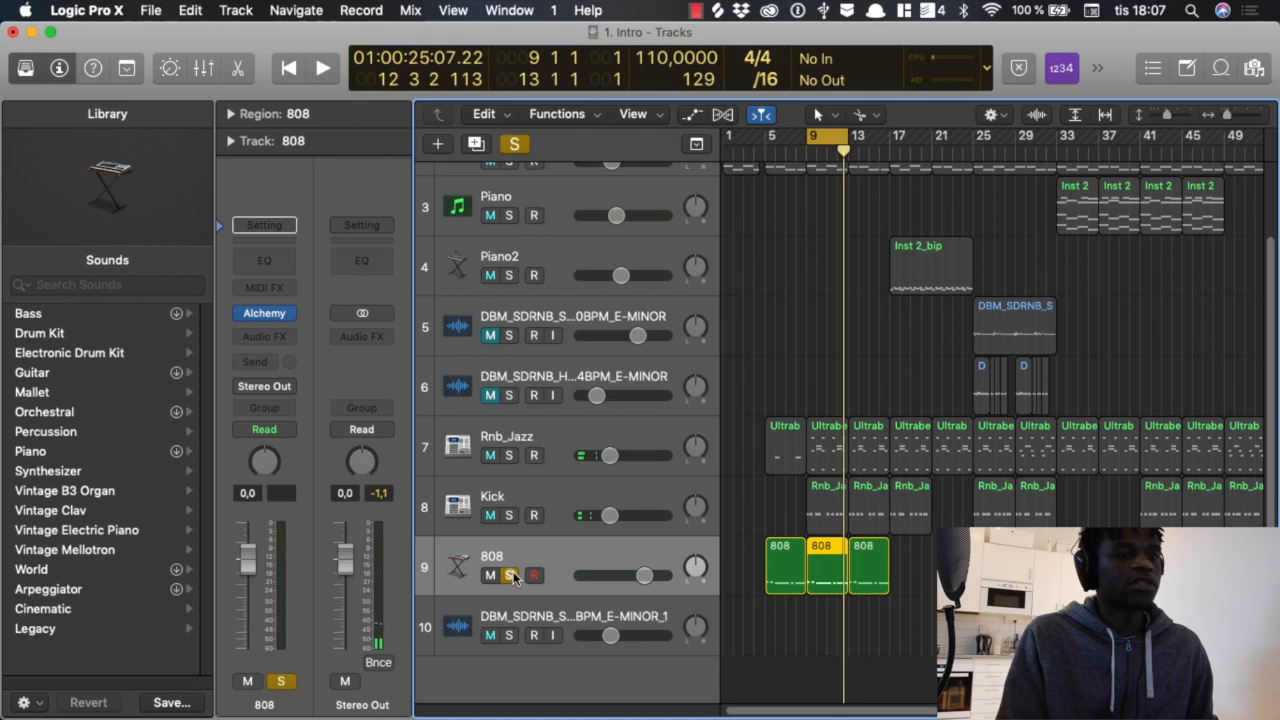
Step: Open the 808 region at bar 9 in the Piano Roll and examine its note pattern
double_click(830, 583)
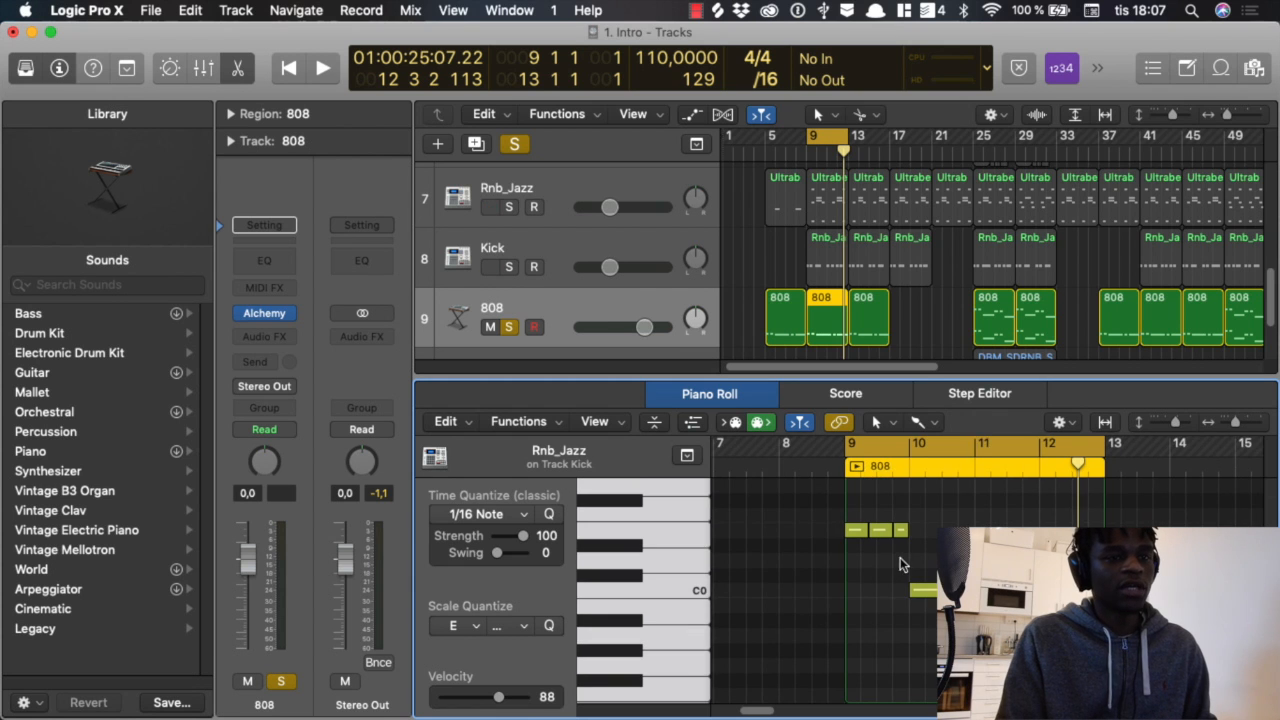
scroll(907, 8, down, 2)
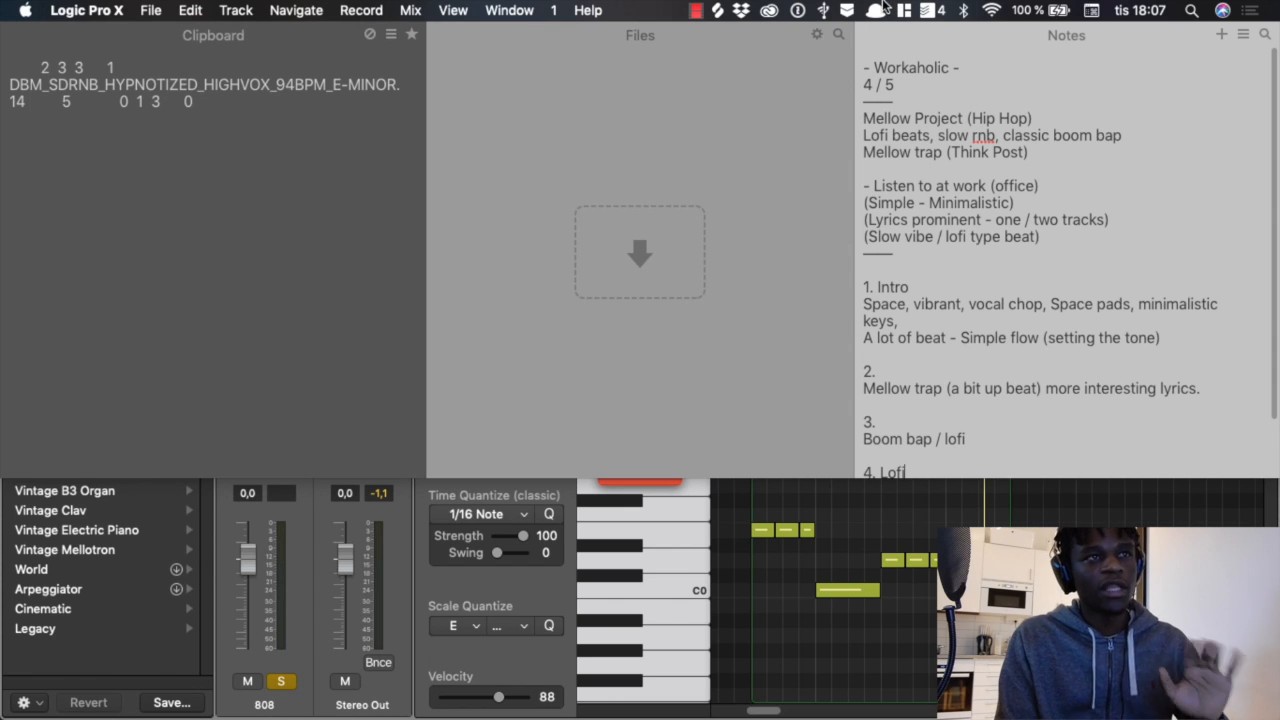
scroll(884, 8, up, 2)
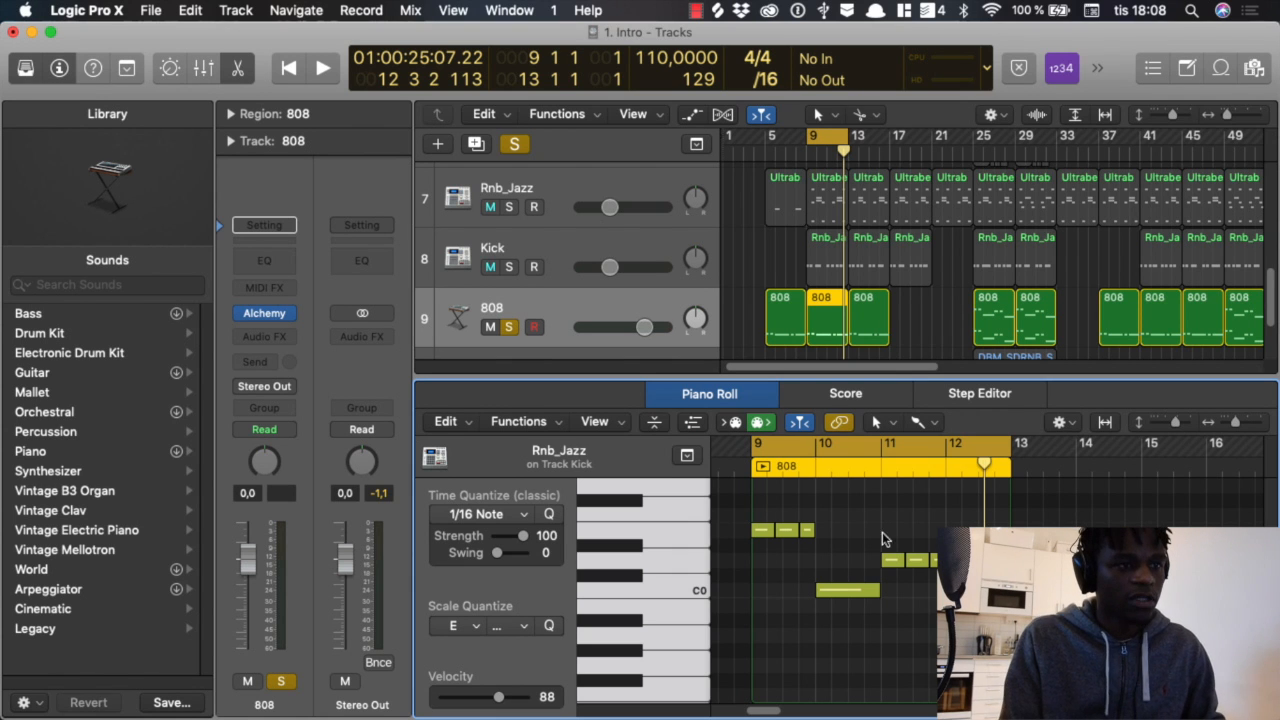
scroll(793, 545, down, 5)
scroll(858, 550, up, 3)
scroll(822, 547, right, 1)
scroll(822, 549, up, 3)
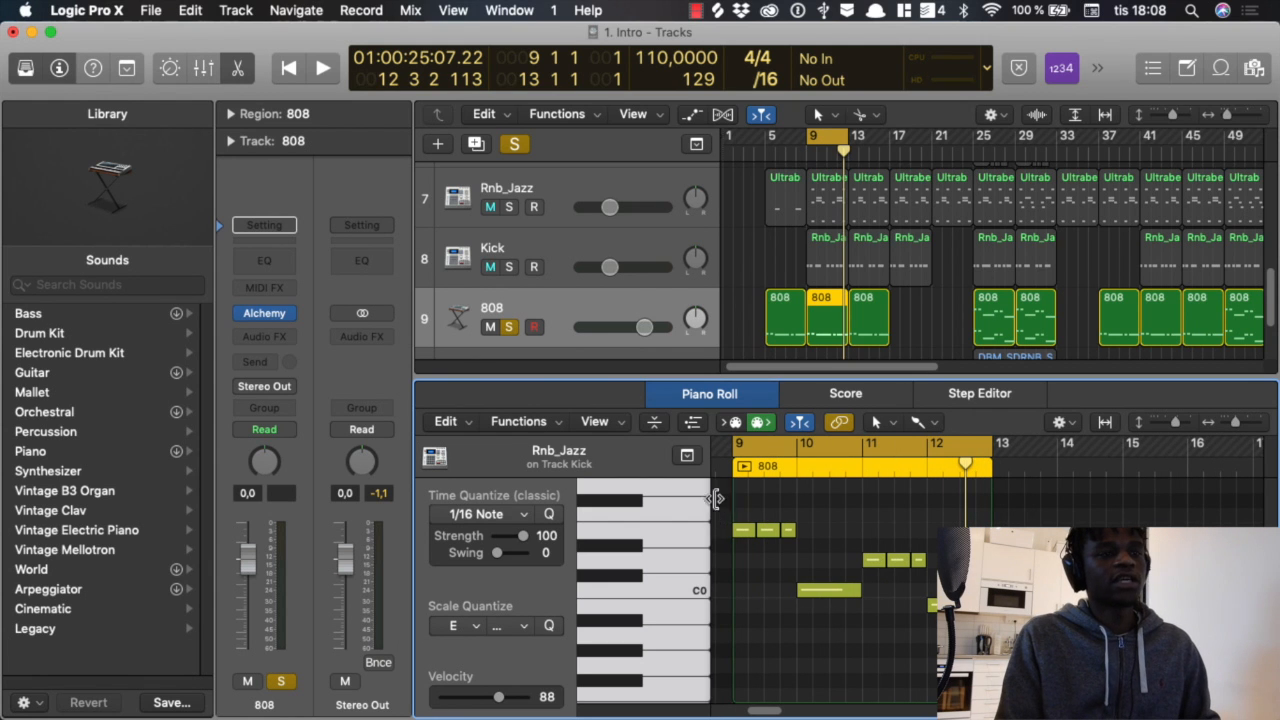
scroll(800, 280, up, 10)
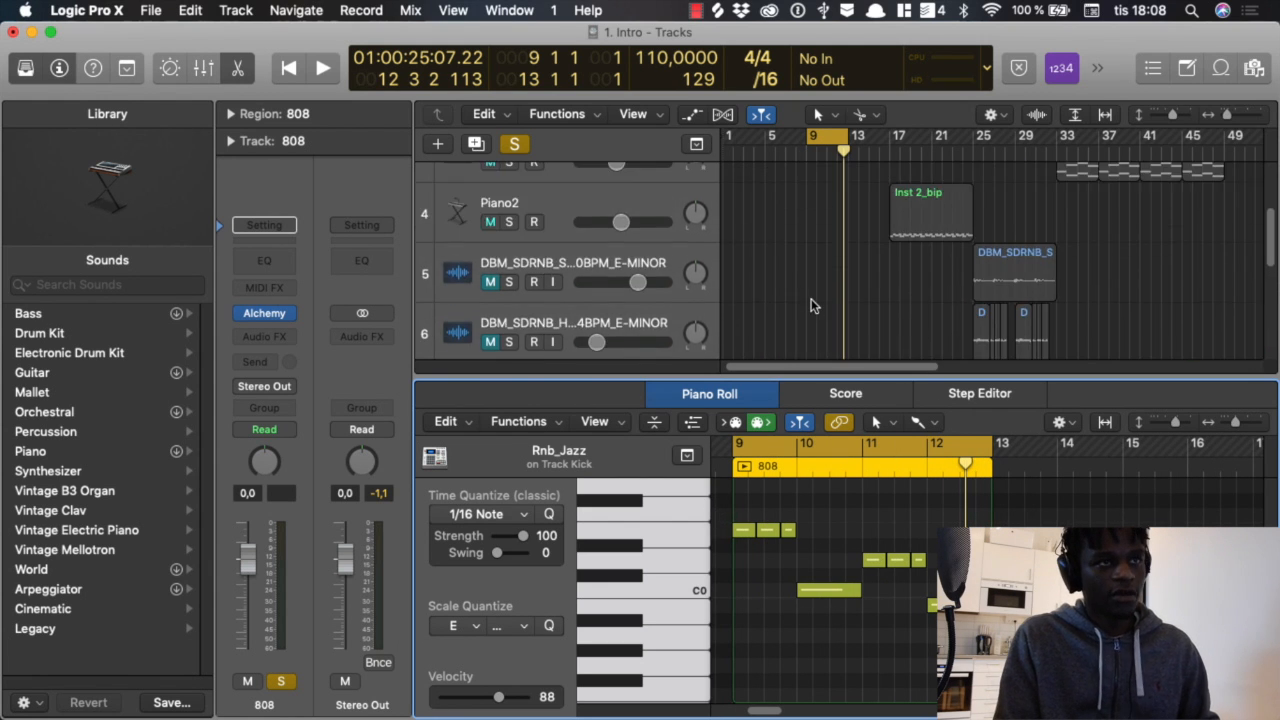
Step: Inspect the chord notes of the Pad2 region at bar 5, and close the Piano Roll
click(779, 232)
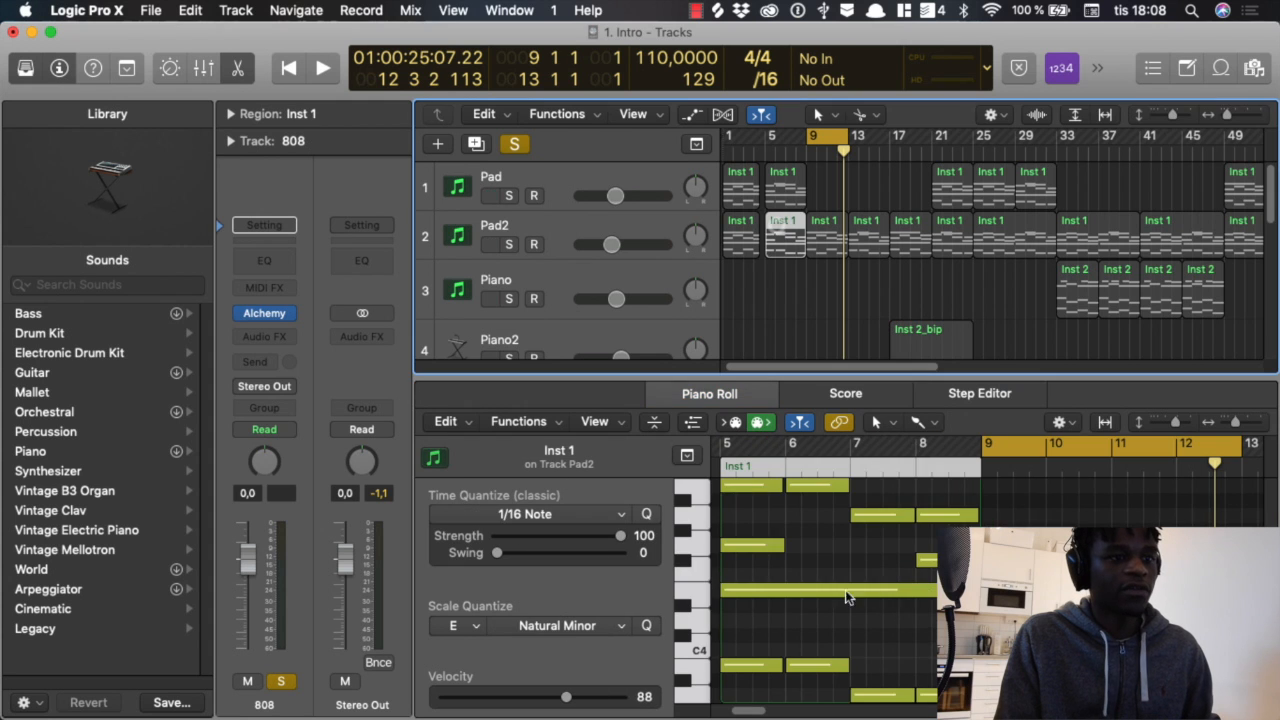
scroll(852, 575, up, 2)
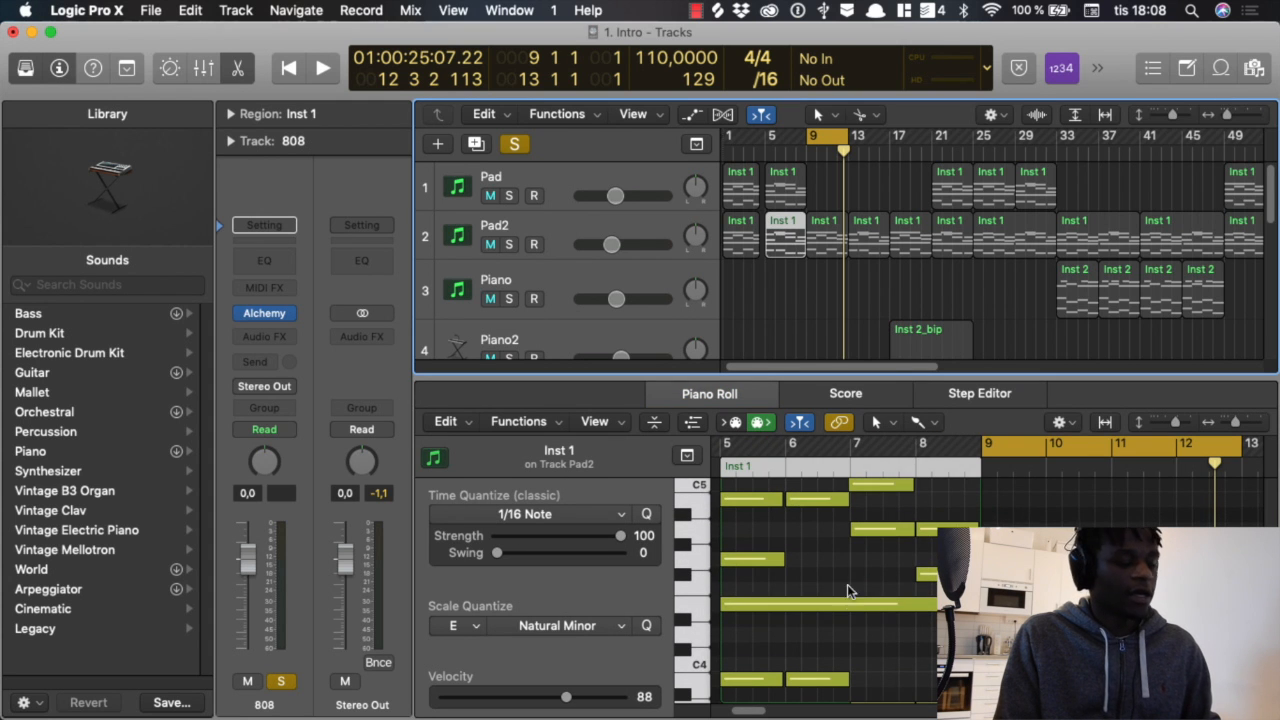
key(p)
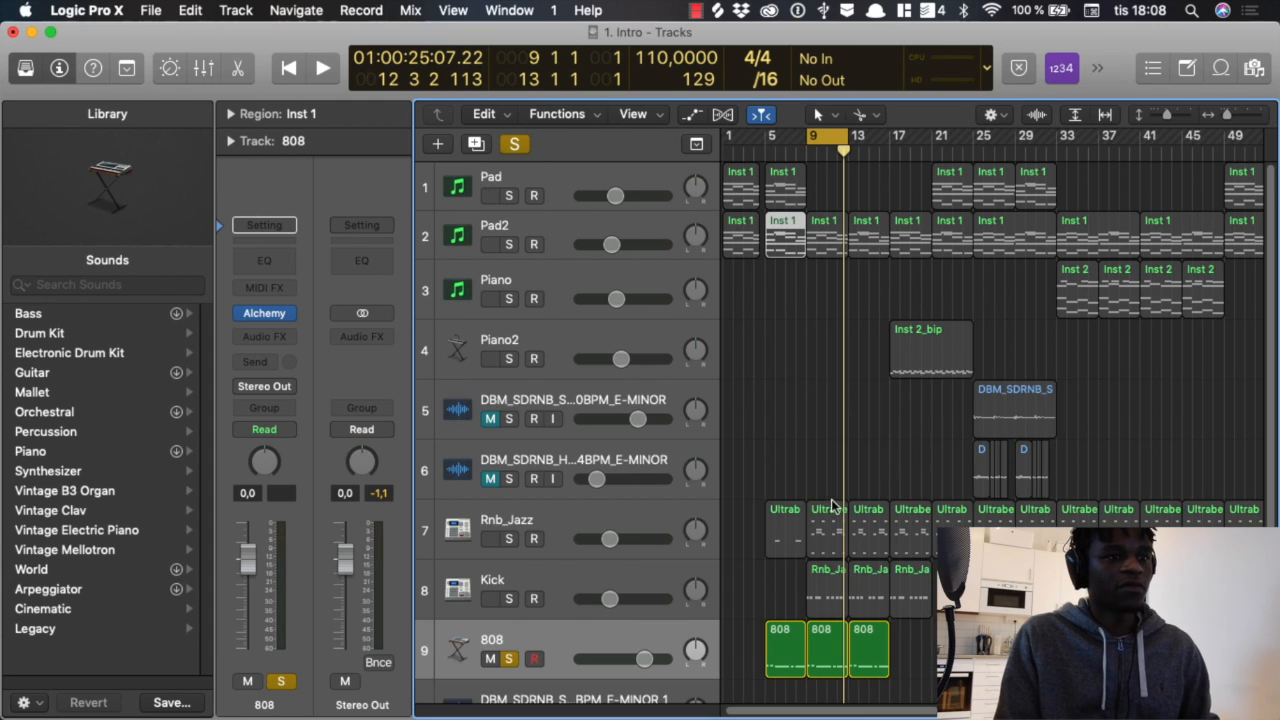
Step: Play the soloed 808 loop from bar 9 with its region open in the Piano Roll, and stop in bar 12
scroll(860, 500, down, 3)
key(space)
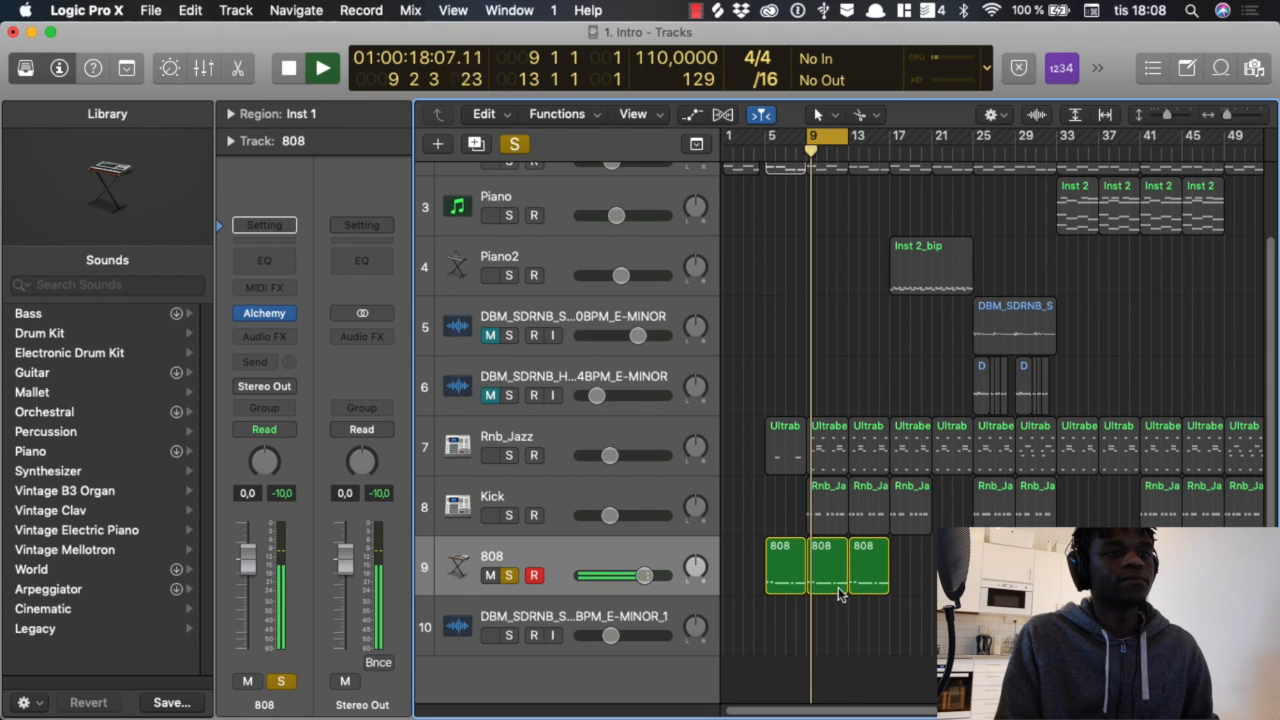
double_click(833, 577)
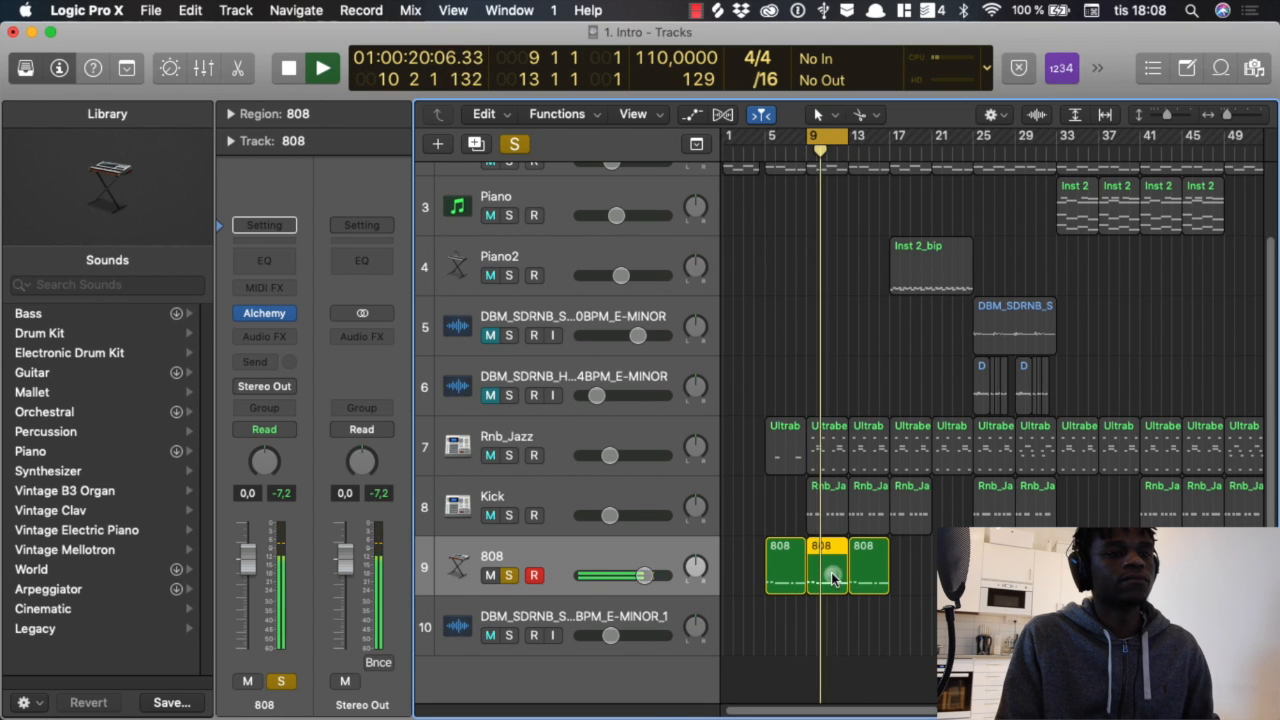
scroll(895, 599, right, 3)
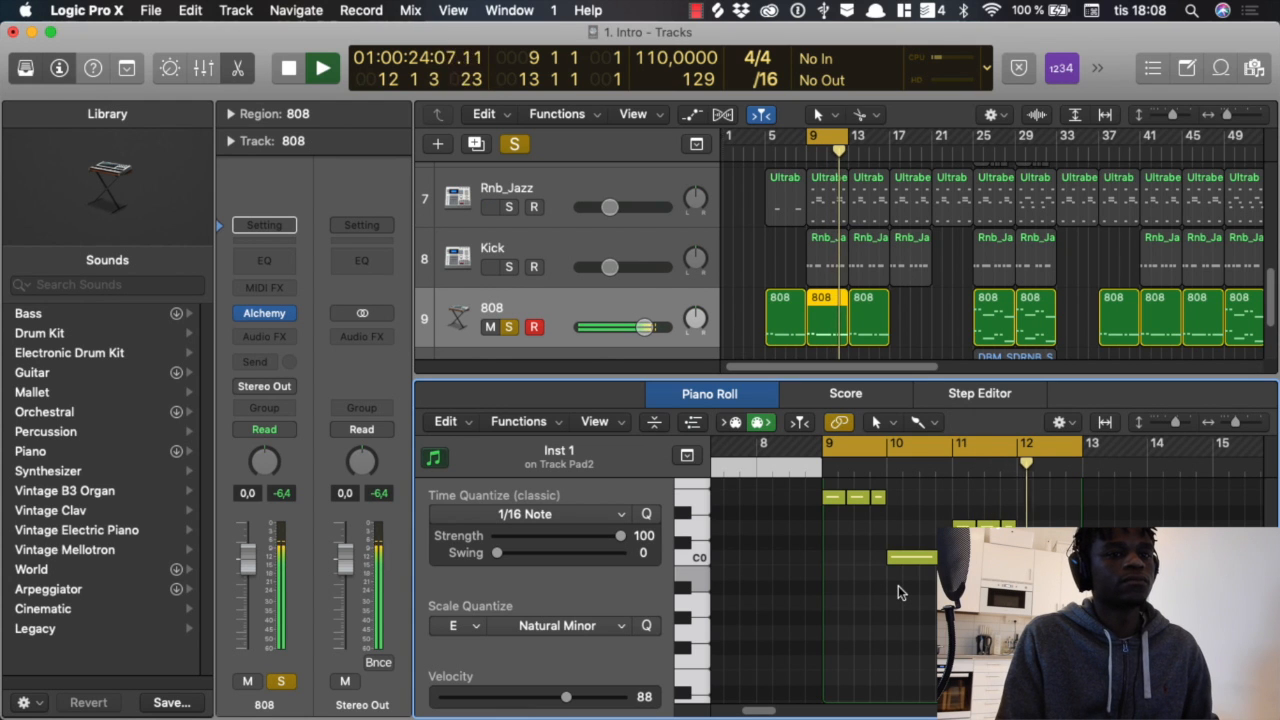
key(space)
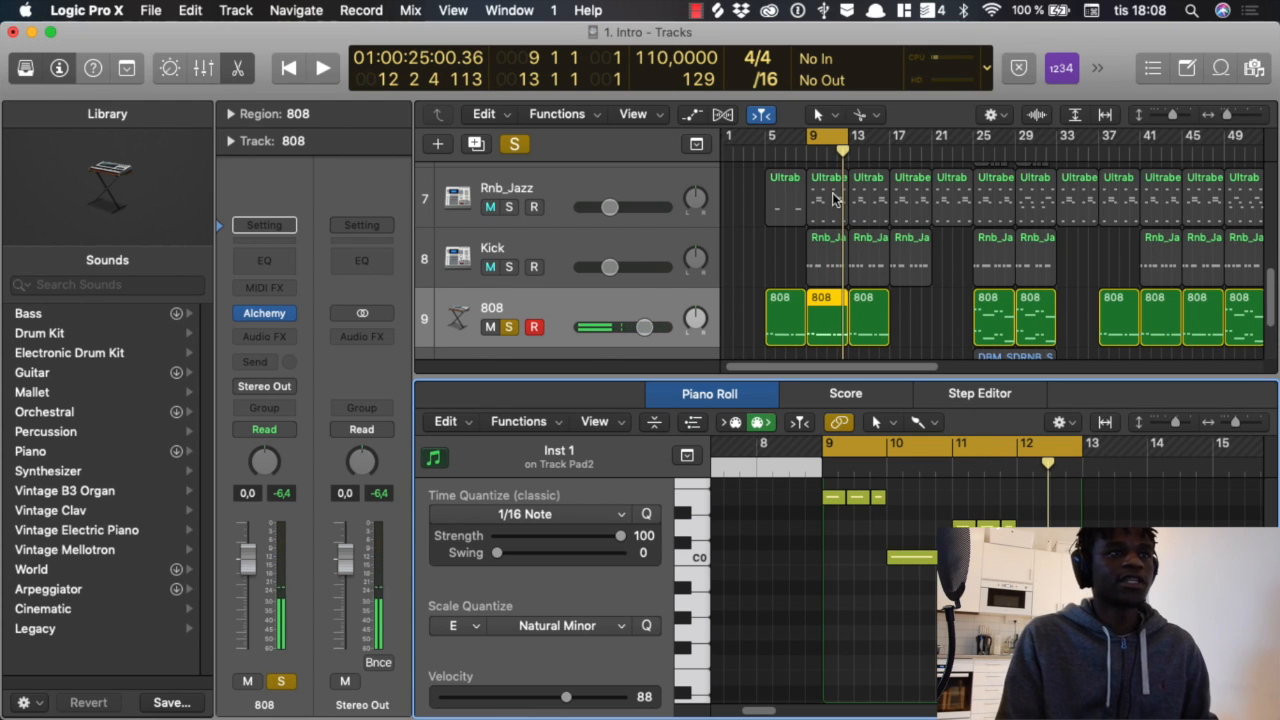
Step: Move the cycle range to bars 25–29 and examine the low and high octave notes of the 808 region there
drag(831, 137, 995, 138)
click(993, 320)
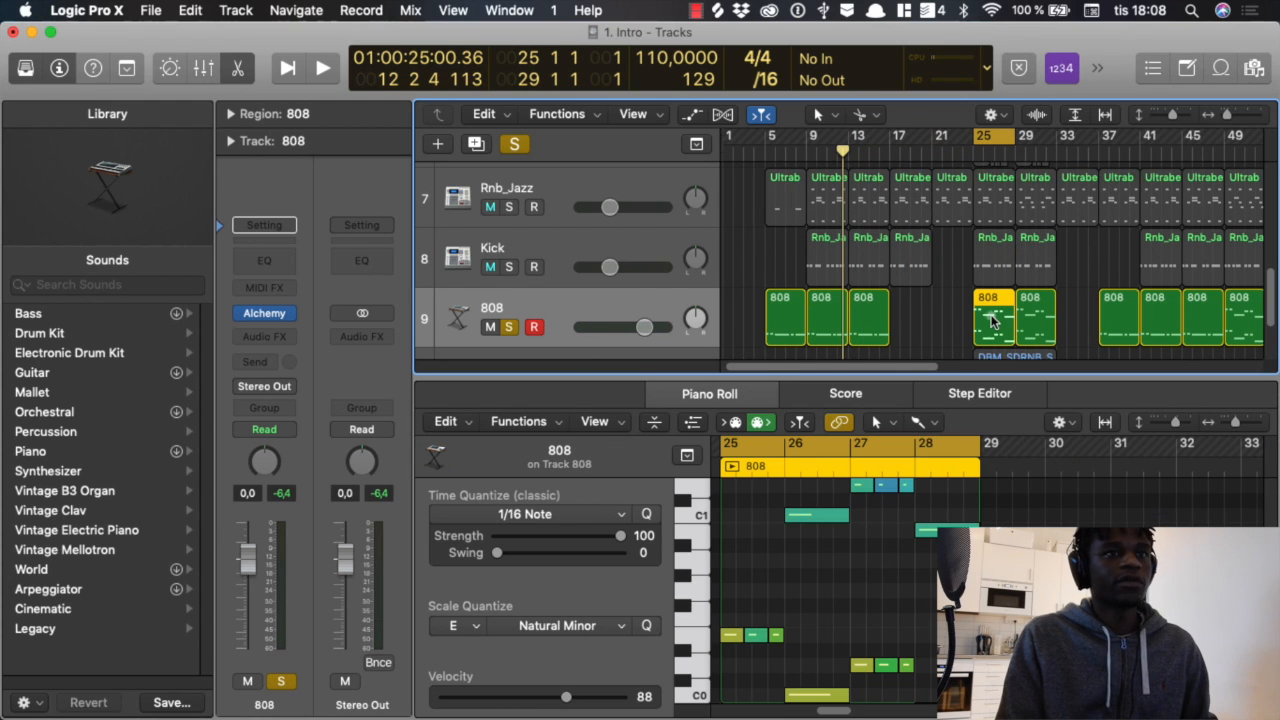
scroll(875, 545, down, 5)
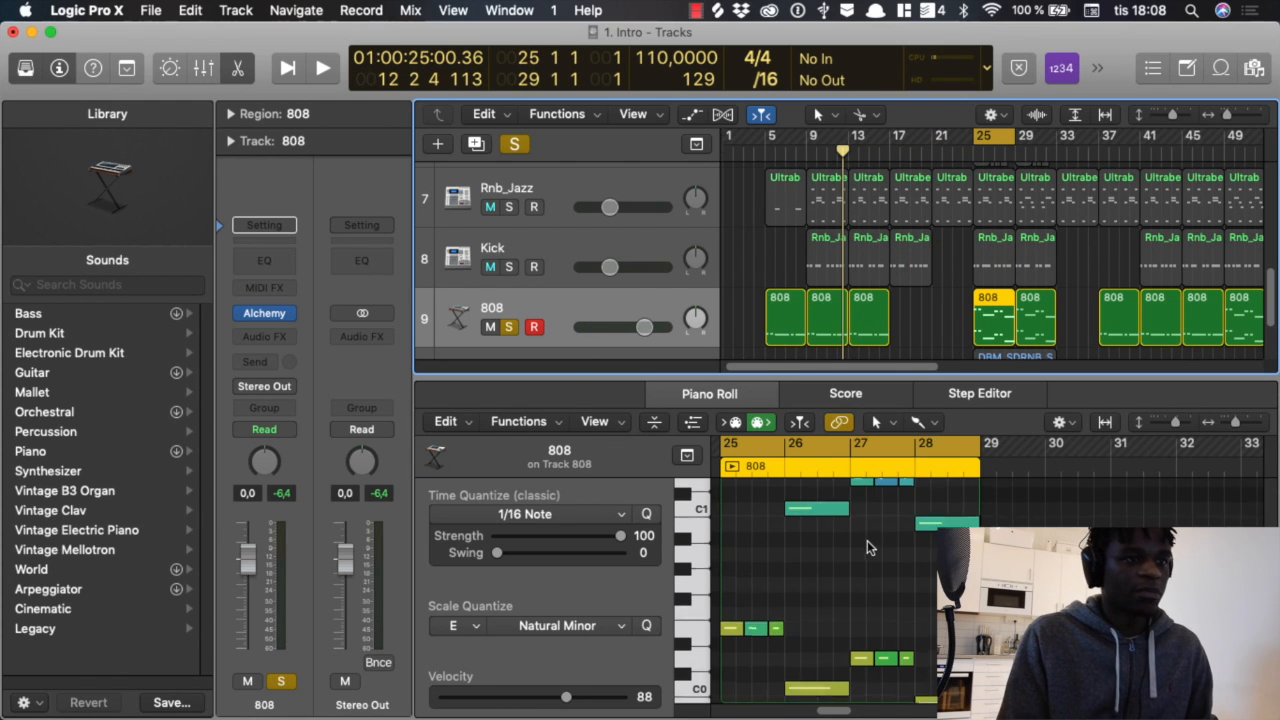
scroll(856, 529, down, 1)
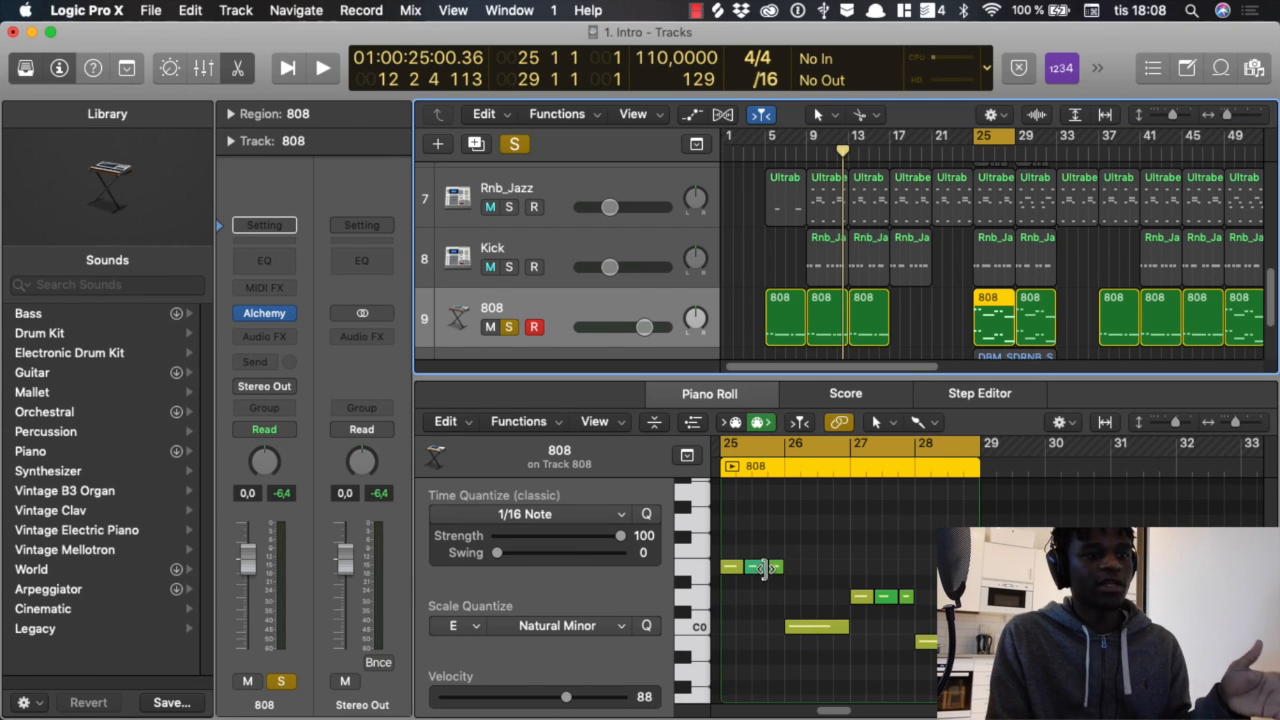
mouse_move(755, 571)
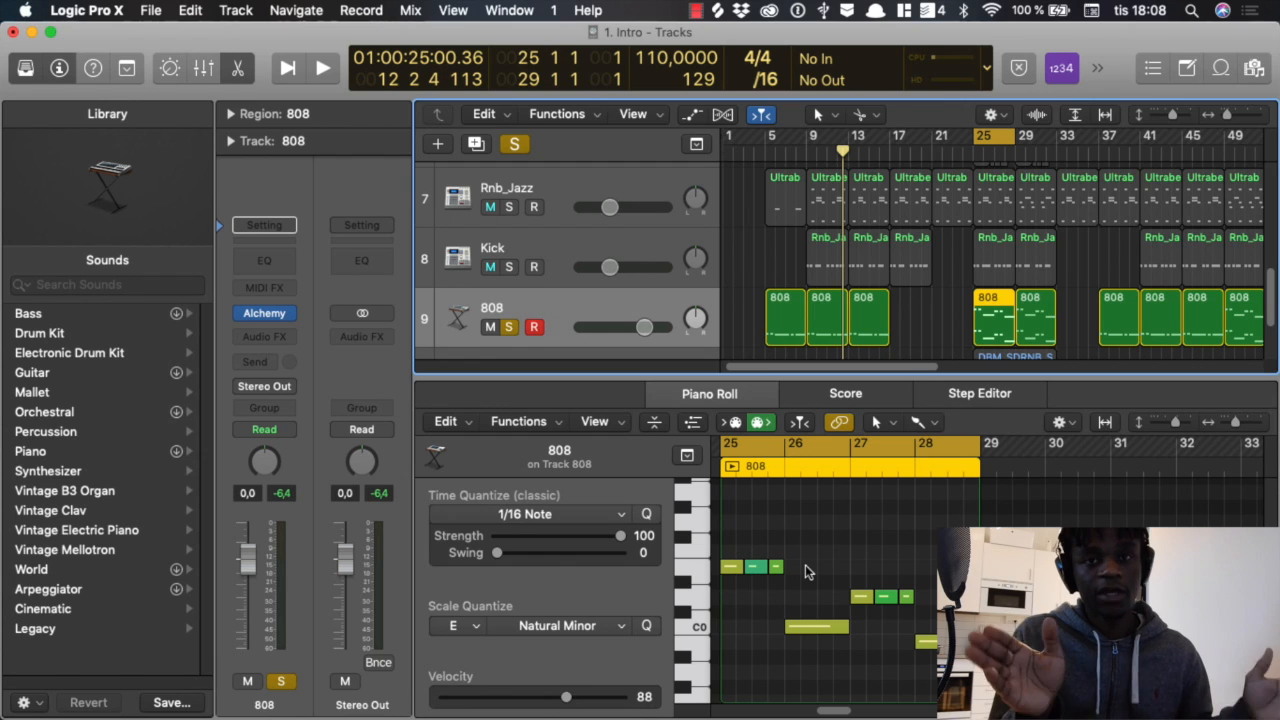
scroll(805, 571, up, 5)
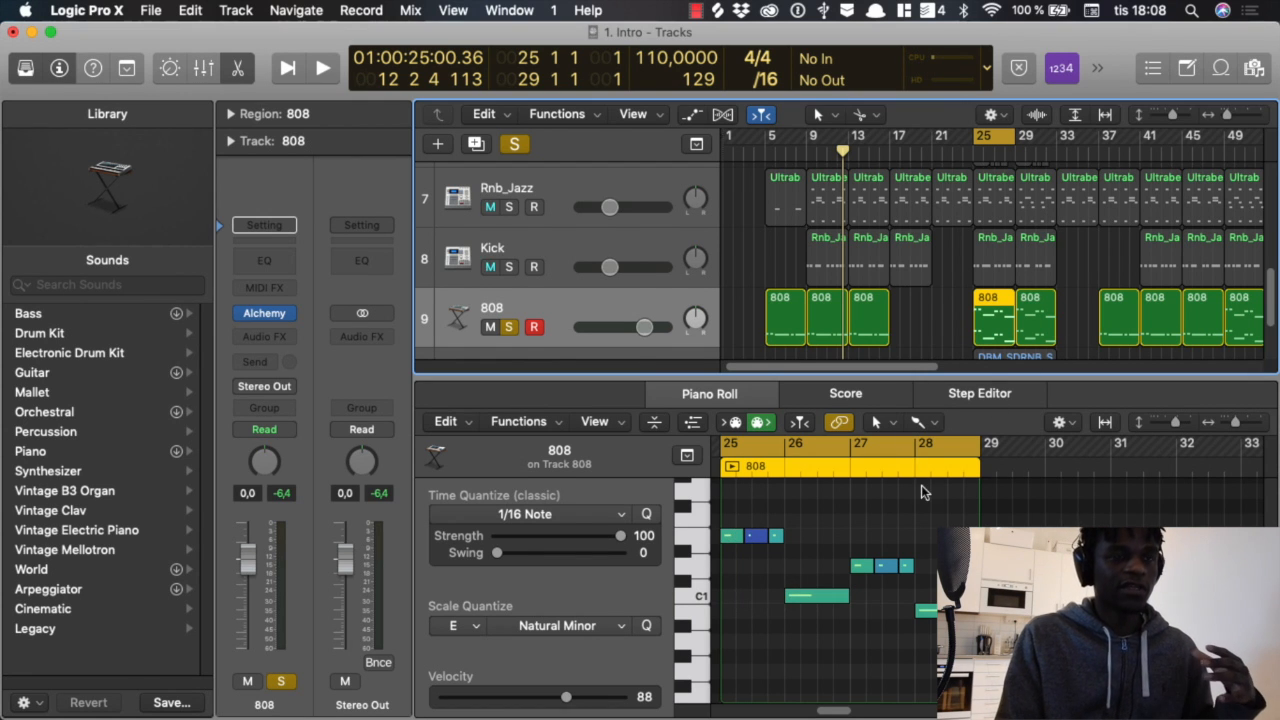
scroll(915, 514, down, 5)
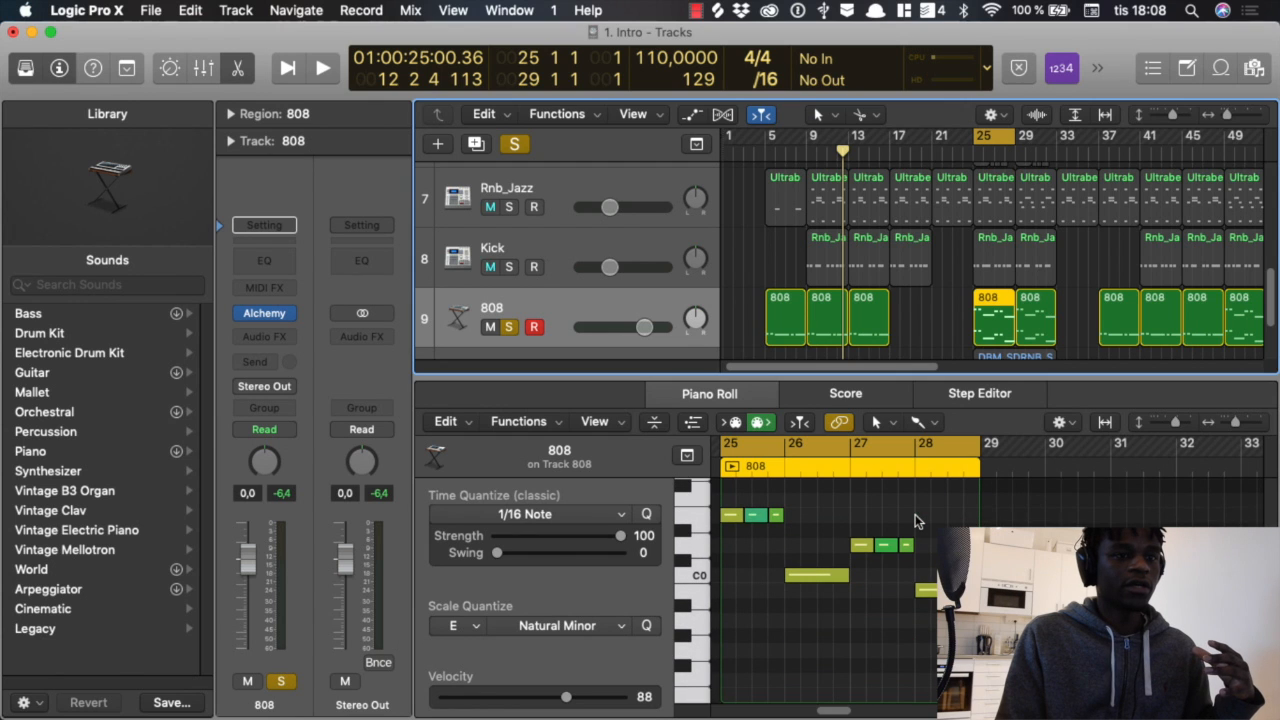
scroll(915, 514, up, 1)
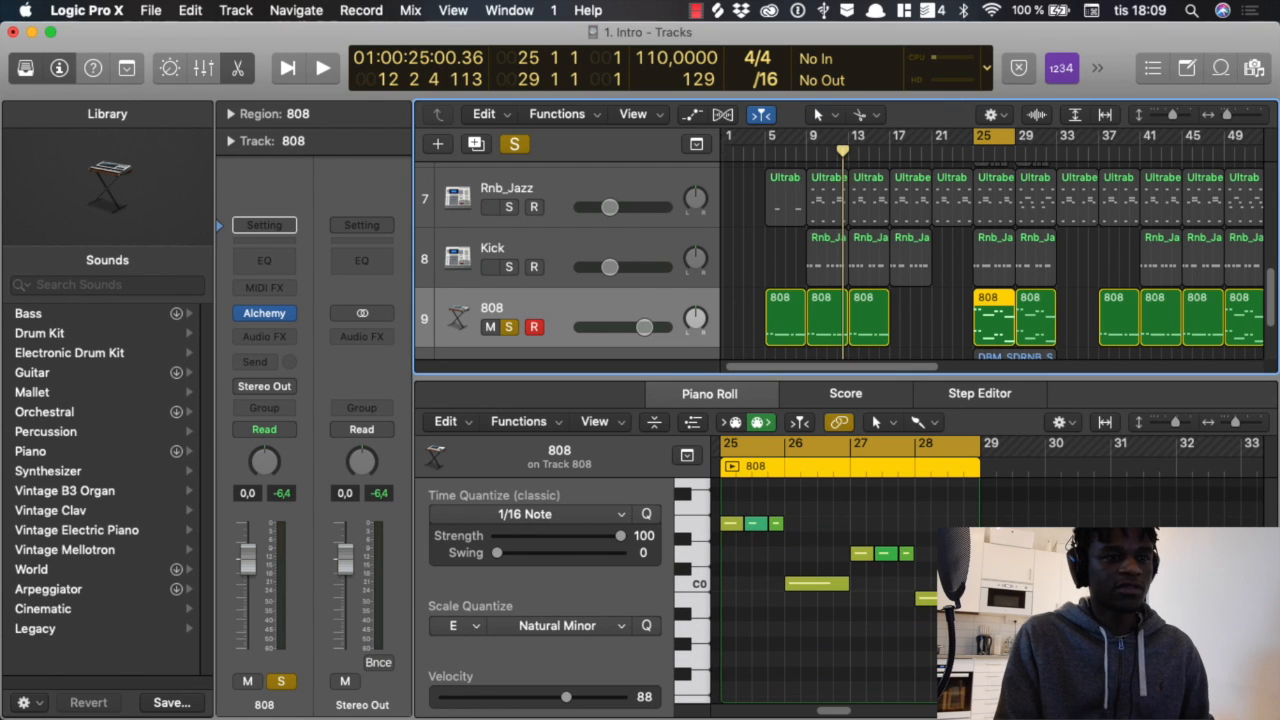
Step: Delete the eight upper-octave notes from the 808 region at bar 25 and play the loop with only the low notes
scroll(1023, 622, up, 5)
drag(1023, 625, 703, 479)
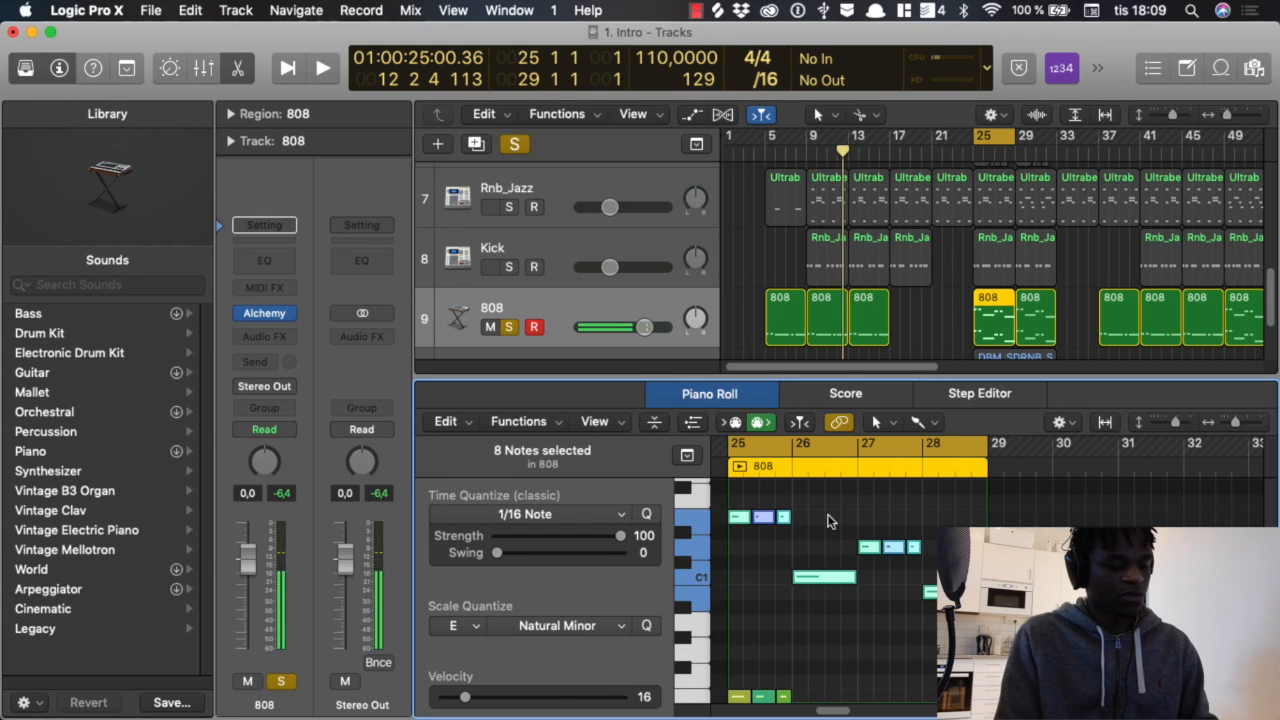
key(Delete)
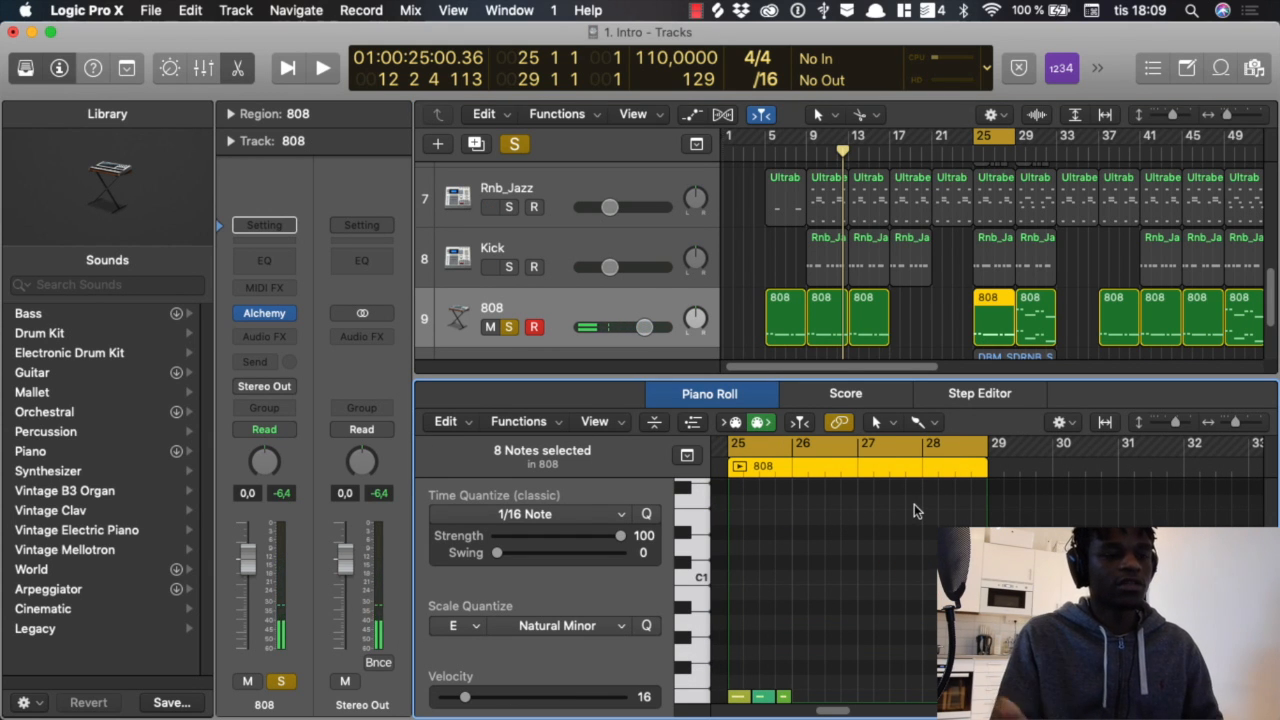
key(space)
scroll(830, 590, down, 3)
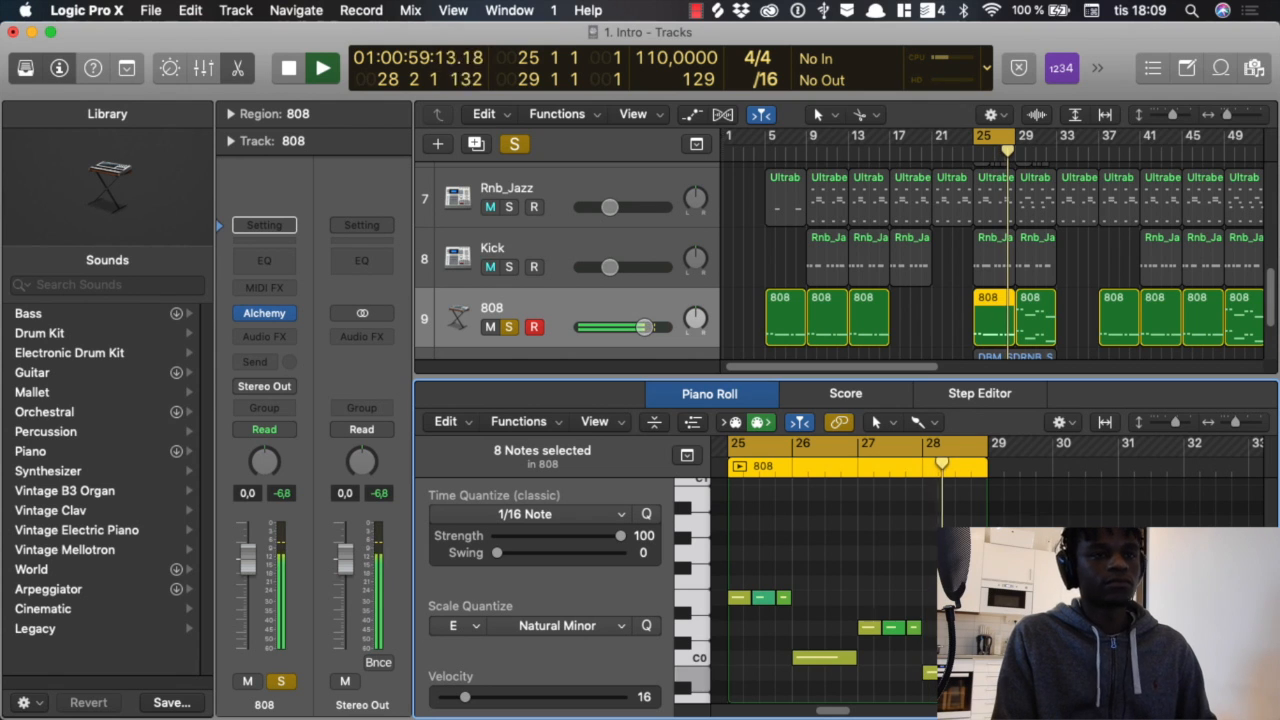
key(space)
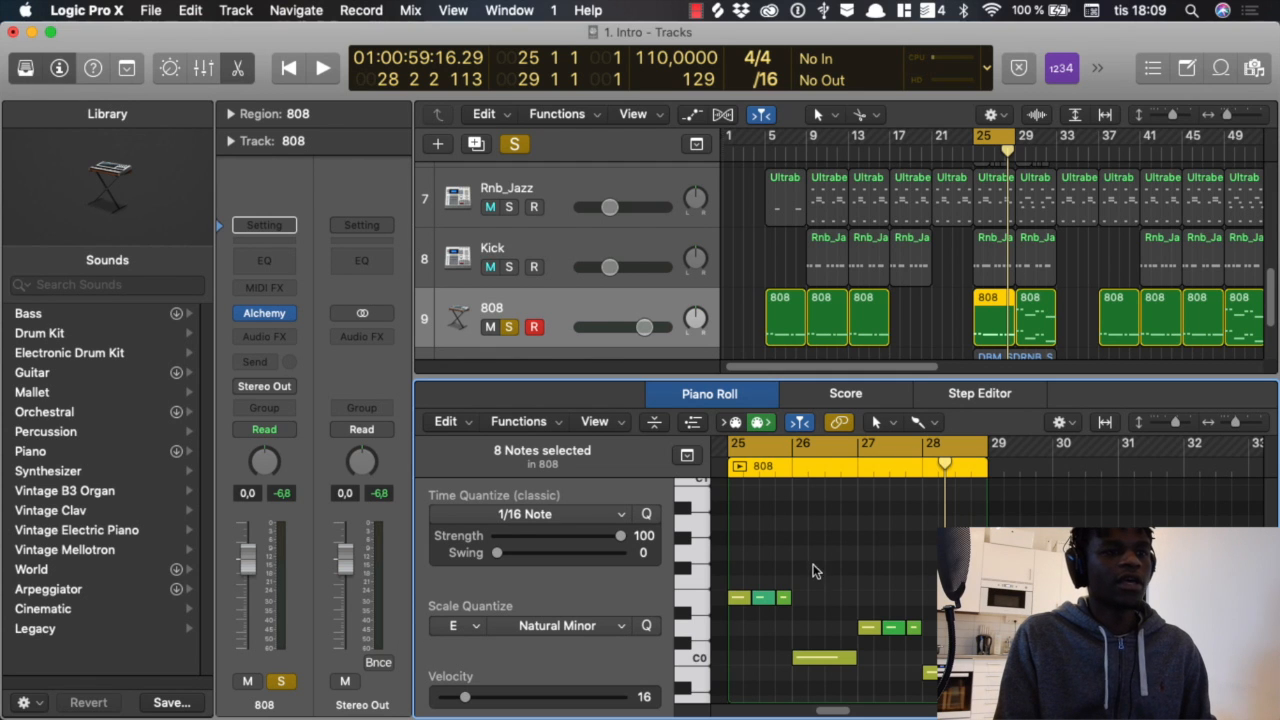
Step: Undo the deletion of the upper-octave notes and play the 808 loop at bar 25 with both octaves
scroll(849, 537, up, 3)
key(alt+shift+Up)
scroll(886, 536, up, 5)
click(862, 558)
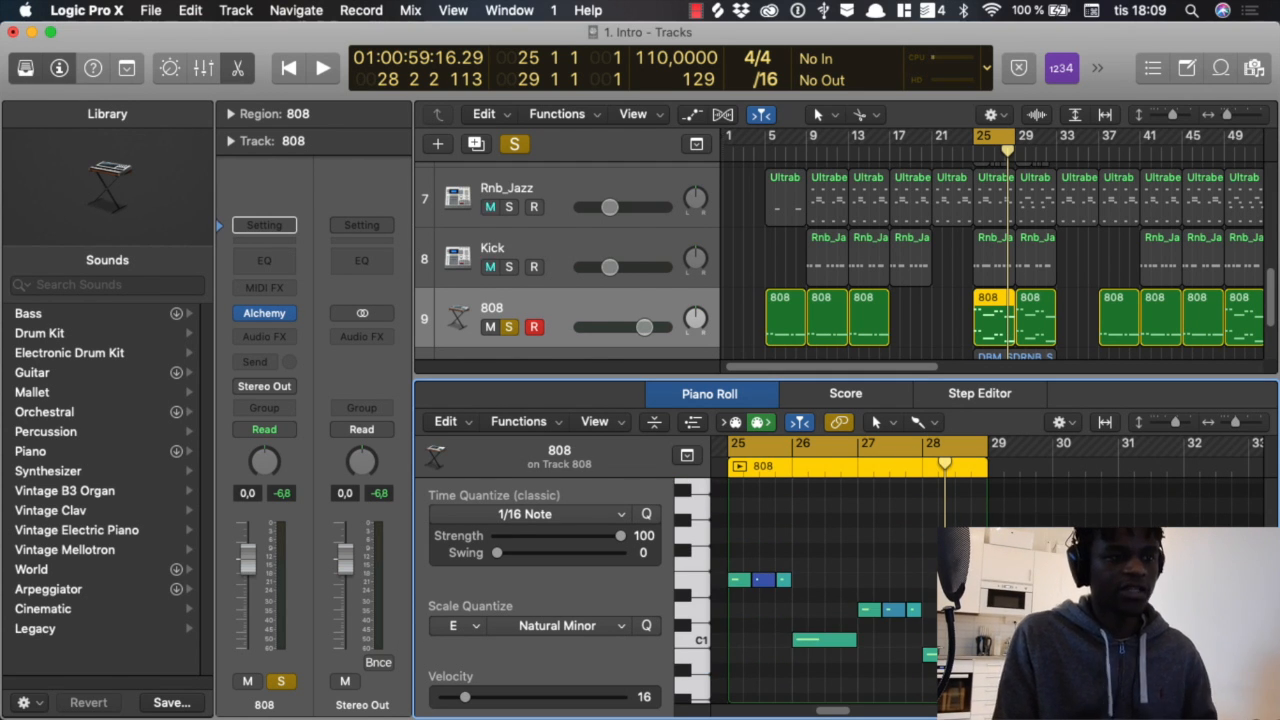
key(space)
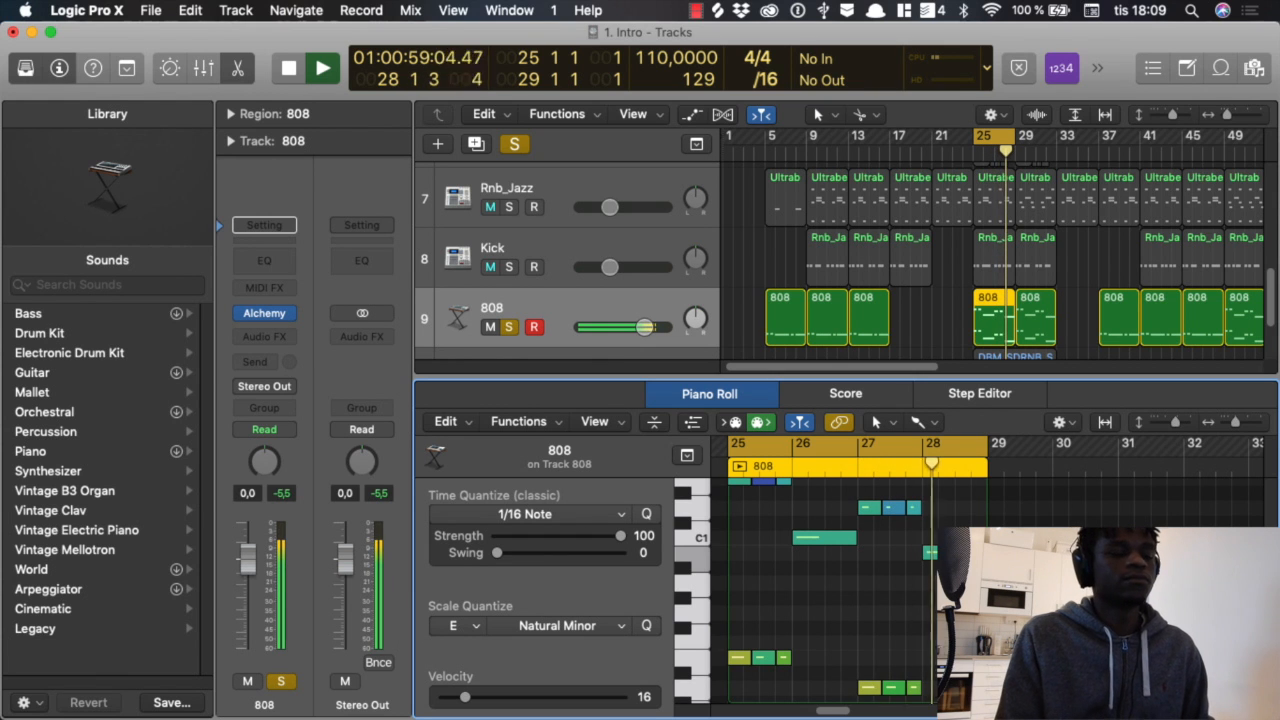
key(space)
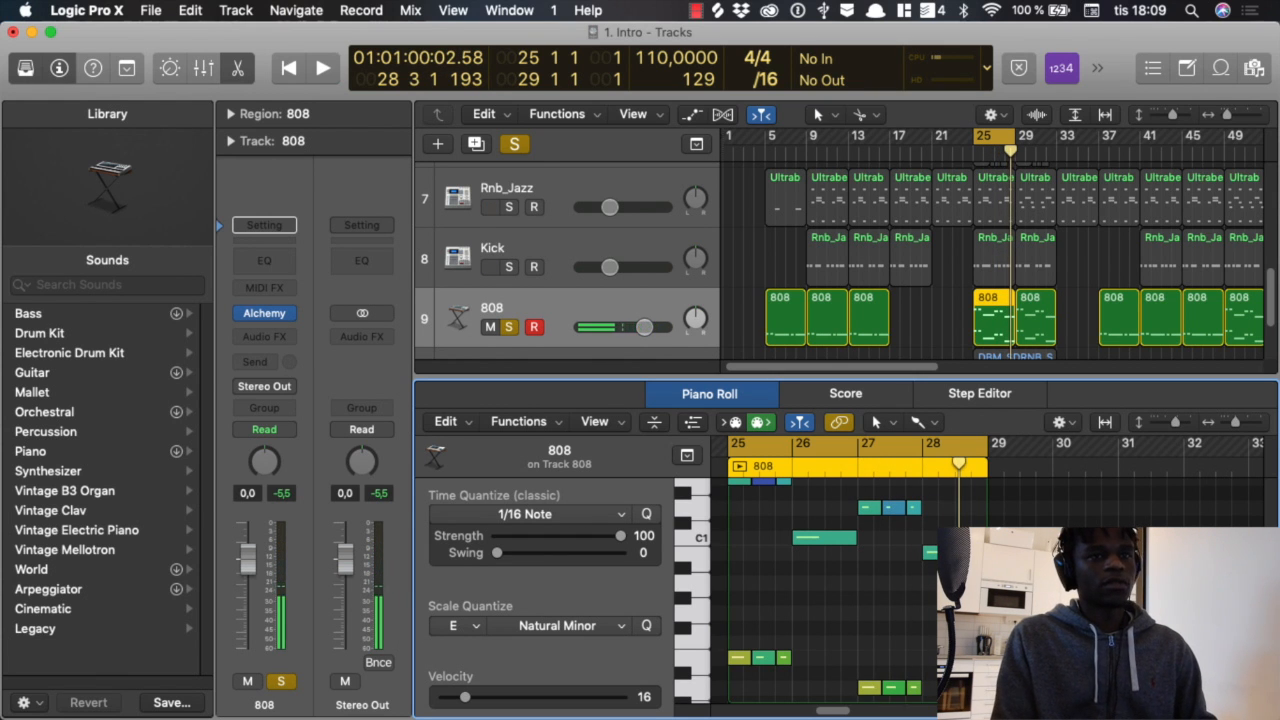
Step: Close the Piano Roll and clear the solo on the 808 track
key(e)
scroll(1070, 490, up, 2)
scroll(1070, 487, down, 4)
scroll(1066, 485, up, 4)
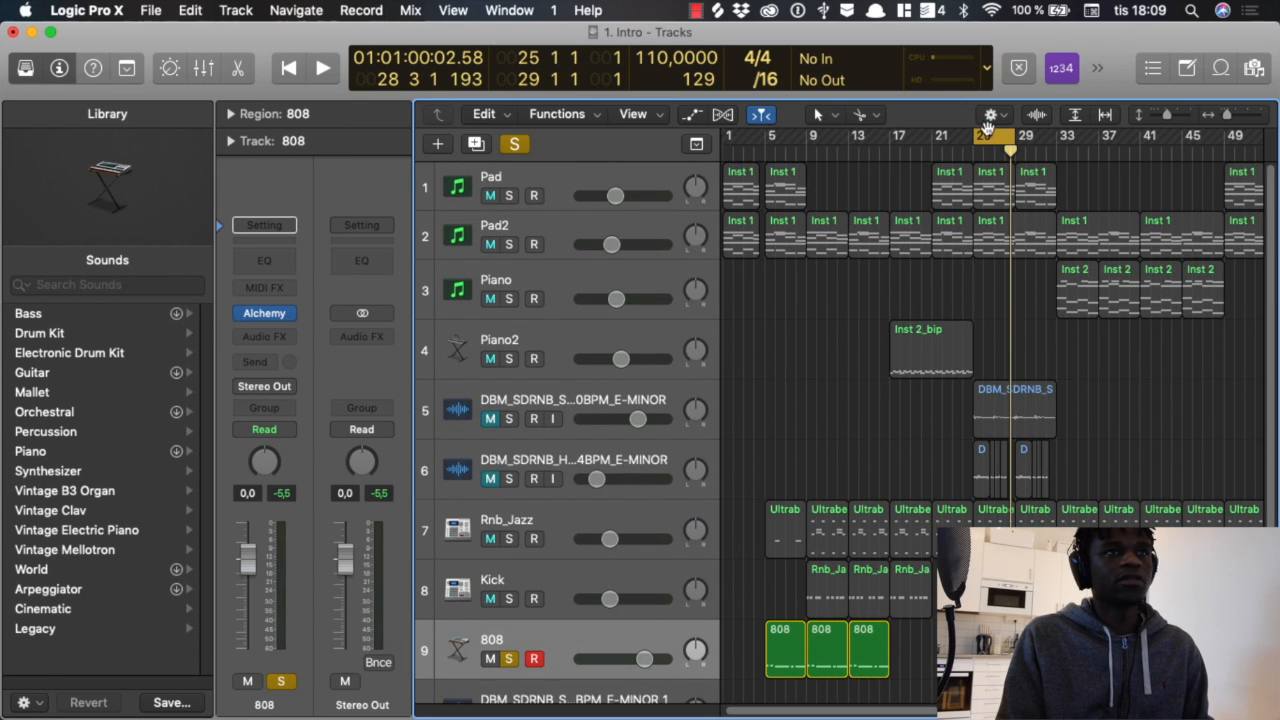
click(516, 144)
Step: Move the two muted DBM_SDRNB audio tracks below the 808 track, next to the third audio track
scroll(884, 430, down, 3)
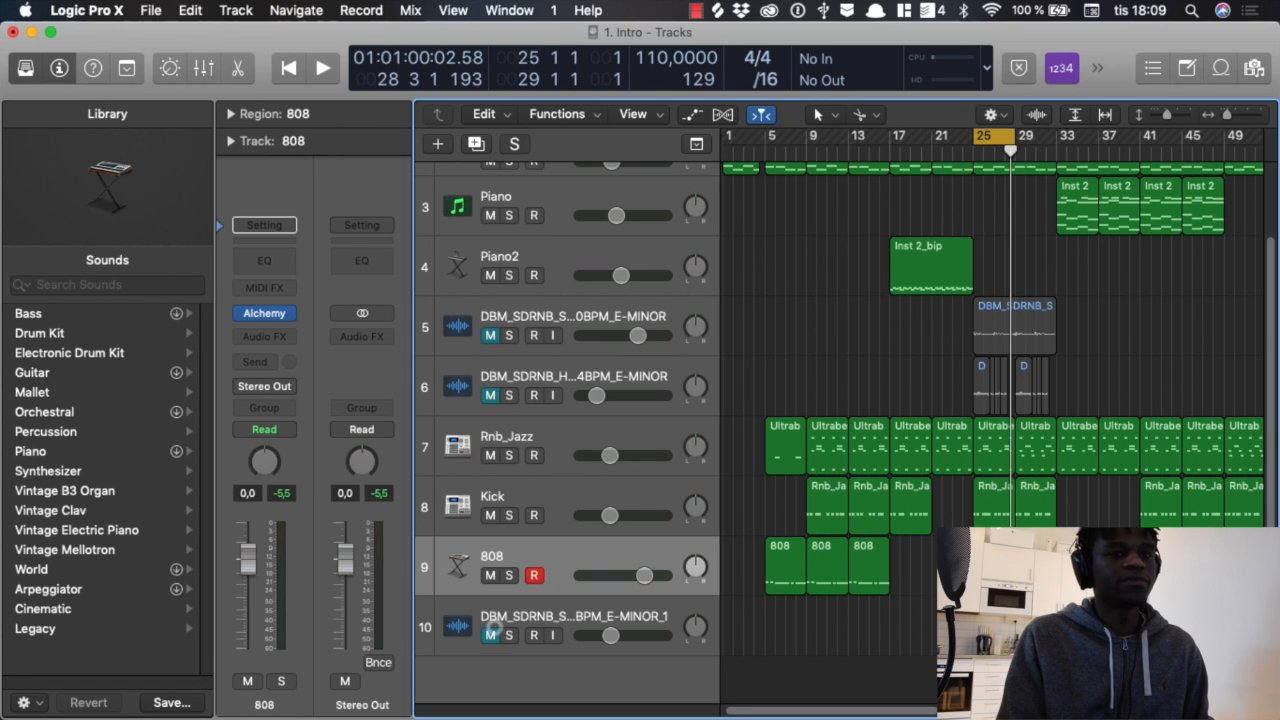
key(super+Left)
scroll(918, 478, up, 3)
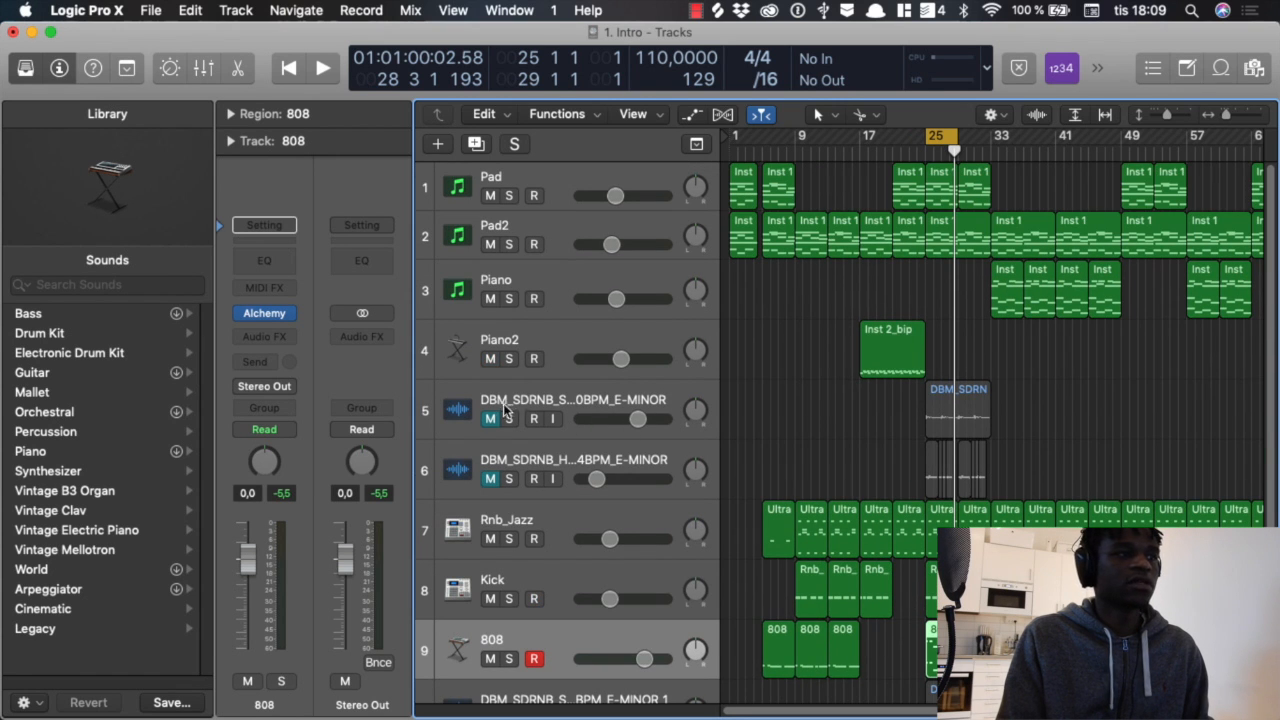
scroll(584, 502, down, 3)
drag(553, 393, 558, 570)
drag(561, 311, 568, 514)
scroll(620, 552, up, 2)
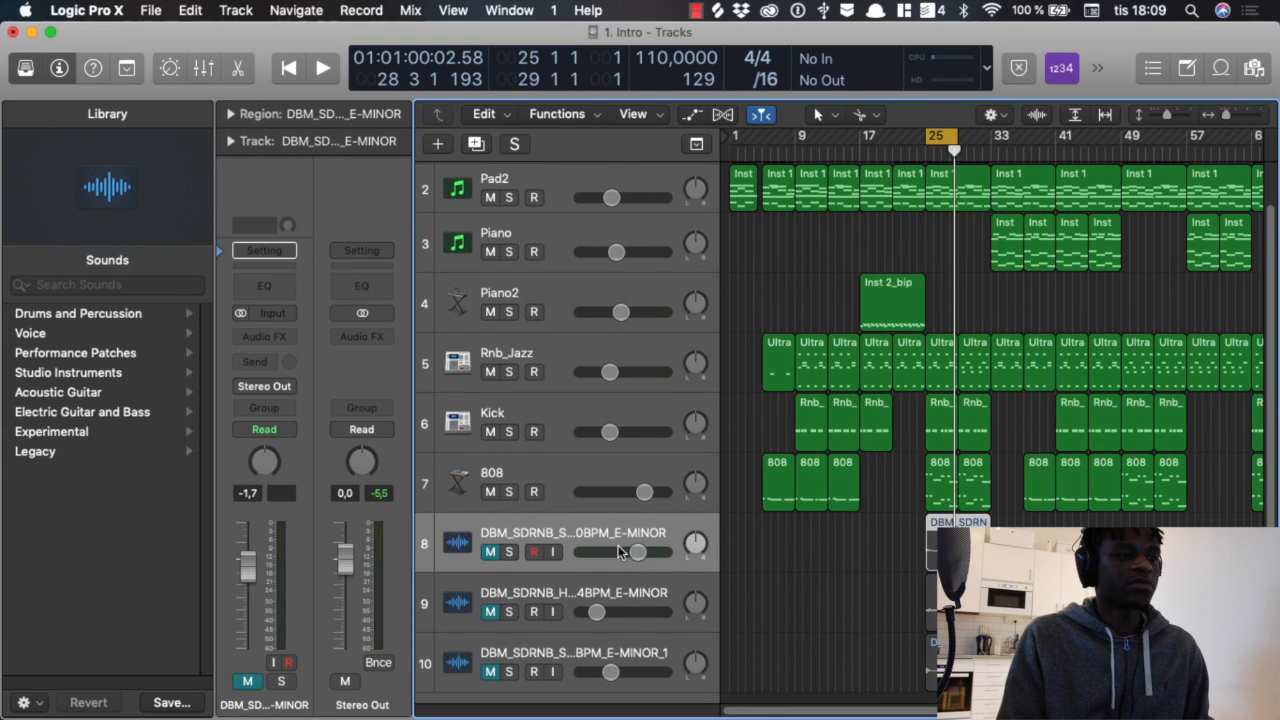
Step: Select the three DBM_SDRNB audio tracks and shrink their track height to the minimum
click(566, 654)
shift+click(571, 604)
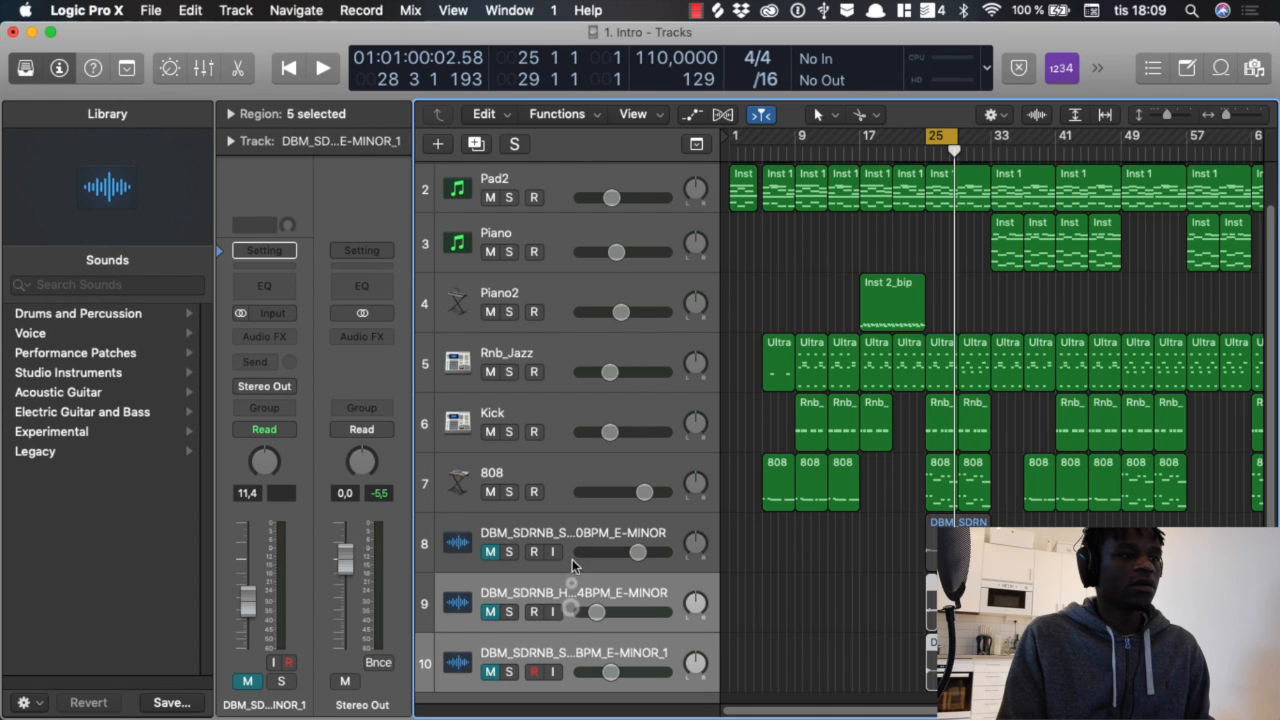
shift+click(572, 541)
drag(565, 689, 570, 628)
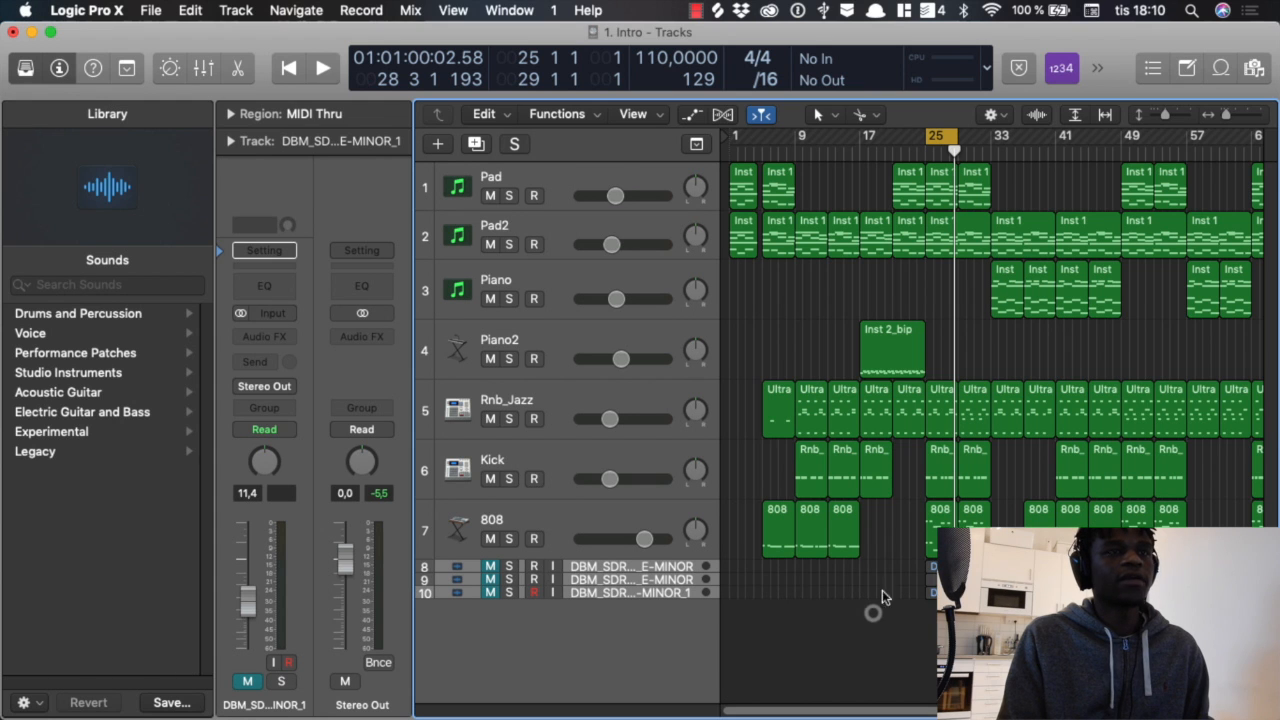
Step: Set the cycle range to cover the whole song, bars 1–80, and play the full arrangement from the beginning
scroll(884, 480, right, 3)
scroll(884, 483, down, 4)
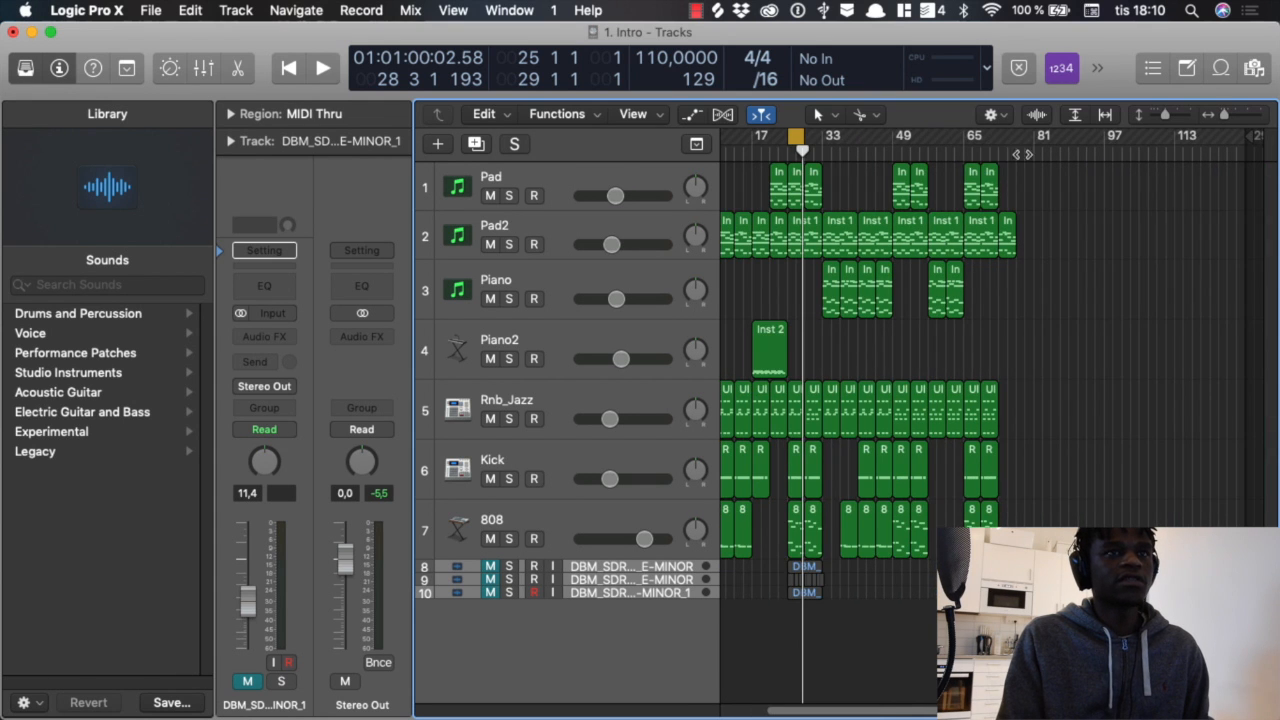
drag(1029, 133, 452, 129)
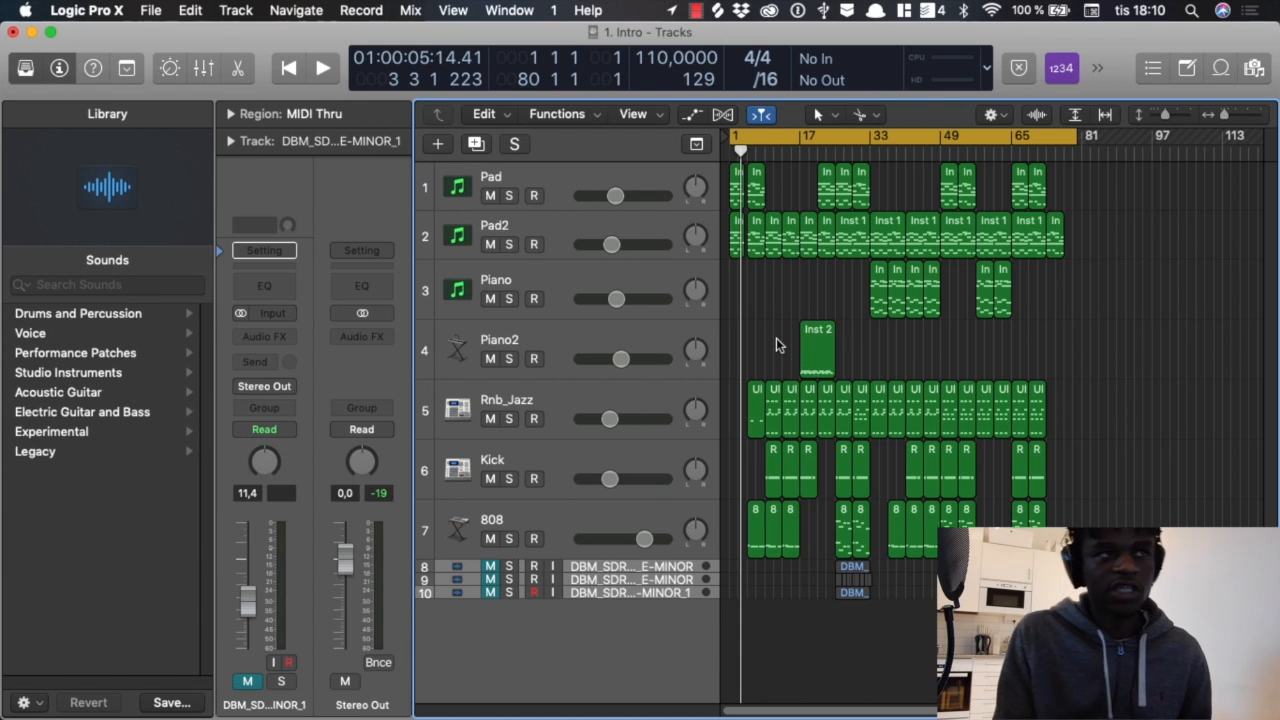
key(Return)
key(space)
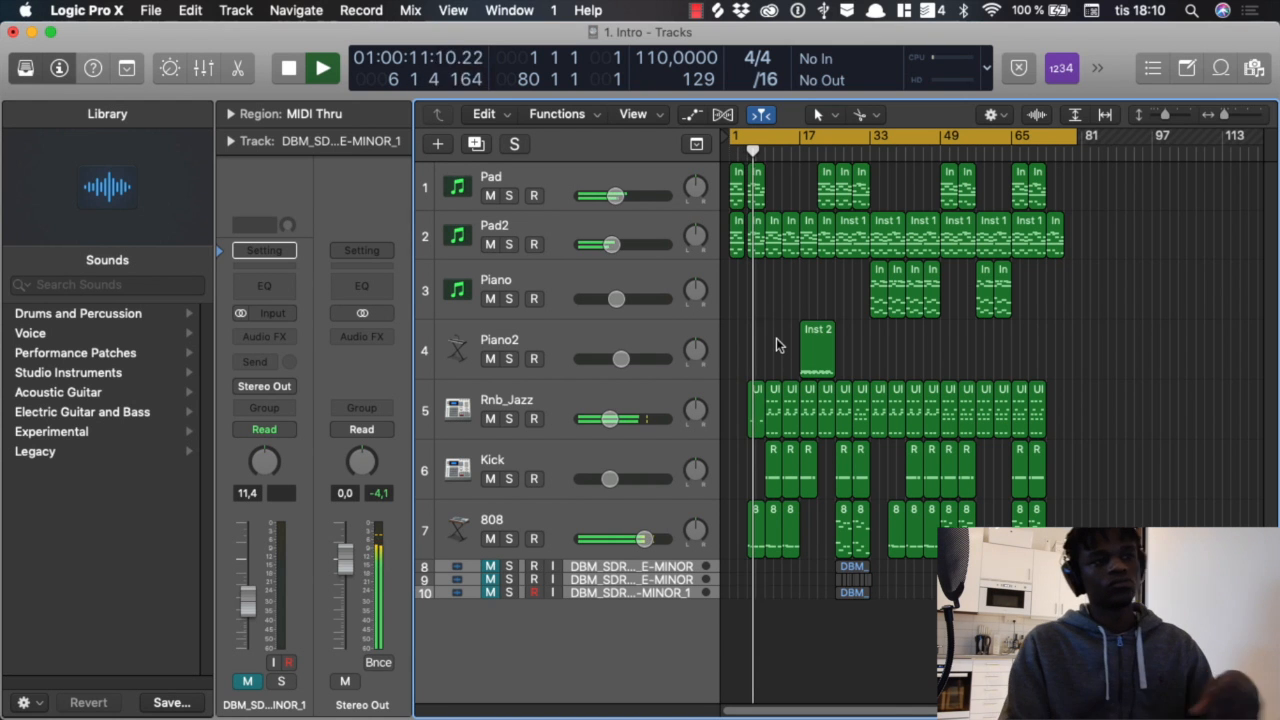
Step: Show the global tracks and add arrangement sections: a Verse spanning bars 9–25 followed by a Chorus spanning bars 25–33
key(super+Right)
key(super+Right)
key(super+Right)
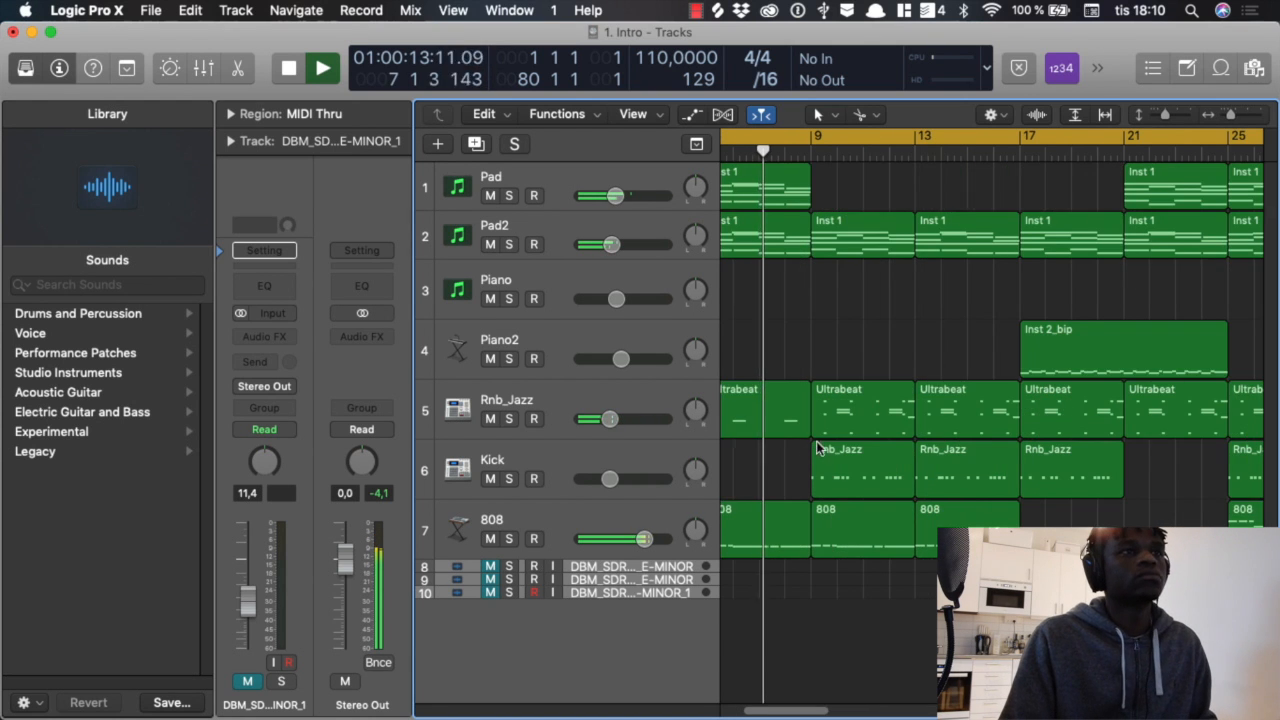
key(super+Left)
key(super+Left)
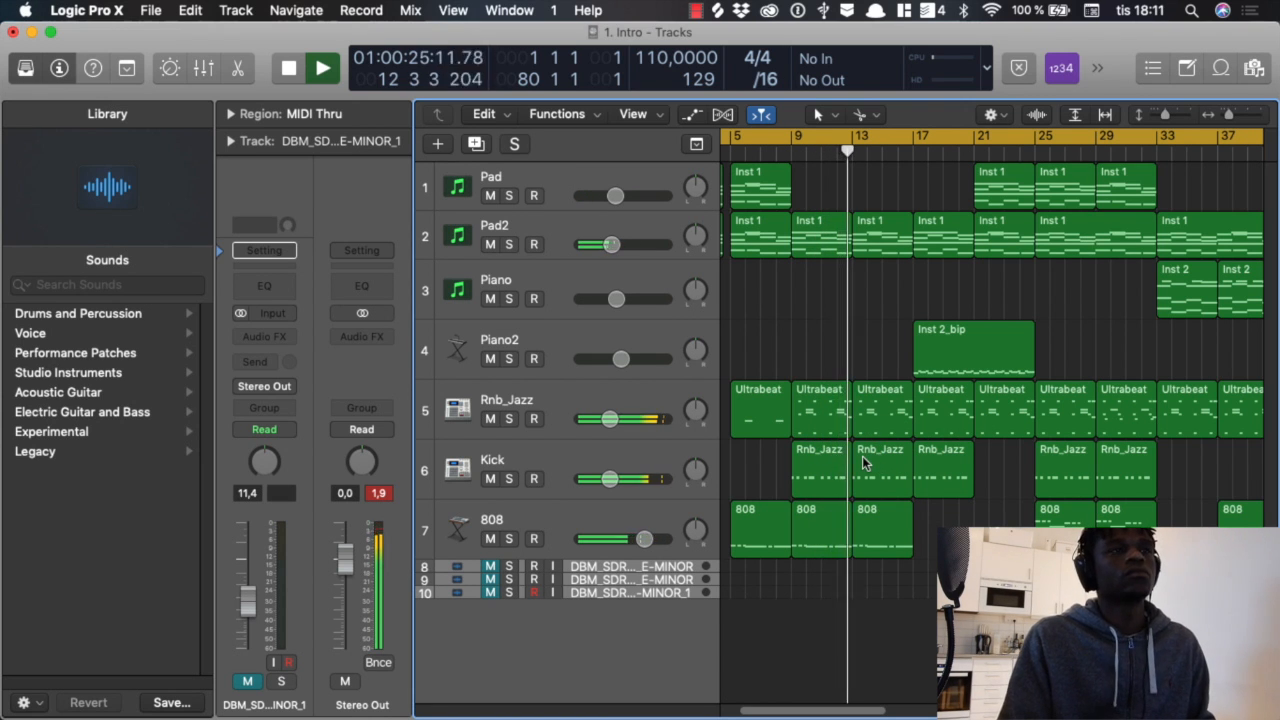
key(g)
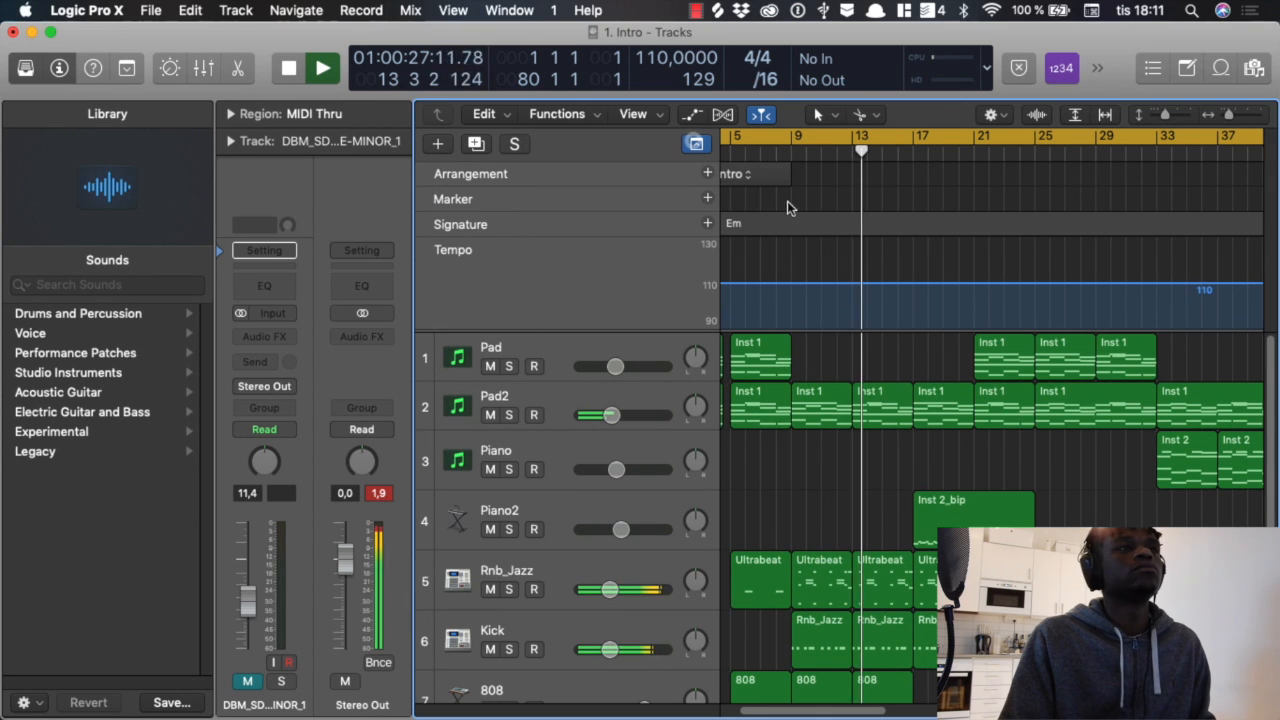
click(707, 173)
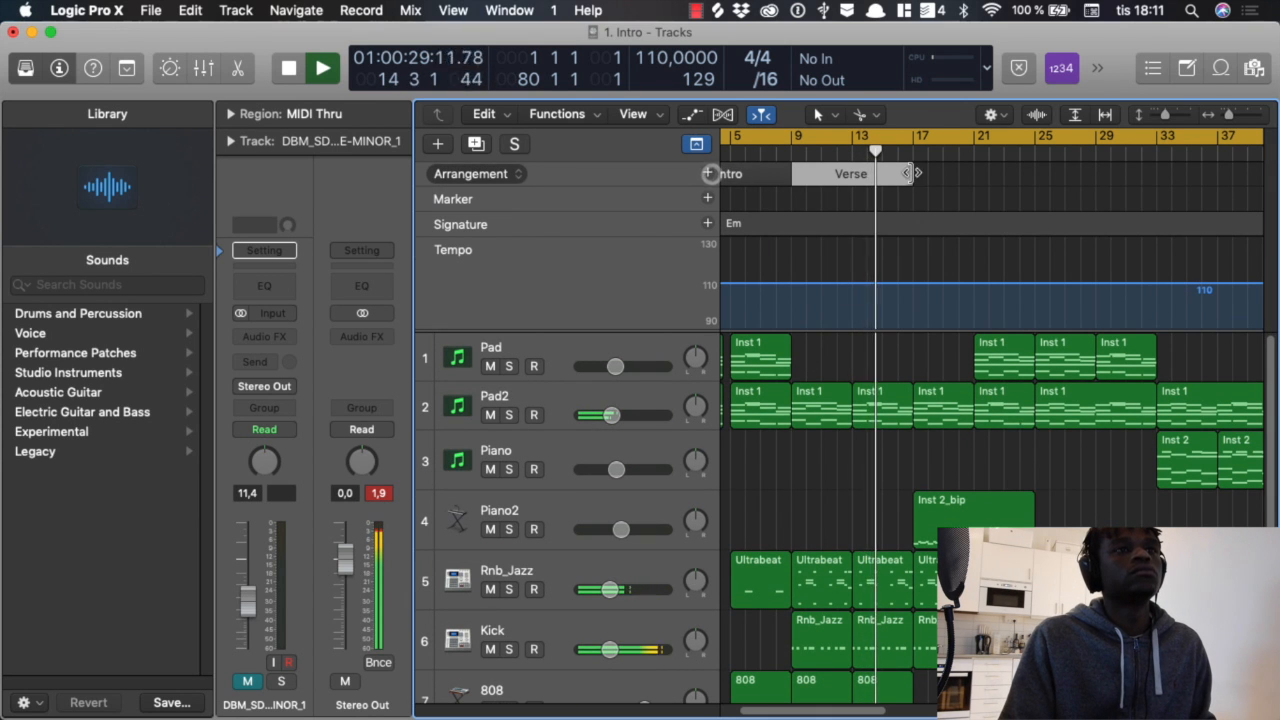
drag(912, 176, 1035, 176)
click(707, 173)
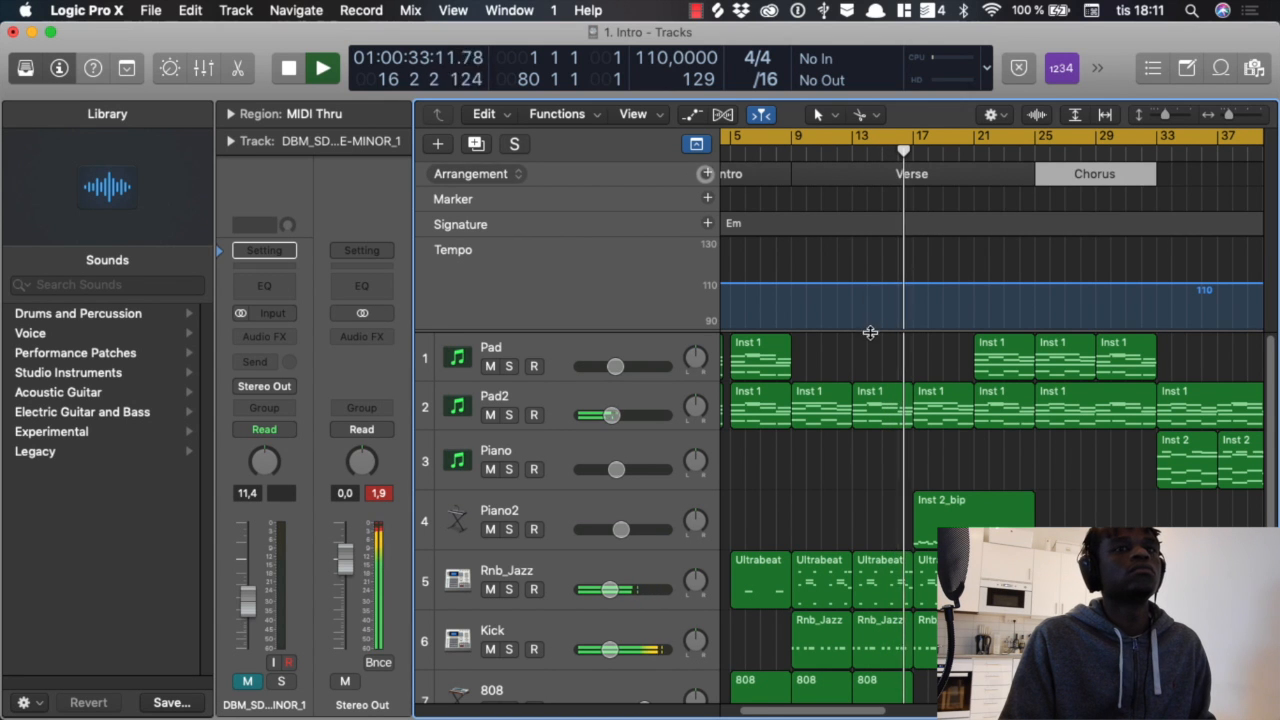
Step: Add an arrangement section at bar 33, set its type to Verse and extend it to bar 49
click(707, 173)
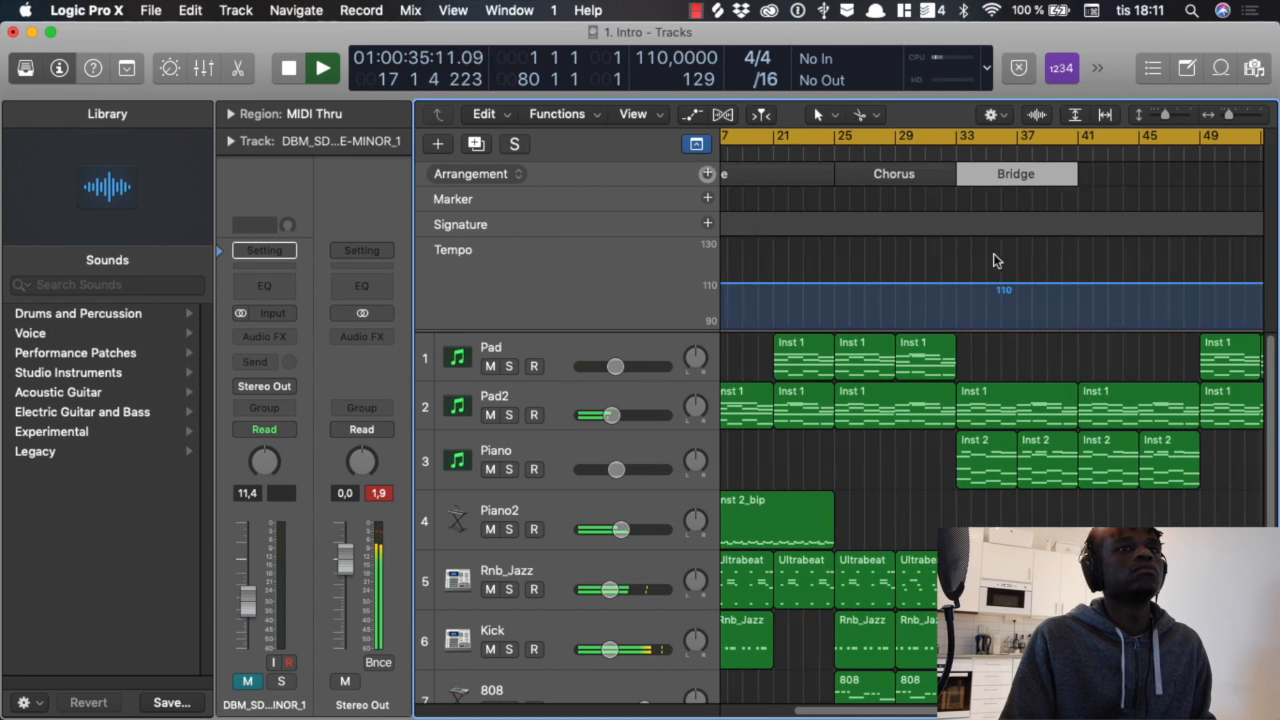
click(1012, 175)
click(1041, 198)
drag(912, 175, 1034, 175)
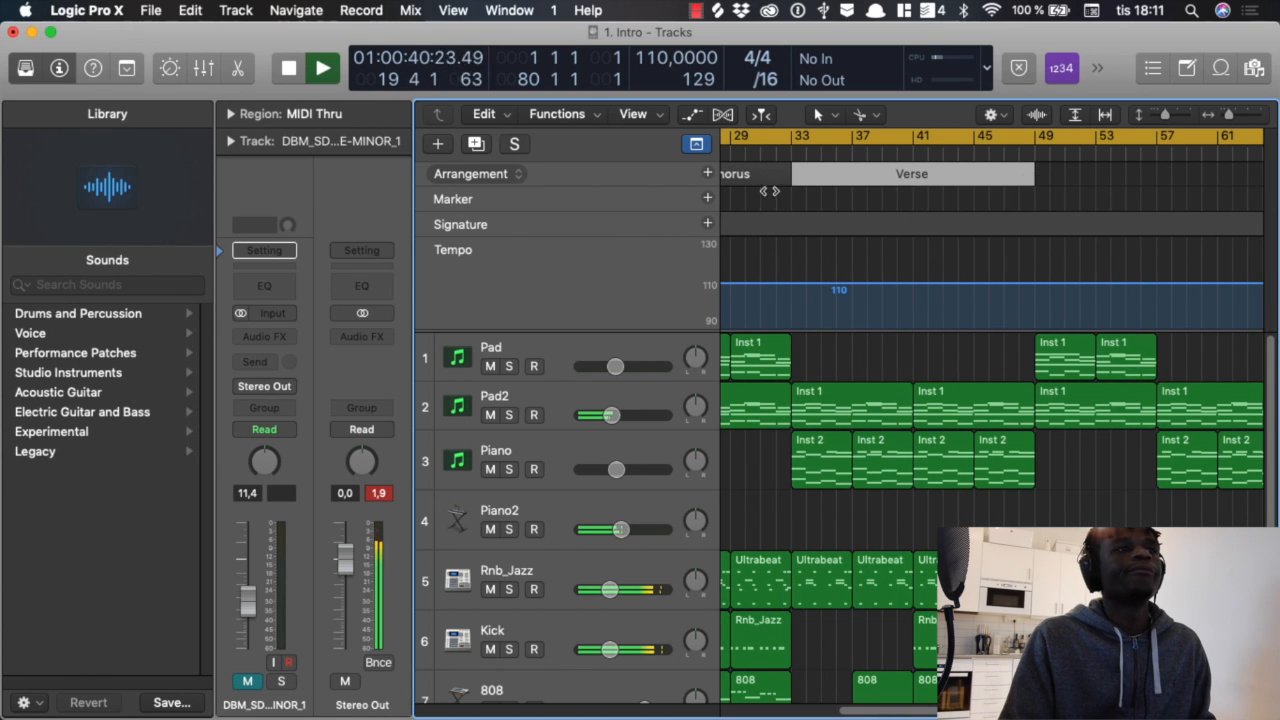
Step: Add a Chorus section at bar 49, a Bridge at bar 57 and another Chorus at bar 65 in the arrangement track
click(708, 174)
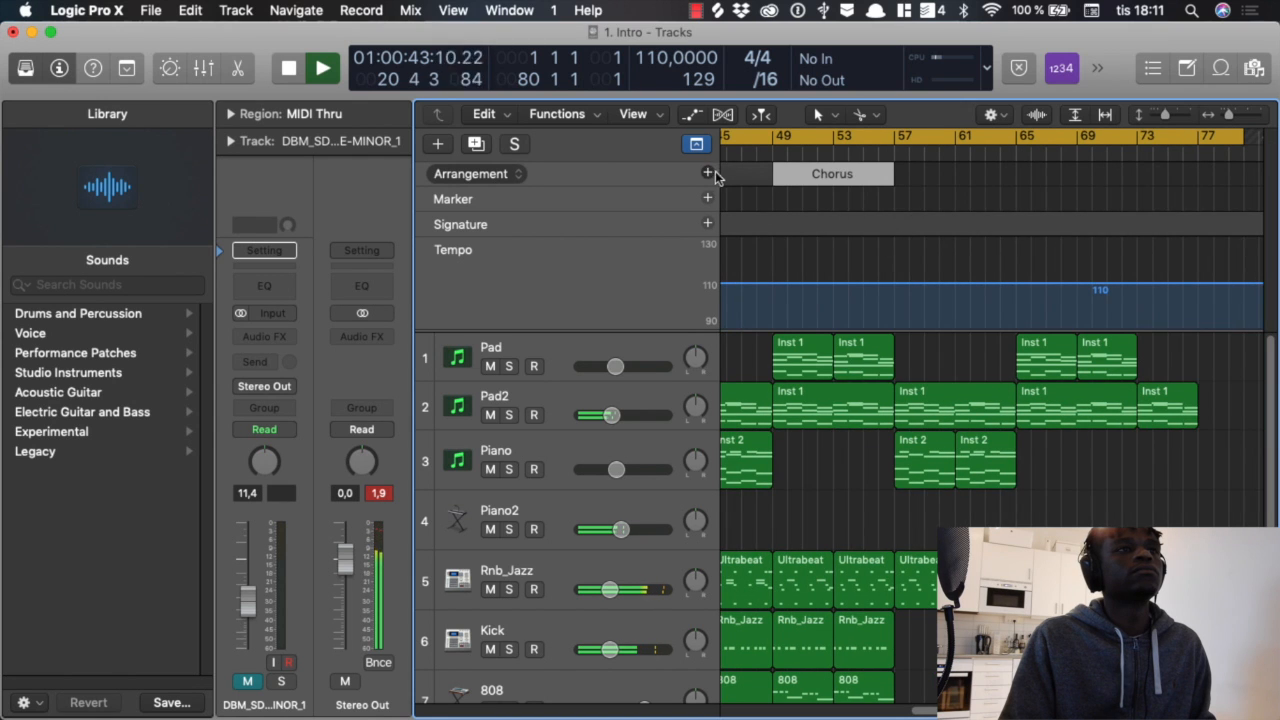
click(705, 174)
click(702, 174)
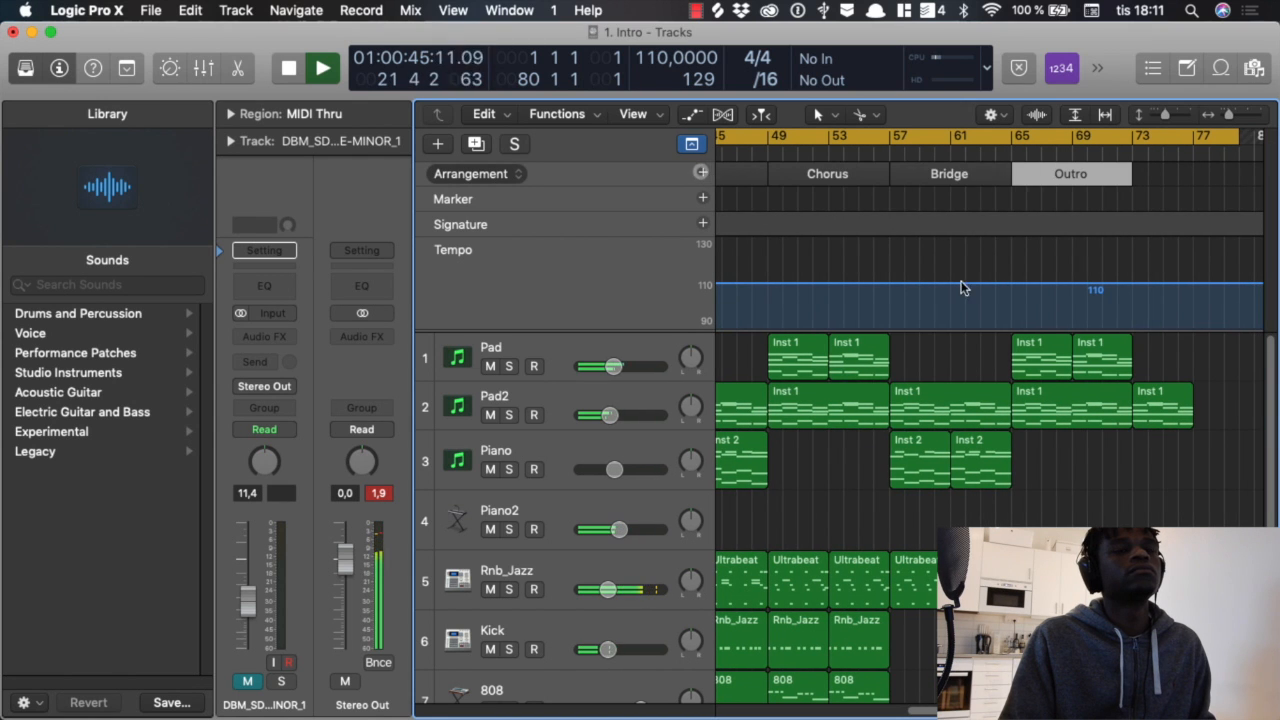
click(1077, 178)
click(1112, 208)
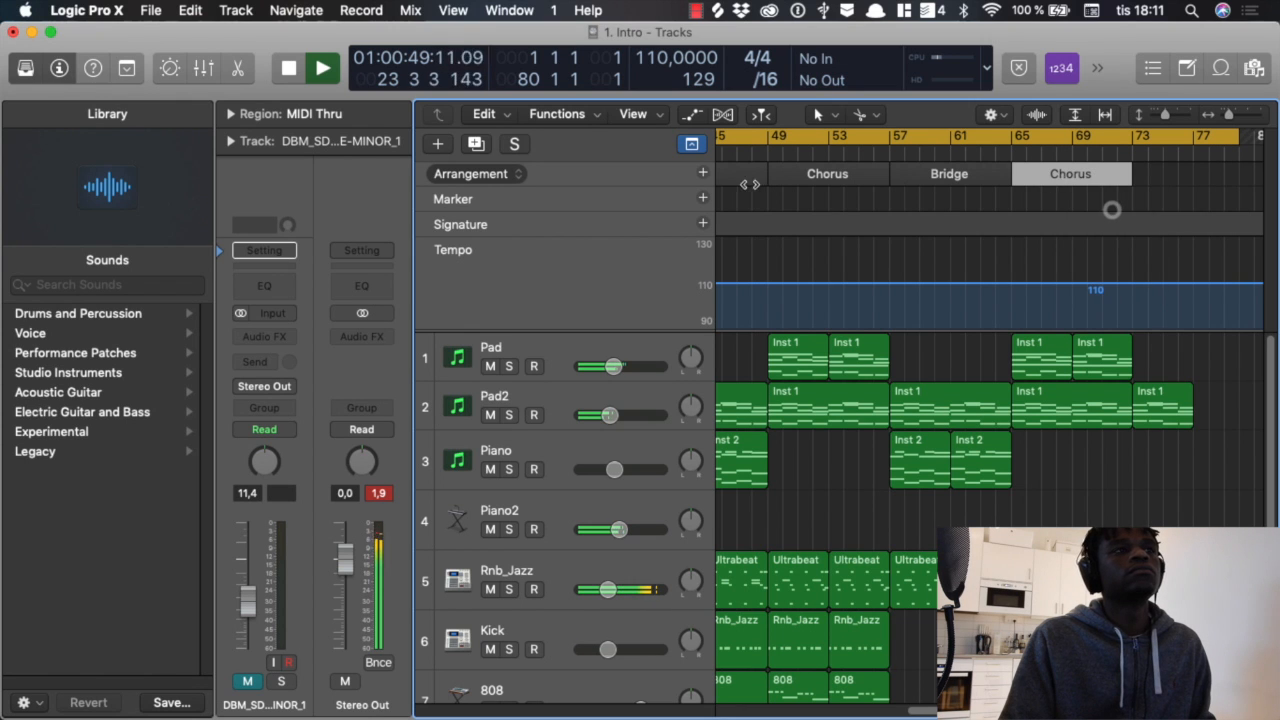
Step: Add an Outro section at bar 73, shorten it to end at bar 77, and hide the global tracks
click(704, 174)
click(1182, 174)
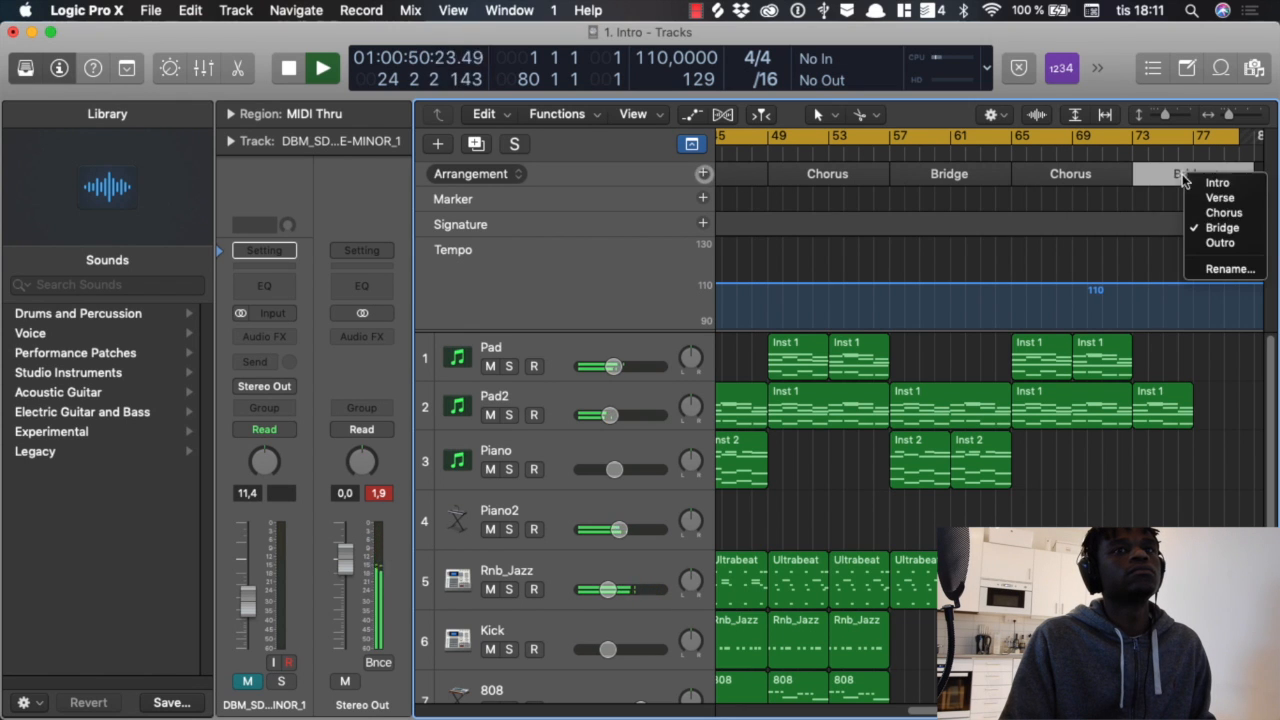
click(1207, 242)
drag(1253, 176, 1193, 176)
scroll(945, 252, left, 10)
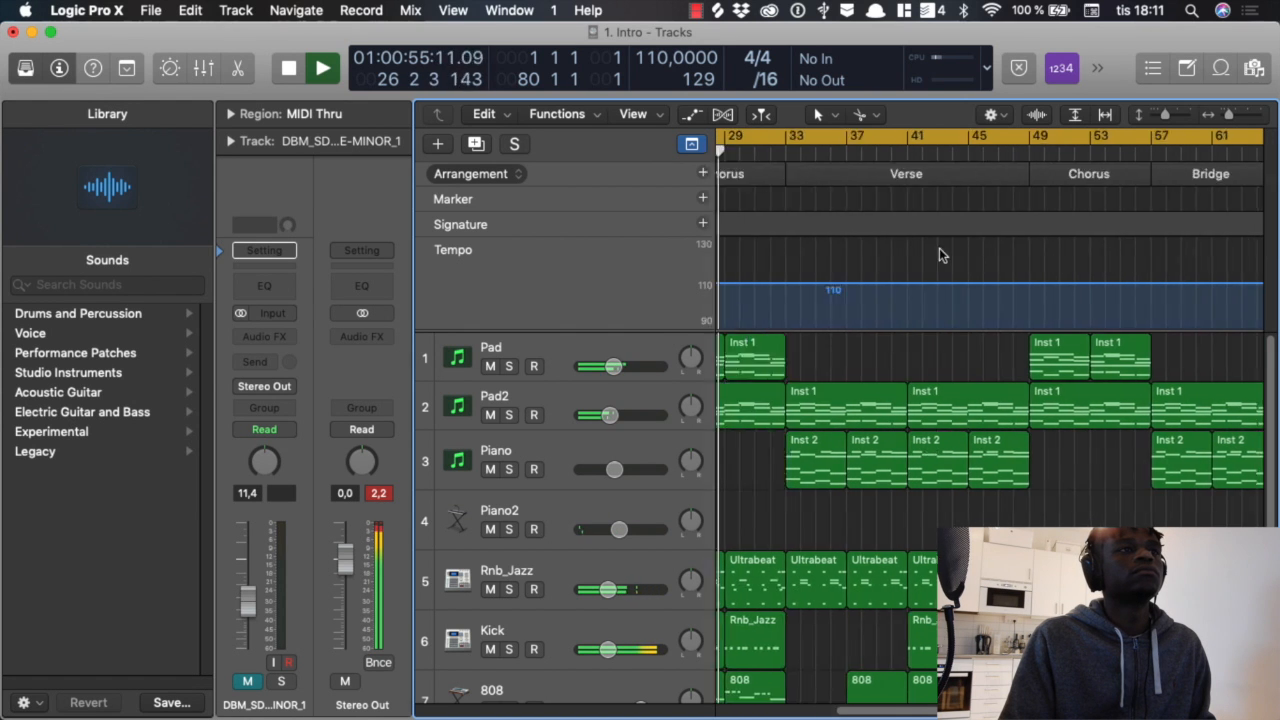
click(690, 146)
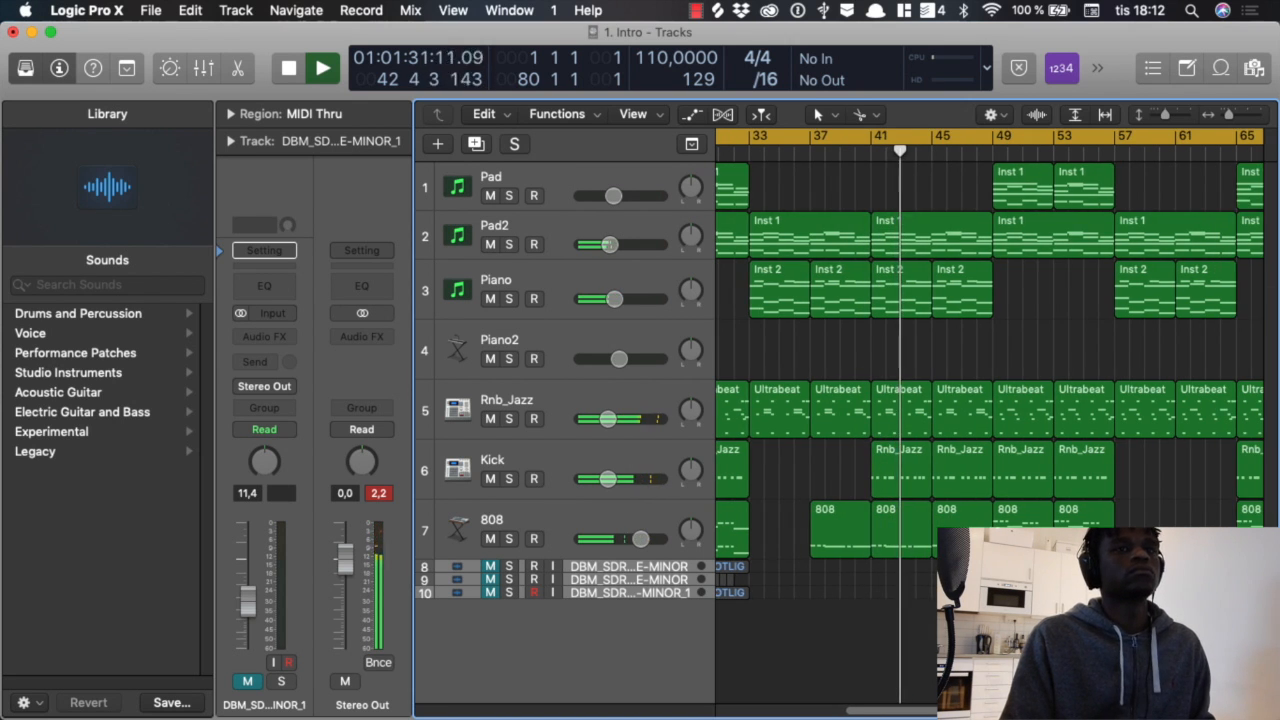
Step: Delete the OpenHat1 notes from the two Rnb_Jazz regions between bars 57 and 65, and close the Piano Roll
scroll(990, 360, right, 2)
key(super+Left)
key(super+Left)
key(super+Left)
key(super+Left)
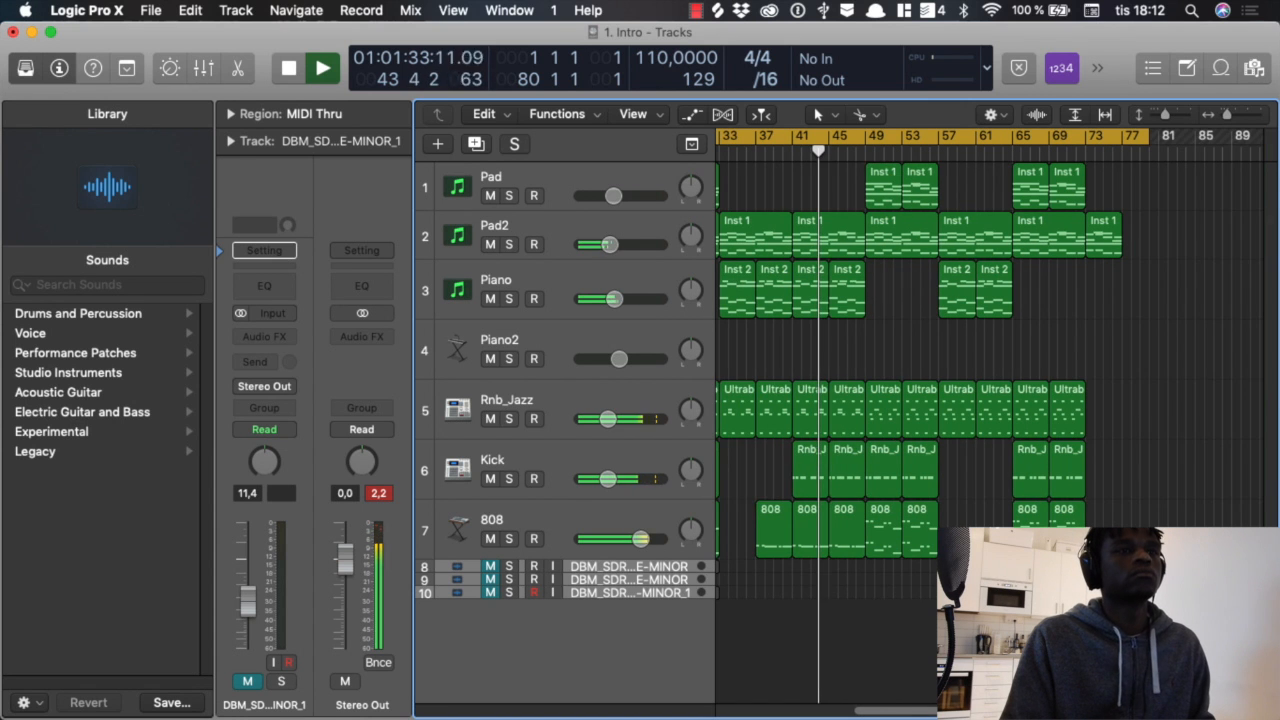
scroll(990, 360, left, 1)
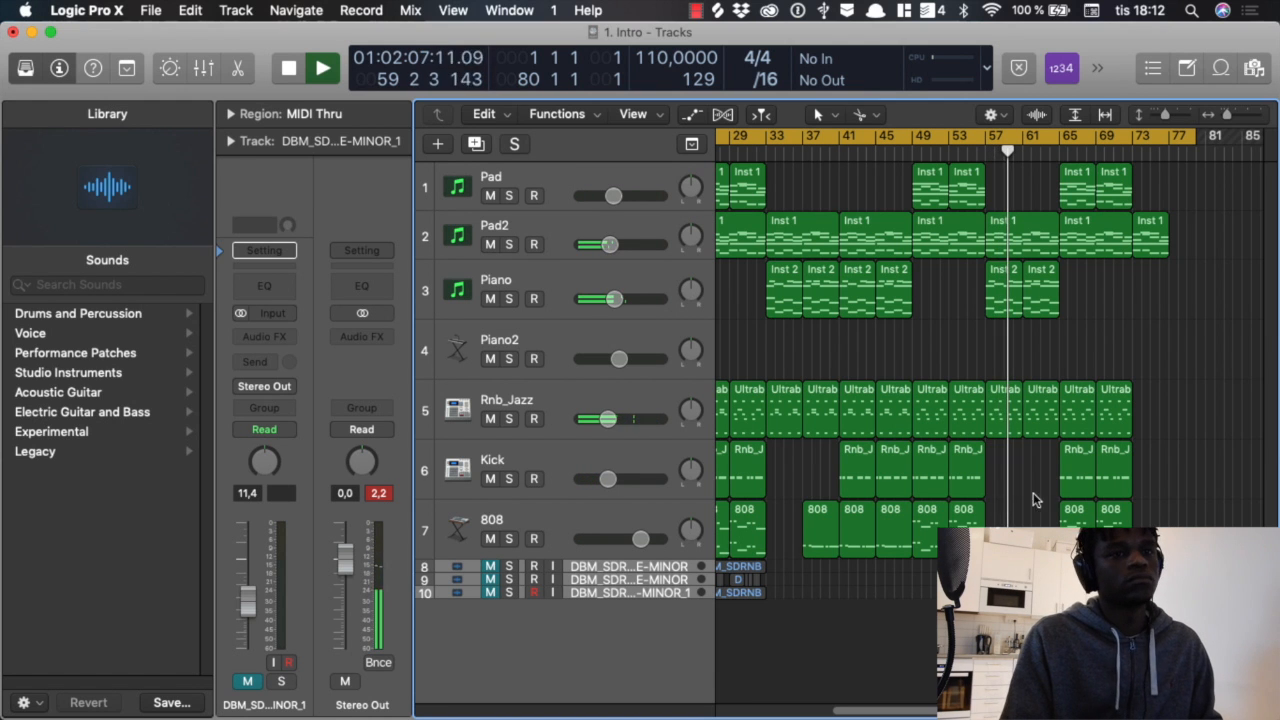
double_click(1010, 420)
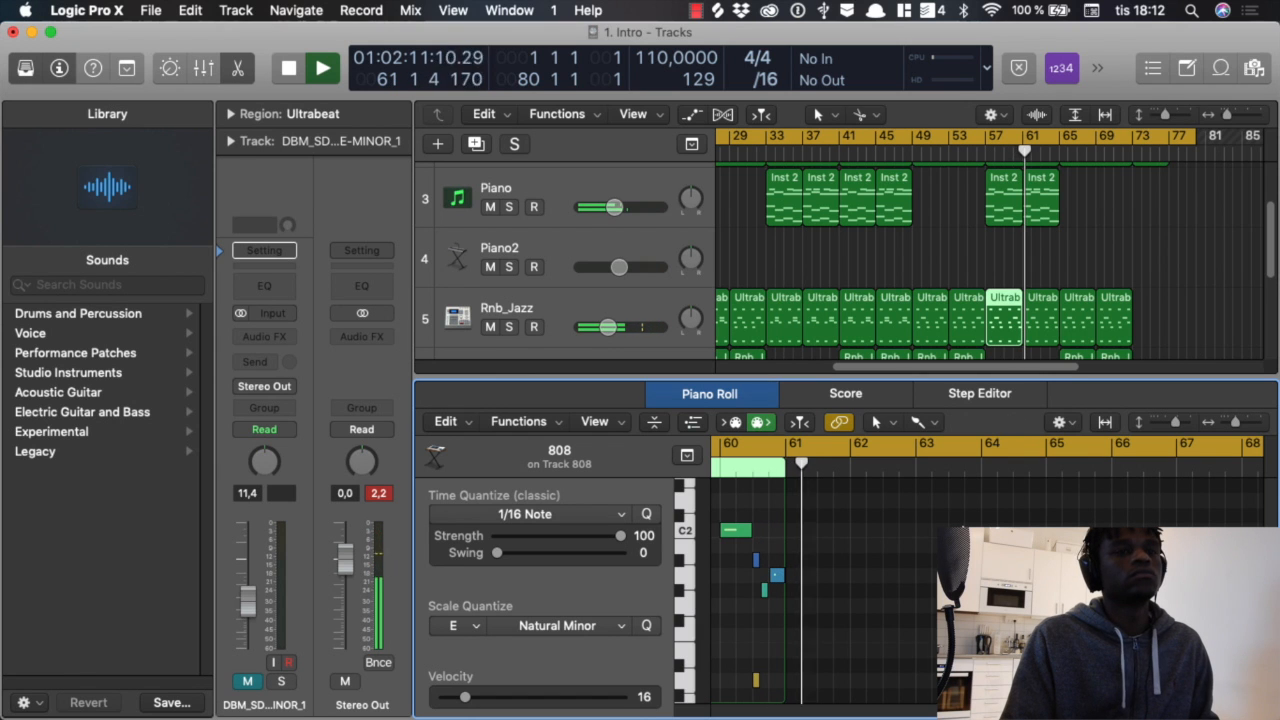
shift+click(1041, 318)
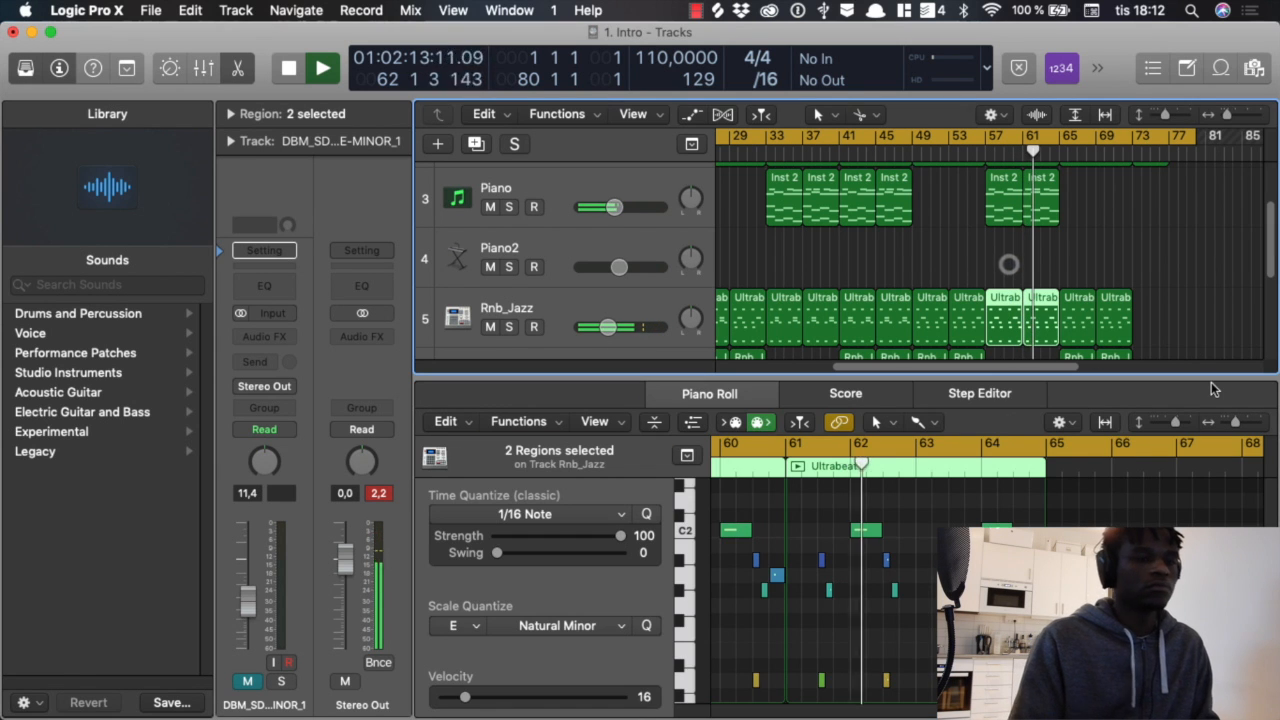
scroll(988, 590, down, 4)
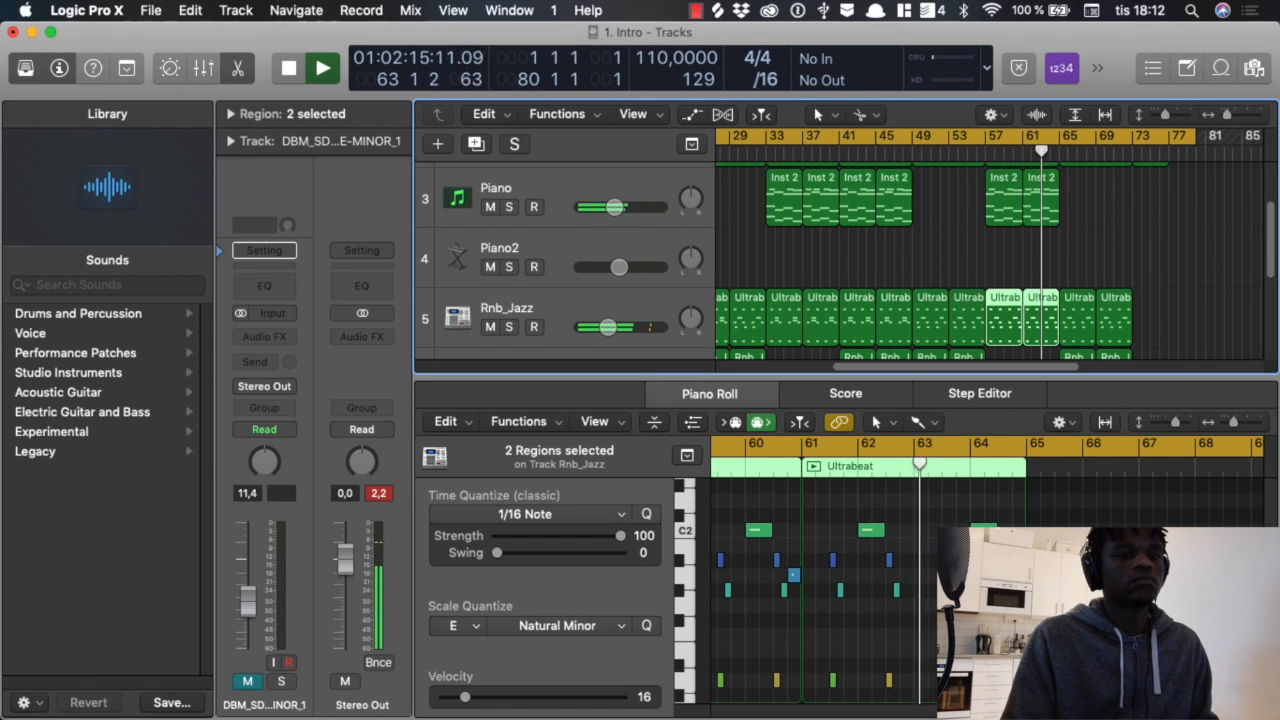
drag(990, 598, 715, 592)
key(Delete)
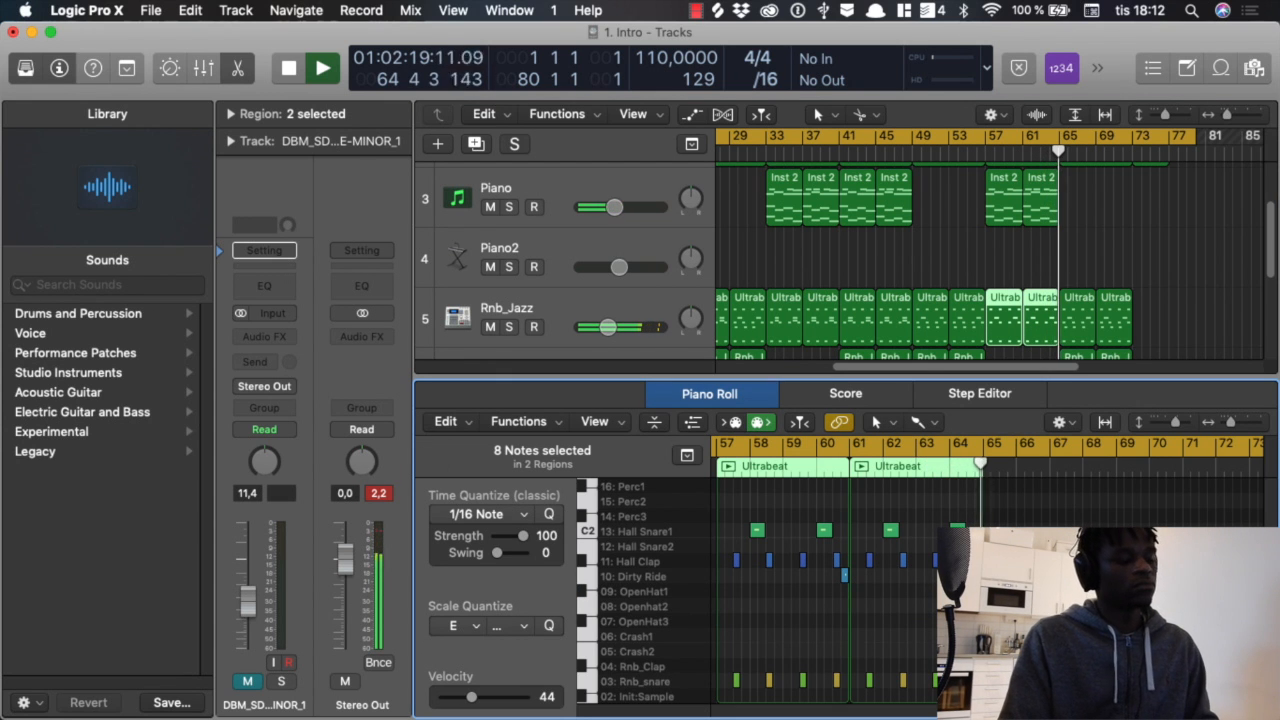
key(p)
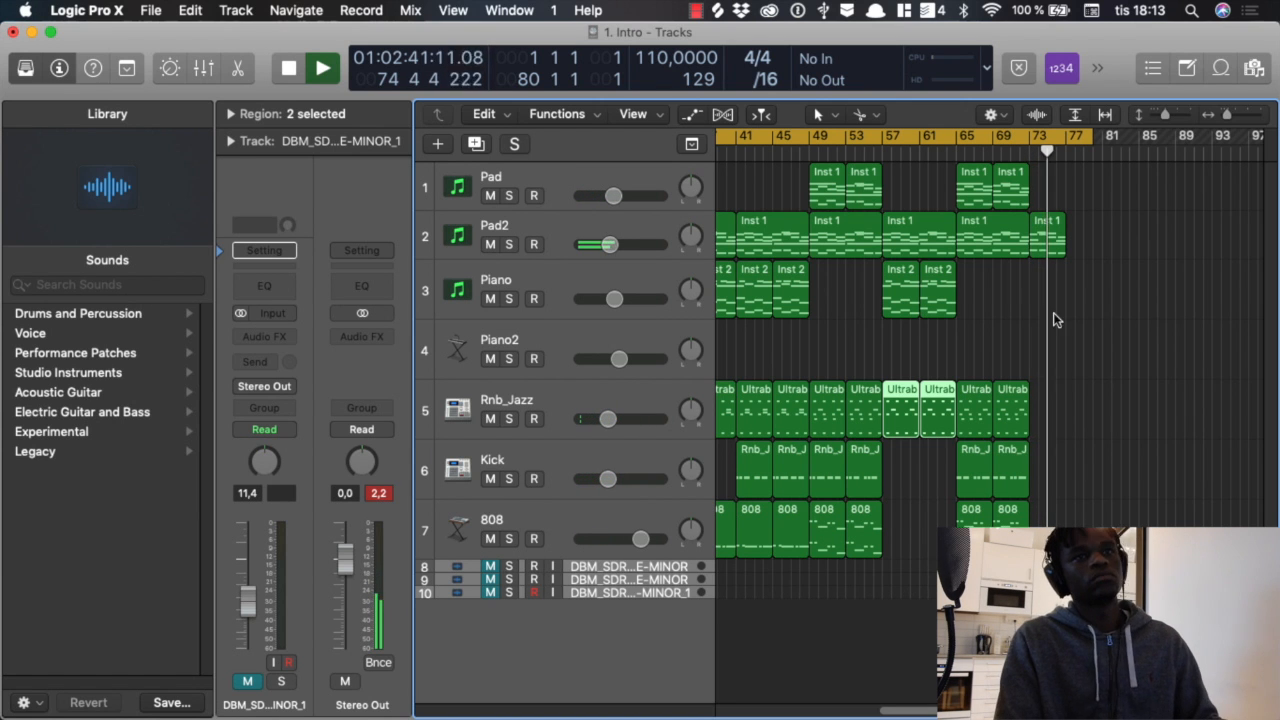
Step: Shorten the cycle range to end at bar 78 and stop playback
key(super+Left)
drag(1069, 140, 1052, 138)
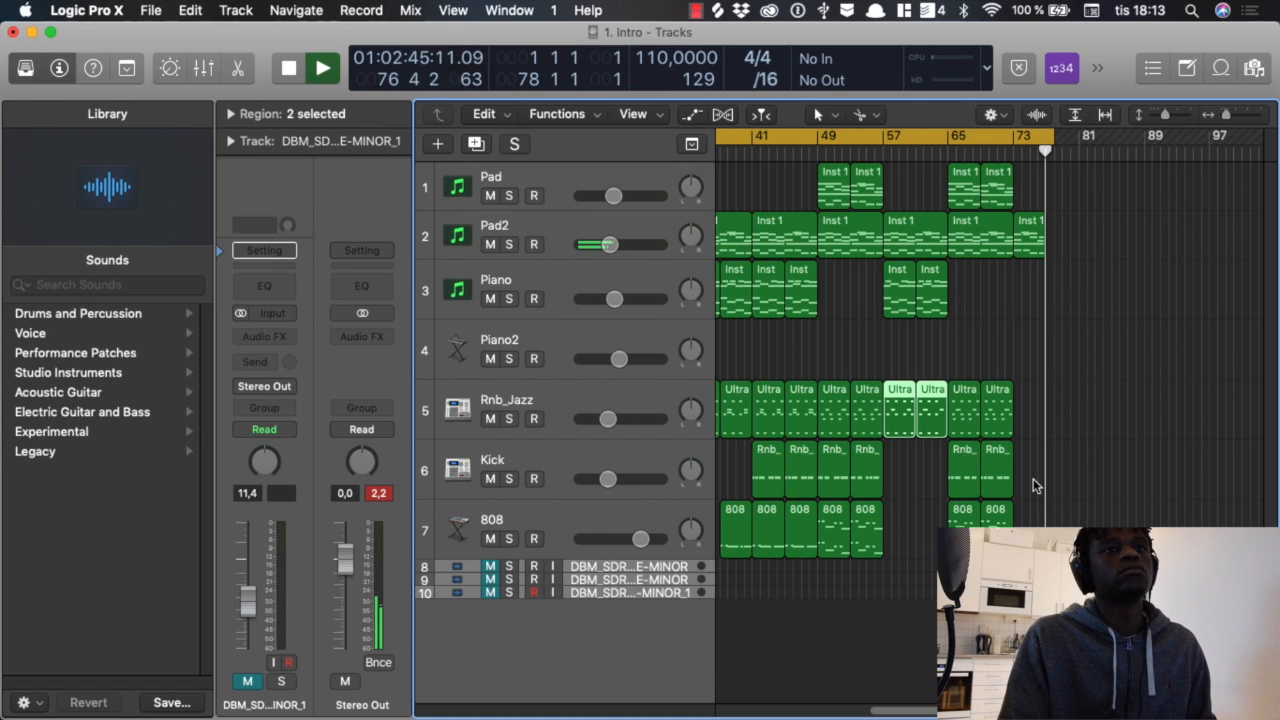
key(space)
scroll(1033, 485, left, 10)
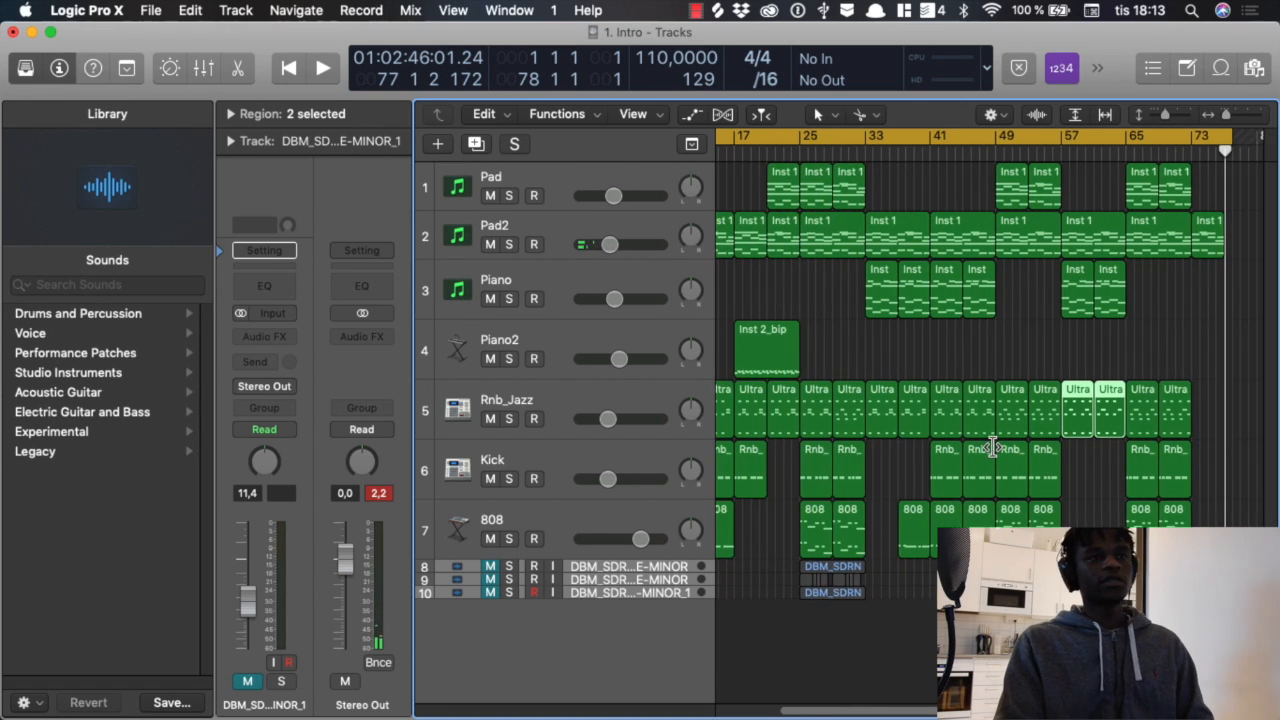
key(super+Left)
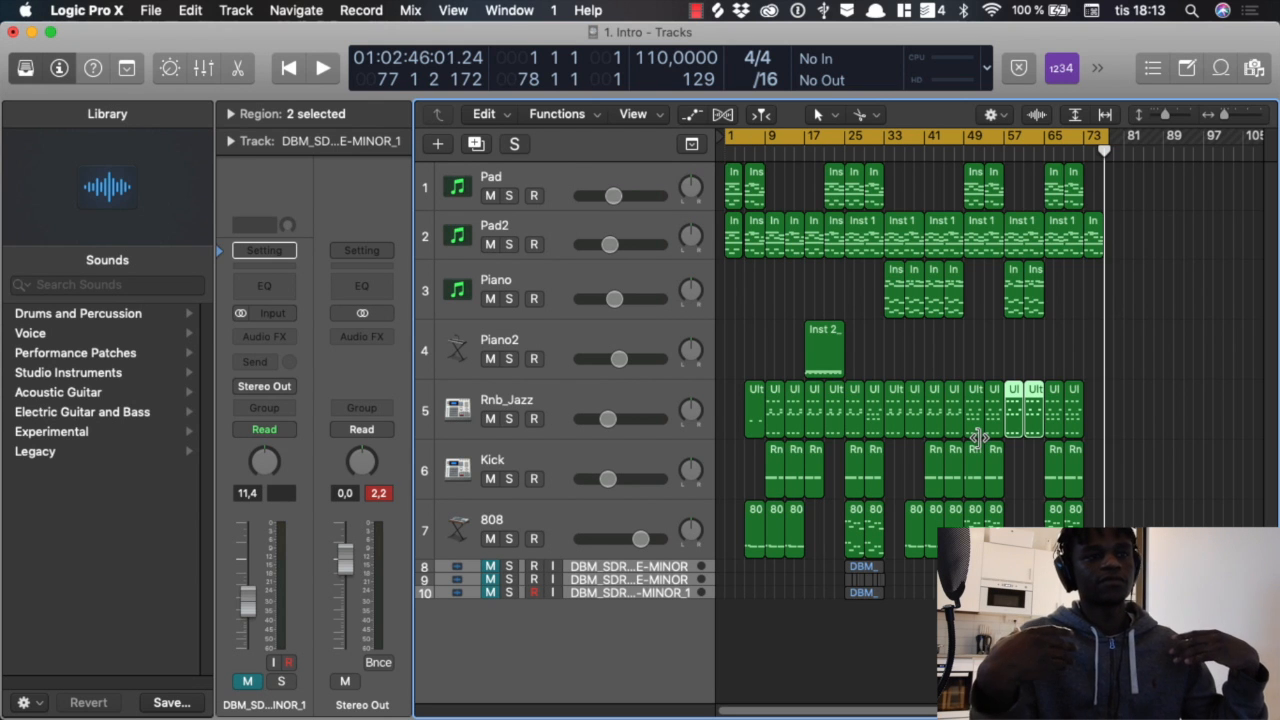
Step: Open the Workaholic project notes to review the Intro track's description, and close them again
scroll(955, 8, down, 2)
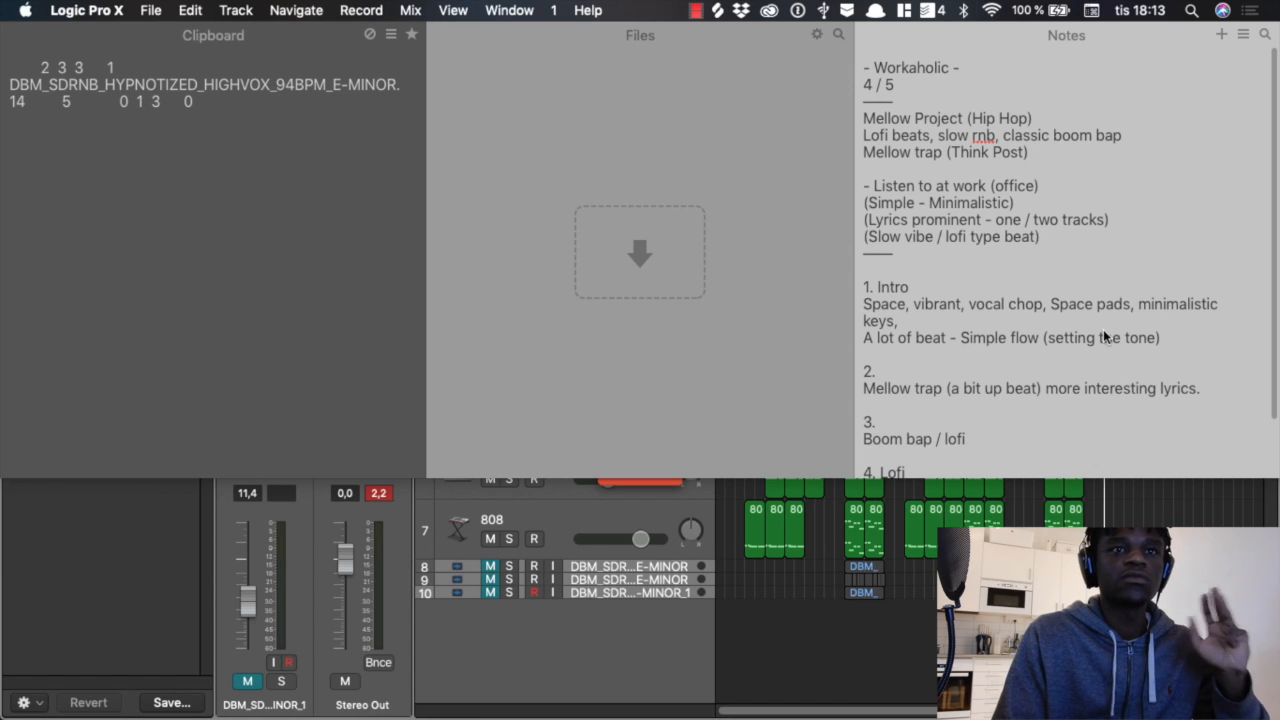
scroll(918, 6, up, 3)
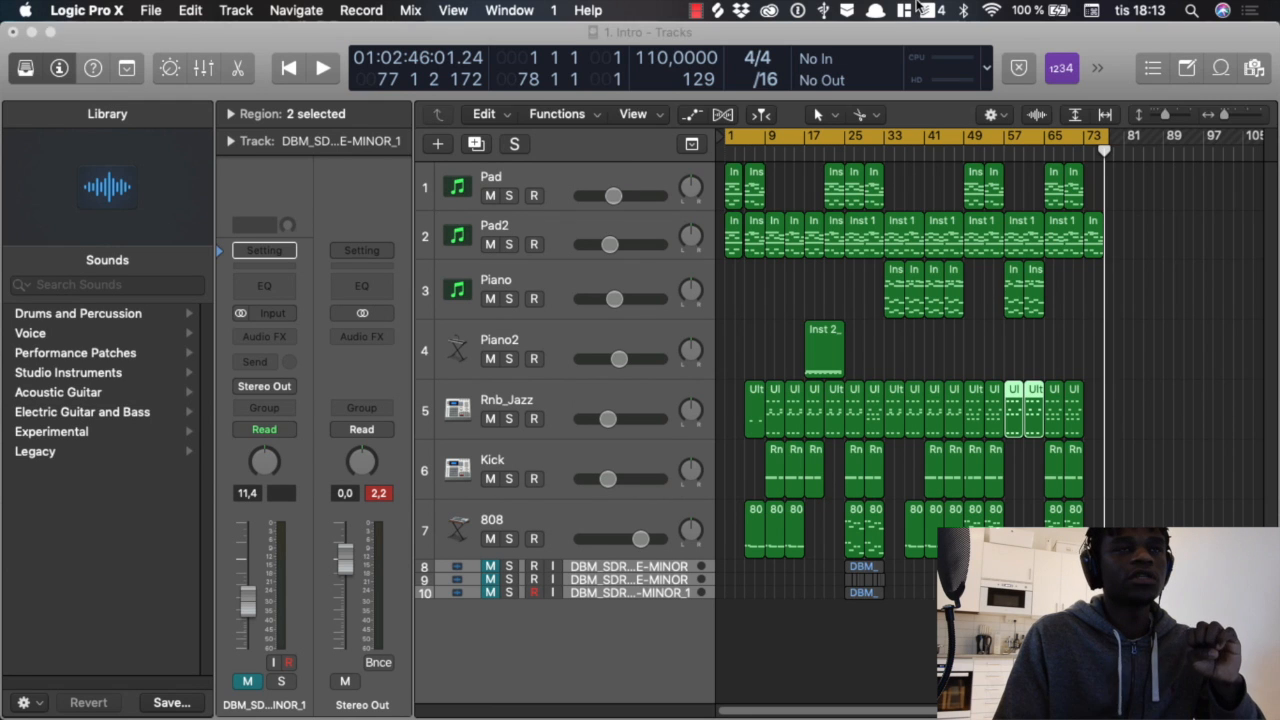